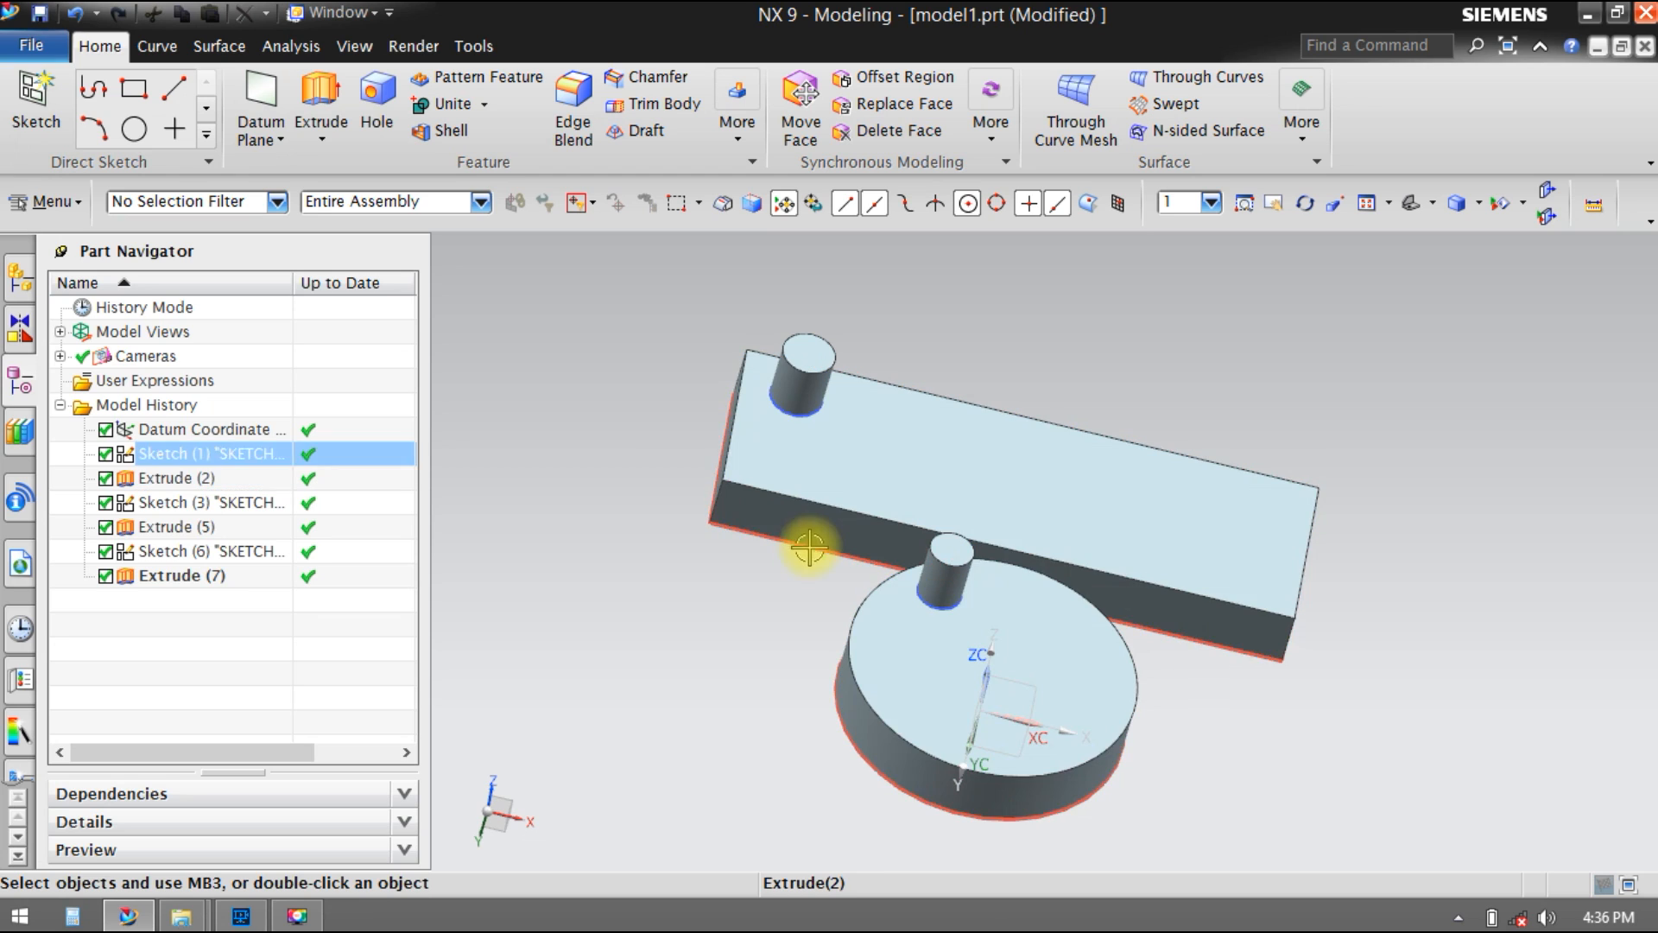
Step: Start a linear Pattern Feature of the small cylinder on the rectangular block, with Direction 1 along the X-axis
{"action": "left_click", "coordinate": [501, 87]}
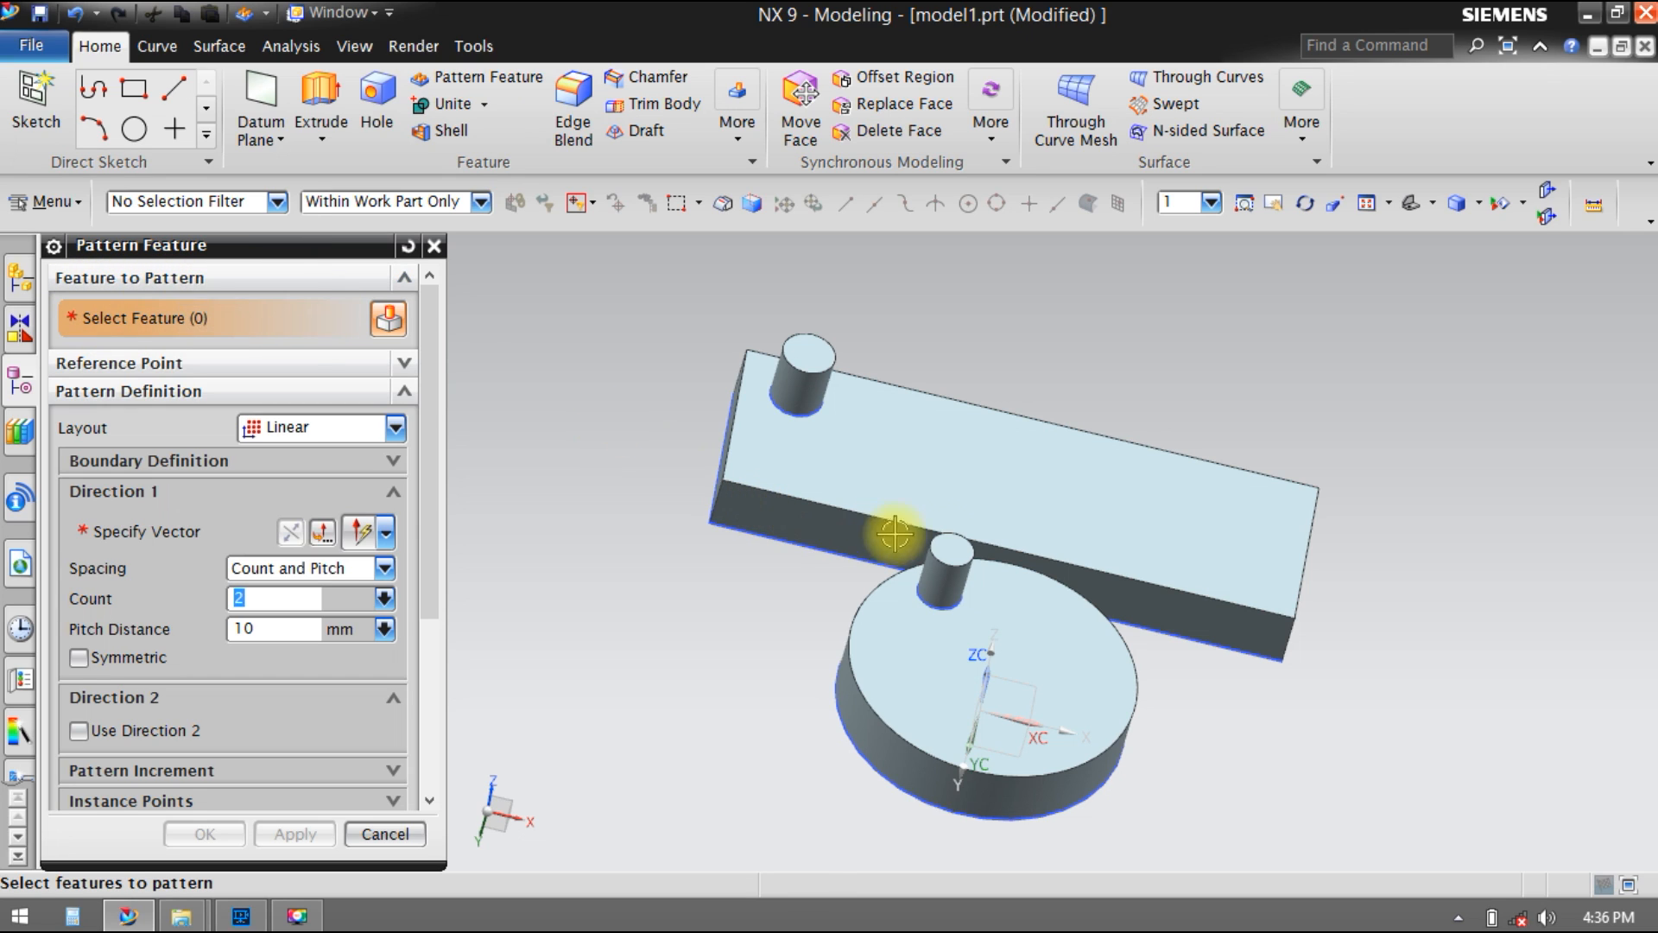
{"action": "left_click", "coordinate": [801, 370]}
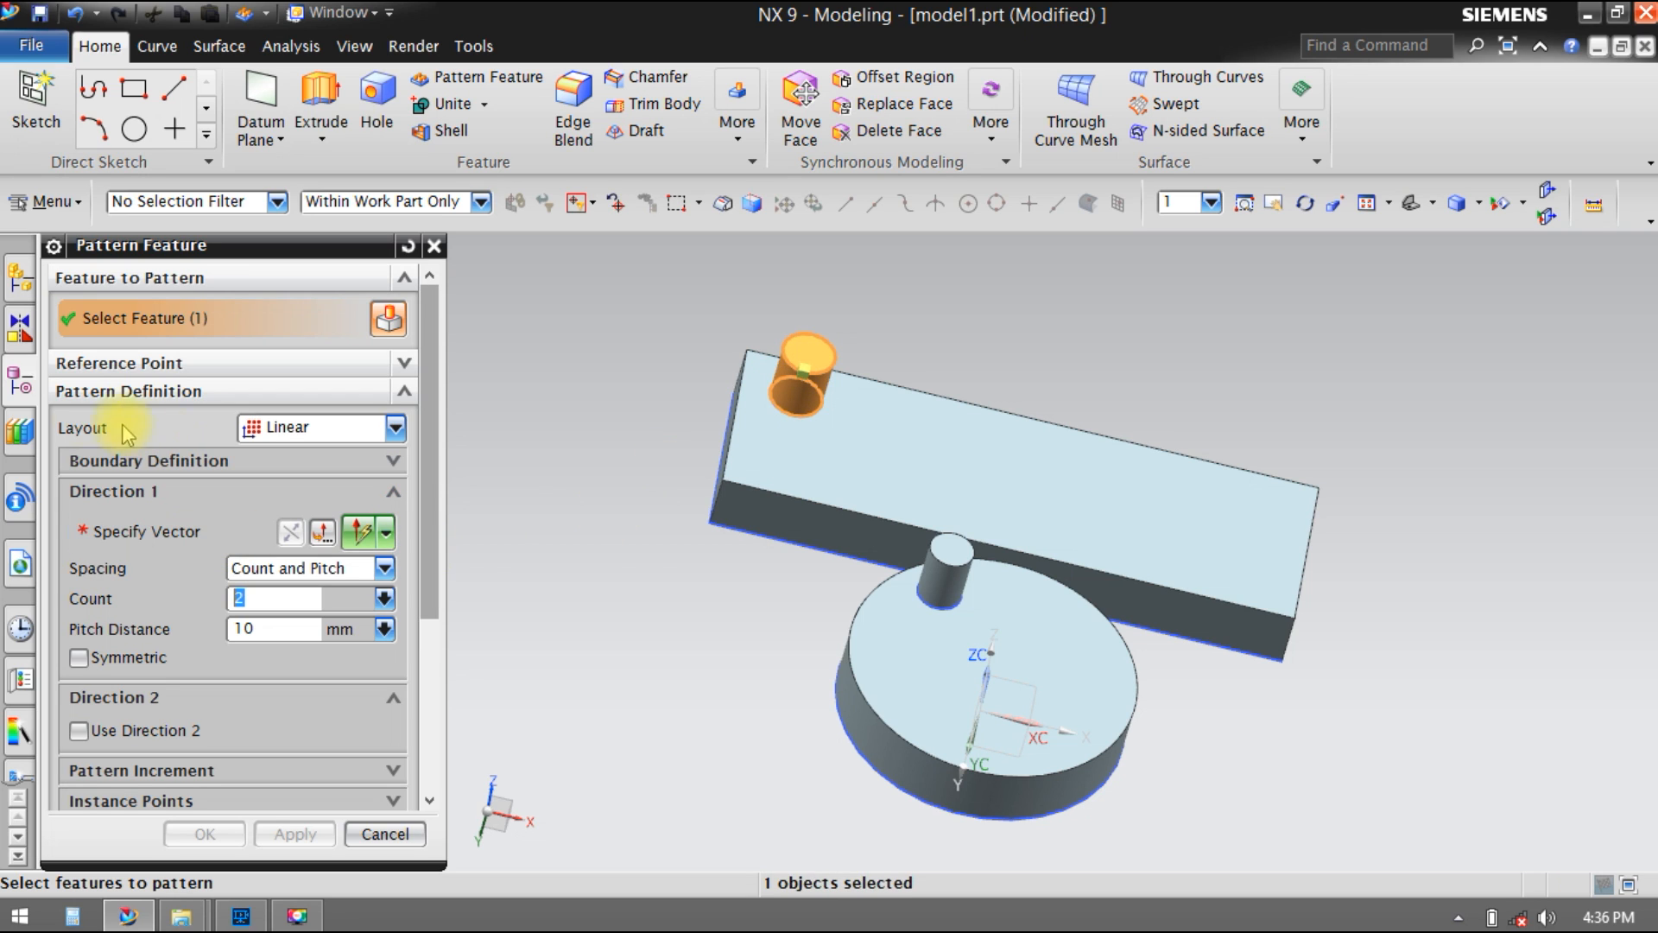
{"action": "left_click", "coordinate": [290, 429]}
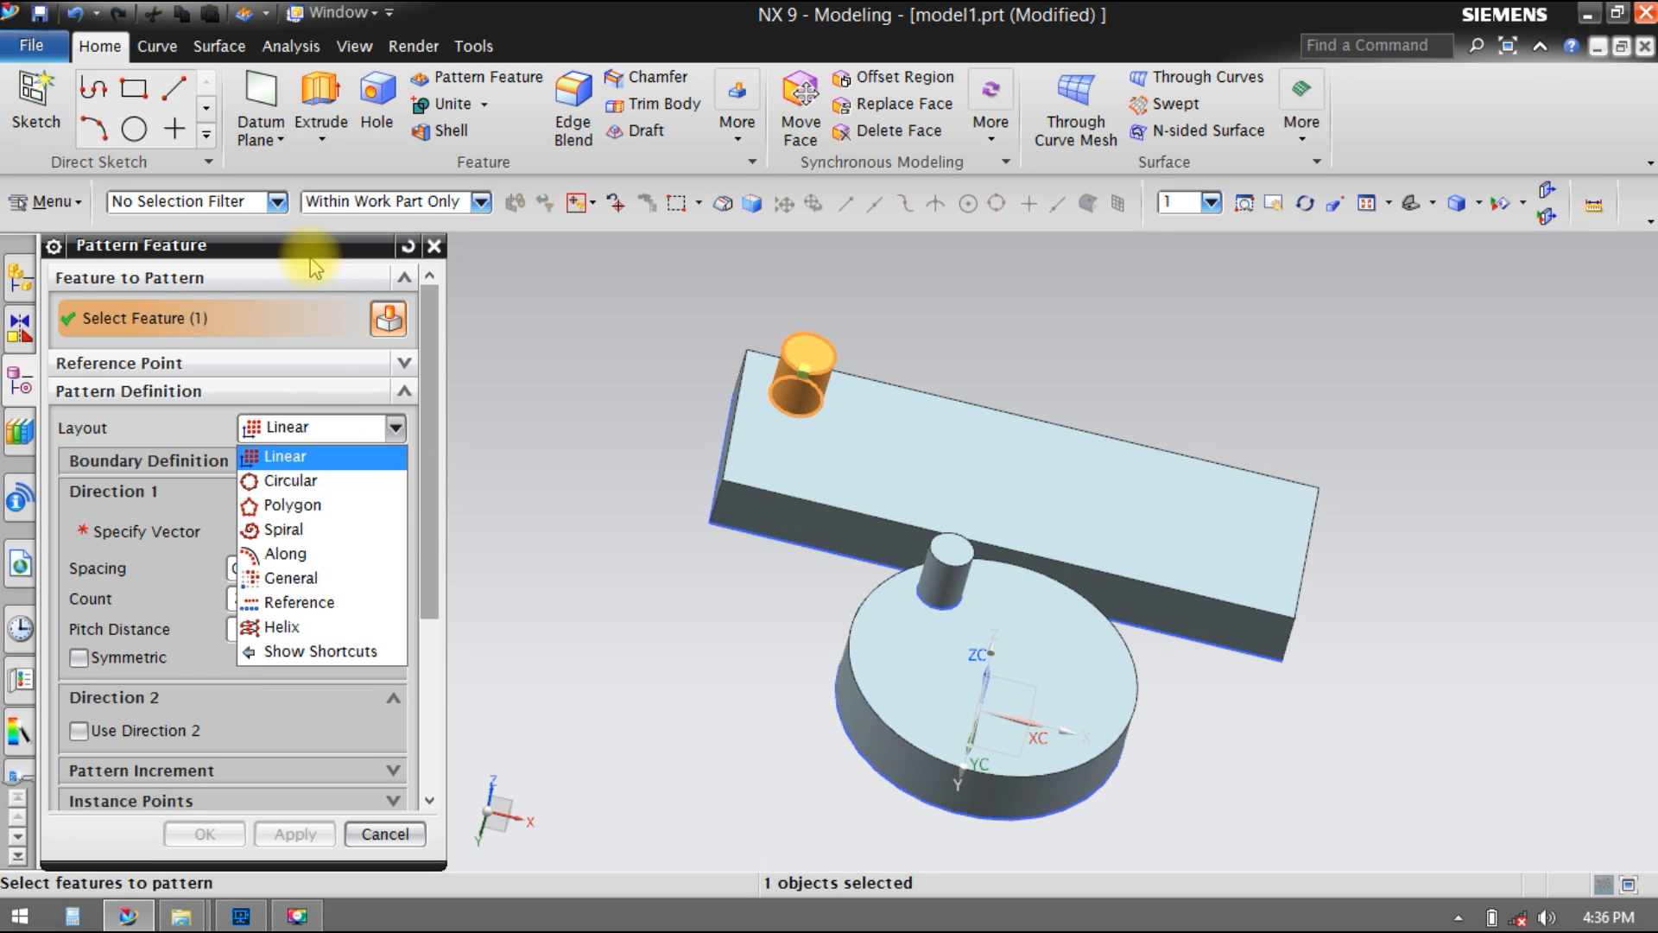
{"action": "left_click", "coordinate": [302, 456]}
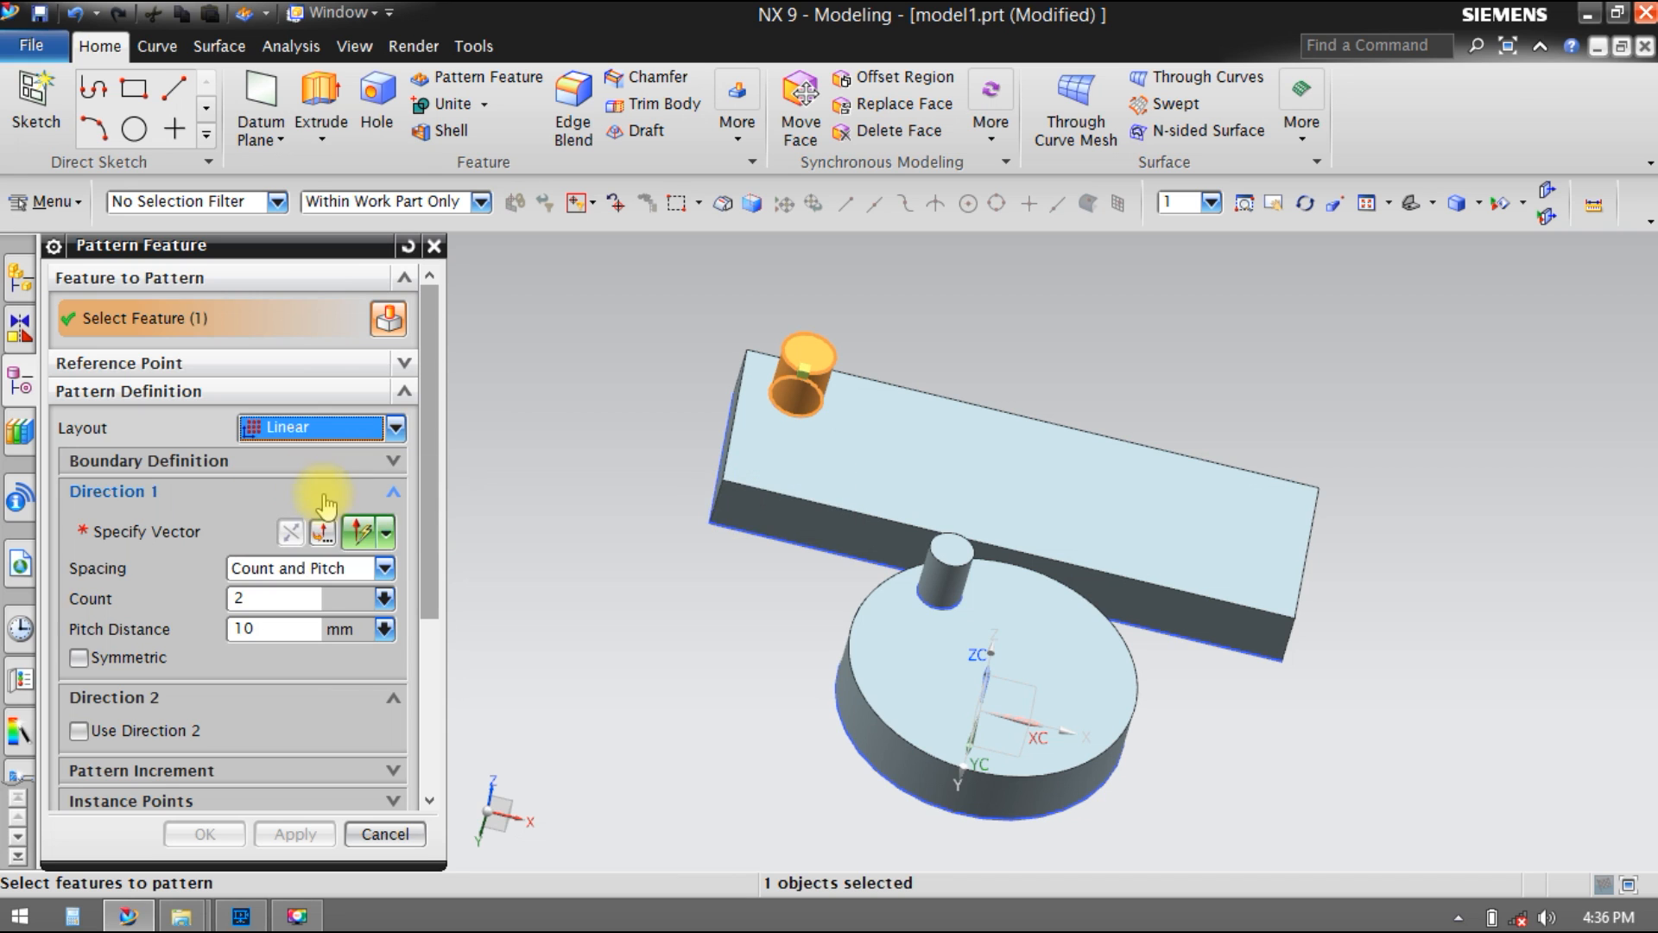
{"action": "left_click", "coordinate": [108, 531]}
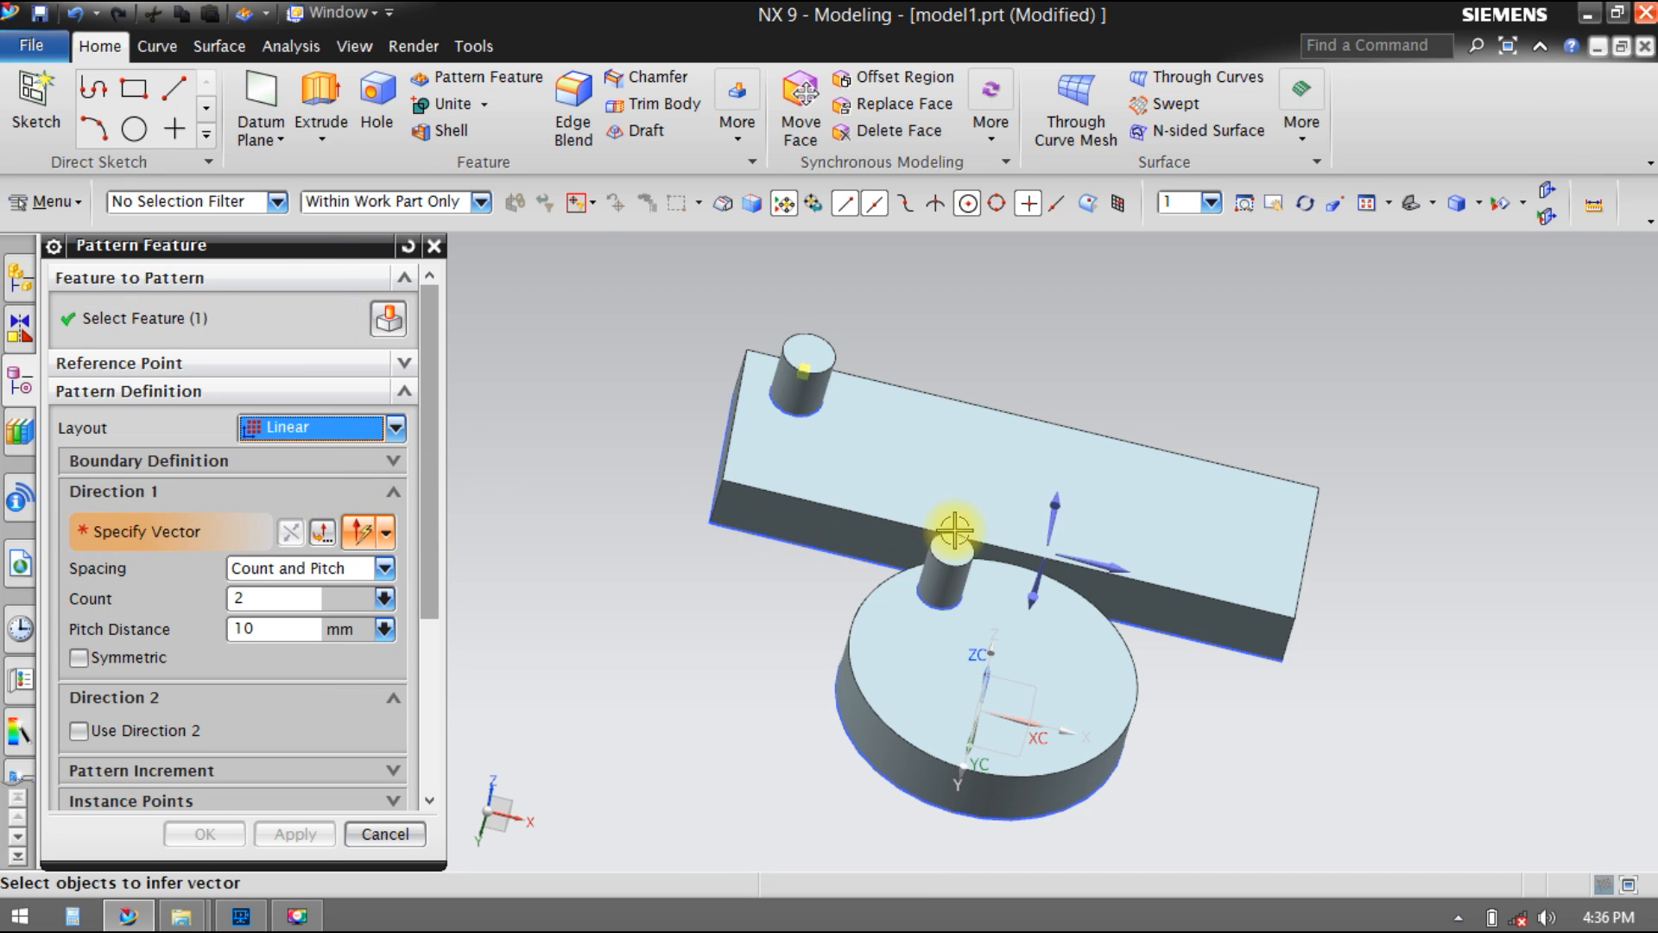
{"action": "mouse_move", "coordinate": [1598, 563]}
{"action": "middle_mouse_down"}
{"action": "mouse_move", "coordinate": [1595, 507]}
{"action": "mouse_move", "coordinate": [1599, 581]}
{"action": "middle_mouse_up"}
{"action": "left_click", "coordinate": [1094, 536]}
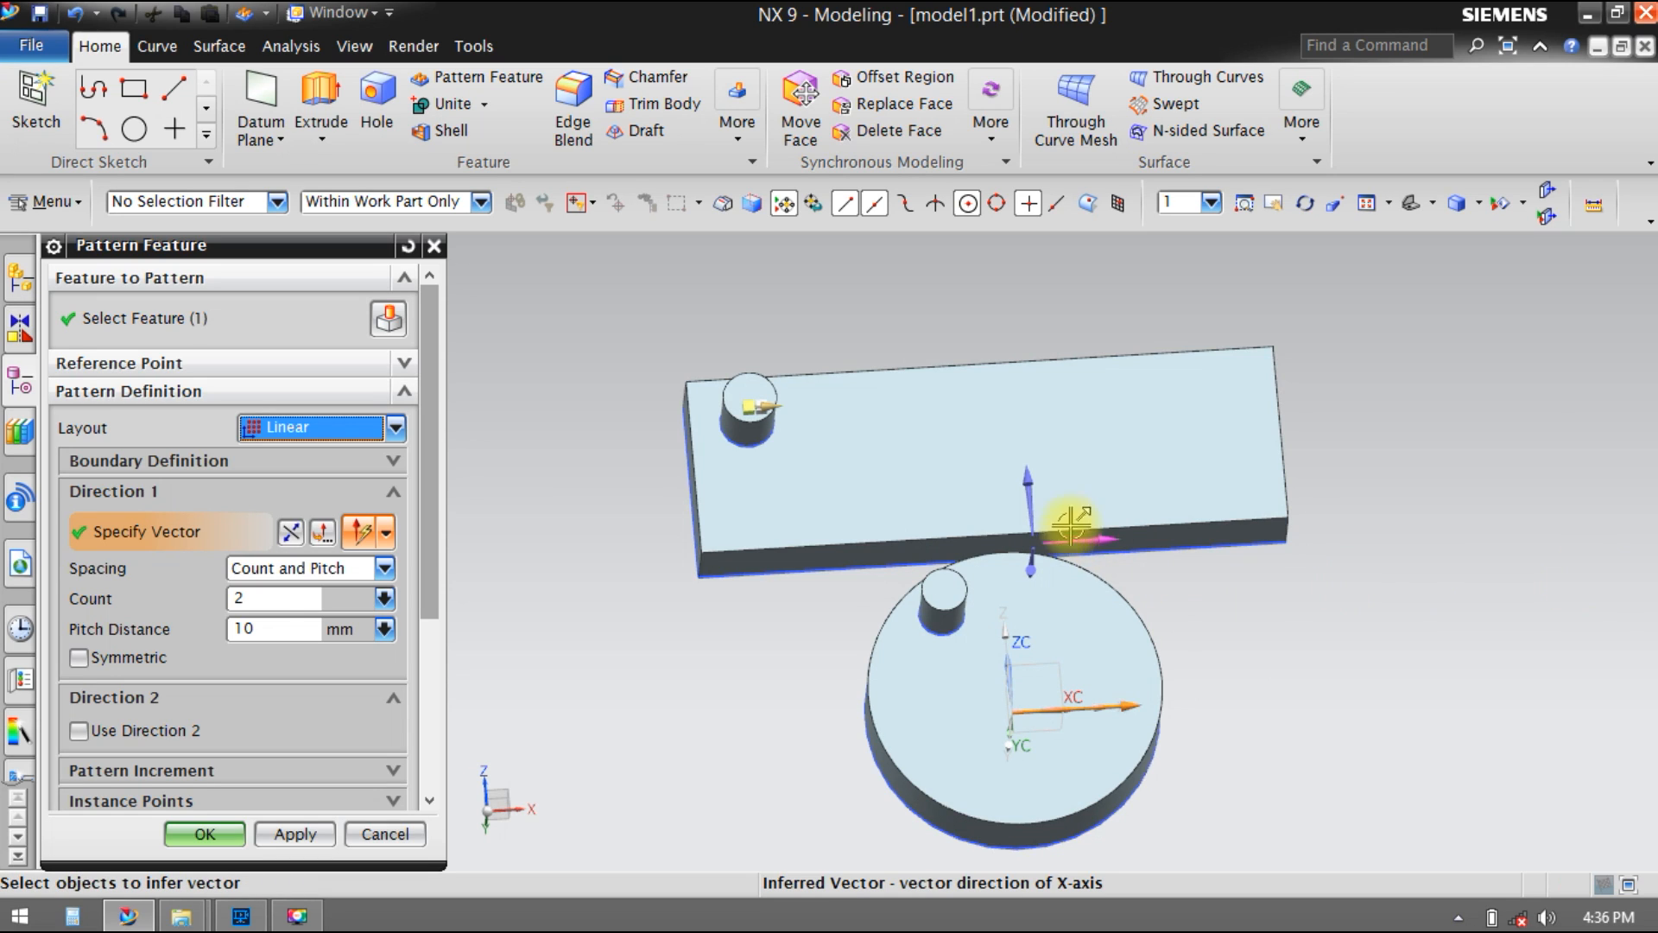
Step: Set the Direction 1 count to 8 and the pitch distance to 80 mm
{"action": "left_click", "coordinate": [239, 598]}
{"action": "double_click", "coordinate": [240, 598]}
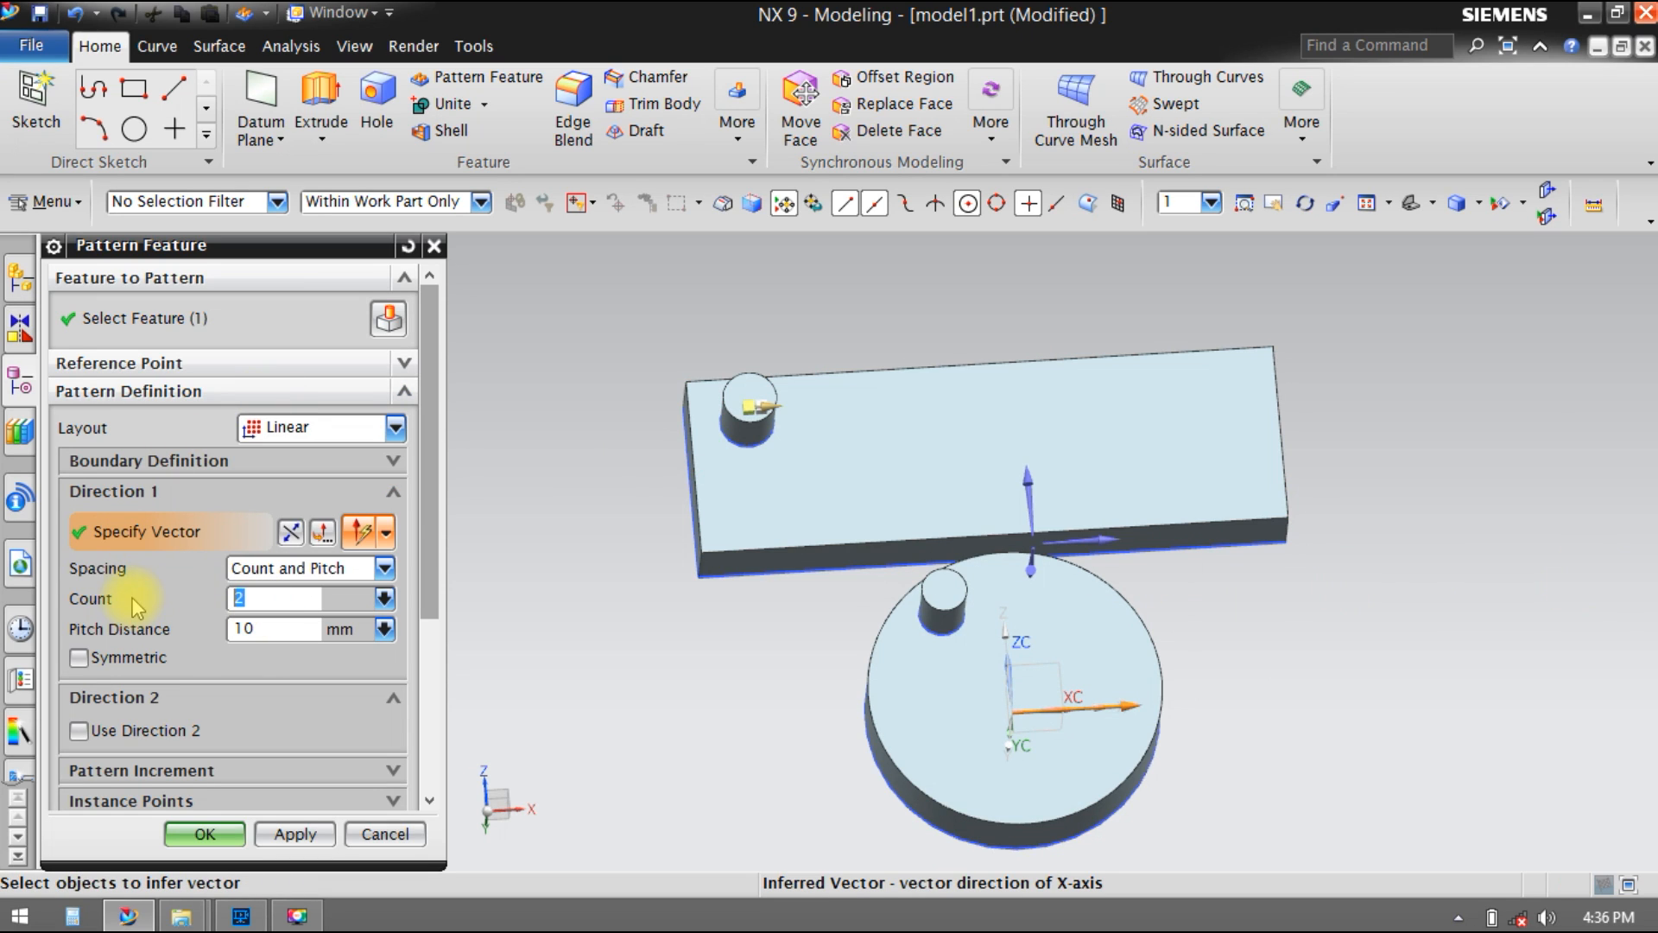
{"action": "type", "text": "8"}
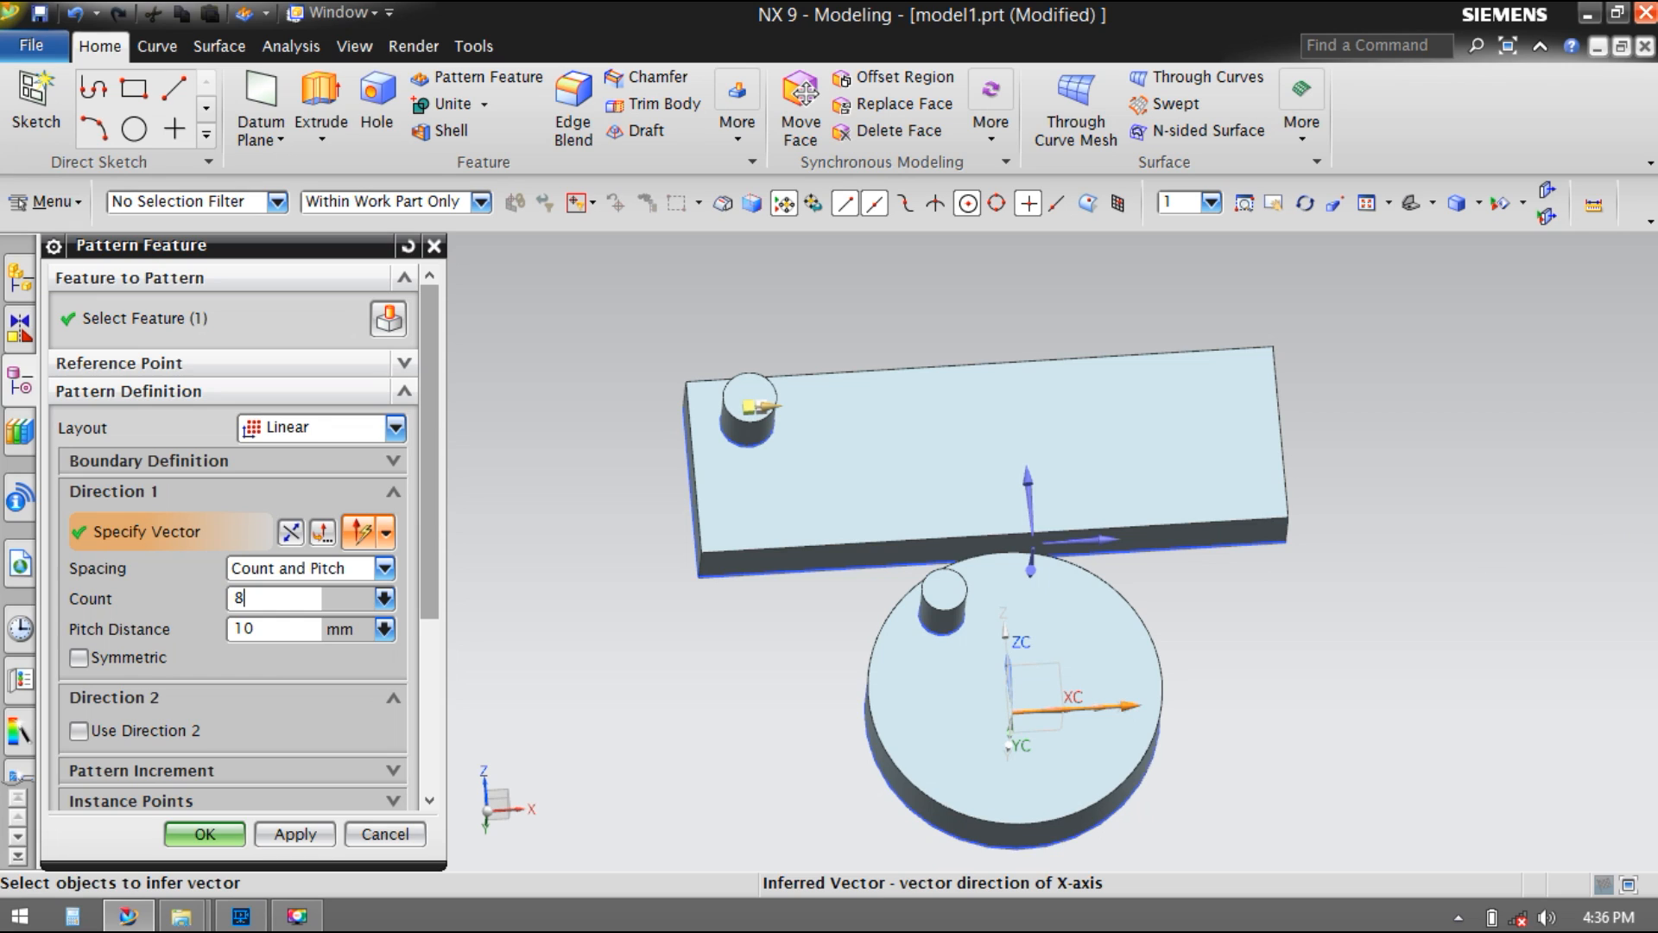
{"action": "key", "text": "Tab"}
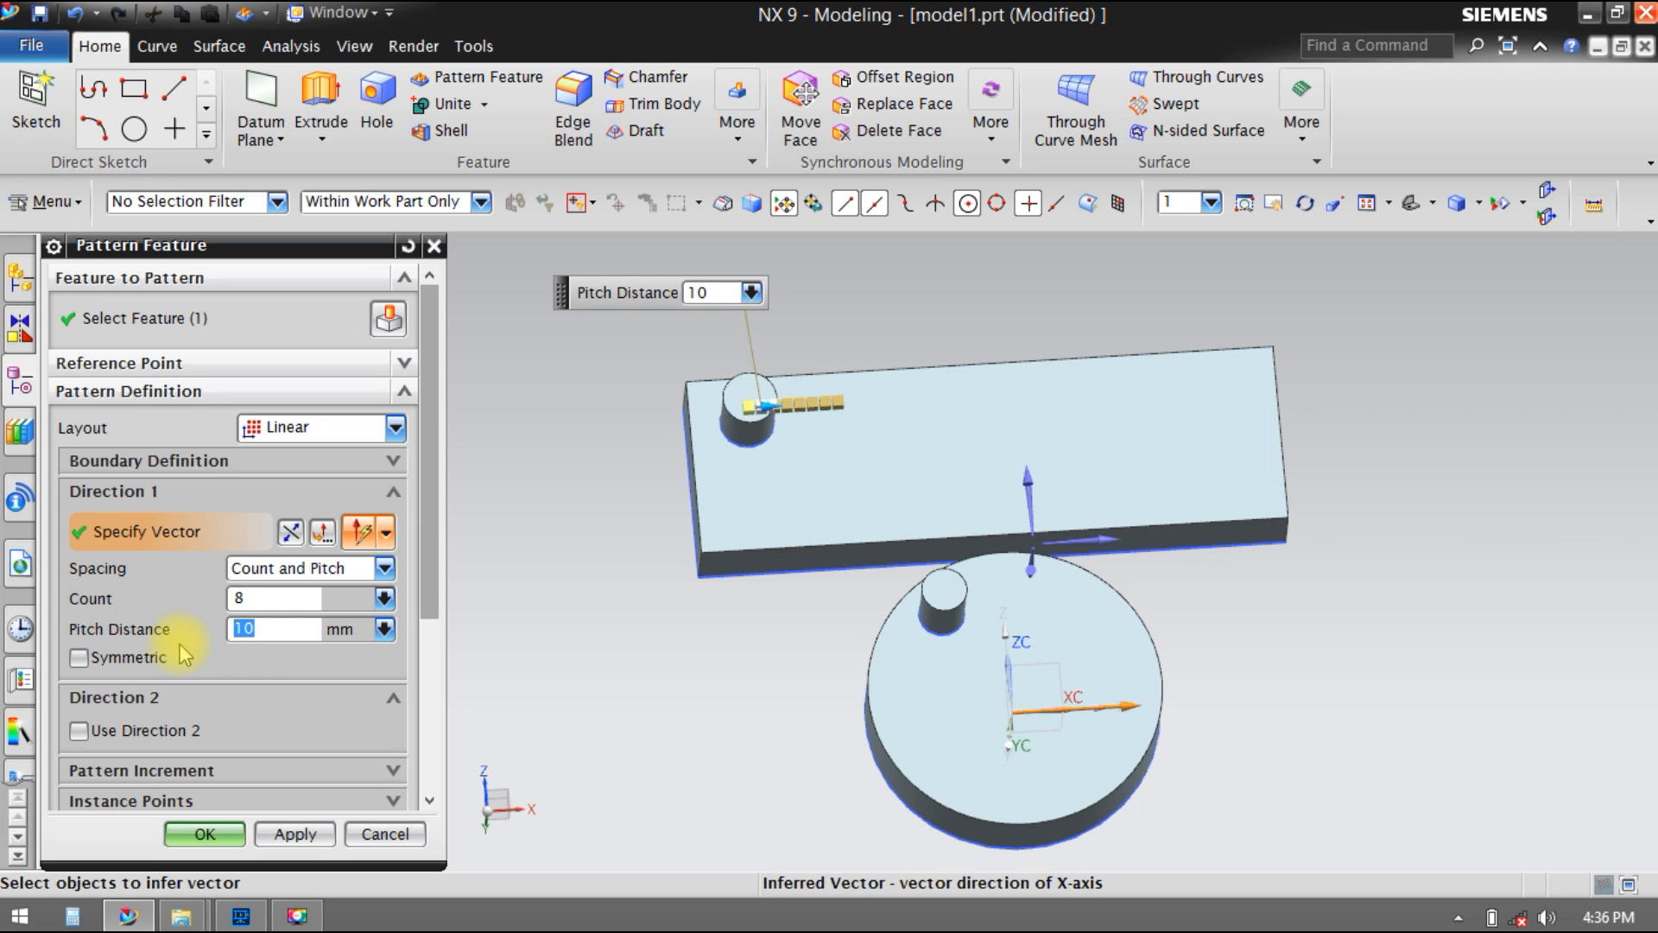
{"action": "type", "text": "80"}
{"action": "key", "text": "Return"}
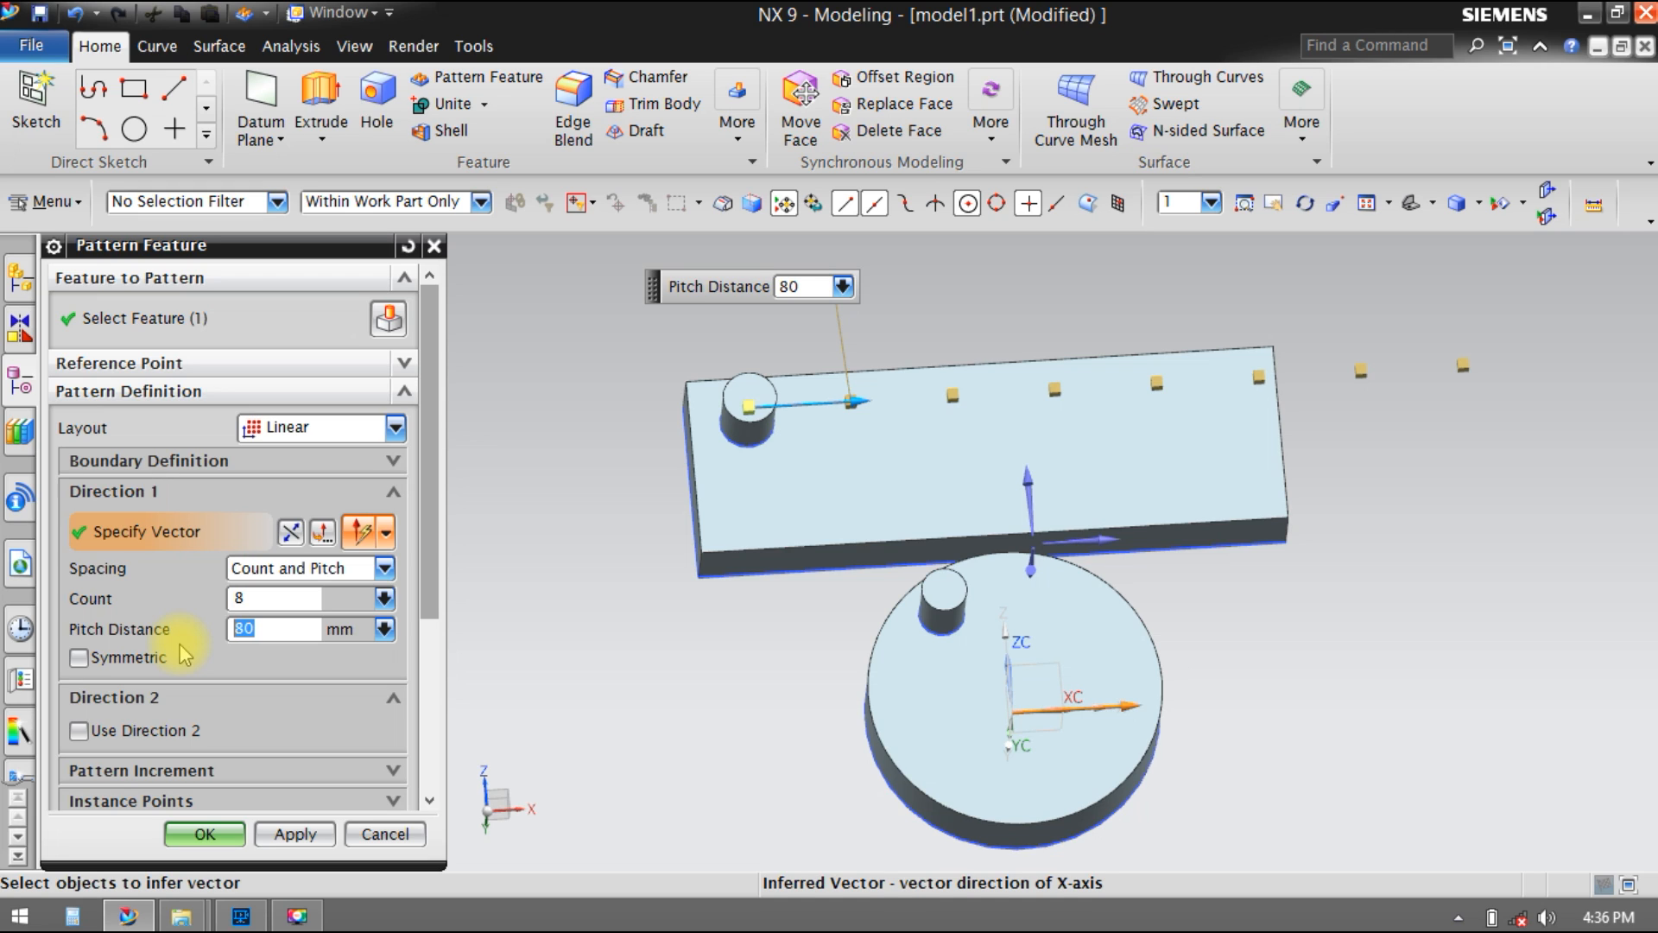
Step: Reduce the Direction 1 count to 5 and try the Symmetric option, leaving it off
{"action": "left_click_drag", "start_coordinate": [267, 596], "coordinate": [215, 597]}
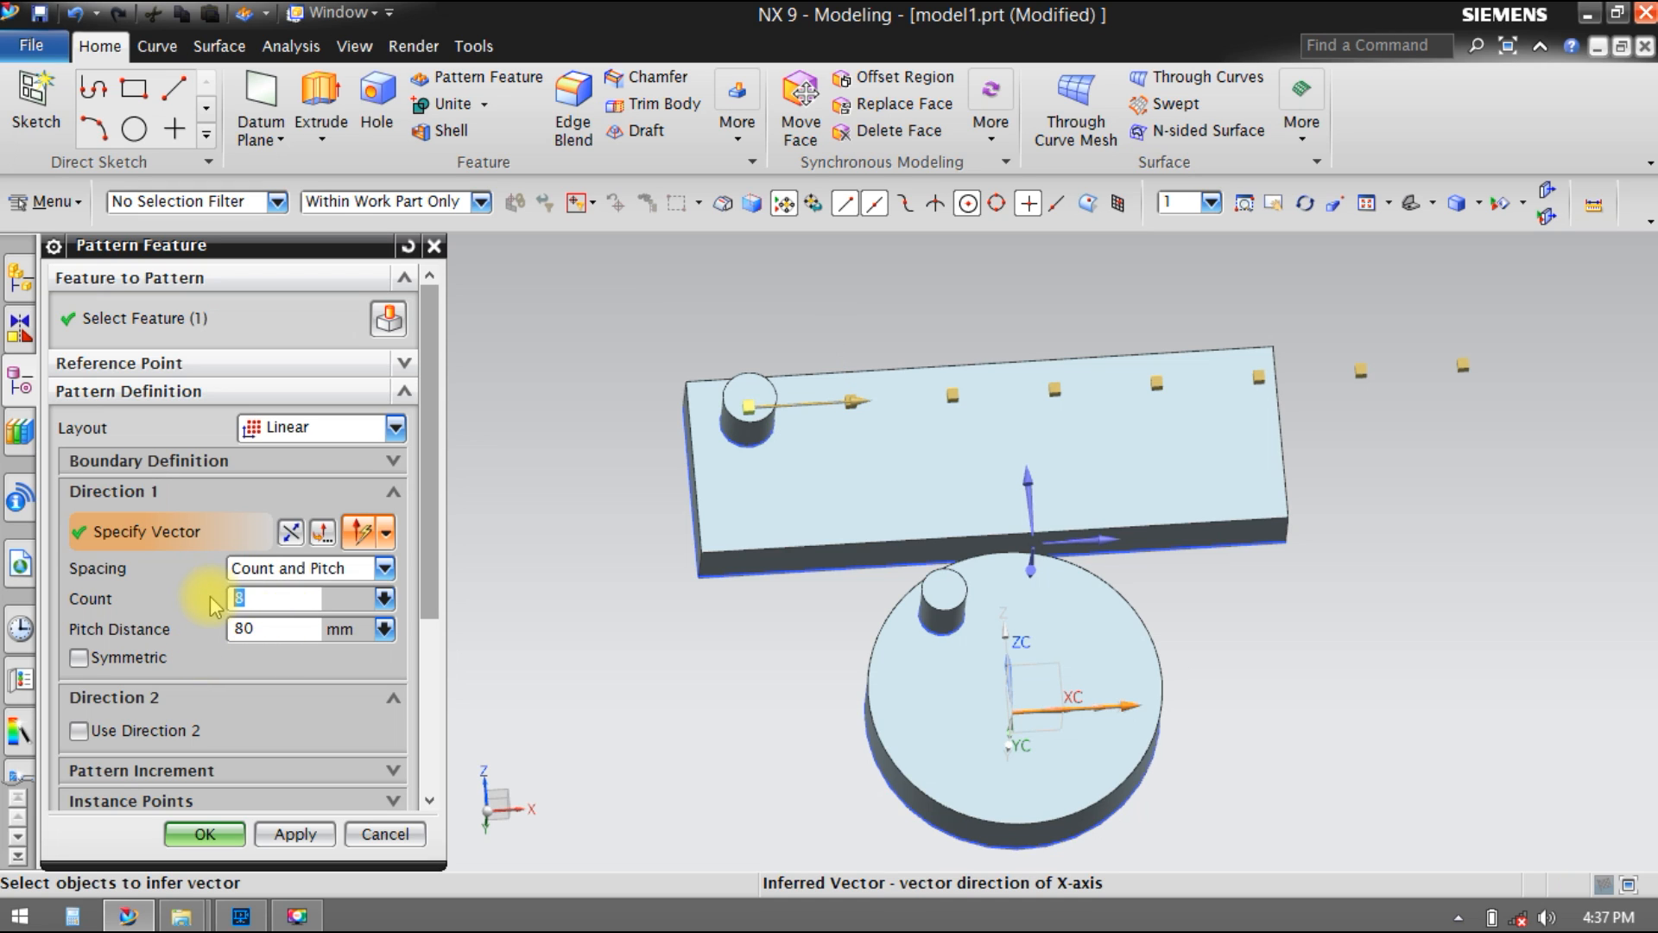
{"action": "type", "text": "5"}
{"action": "left_click_drag", "start_coordinate": [246, 598], "coordinate": [214, 604]}
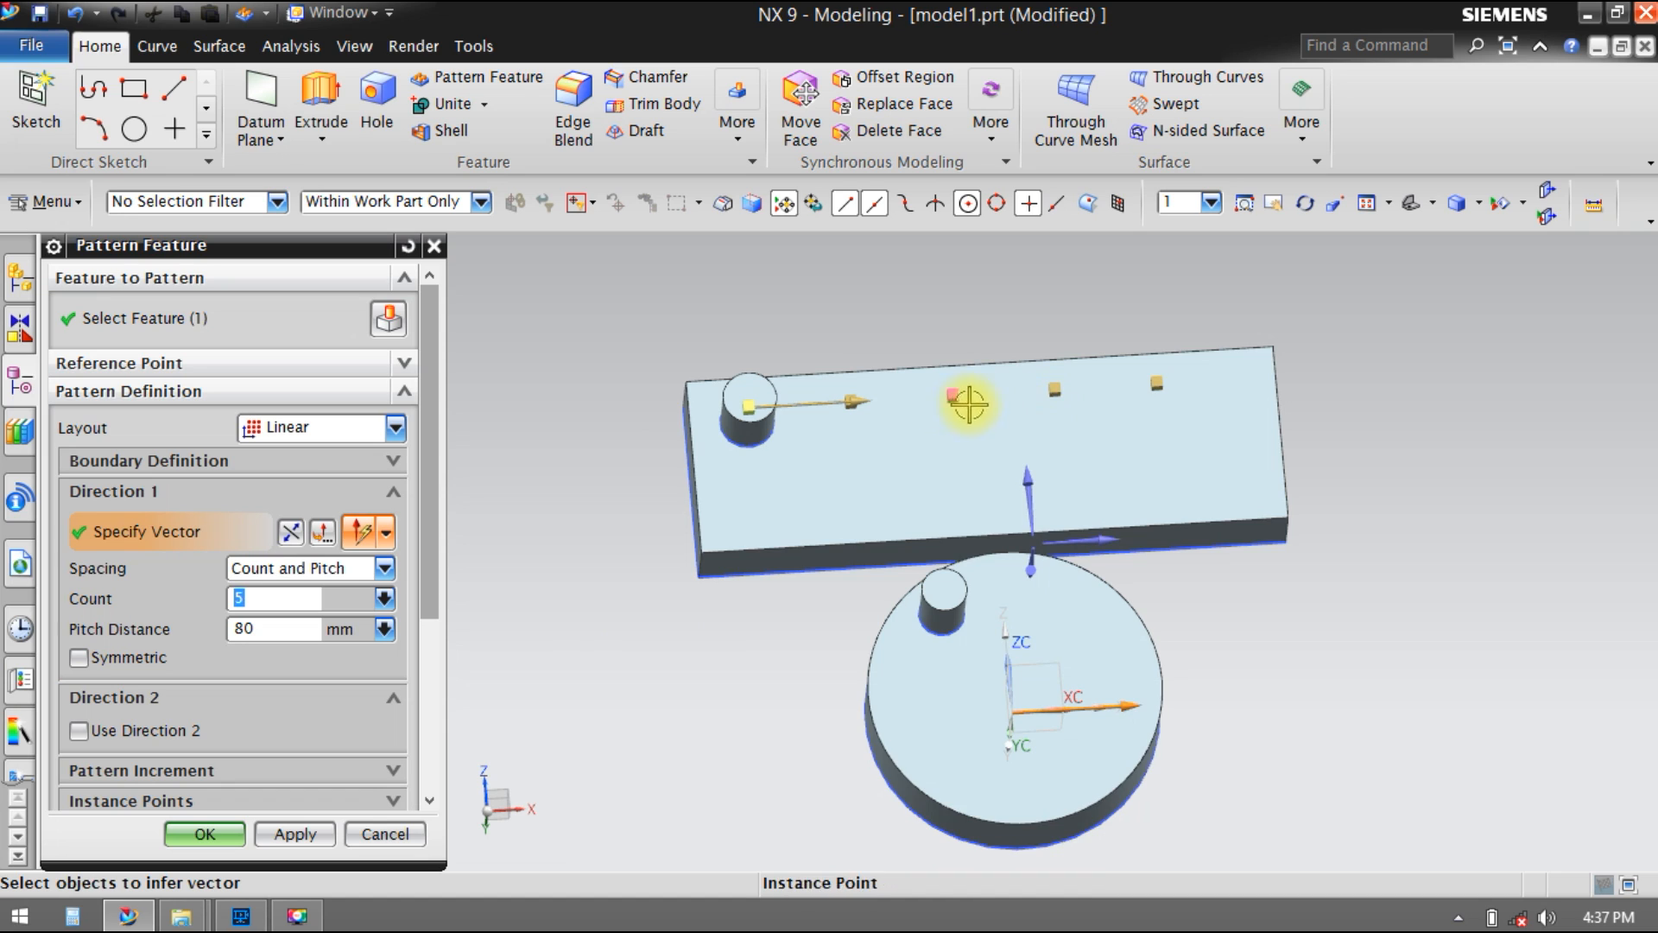
{"action": "middle_click_drag", "start_coordinate": [958, 406], "coordinate": [1155, 418], "text": "shift"}
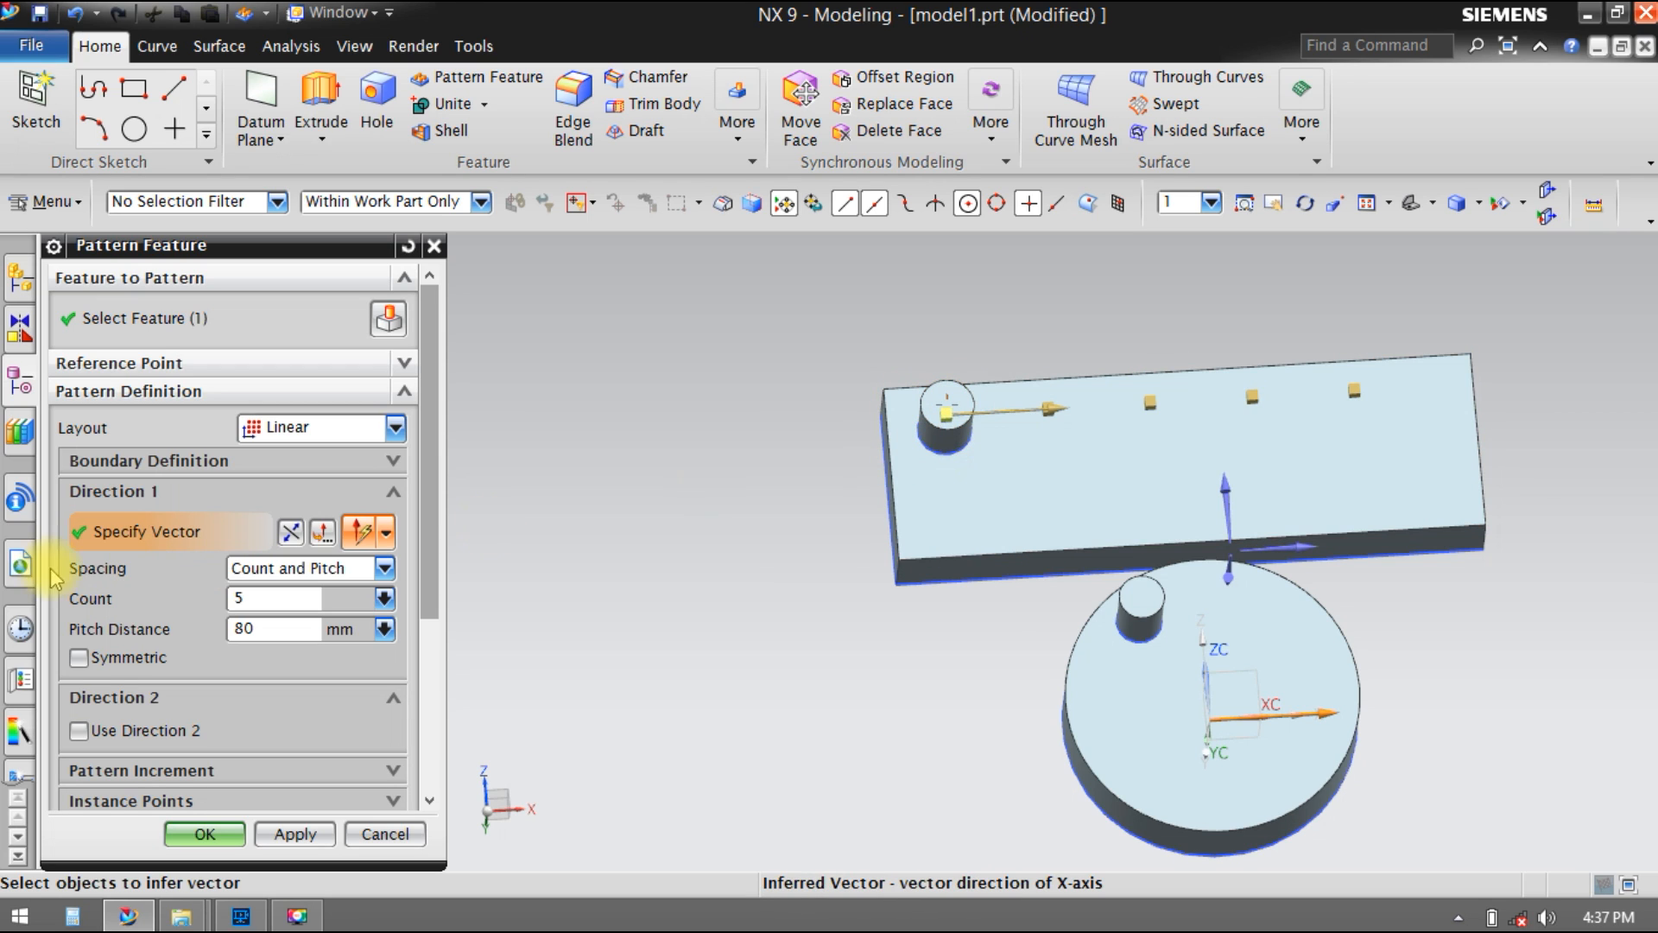
{"action": "left_click", "coordinate": [78, 658]}
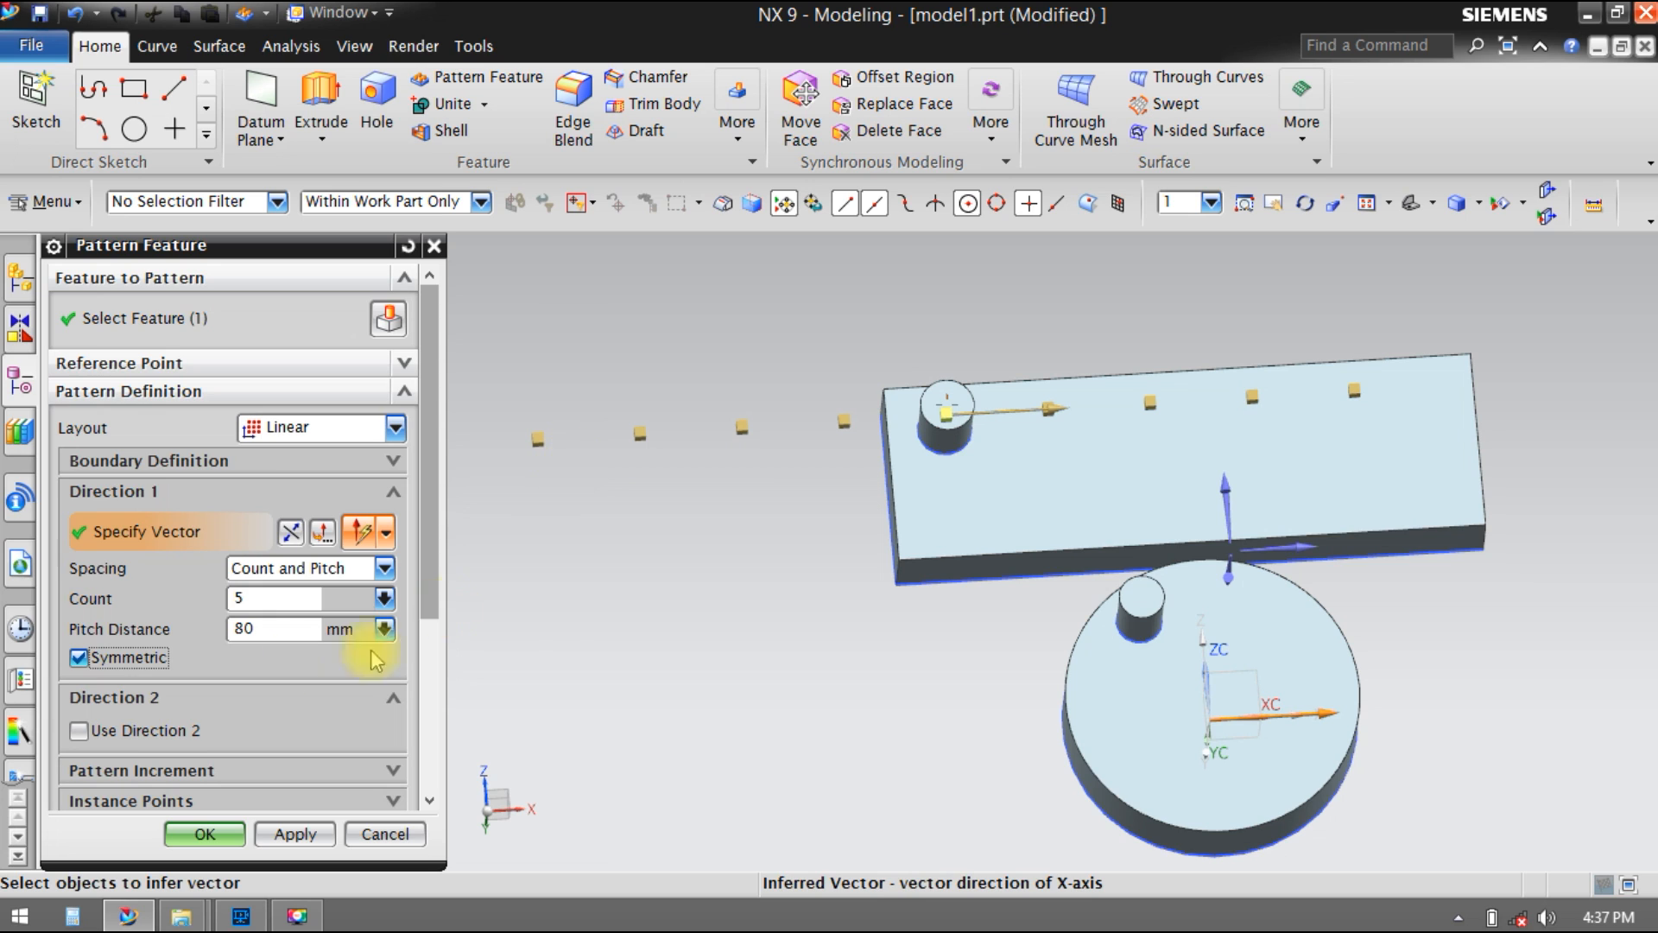
{"action": "left_click", "coordinate": [80, 661]}
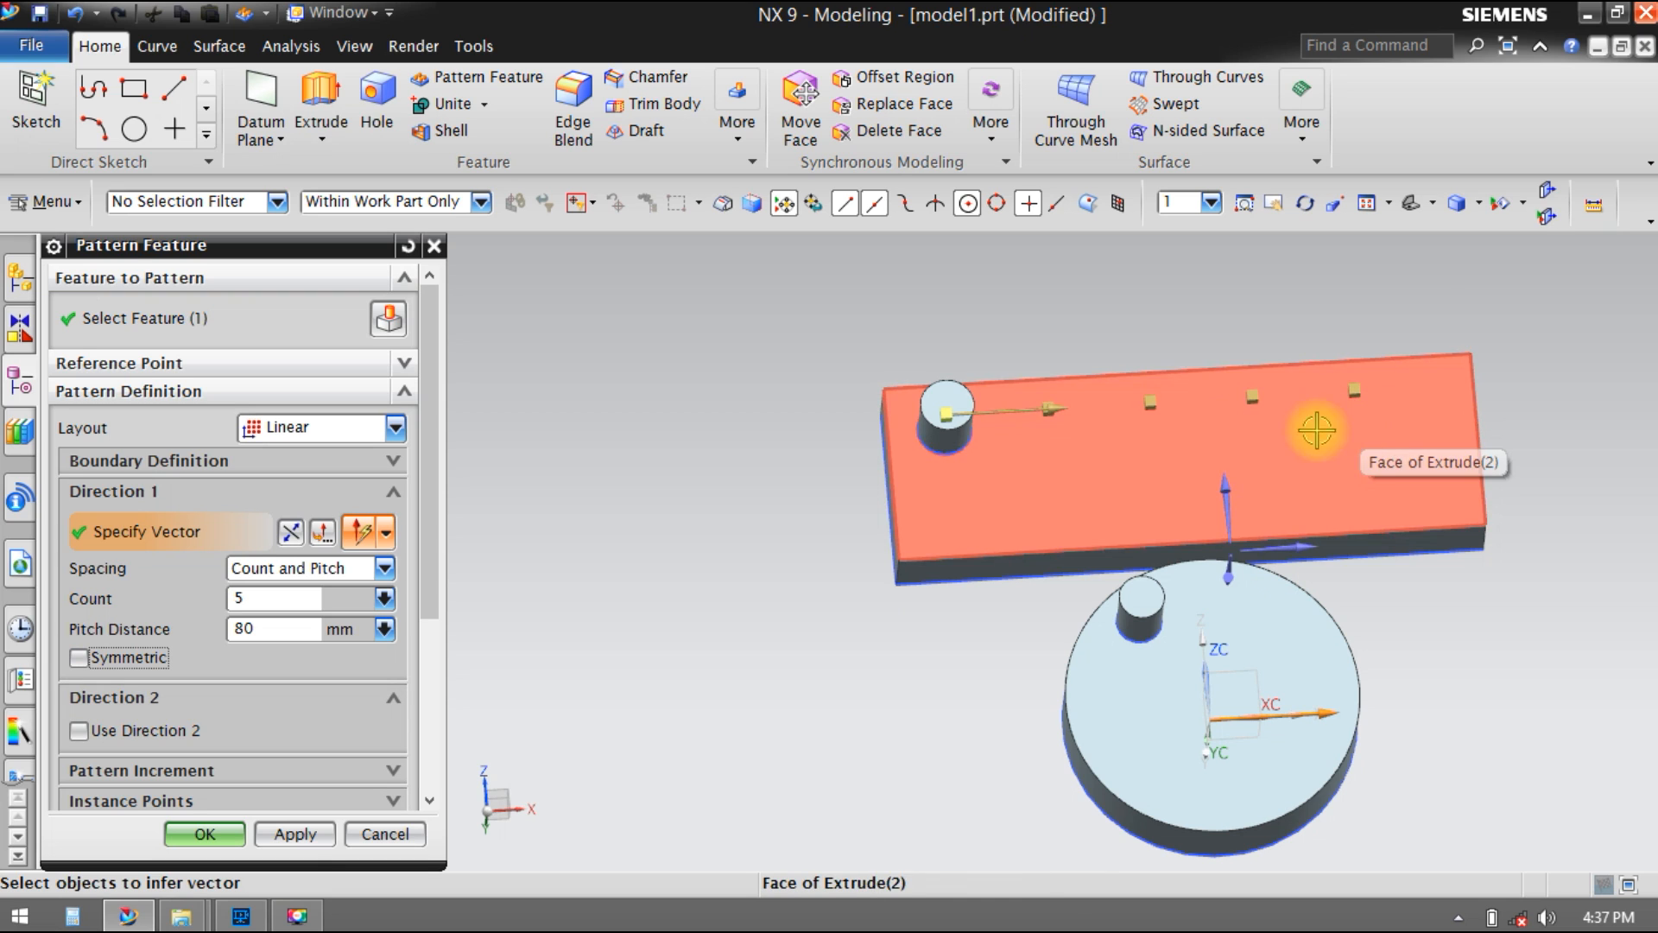
Step: Enable Direction 2 for the cylinder pattern along the Z-axis and reverse it so the second row falls on the block
{"action": "scroll", "coordinate": [115, 646], "scroll_direction": "down", "scroll_amount": 1}
{"action": "scroll", "coordinate": [113, 646], "scroll_direction": "down", "scroll_amount": 2}
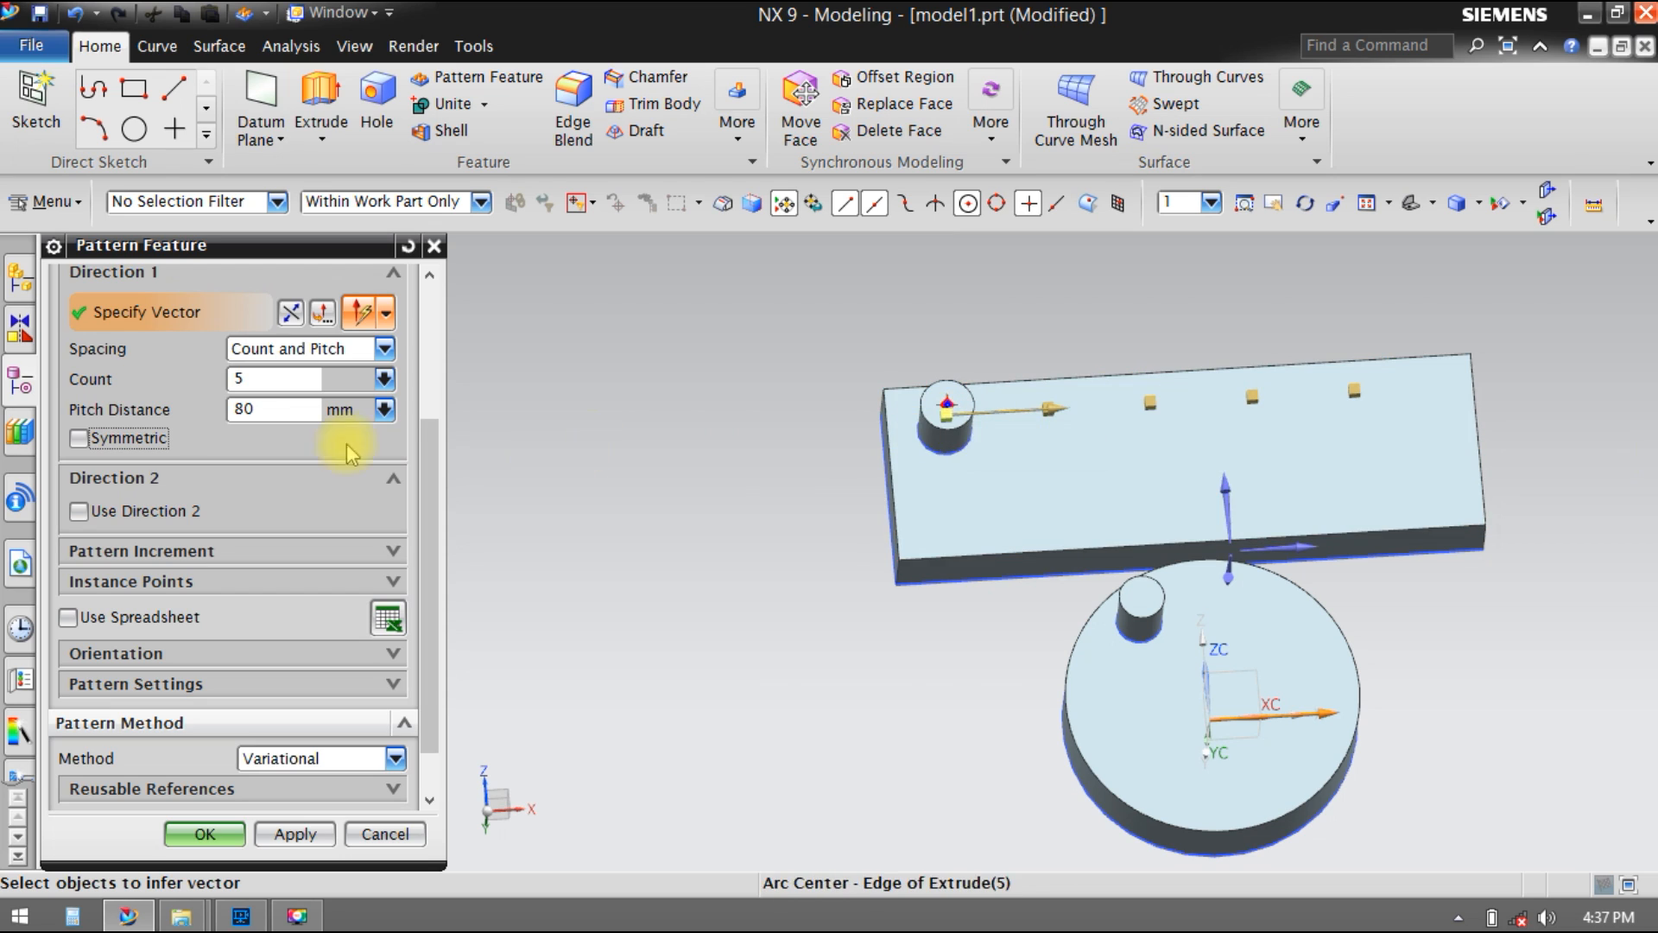
{"action": "left_click", "coordinate": [78, 512]}
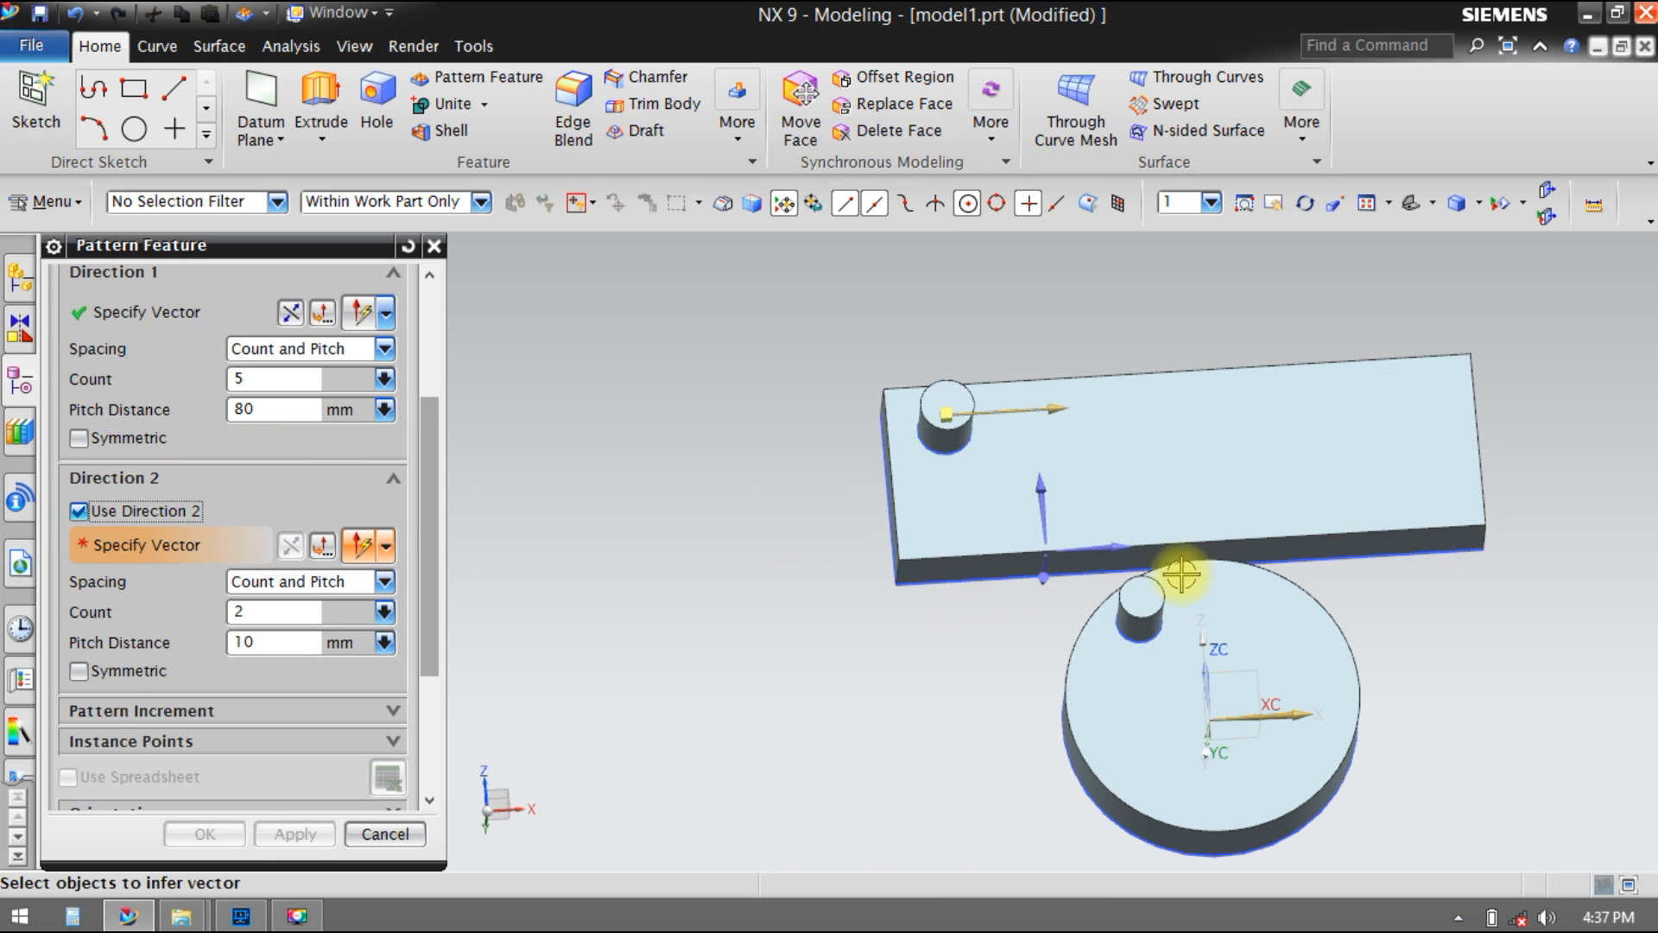
{"action": "middle_click_drag", "start_coordinate": [1070, 652], "coordinate": [752, 700]}
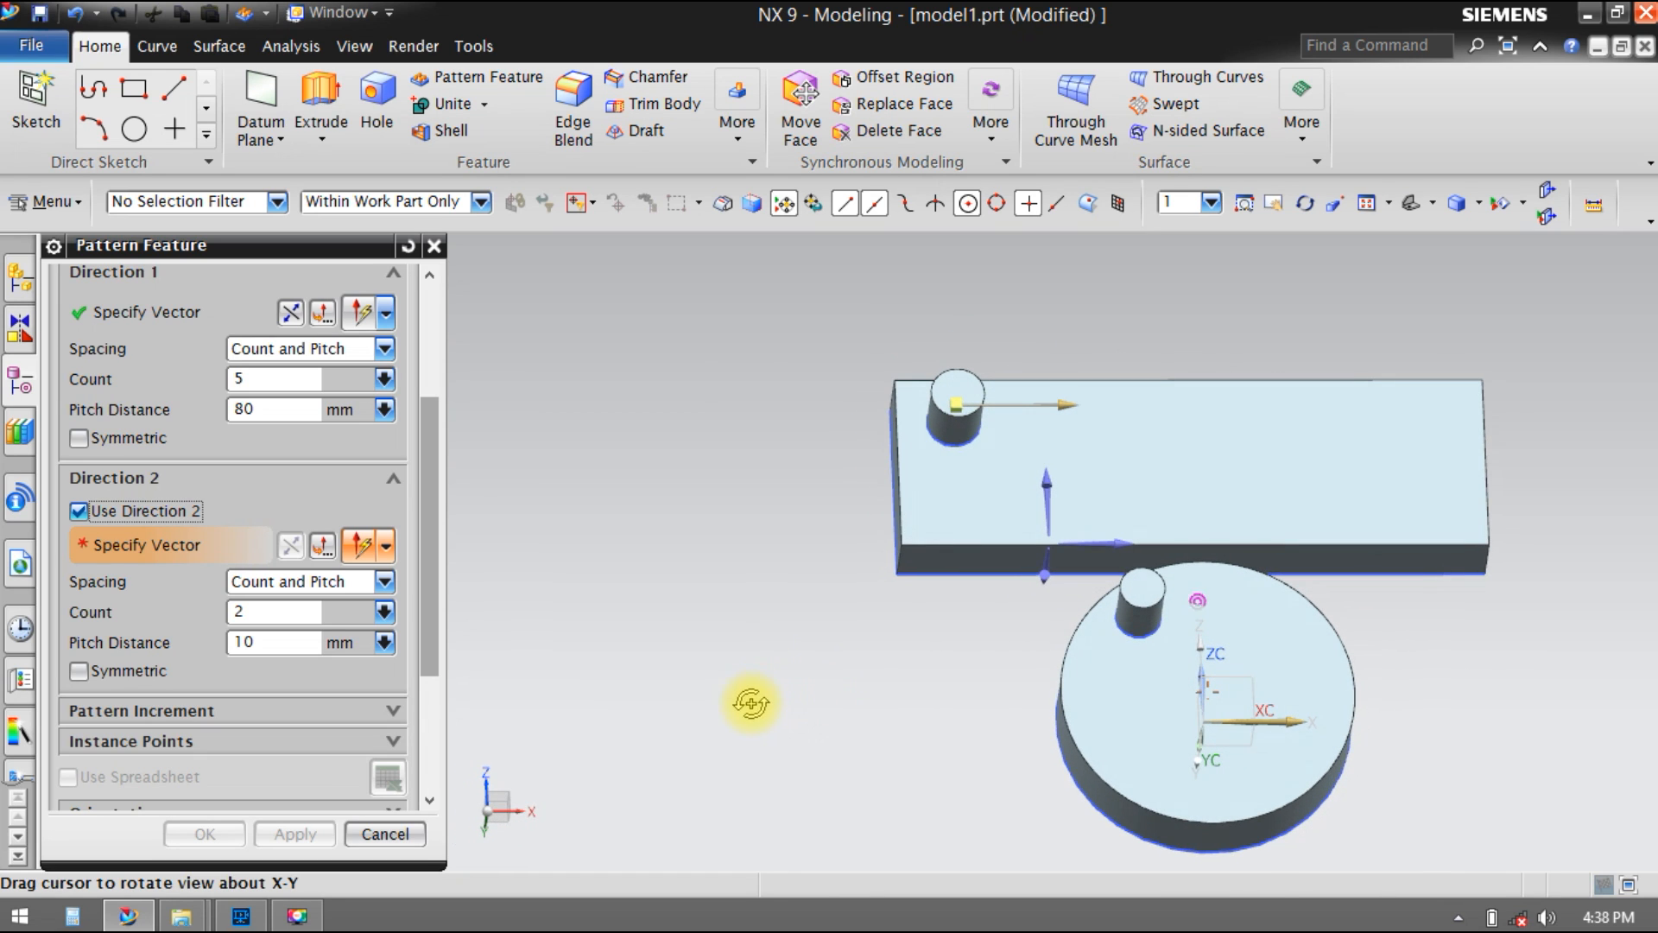
{"action": "left_click", "coordinate": [1044, 481]}
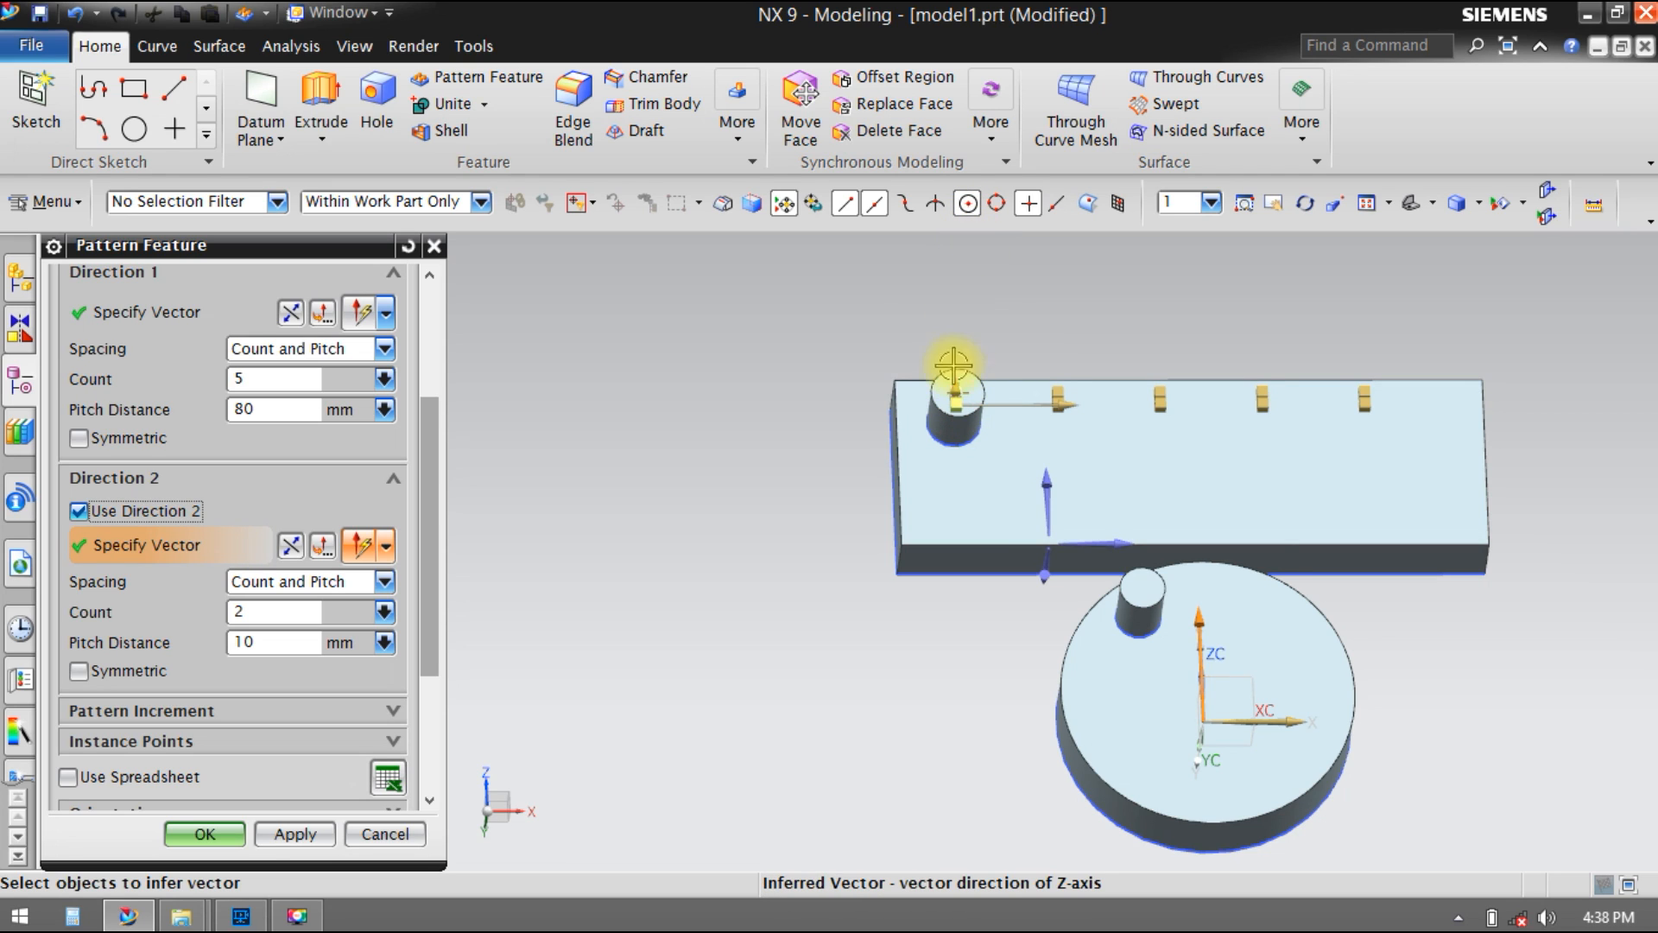
{"action": "left_click", "coordinate": [293, 550]}
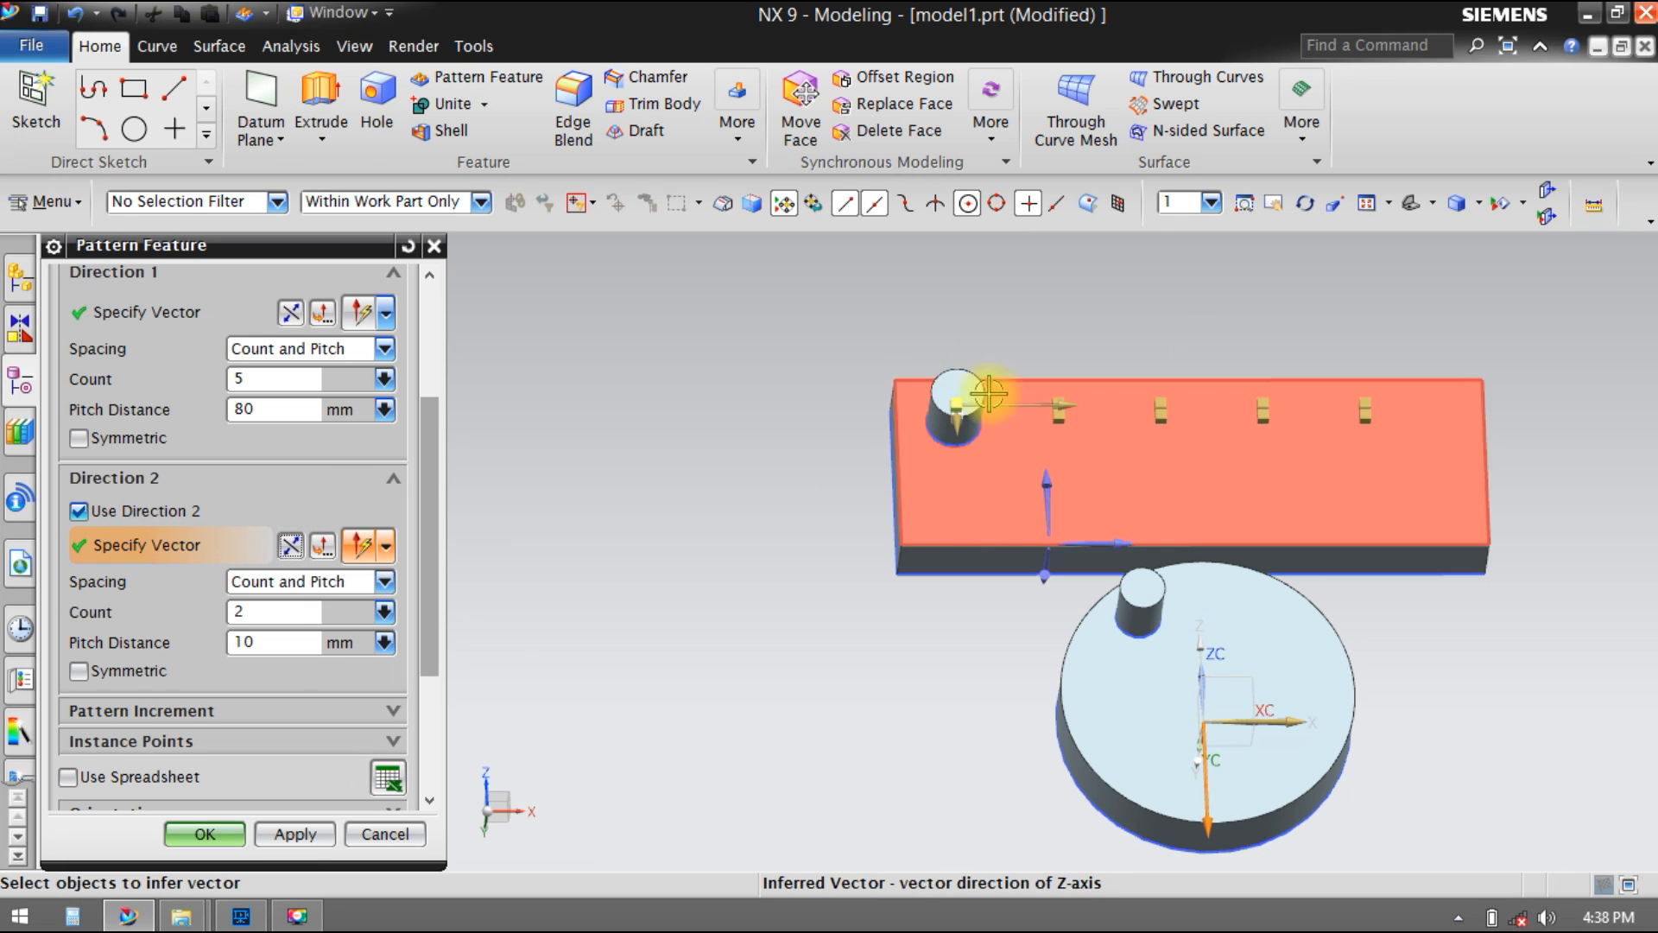
Step: Set the Direction 2 pitch distance to 80 mm, leaving its Symmetric option off
{"action": "left_click", "coordinate": [275, 637]}
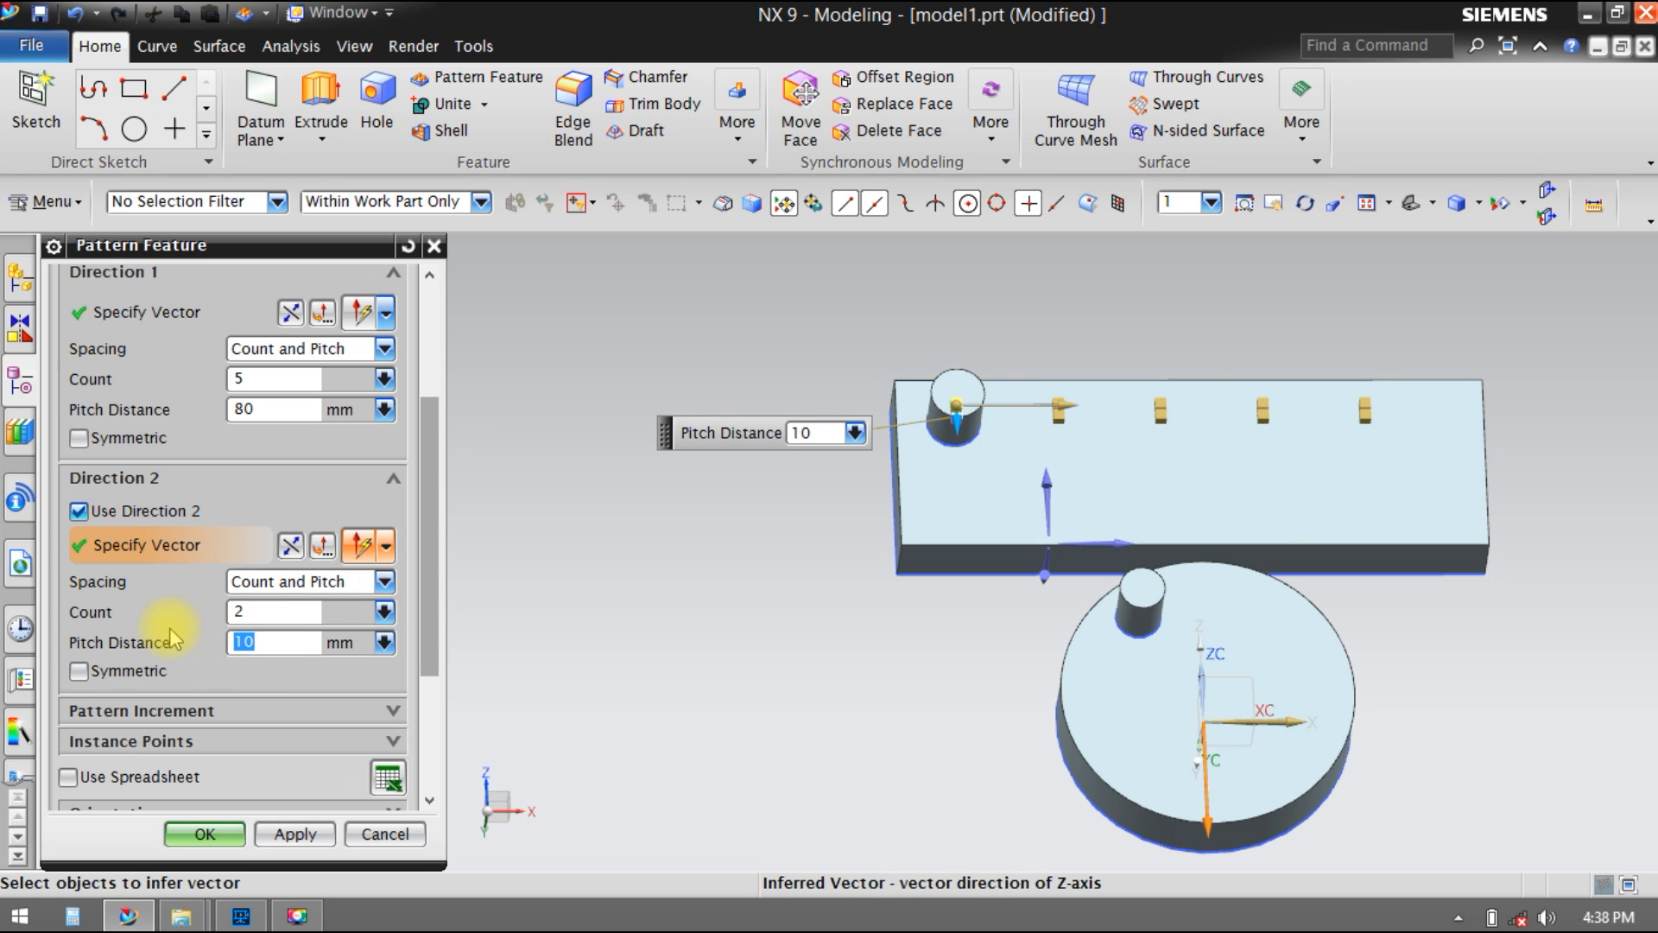
{"action": "type", "text": "50"}
{"action": "key", "text": "Return"}
{"action": "type", "text": "80"}
{"action": "key", "text": "Return"}
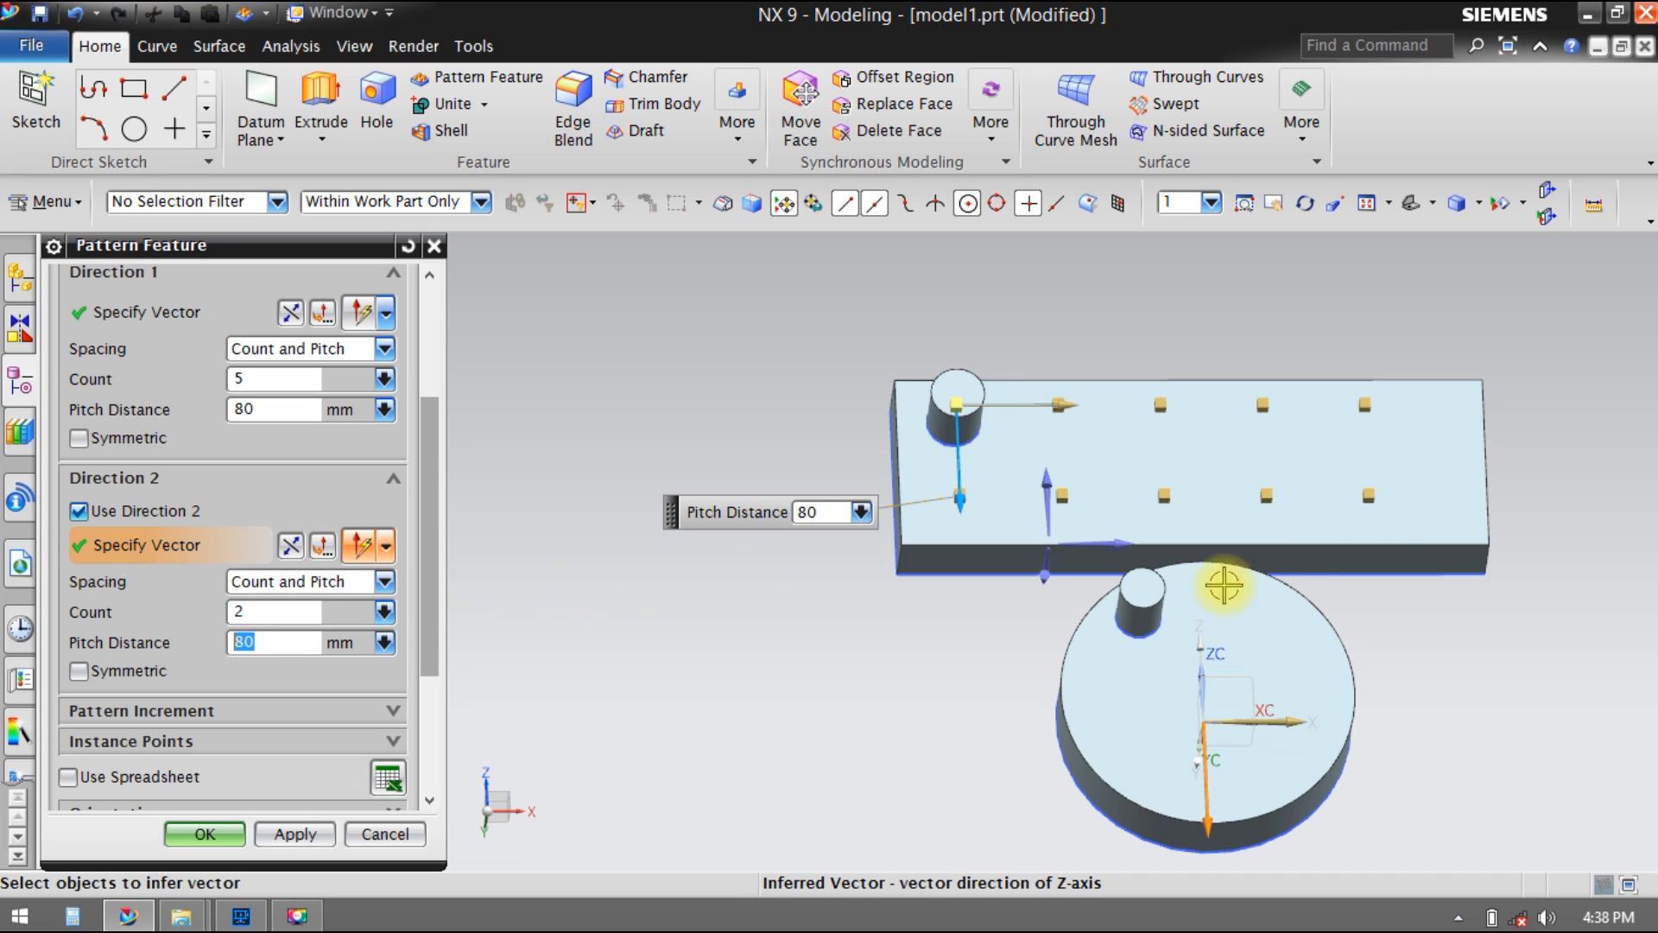
{"action": "scroll", "coordinate": [129, 656], "scroll_direction": "down", "scroll_amount": 2}
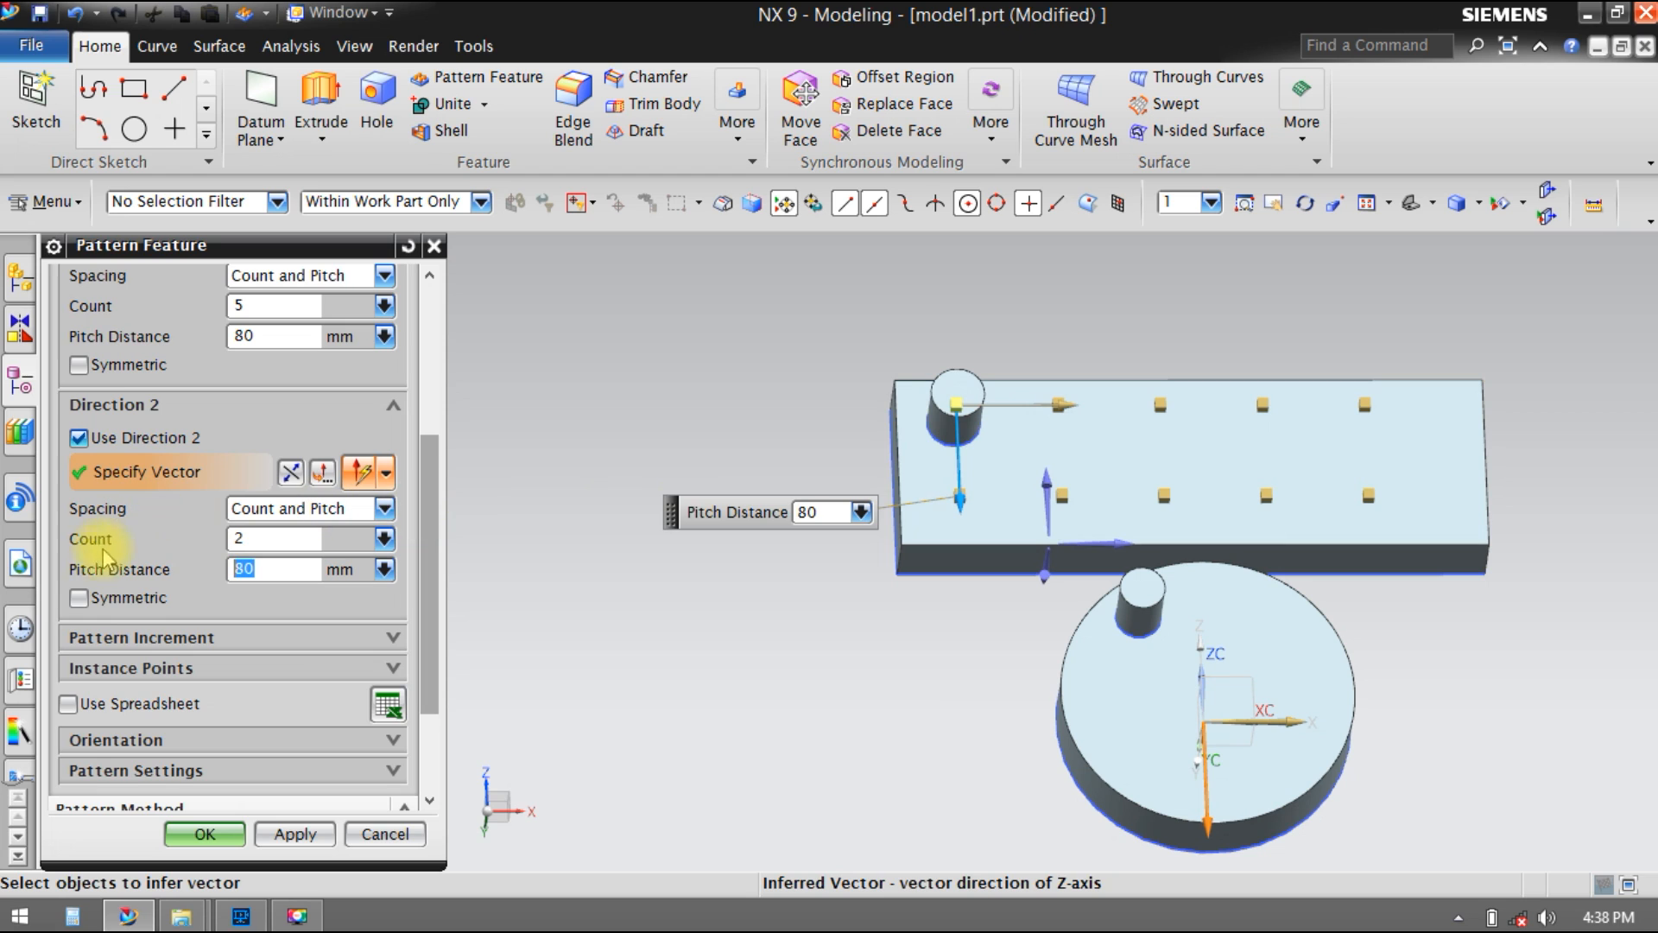
{"action": "left_click", "coordinate": [78, 600]}
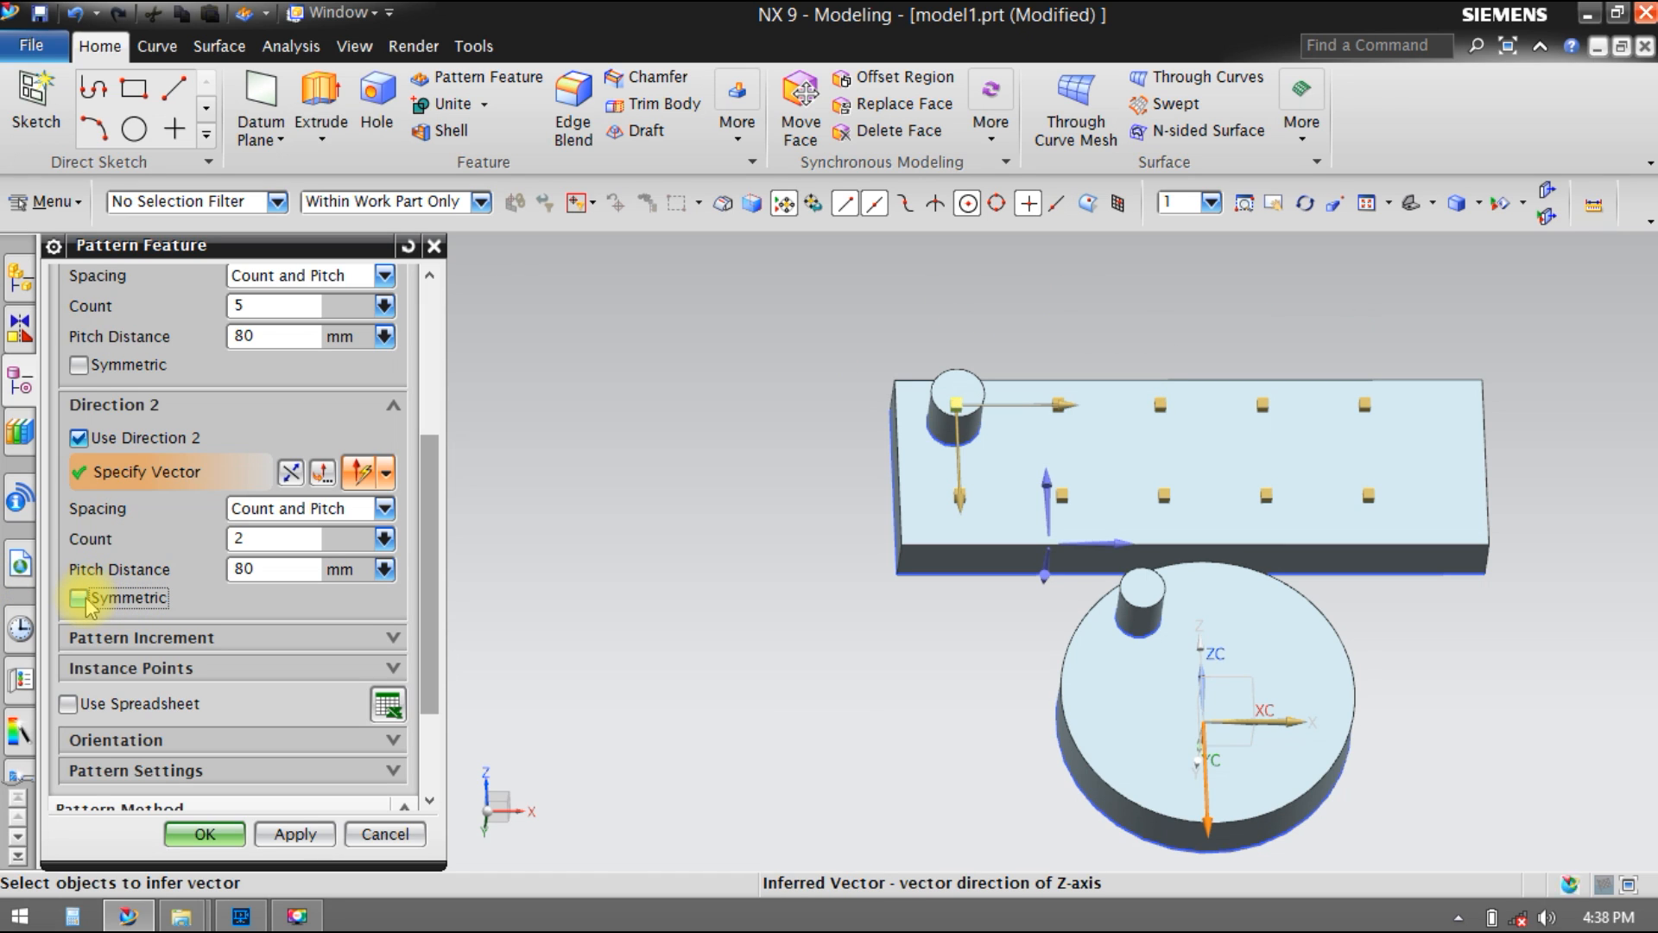
Step: Set the pattern method to Simple
{"action": "scroll", "coordinate": [86, 604], "scroll_direction": "down", "scroll_amount": 3}
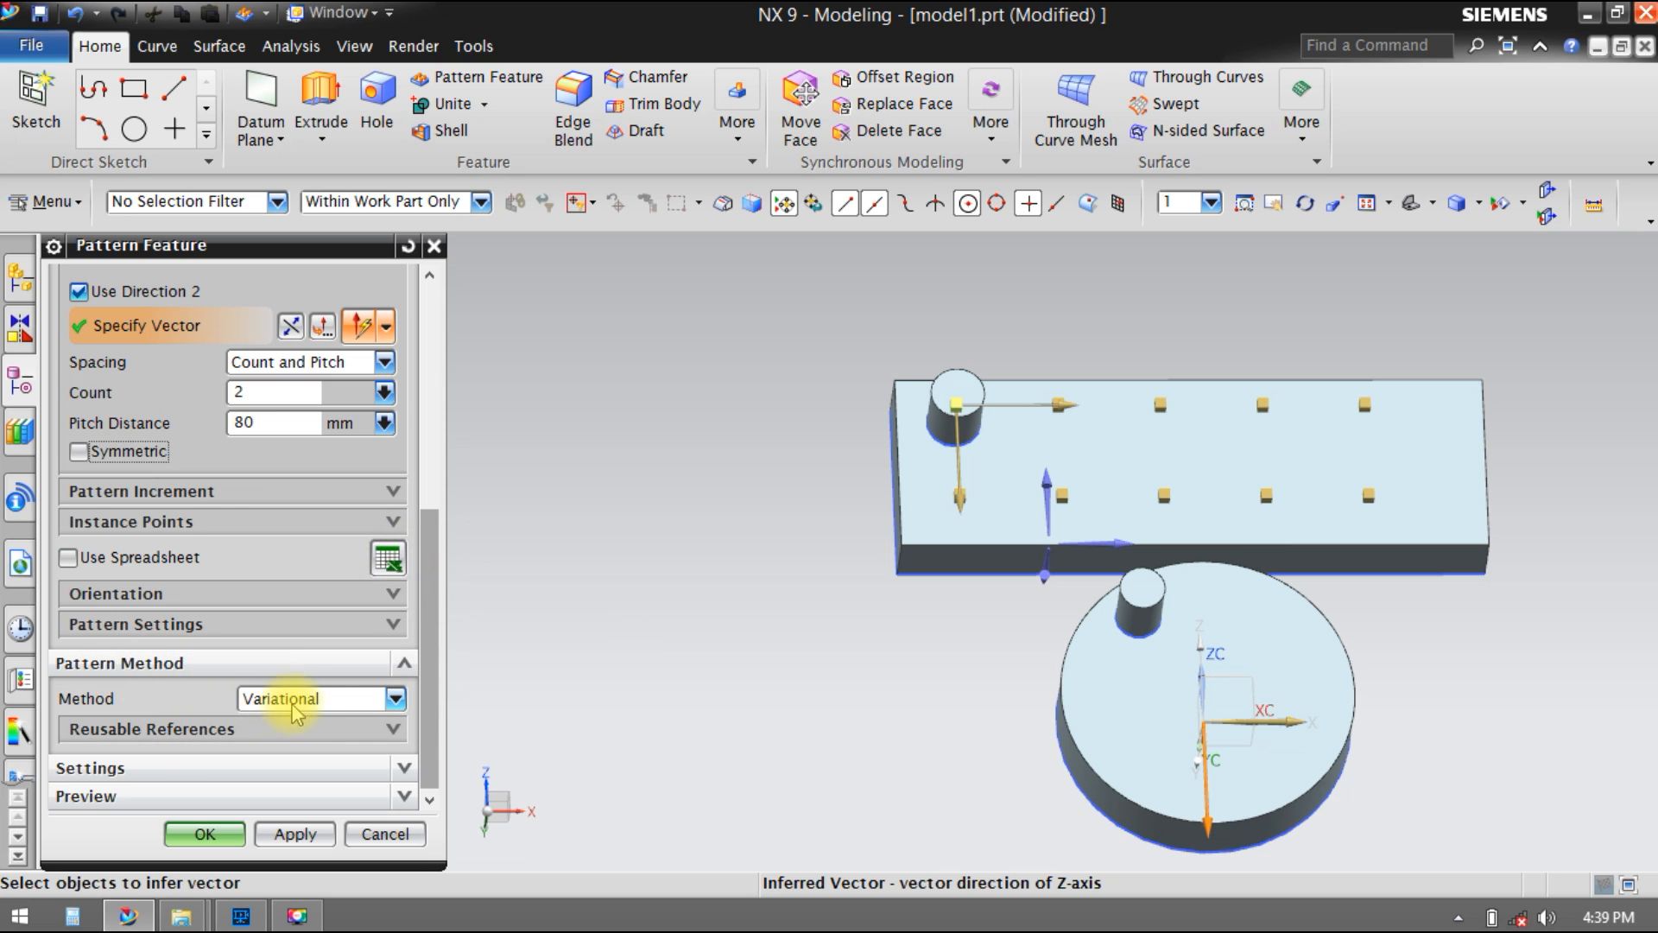
{"action": "left_click", "coordinate": [348, 707]}
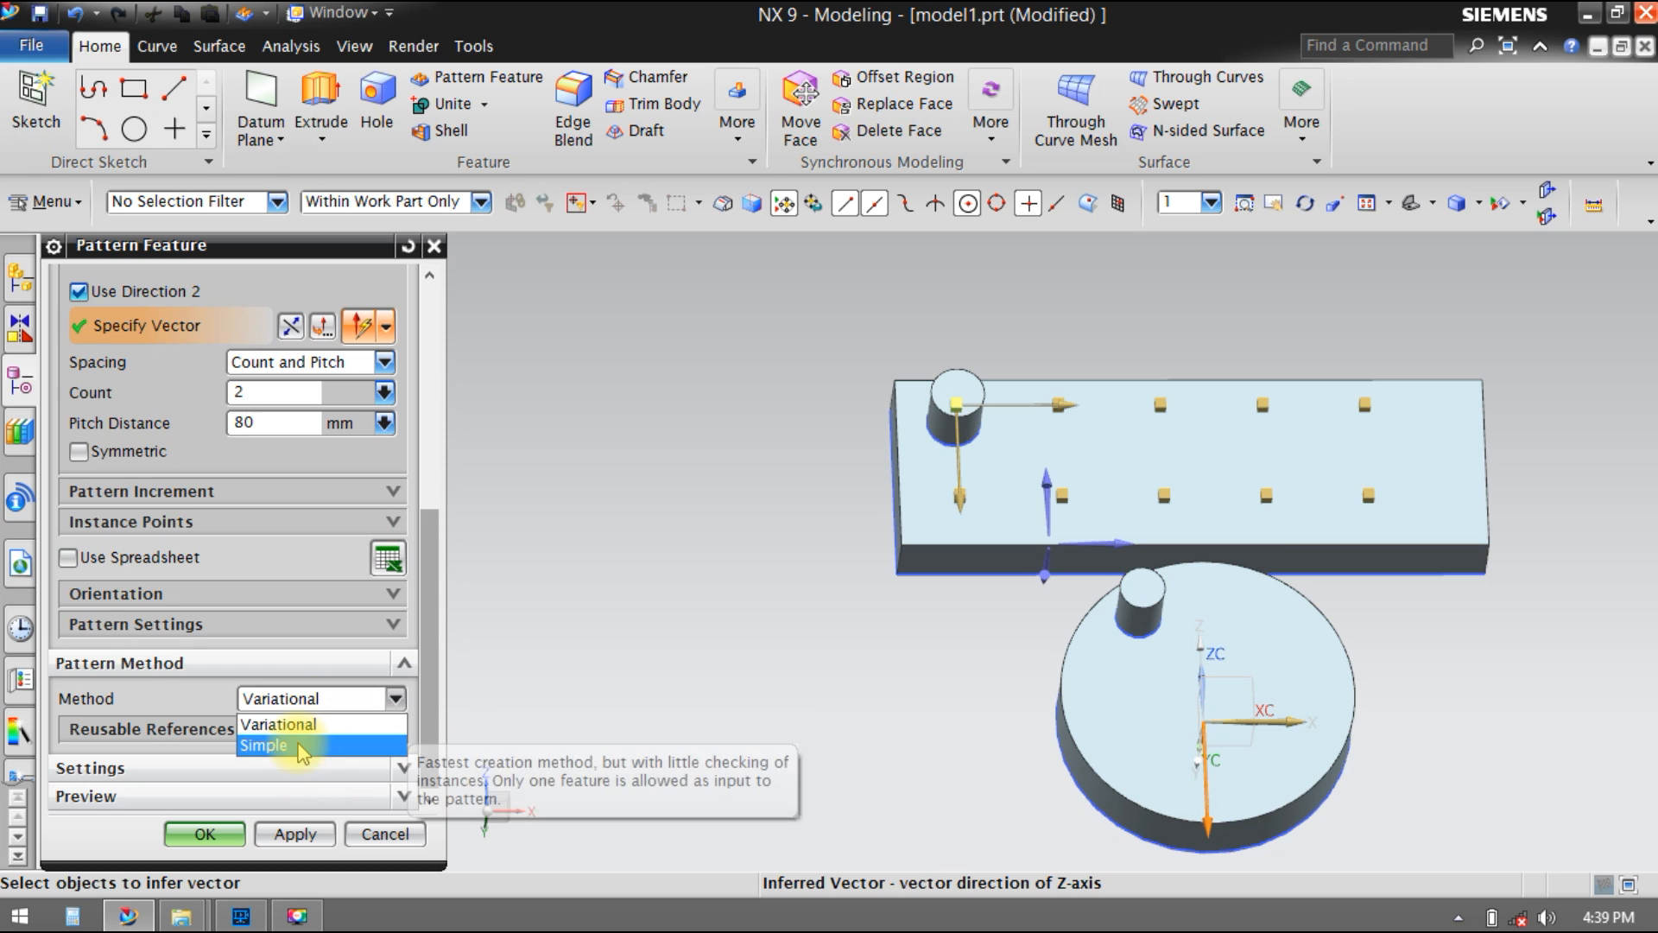
{"action": "left_click", "coordinate": [319, 725]}
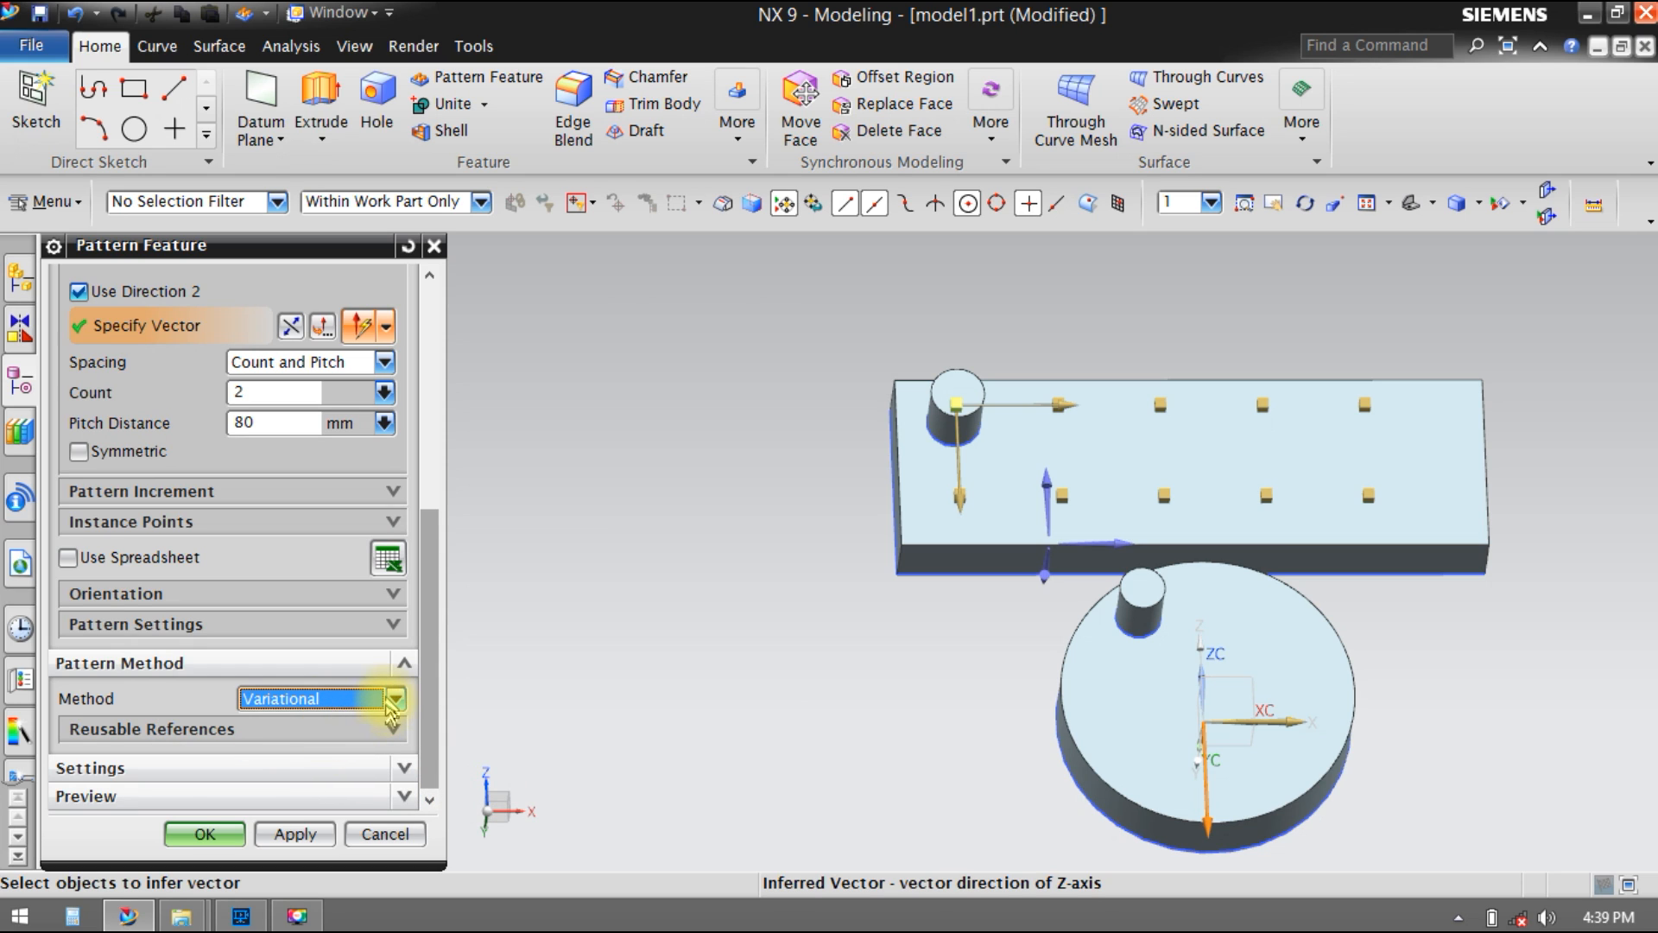
{"action": "left_click", "coordinate": [361, 708]}
{"action": "left_click", "coordinate": [333, 745]}
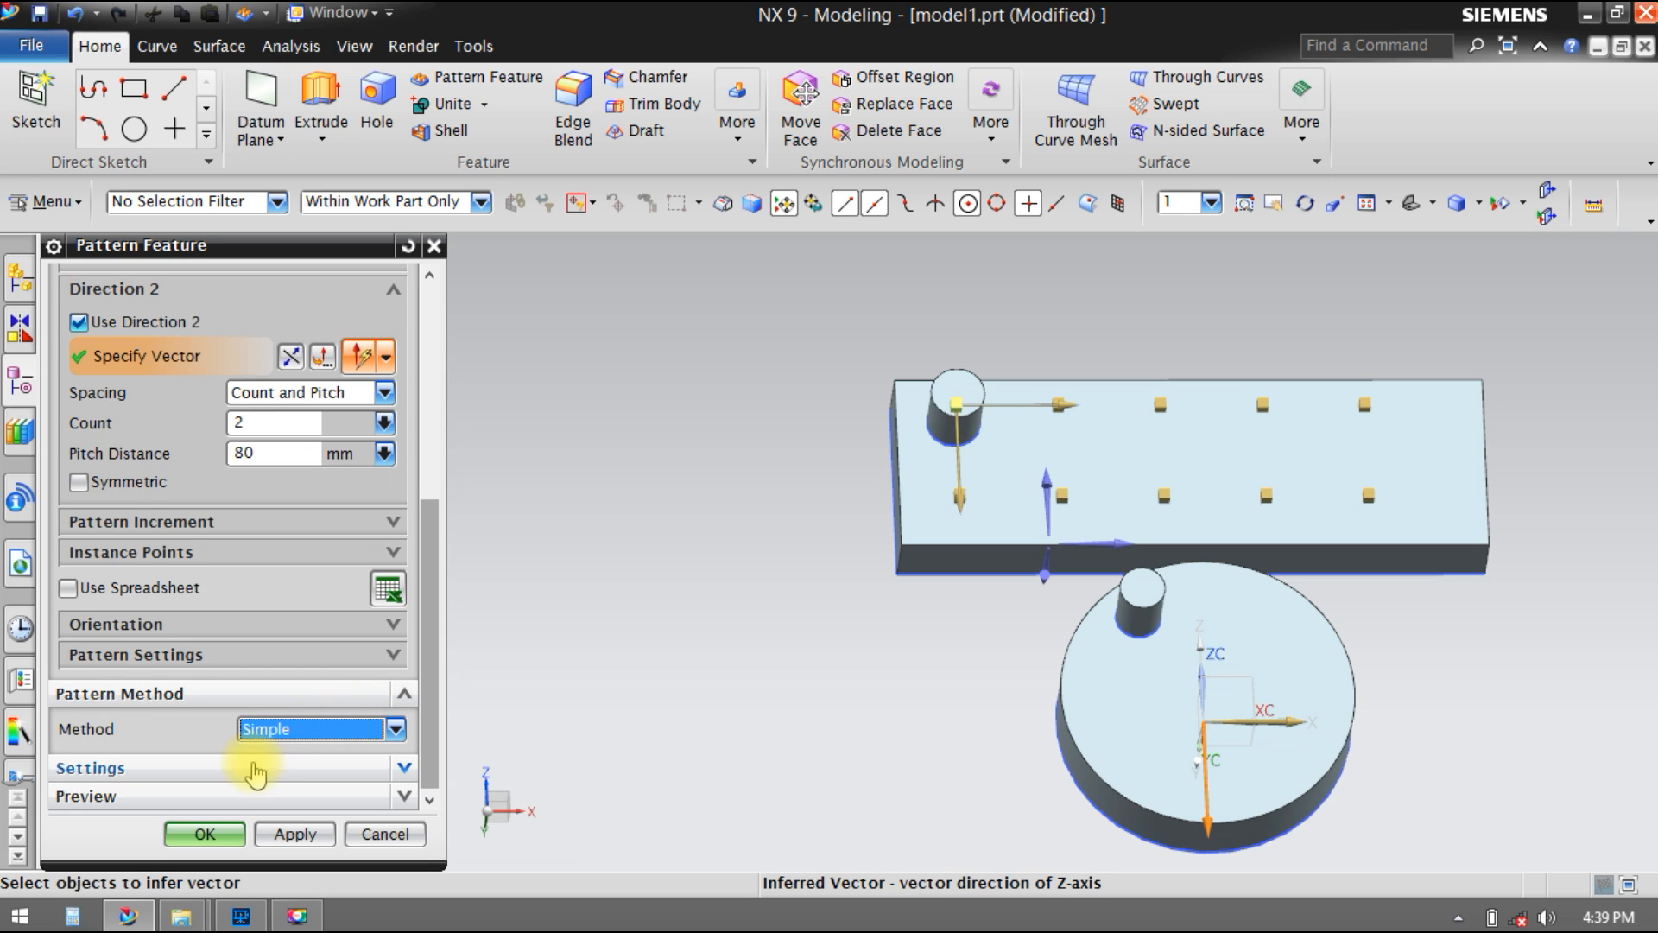
Step: Expand the pattern's Settings and Preview options, show the result on the block, and undo that preview
{"action": "left_click", "coordinate": [86, 767]}
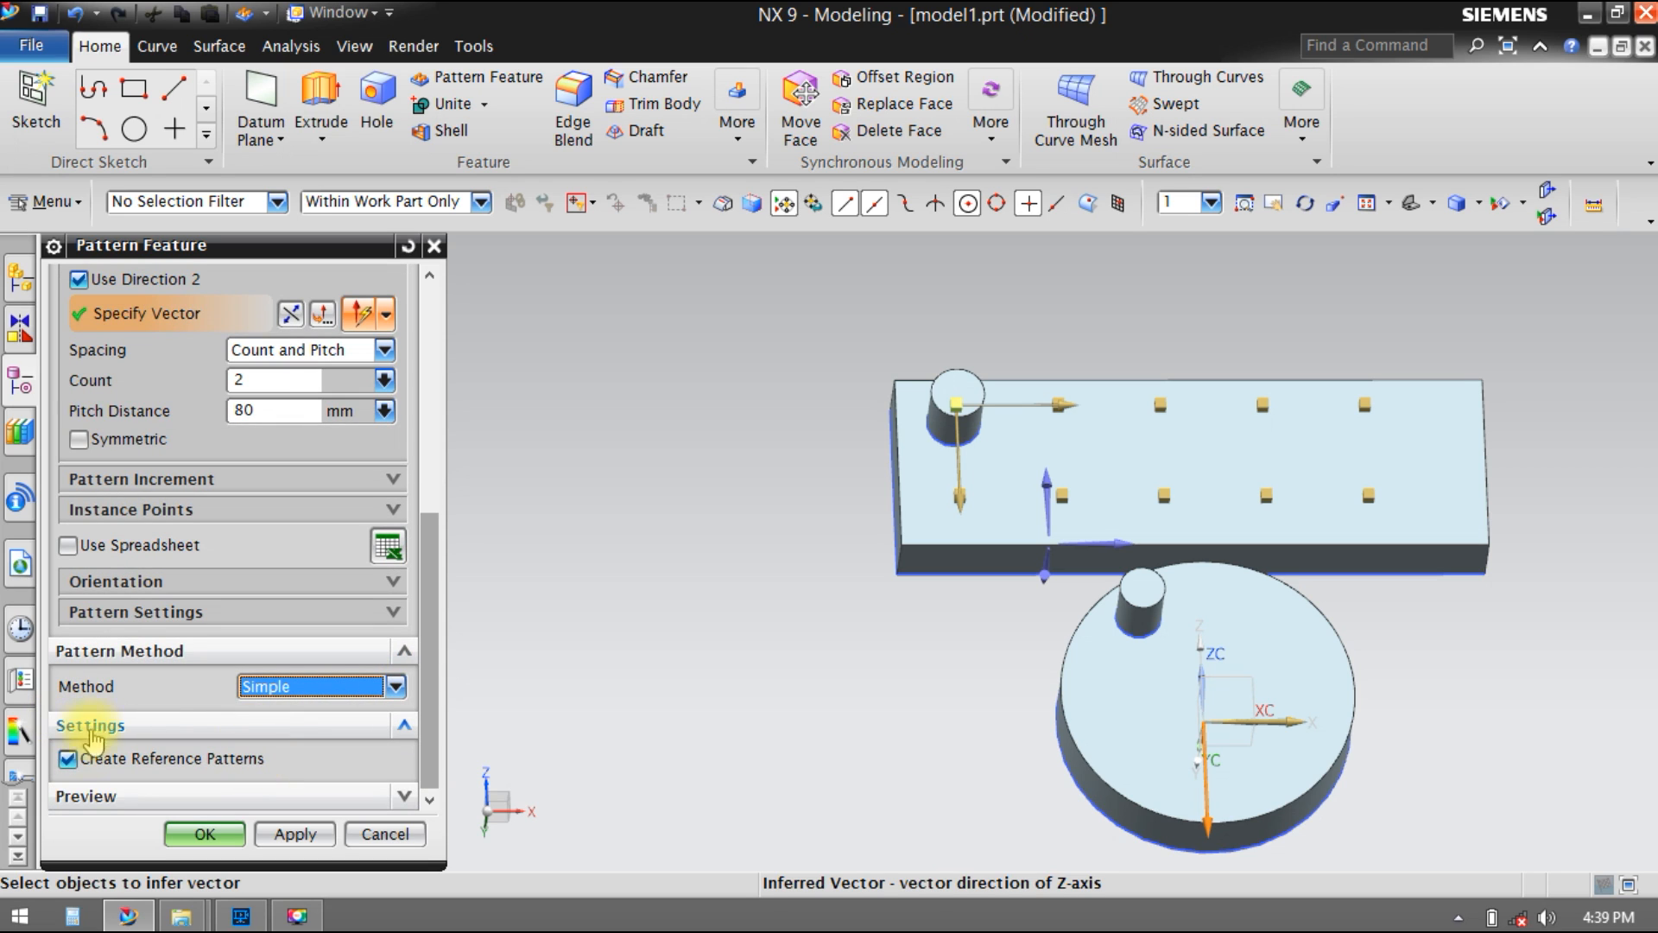
{"action": "left_click", "coordinate": [110, 788]}
{"action": "left_click", "coordinate": [387, 779]}
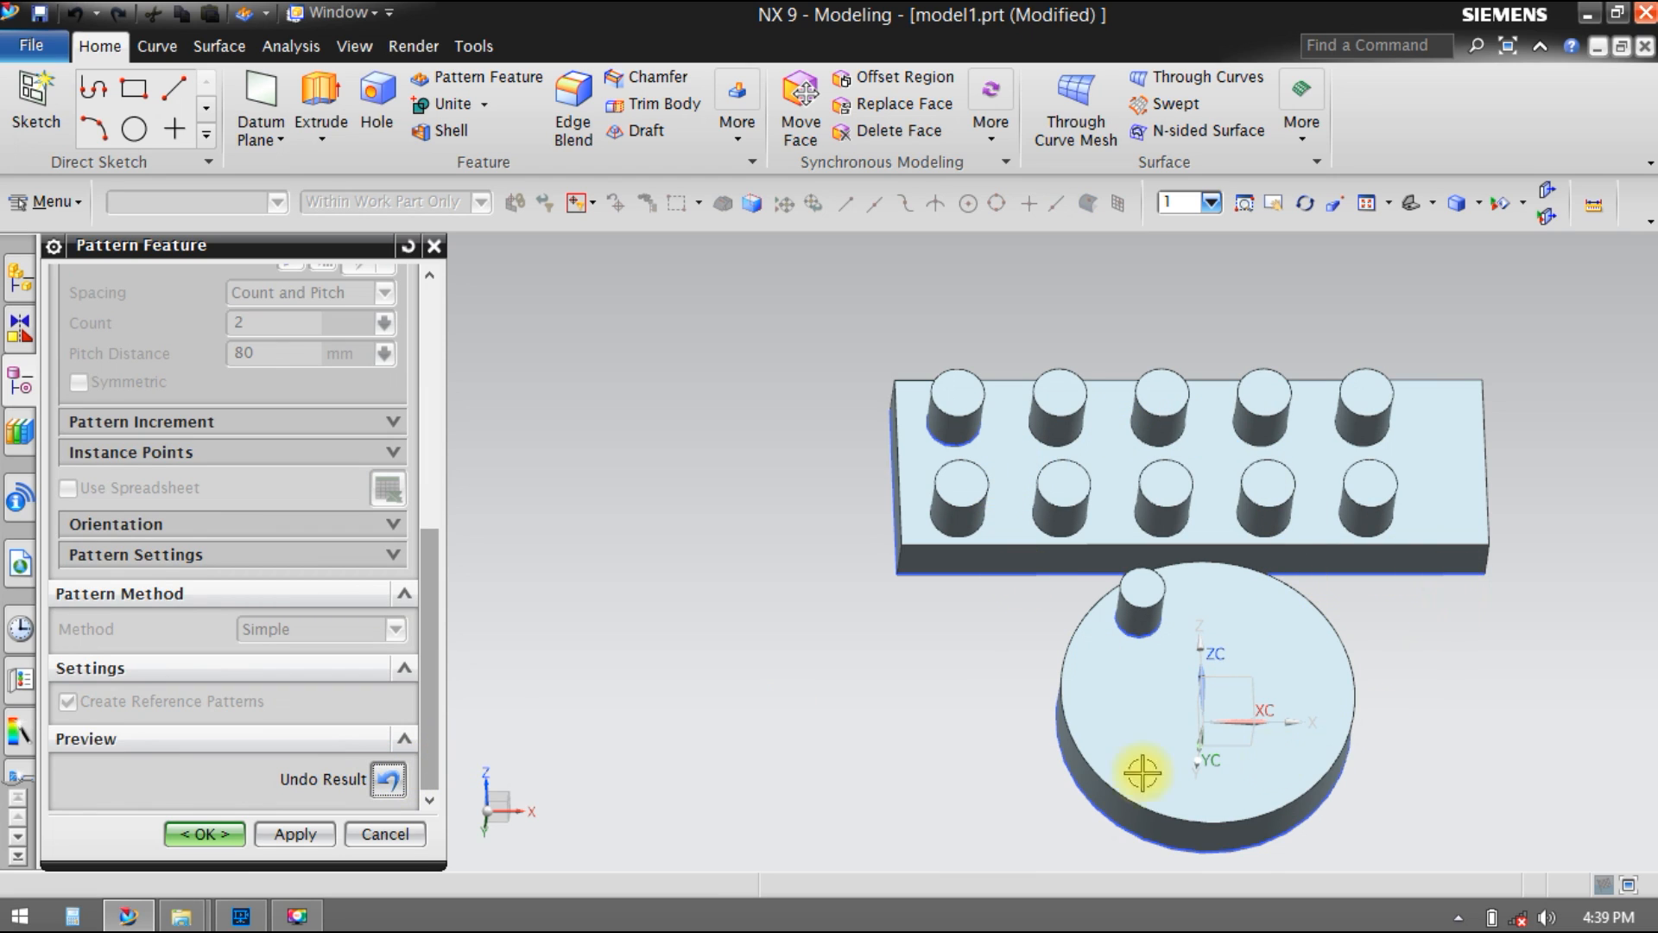
{"action": "left_click", "coordinate": [388, 781]}
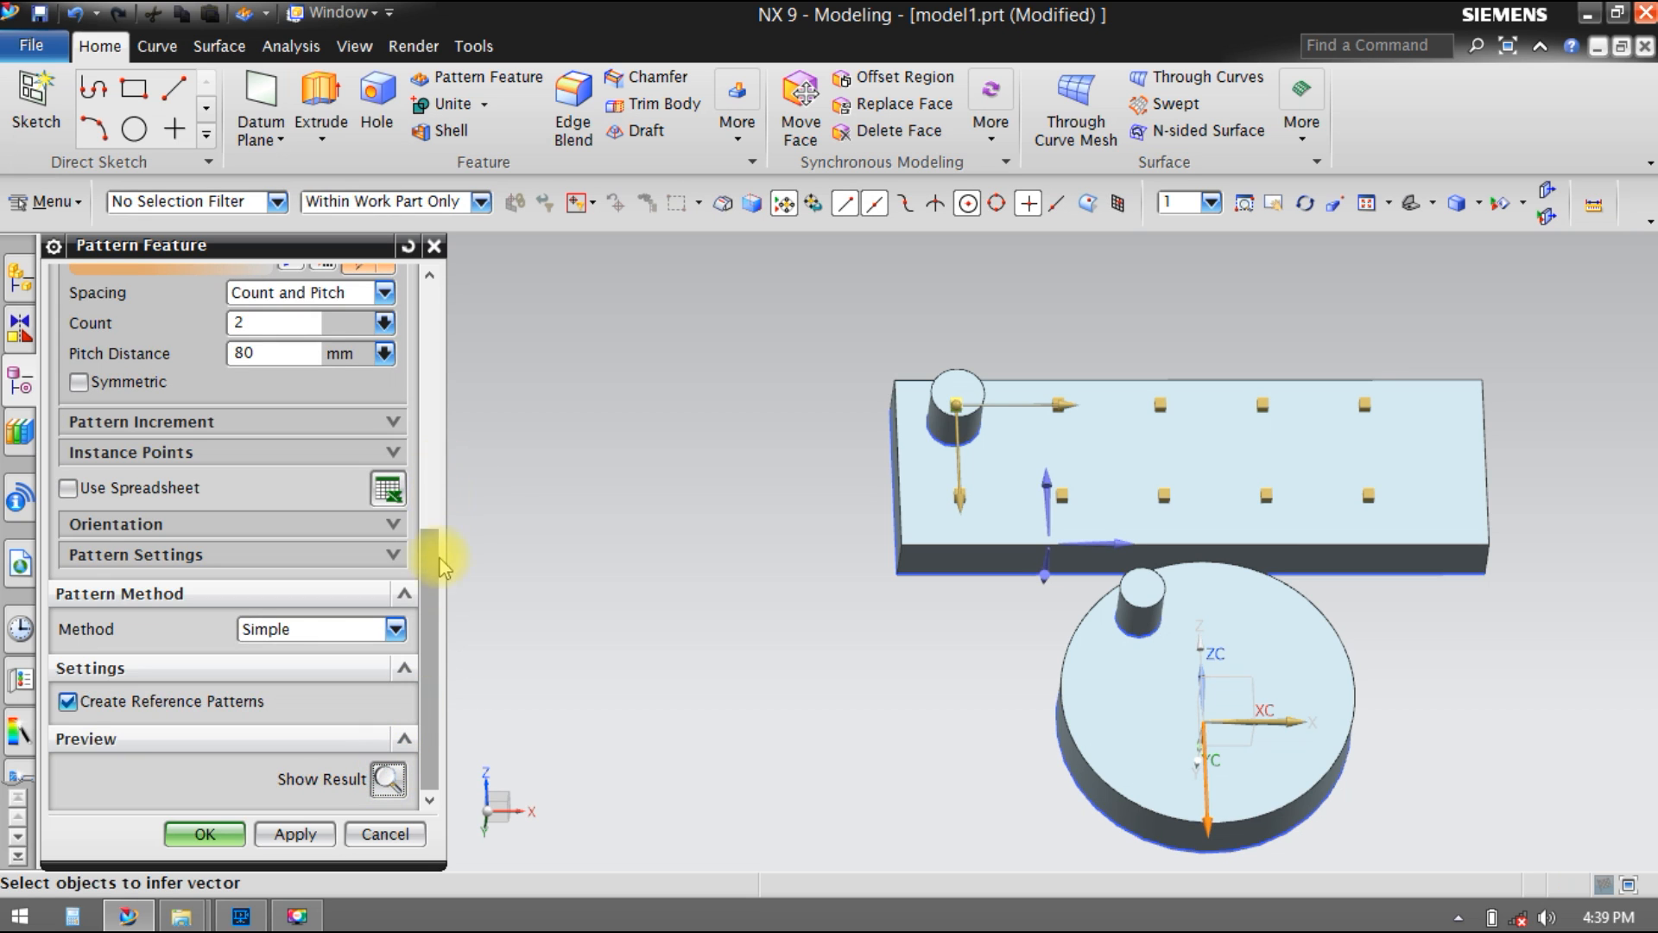
Step: Switch the pattern layout from Linear to Reference
{"action": "left_click_drag", "start_coordinate": [438, 596], "coordinate": [408, 259]}
{"action": "left_click", "coordinate": [392, 427]}
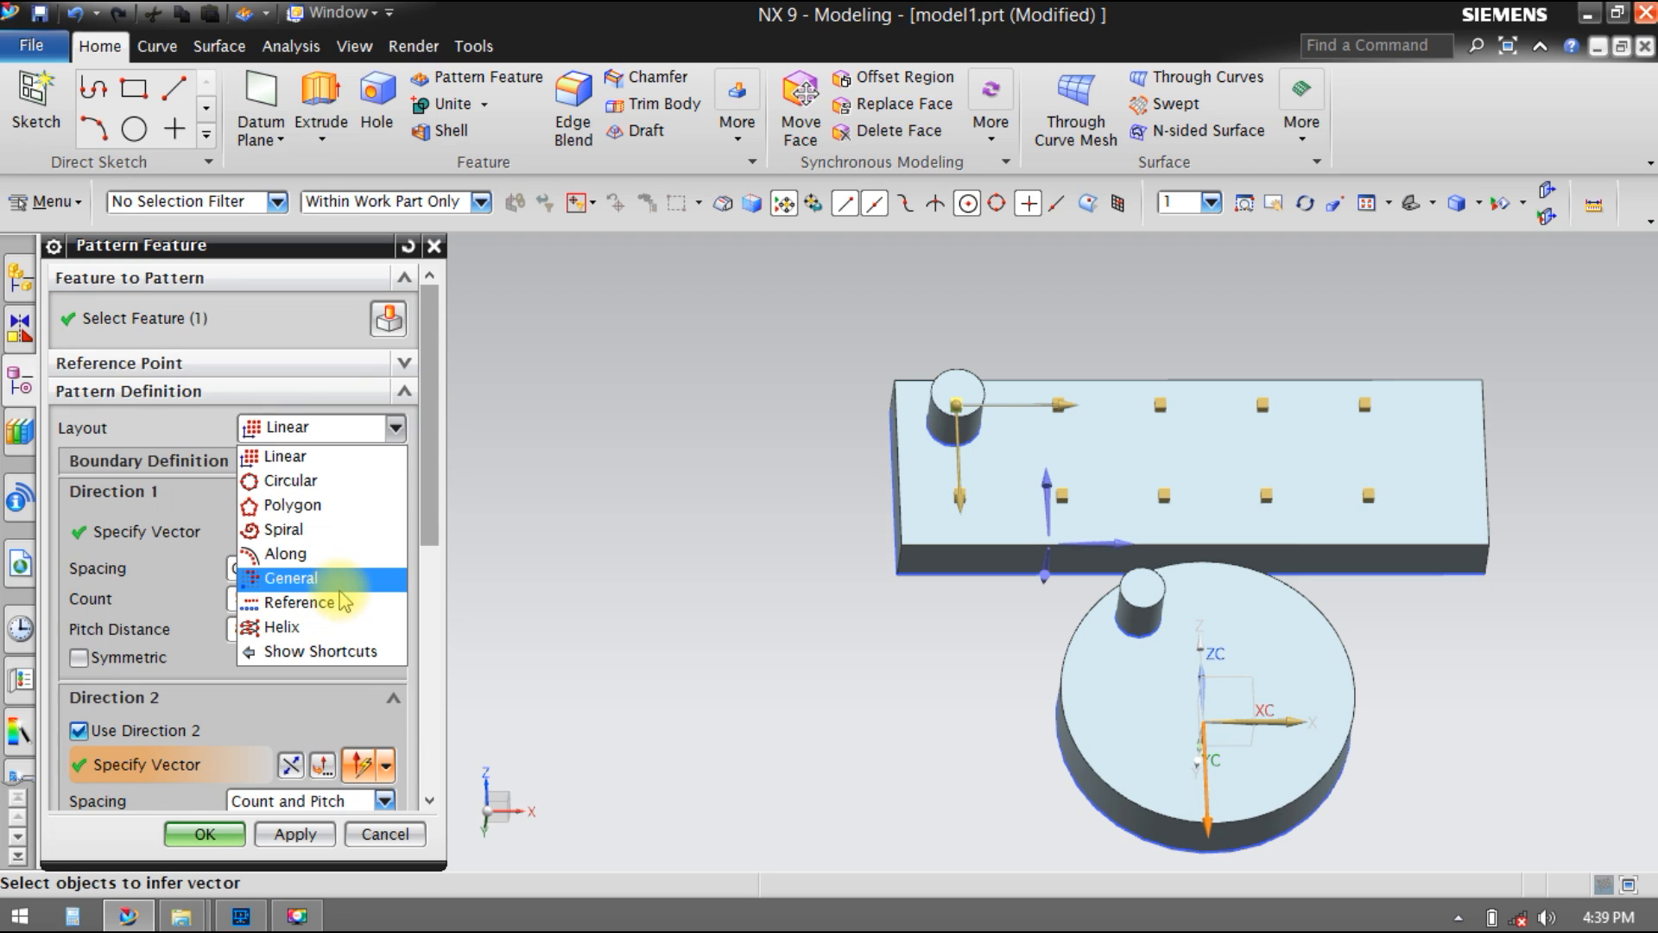
{"action": "left_click", "coordinate": [325, 602]}
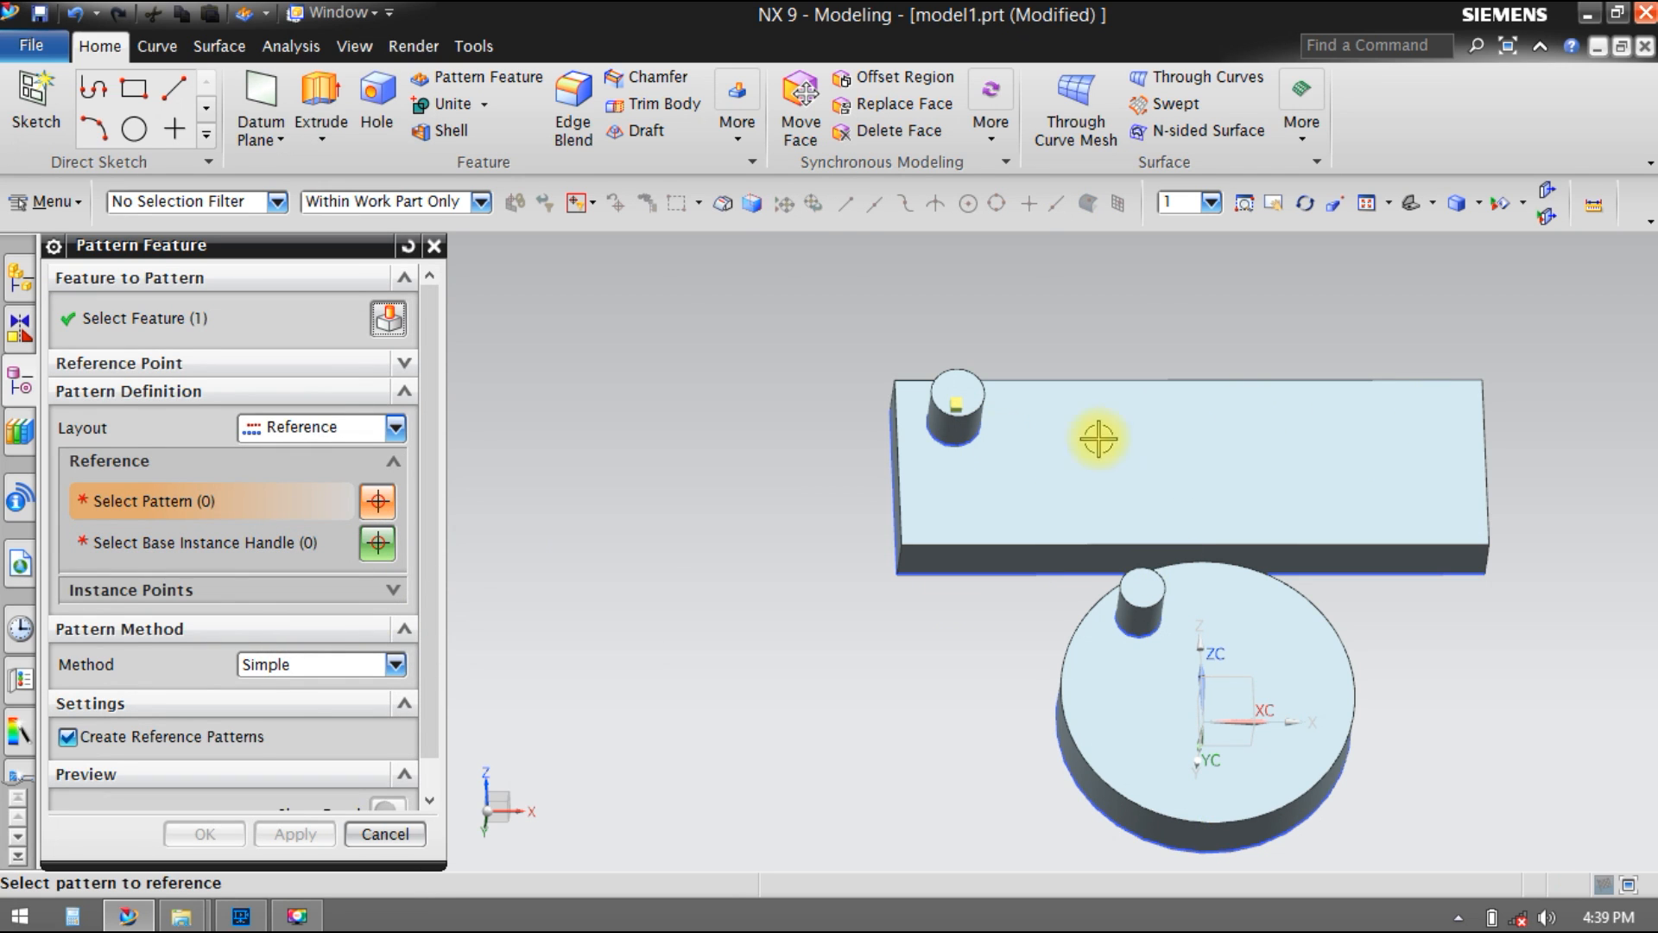
Step: Sketch a point on the rectangular block's large face, offset about 166.6 mm and 58.2 mm from the sketch axes
{"action": "left_click", "coordinate": [176, 134]}
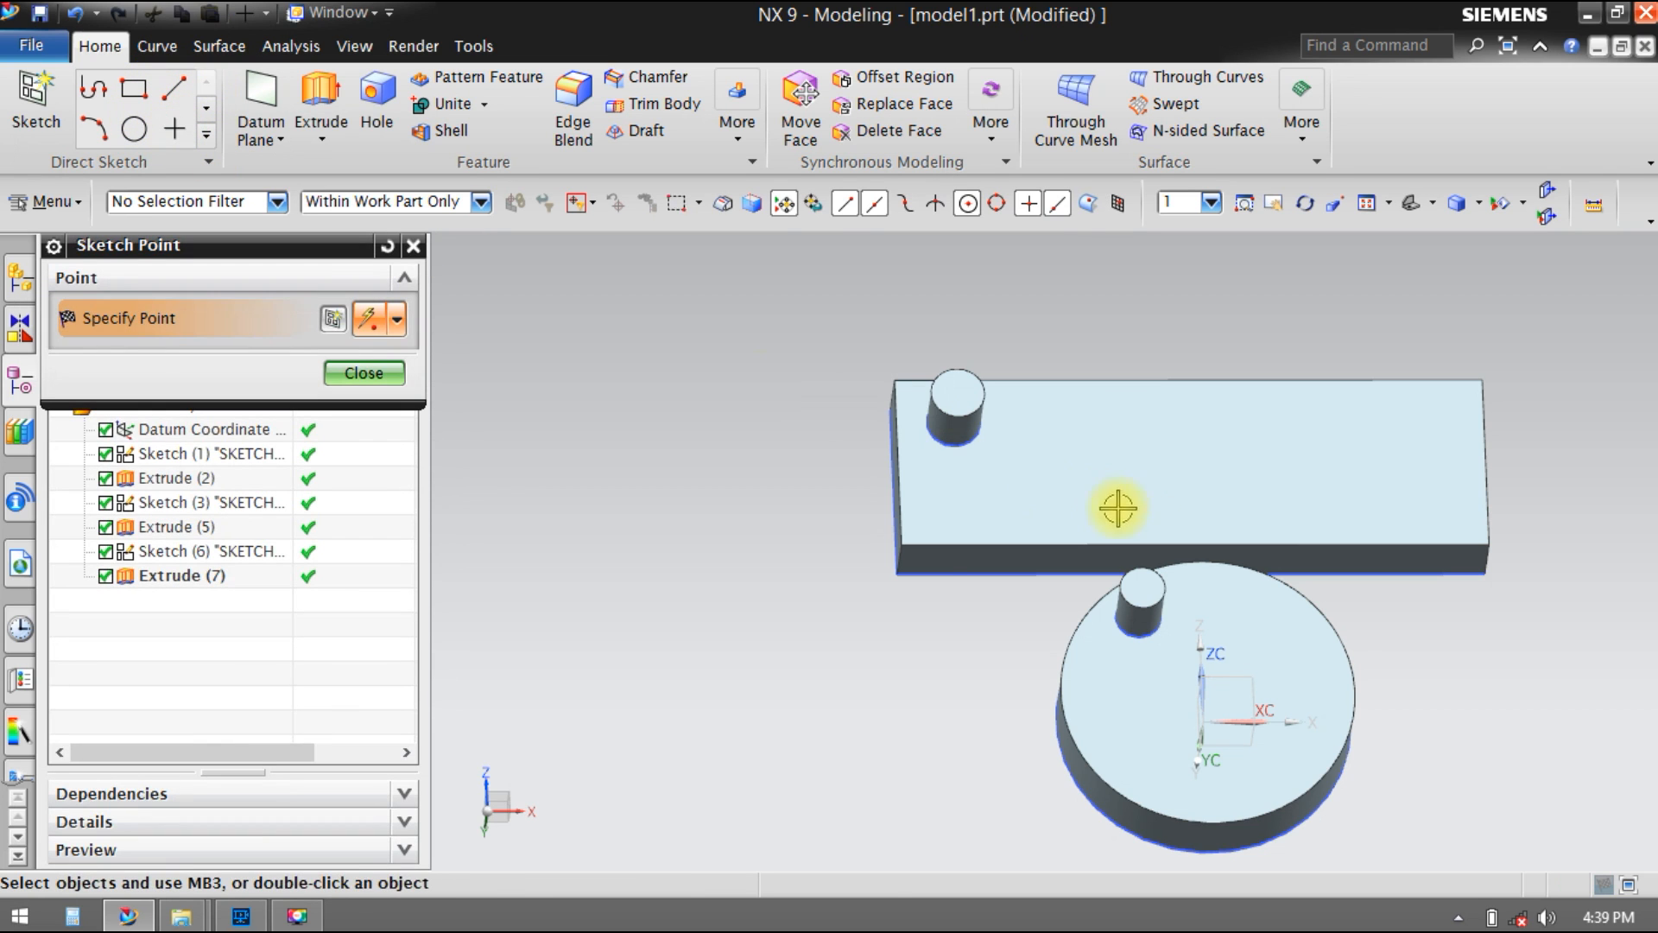
{"action": "left_click", "coordinate": [1110, 460]}
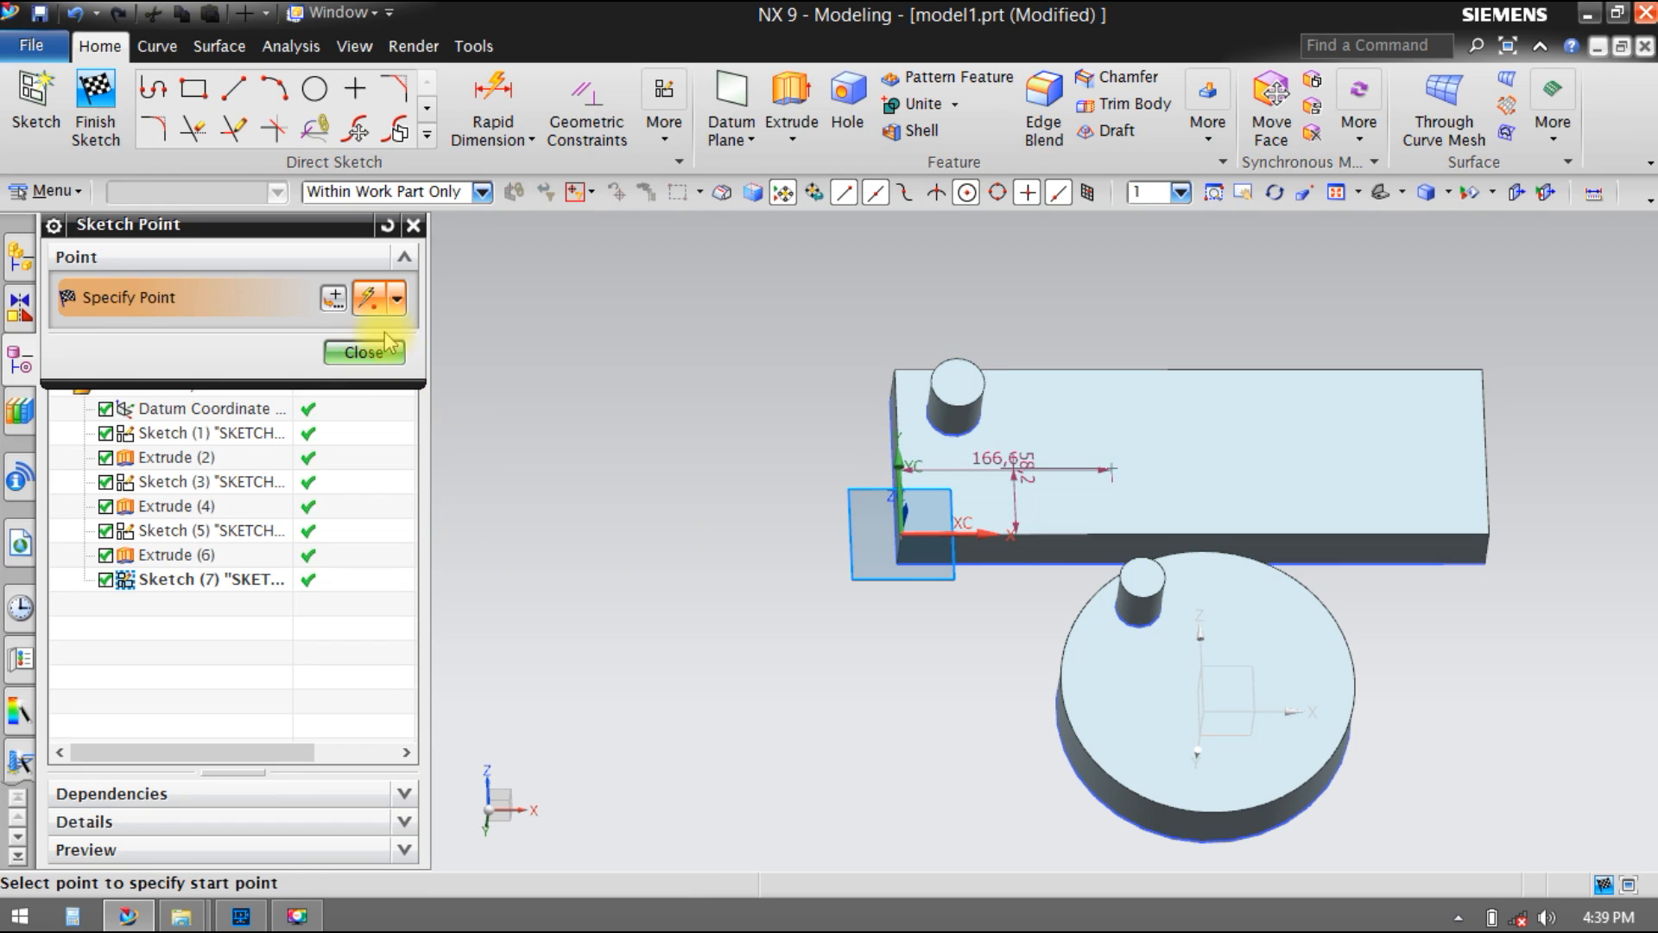
Step: Finish the point sketch on the block and start the Pattern Feature command
{"action": "left_click", "coordinate": [364, 352]}
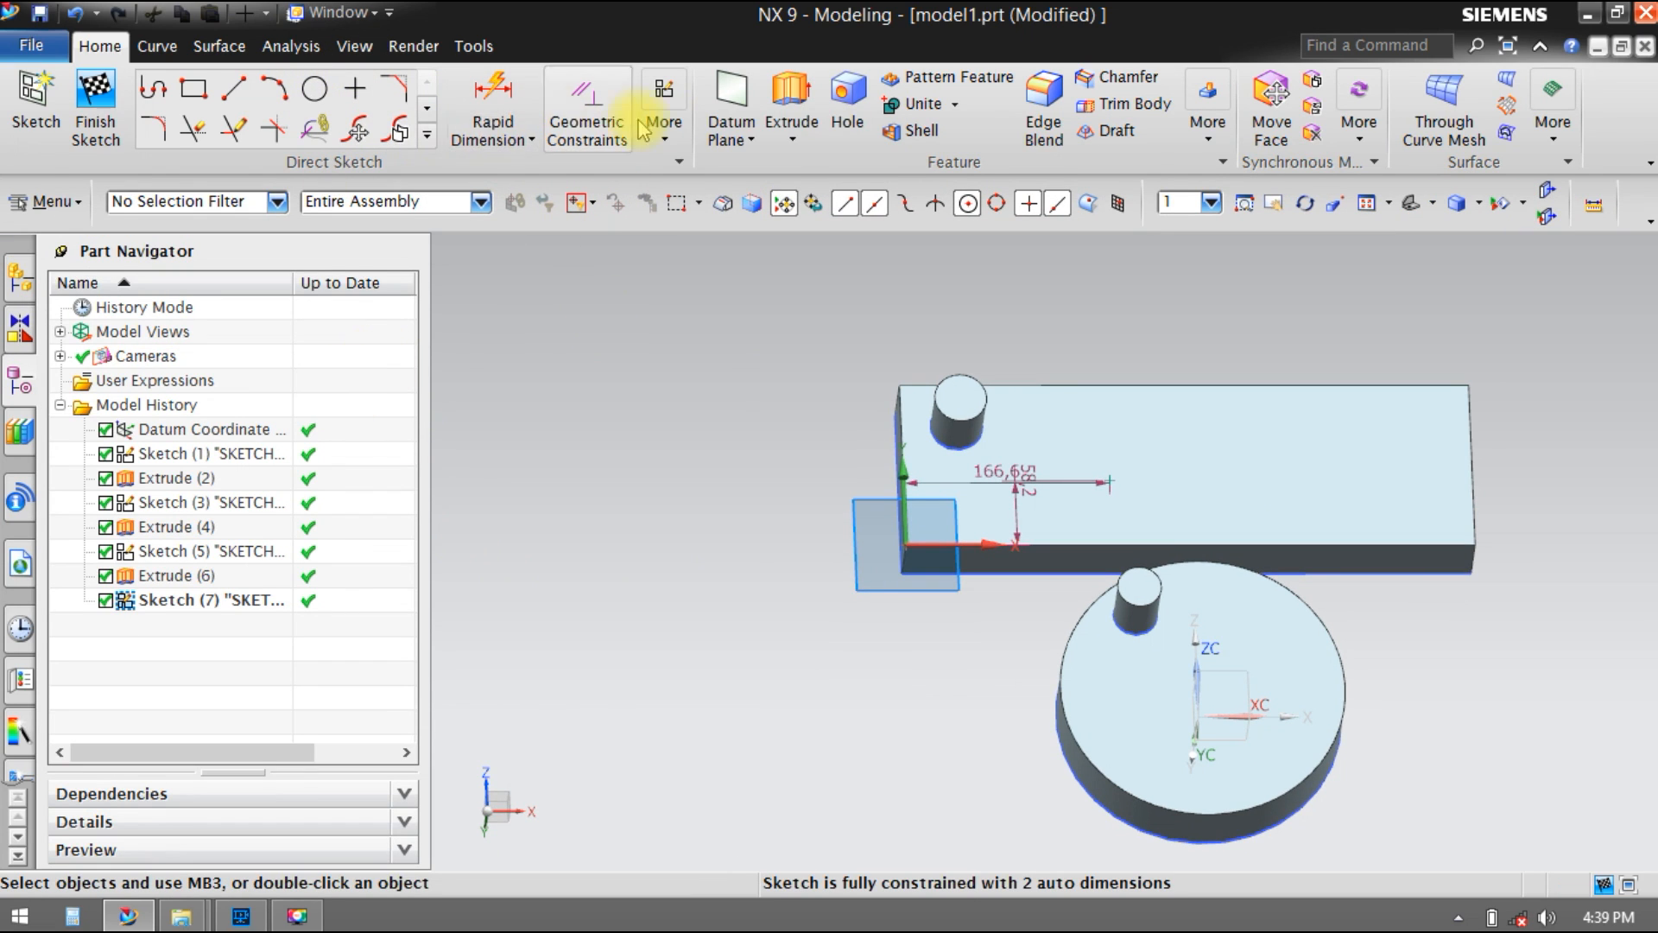
{"action": "left_click", "coordinate": [95, 112]}
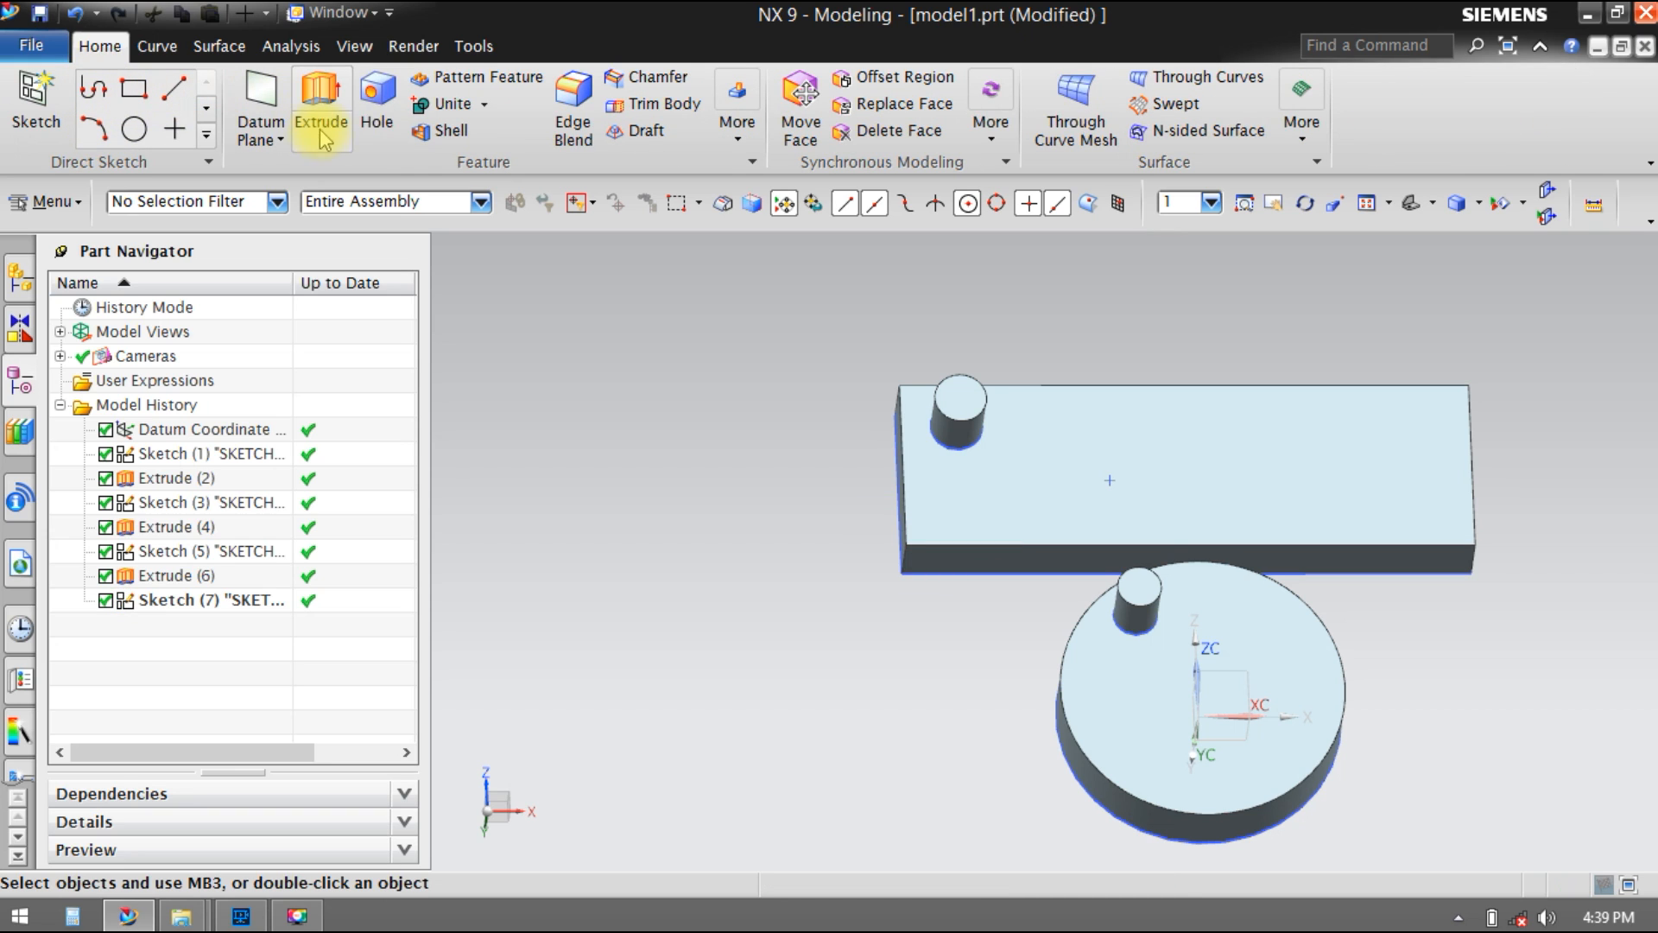
{"action": "left_click", "coordinate": [441, 78]}
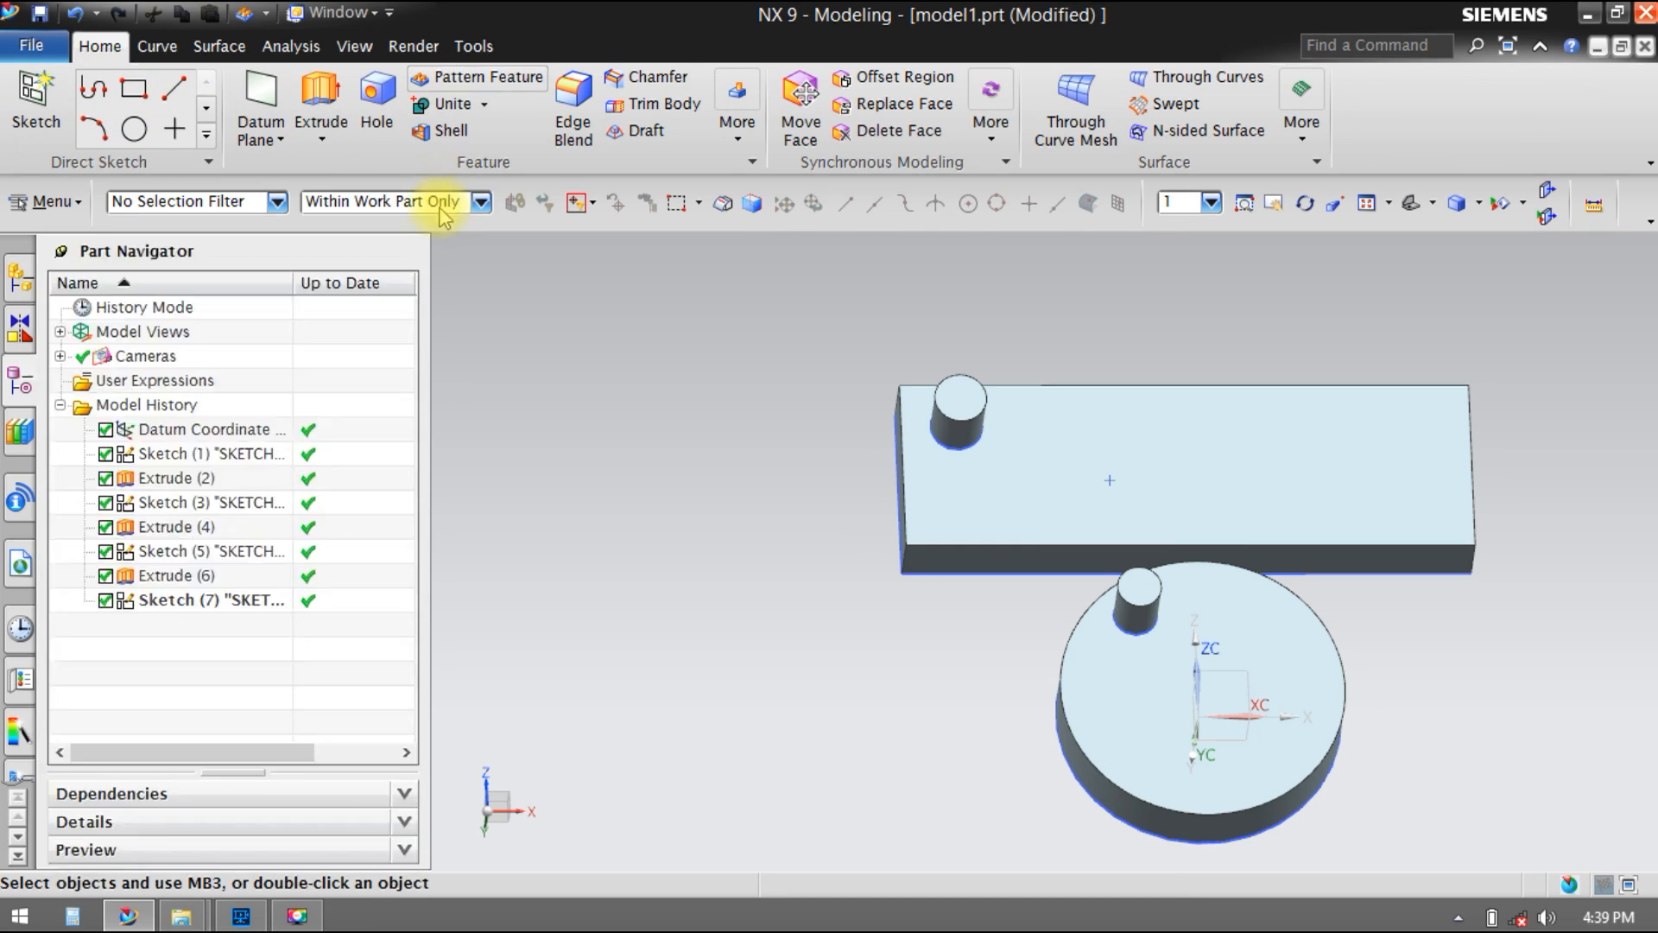
{"action": "left_click", "coordinate": [959, 404]}
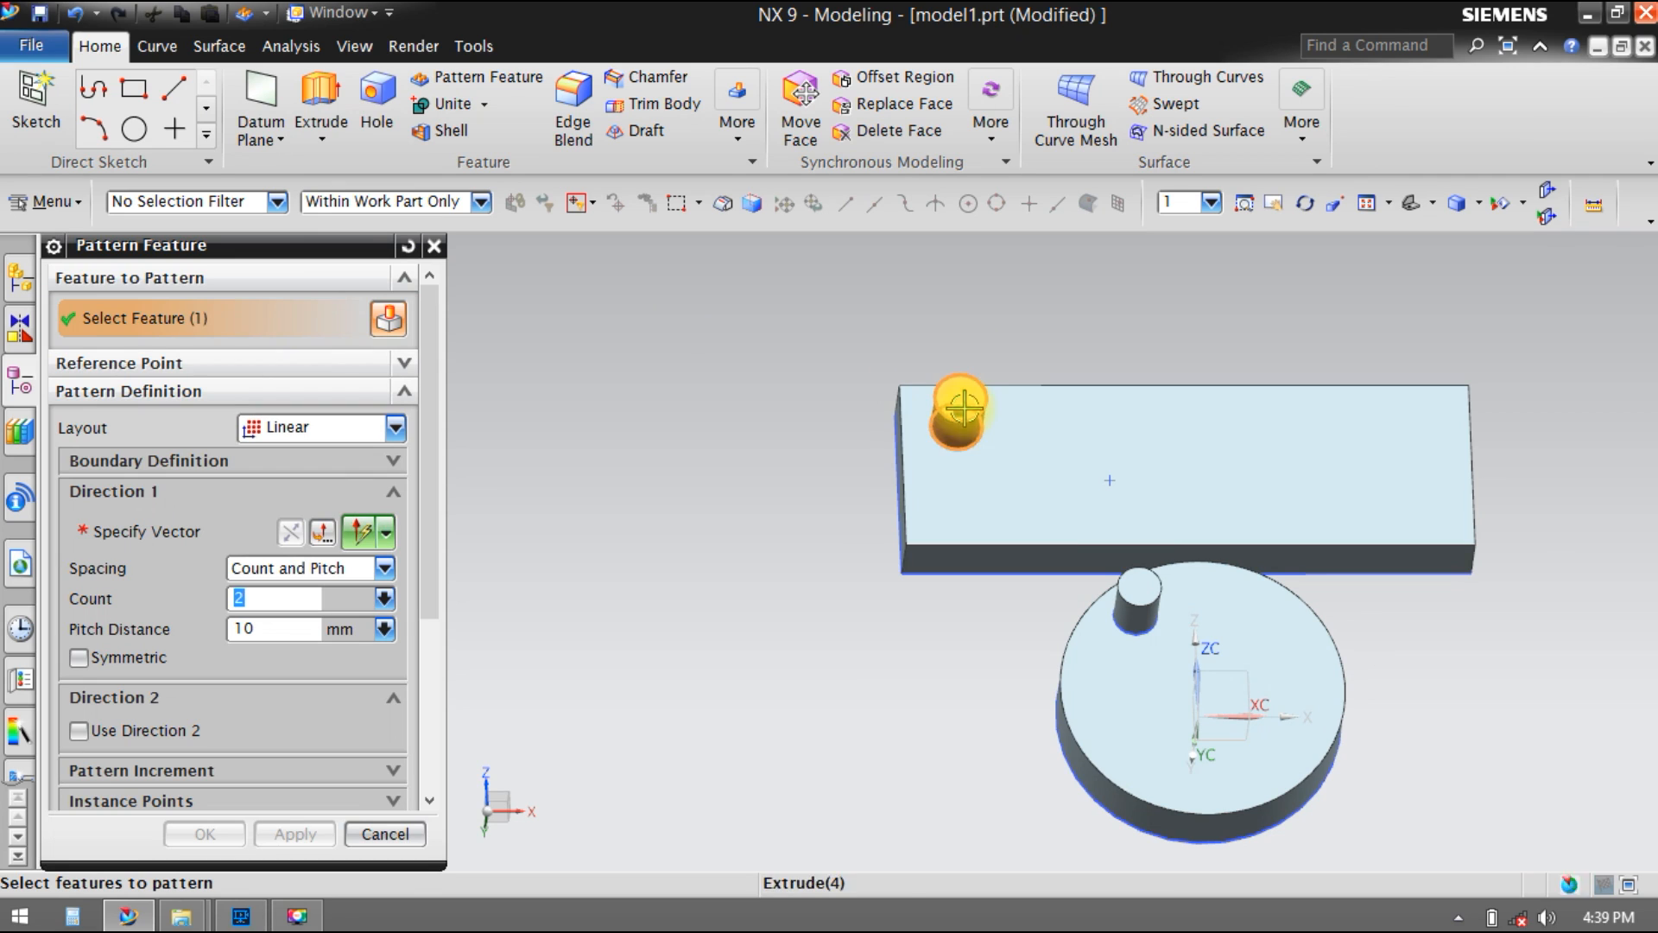
{"action": "left_click", "coordinate": [155, 529]}
{"action": "left_click", "coordinate": [1049, 512]}
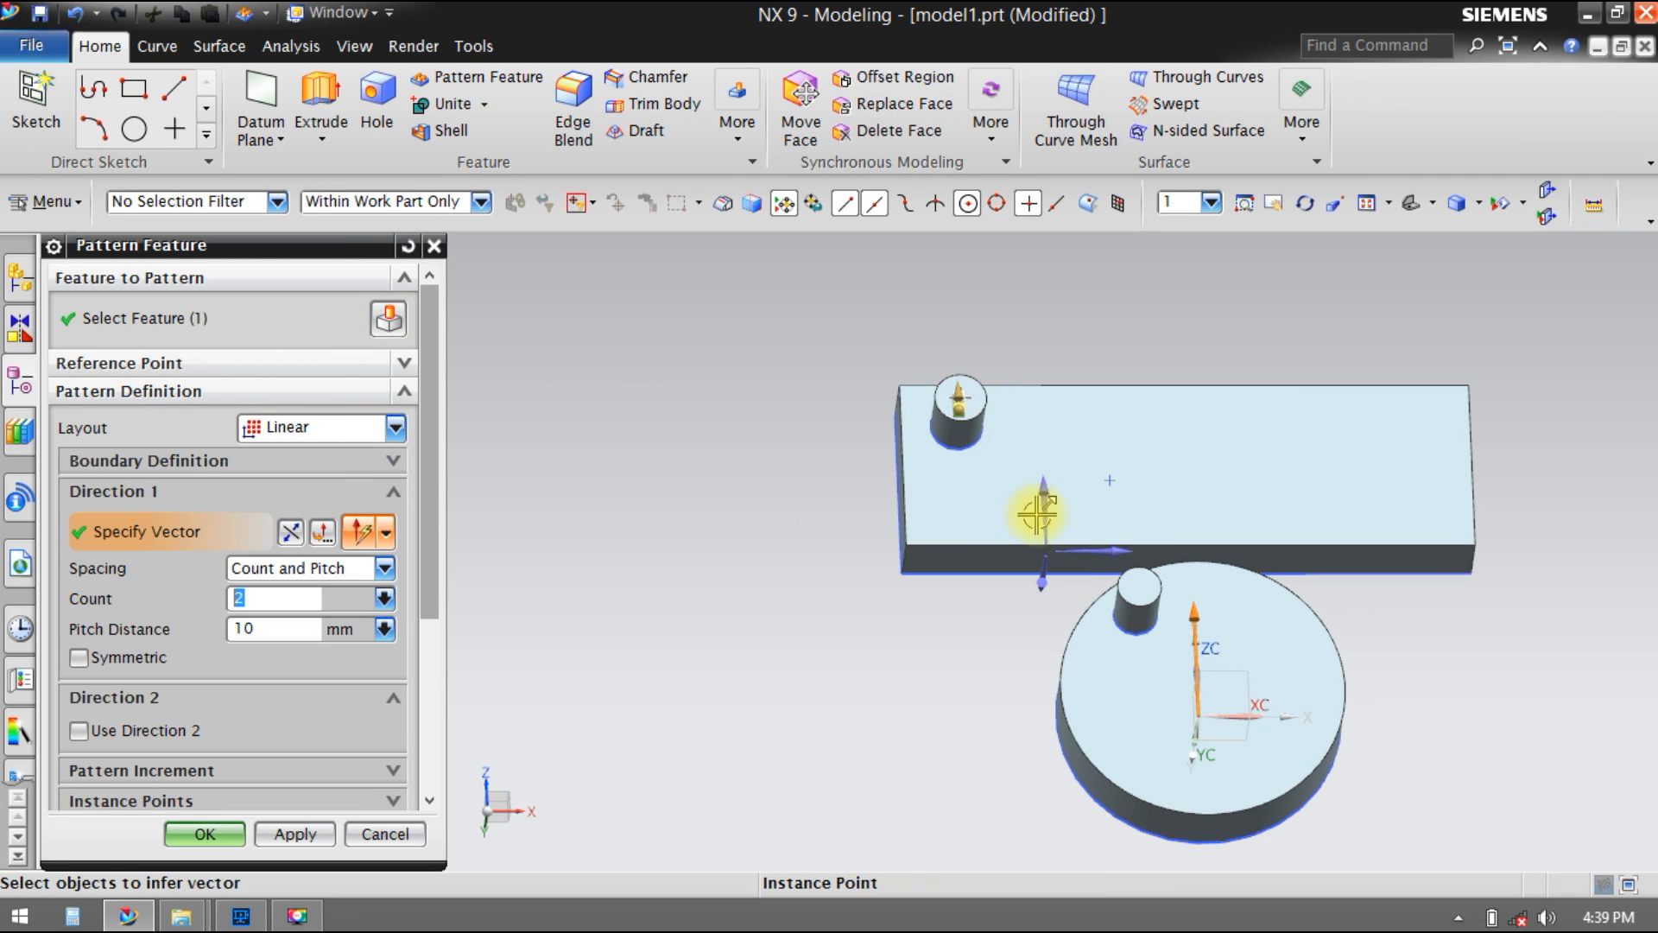
{"action": "left_click", "coordinate": [290, 531]}
{"action": "left_click", "coordinate": [259, 624]}
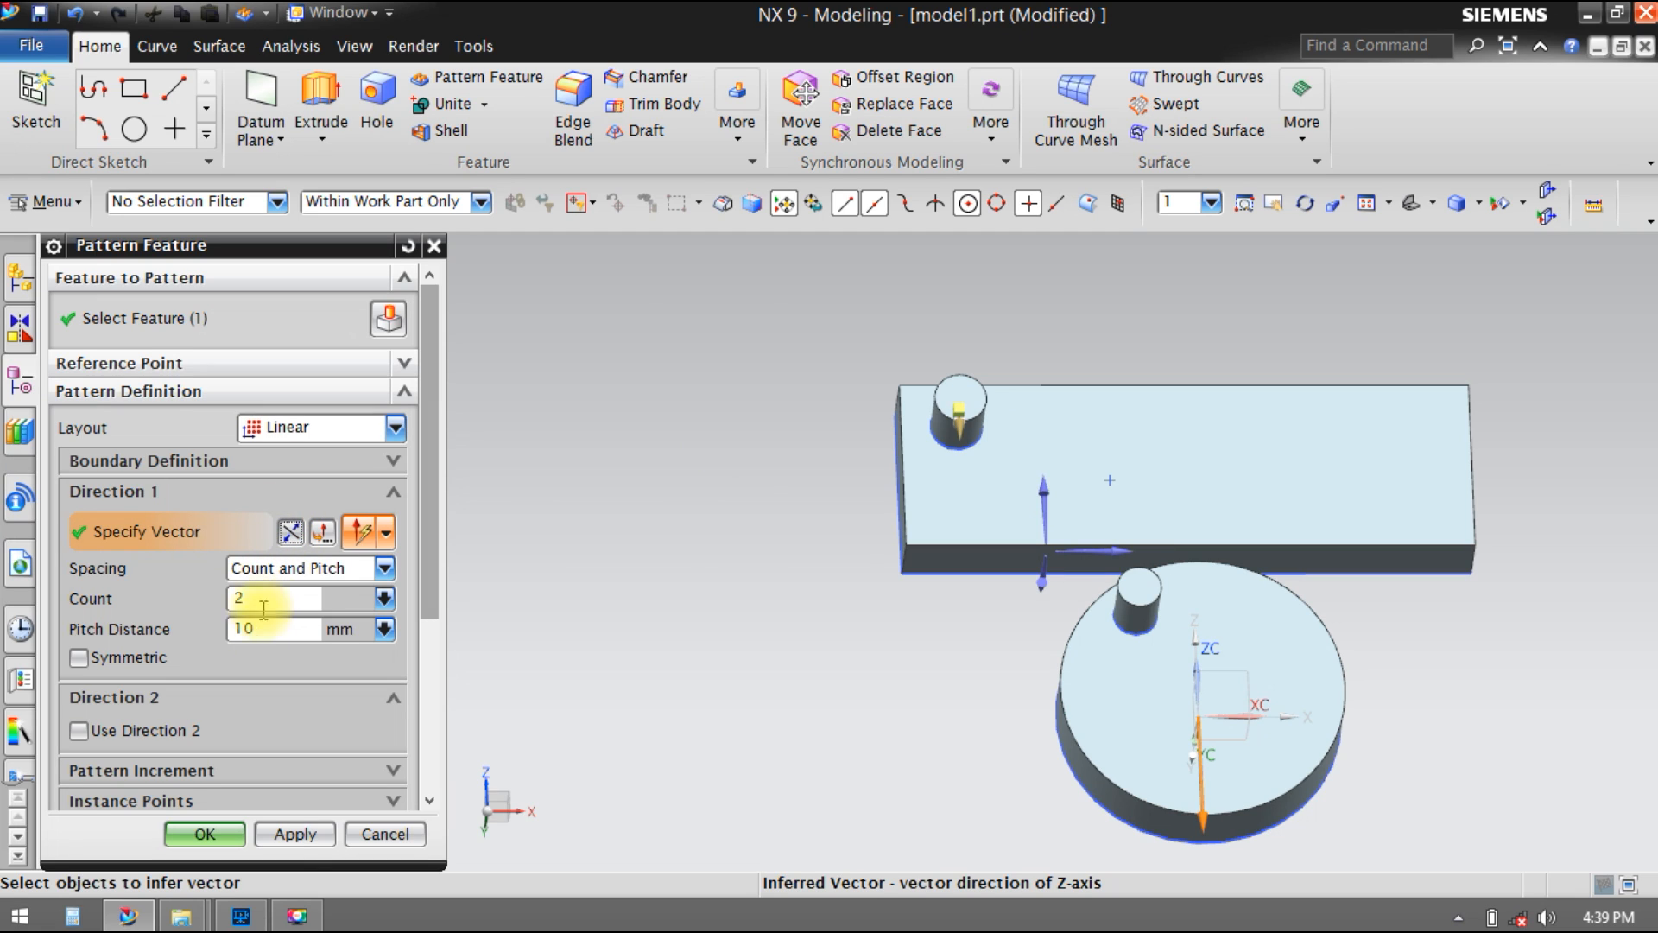
{"action": "left_click", "coordinate": [268, 597]}
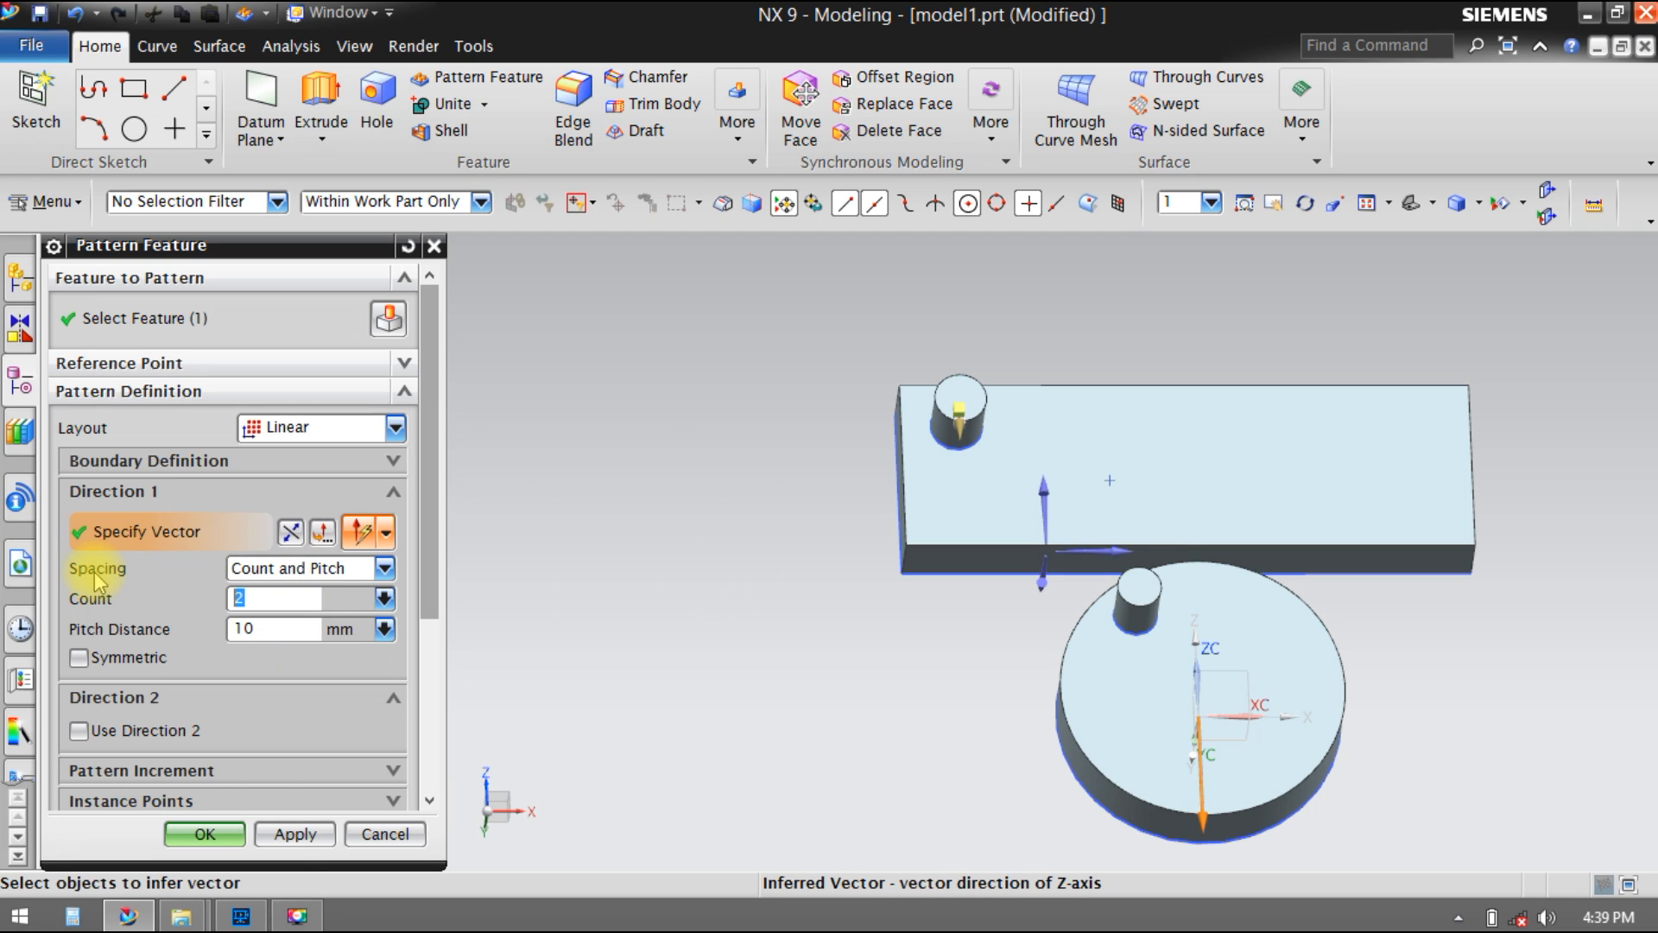
{"action": "scroll", "coordinate": [170, 624], "scroll_direction": "down", "scroll_amount": 2}
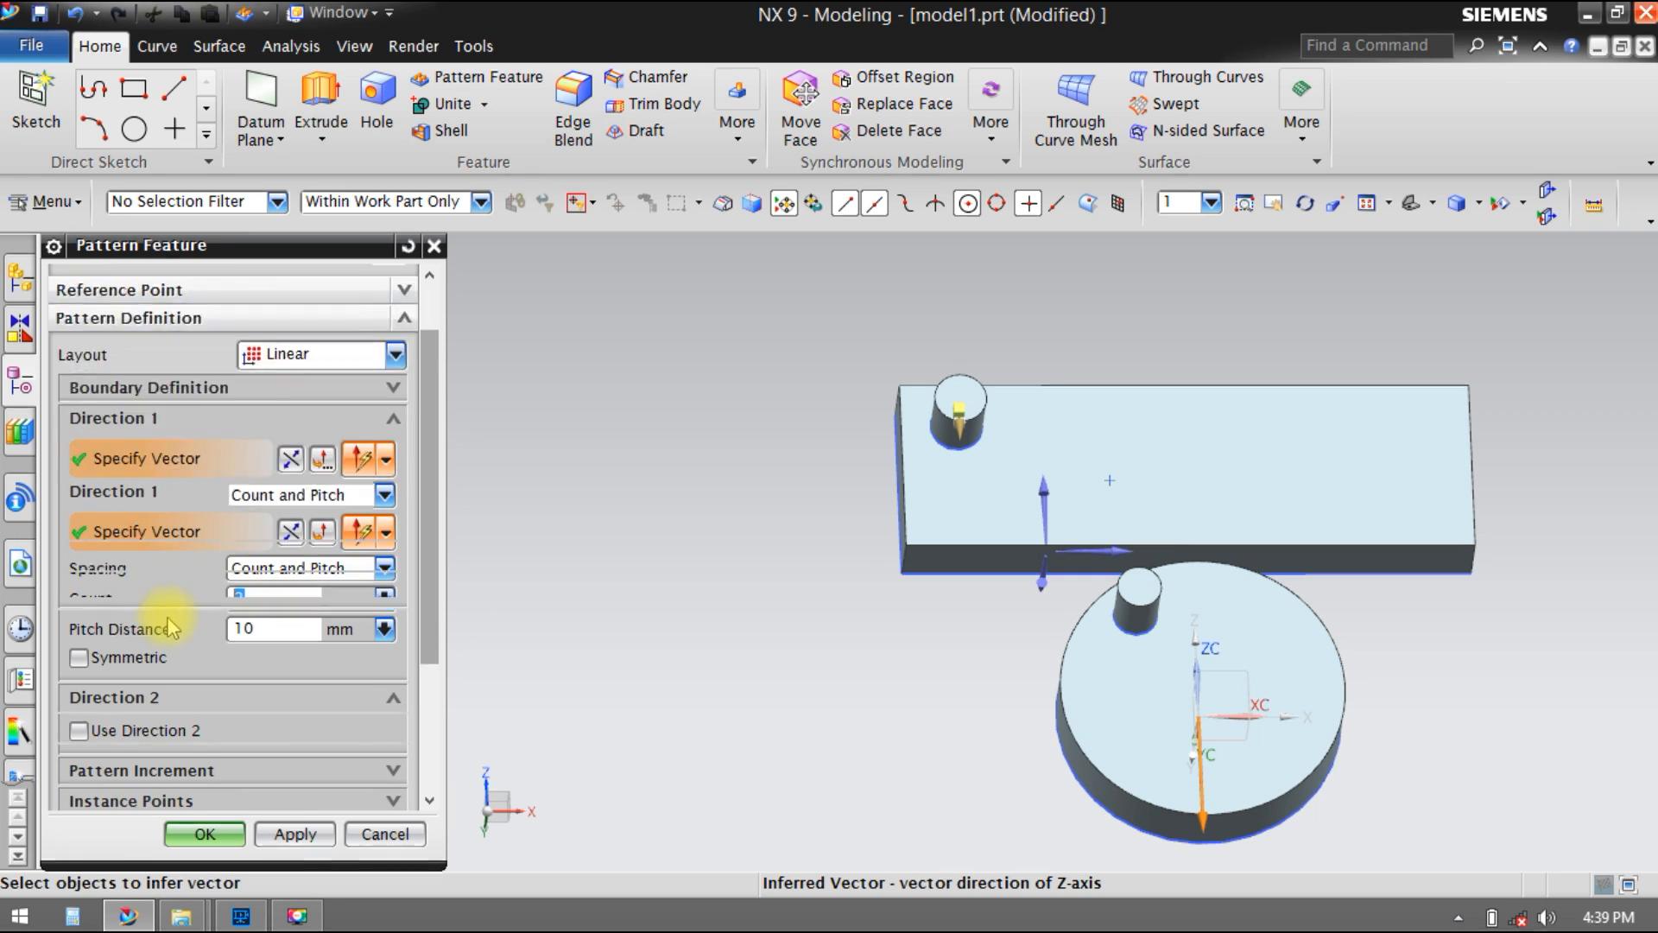
{"action": "scroll", "coordinate": [370, 428], "scroll_direction": "up", "scroll_amount": 2}
{"action": "left_click", "coordinate": [371, 428]}
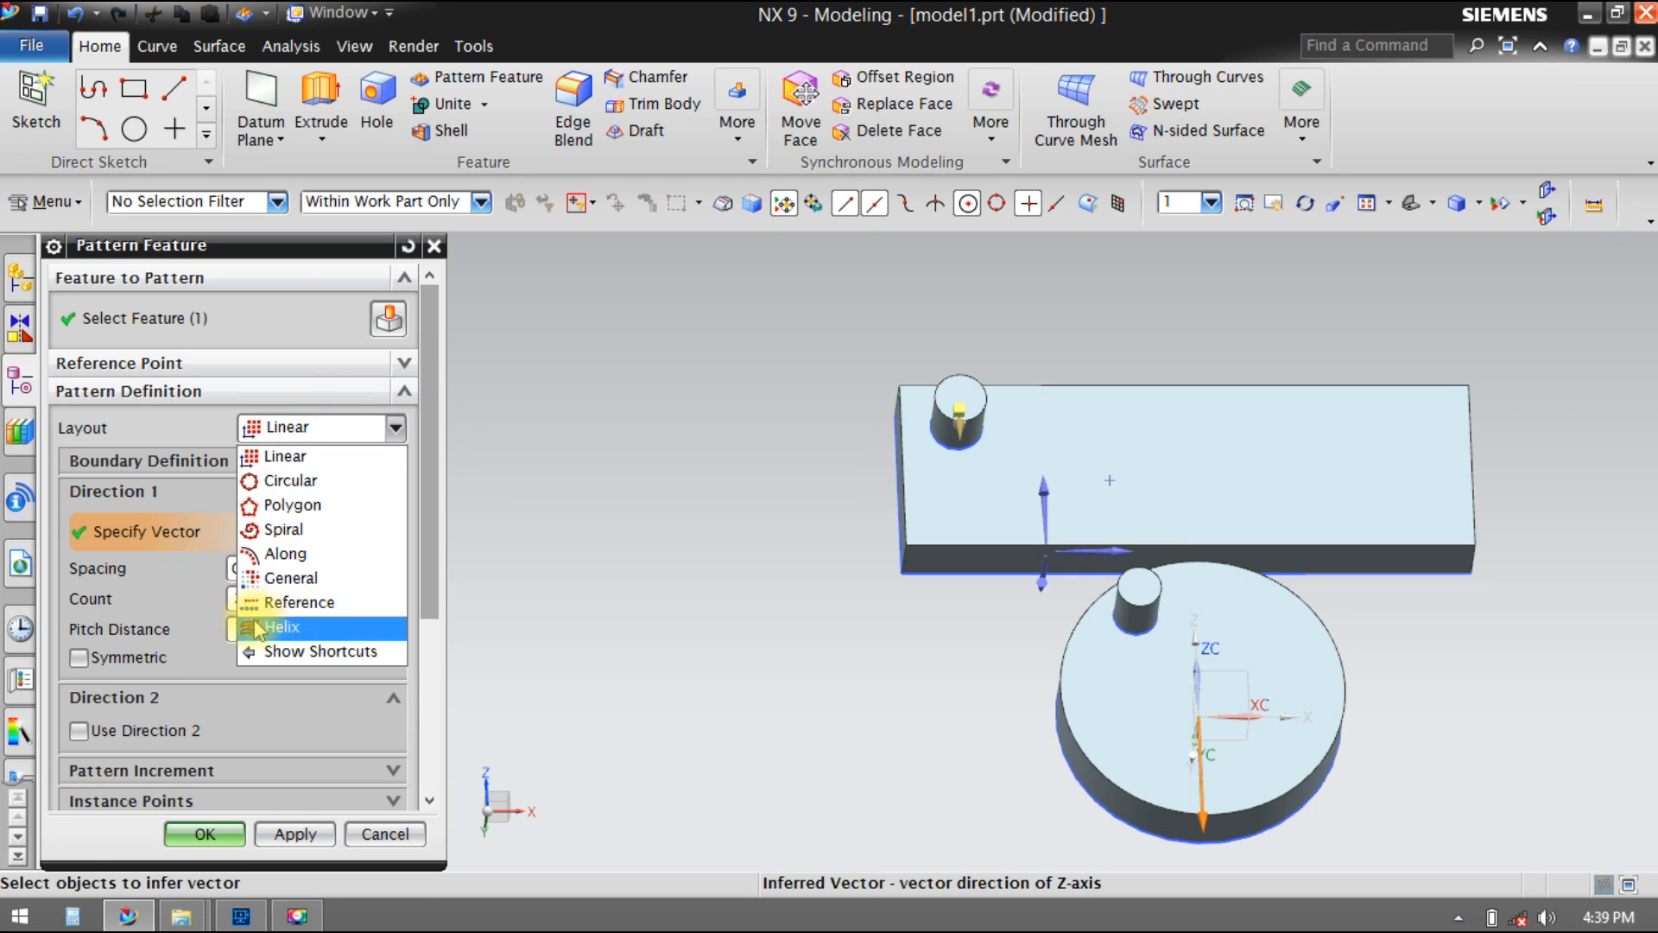
{"action": "left_click", "coordinate": [296, 602]}
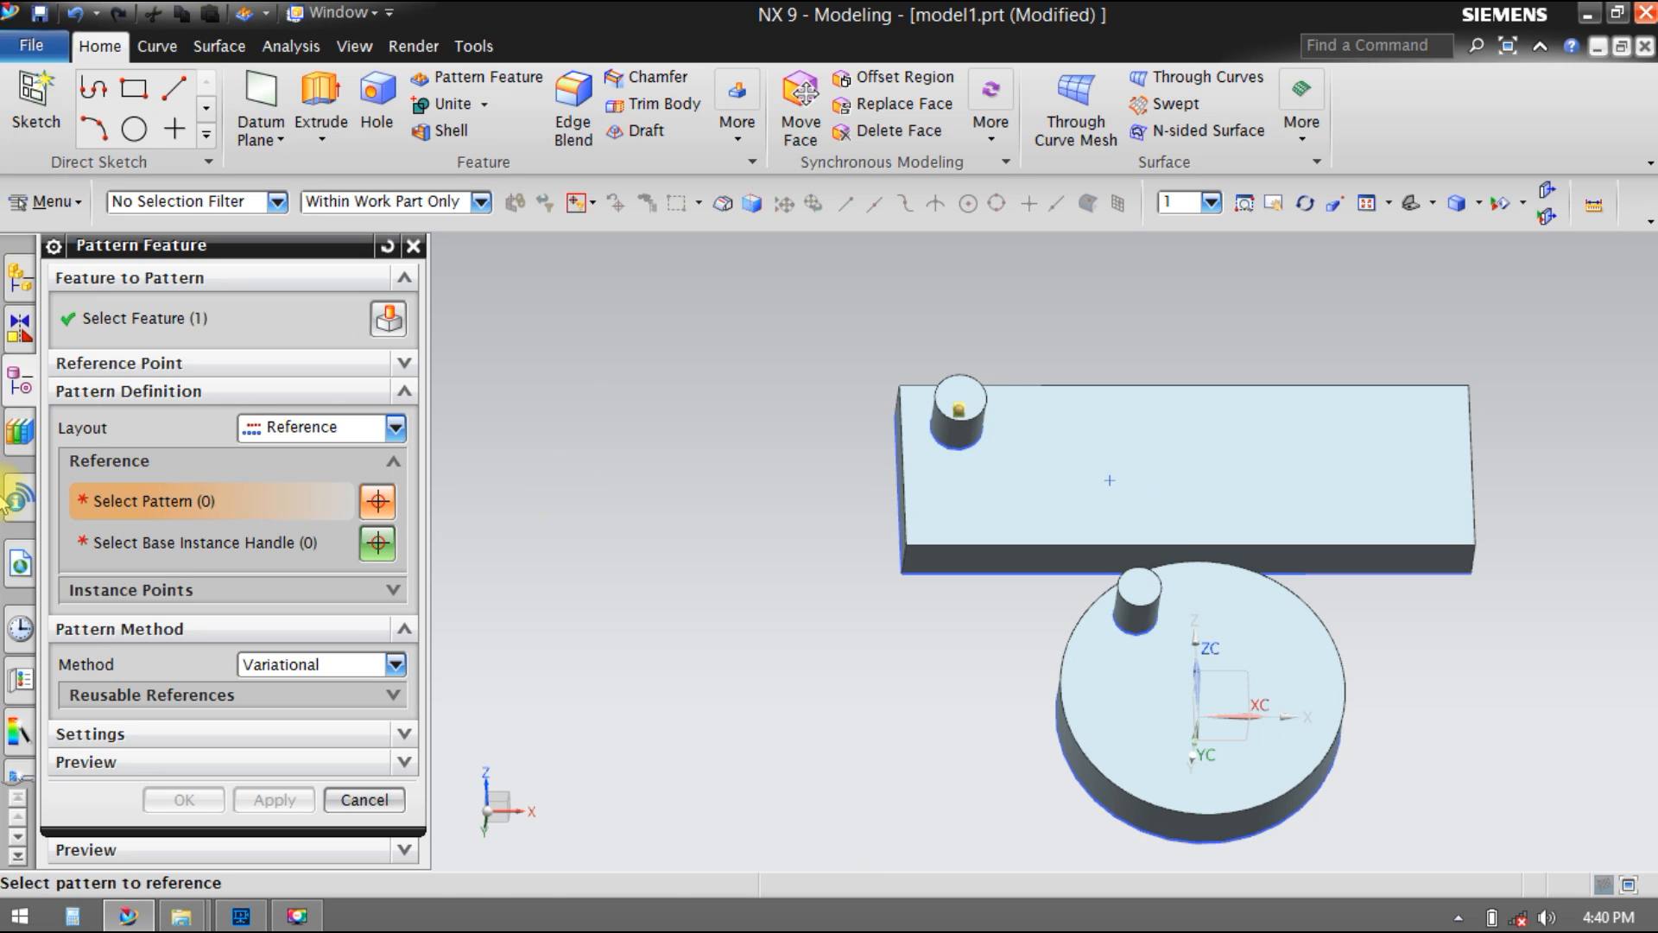
{"action": "left_click", "coordinate": [138, 542]}
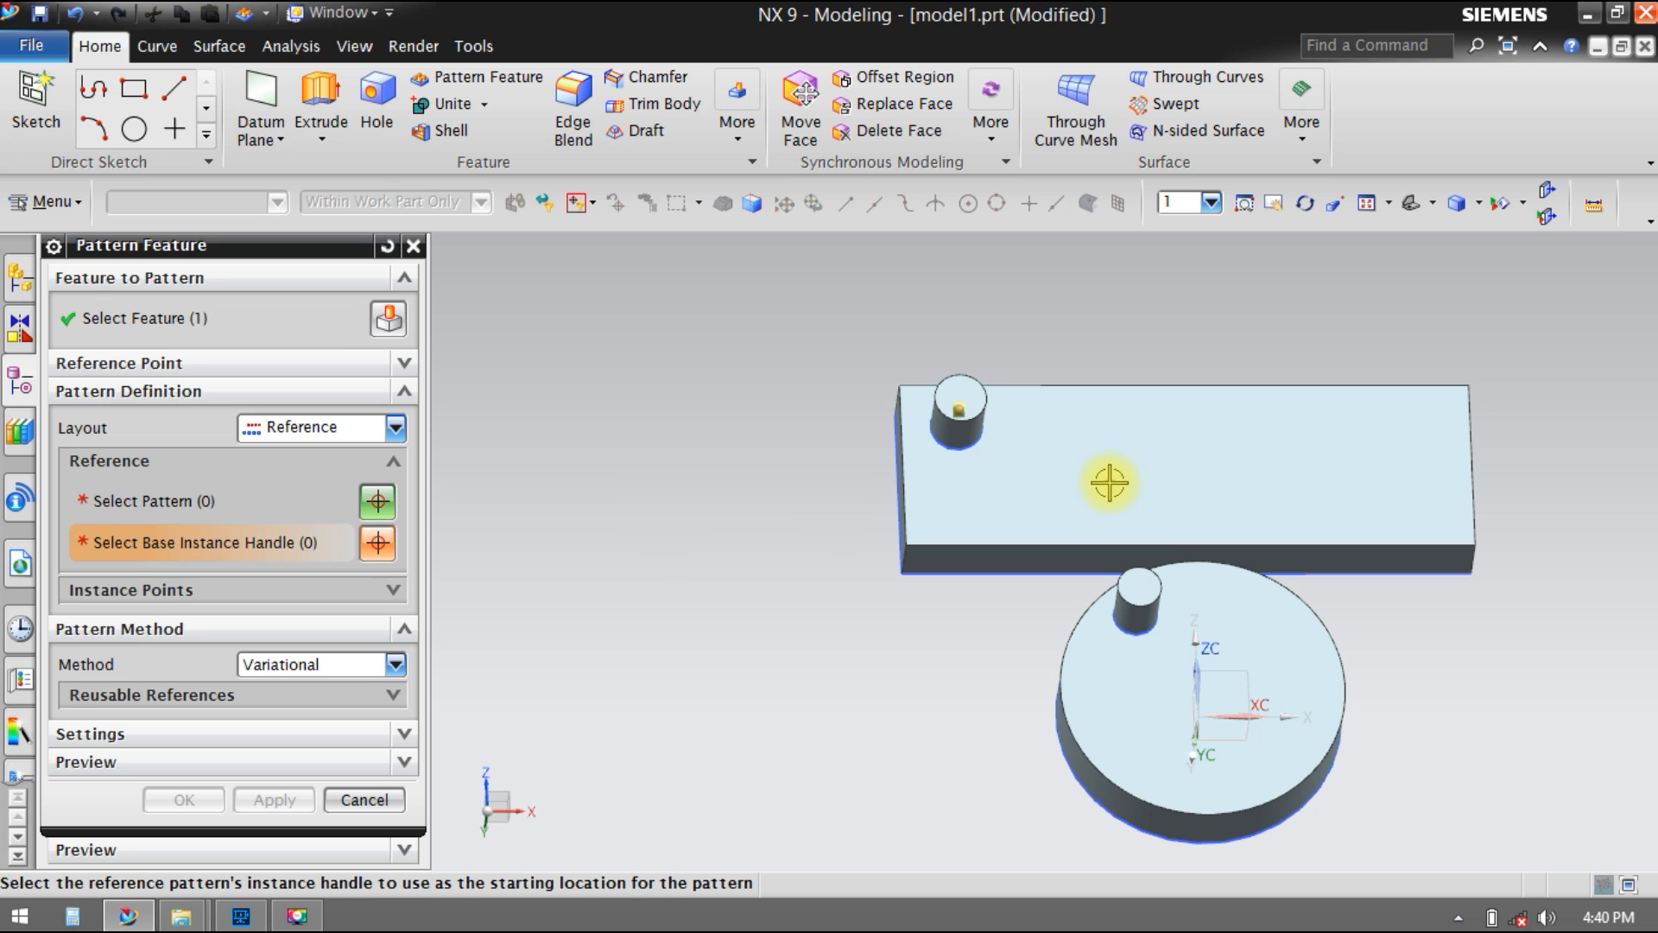
{"action": "left_click", "coordinate": [380, 506]}
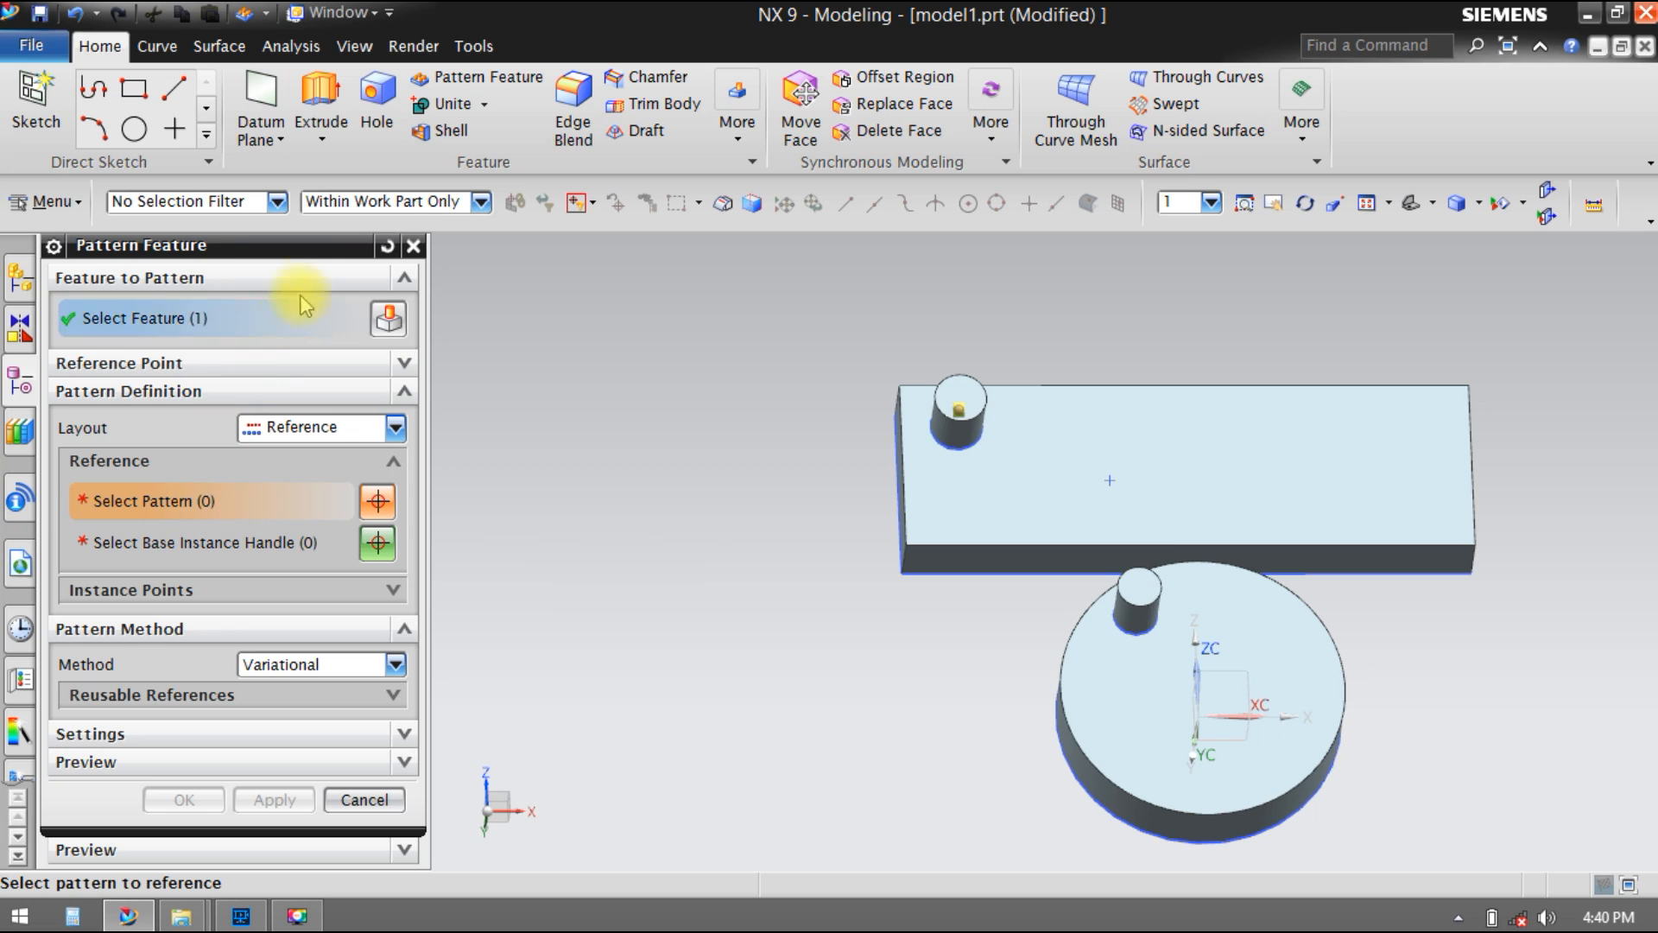
{"action": "left_click", "coordinate": [386, 248]}
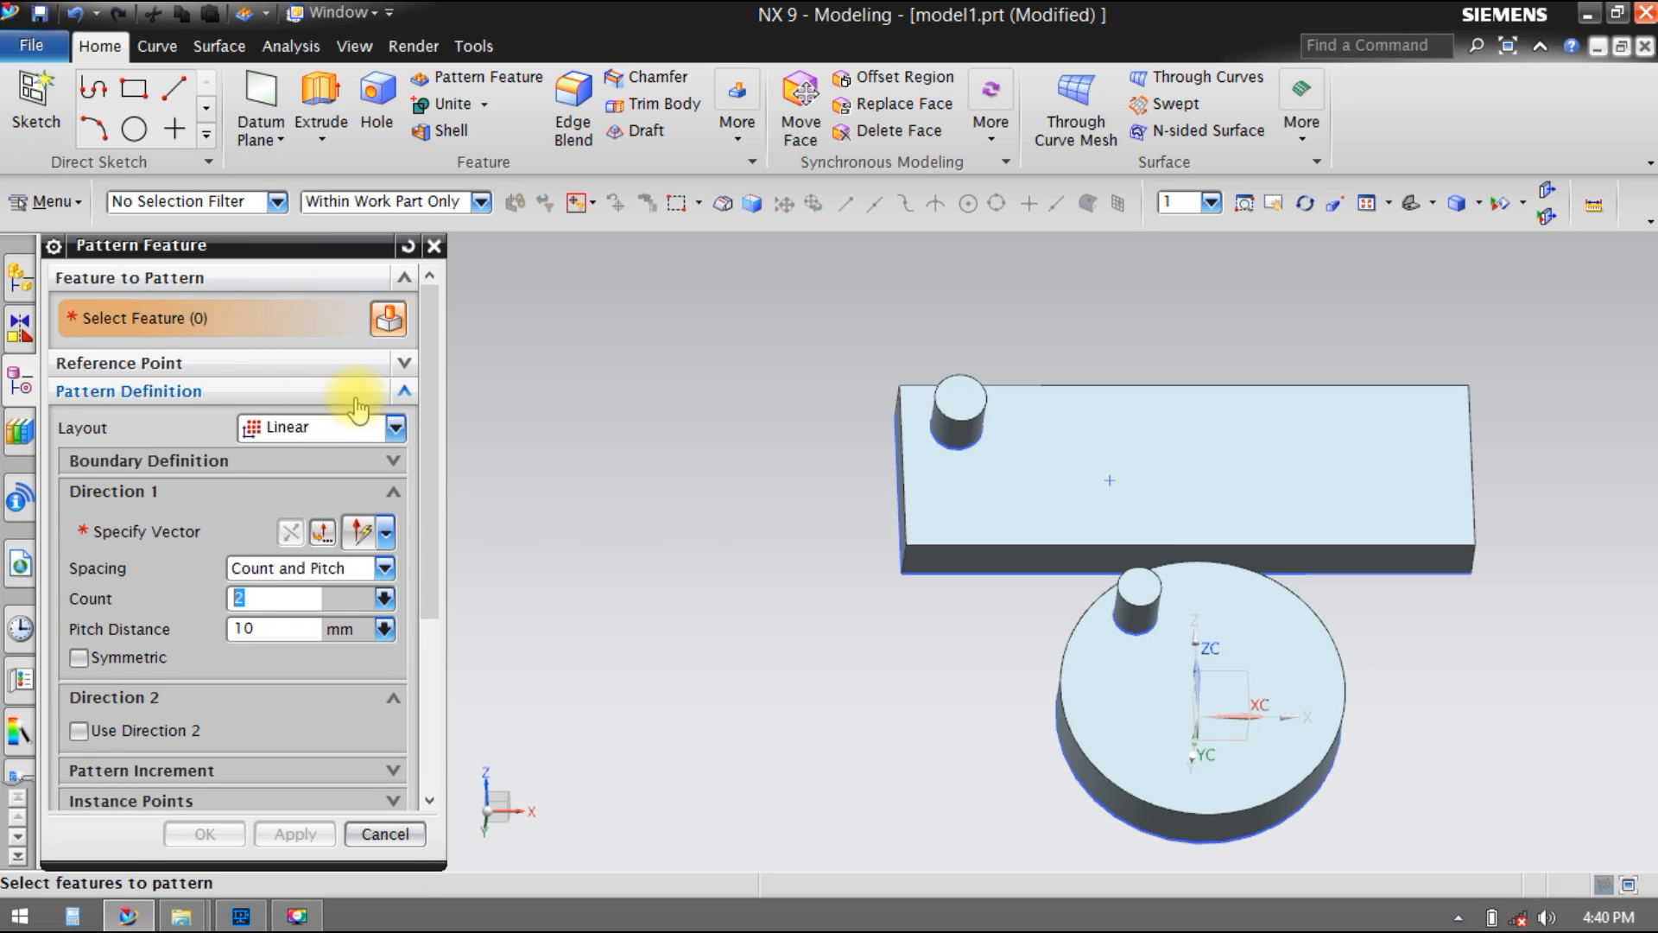
Step: Set the pattern layout to General and specify the existing sketched point on the block as the From point
{"action": "left_click", "coordinate": [345, 429]}
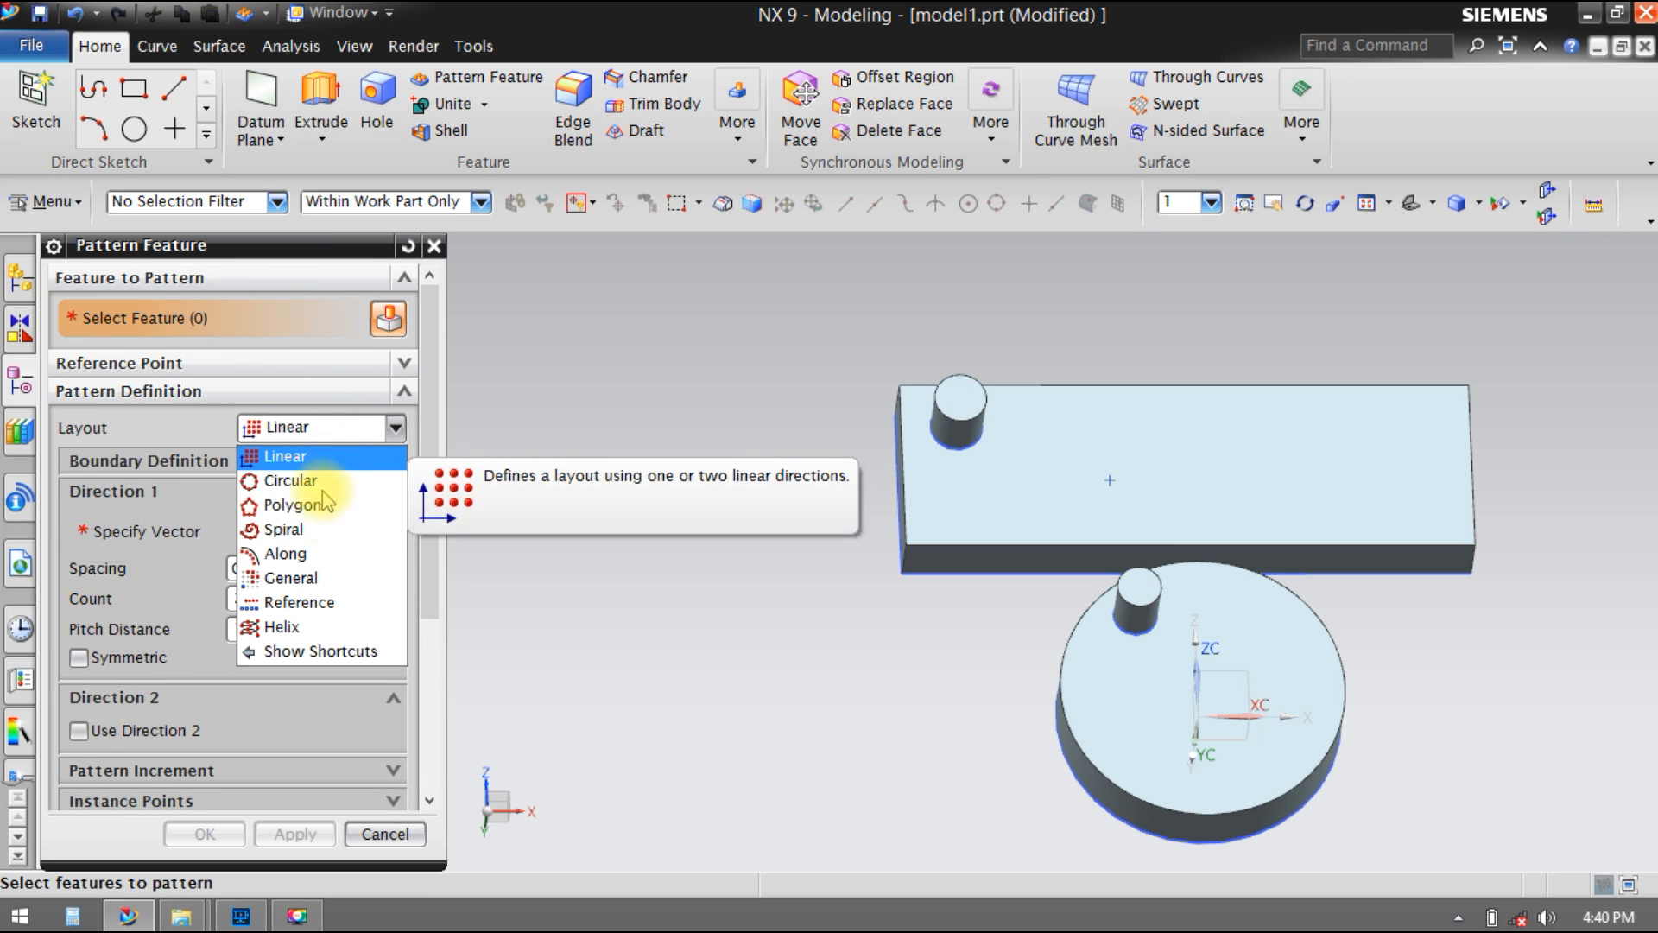
{"action": "left_click", "coordinate": [307, 578]}
{"action": "left_click", "coordinate": [229, 532]}
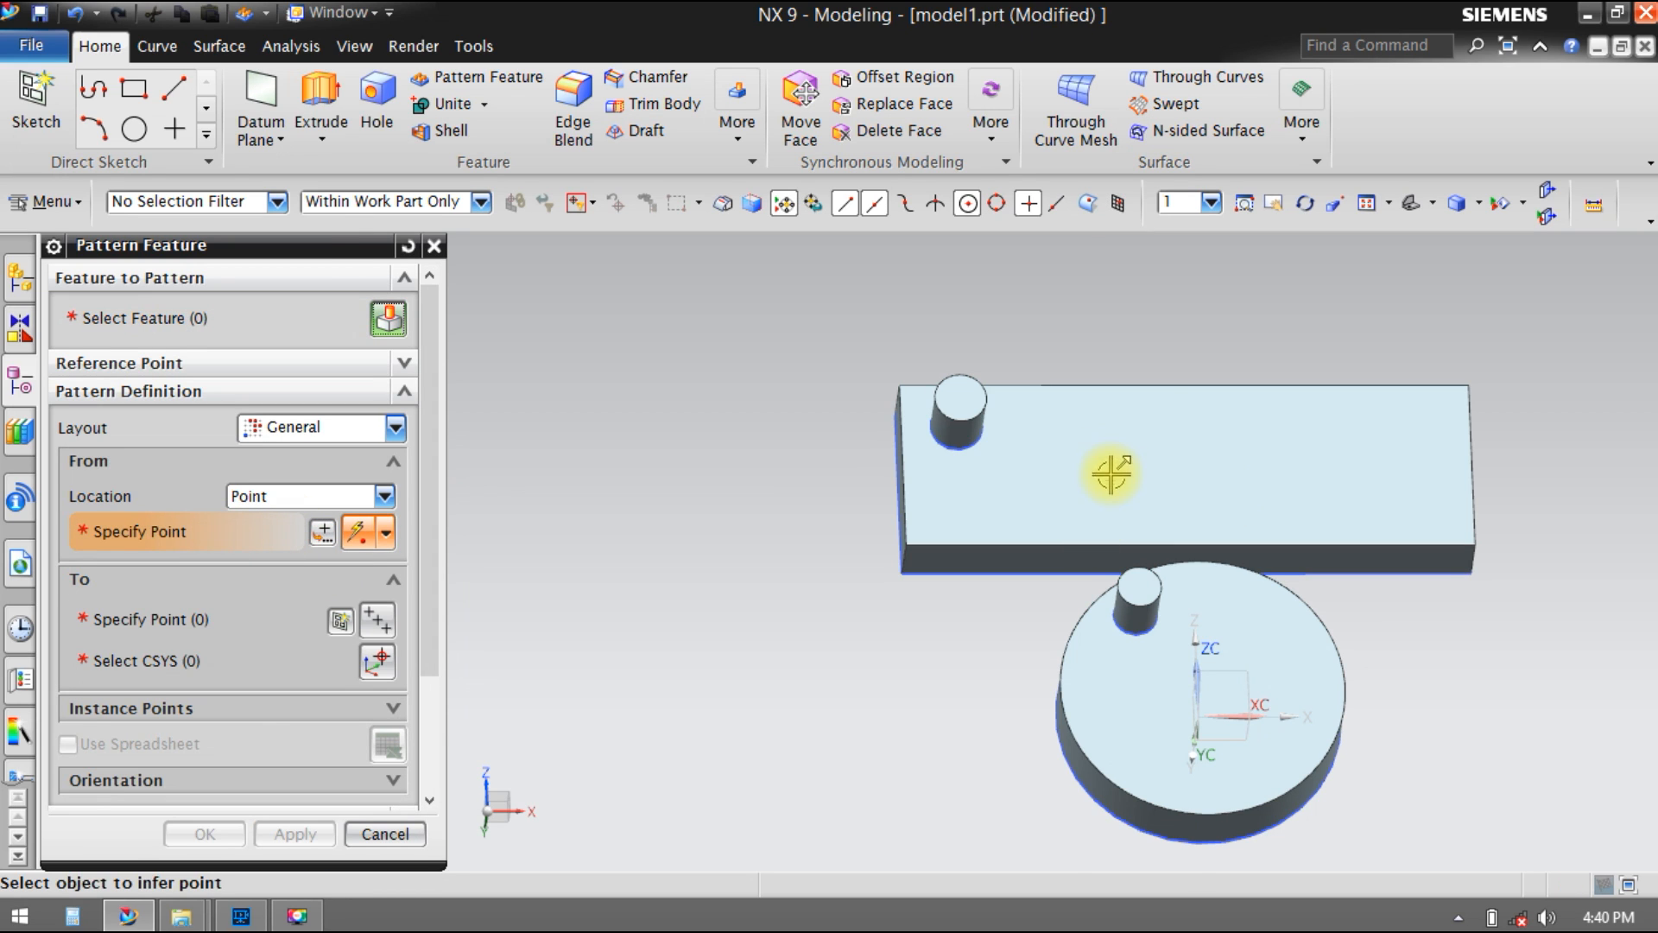
{"action": "left_click", "coordinate": [1110, 478]}
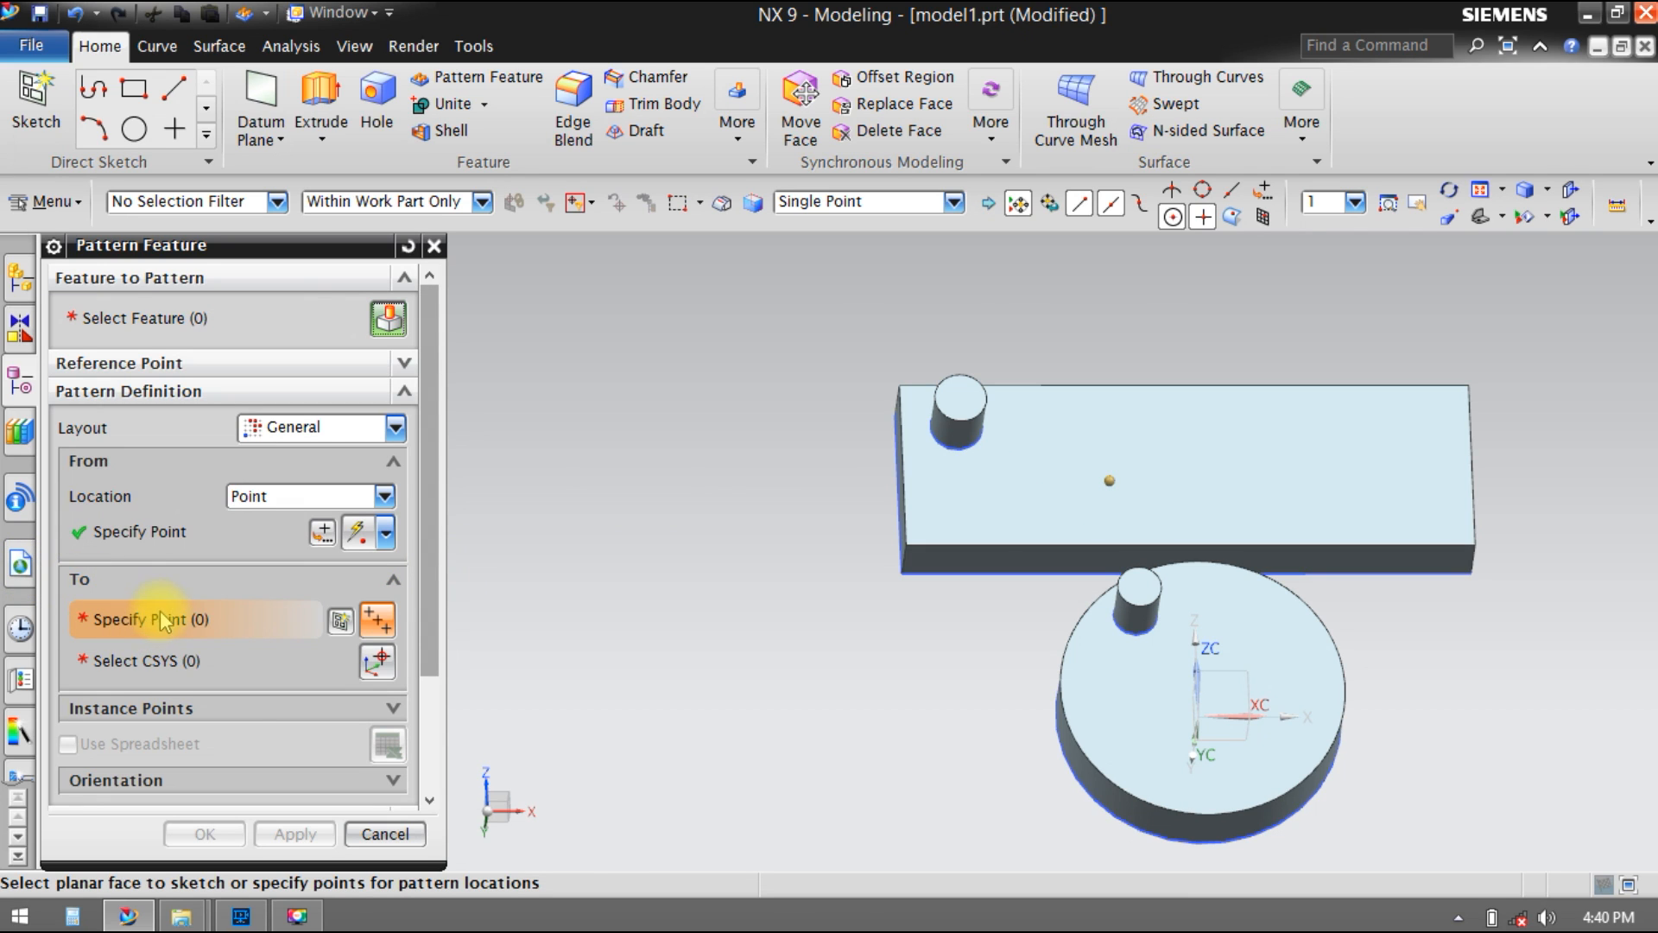
Step: Sketch a second point on the block's large face as the pattern's To location and finish the sketch
{"action": "left_click", "coordinate": [1241, 440]}
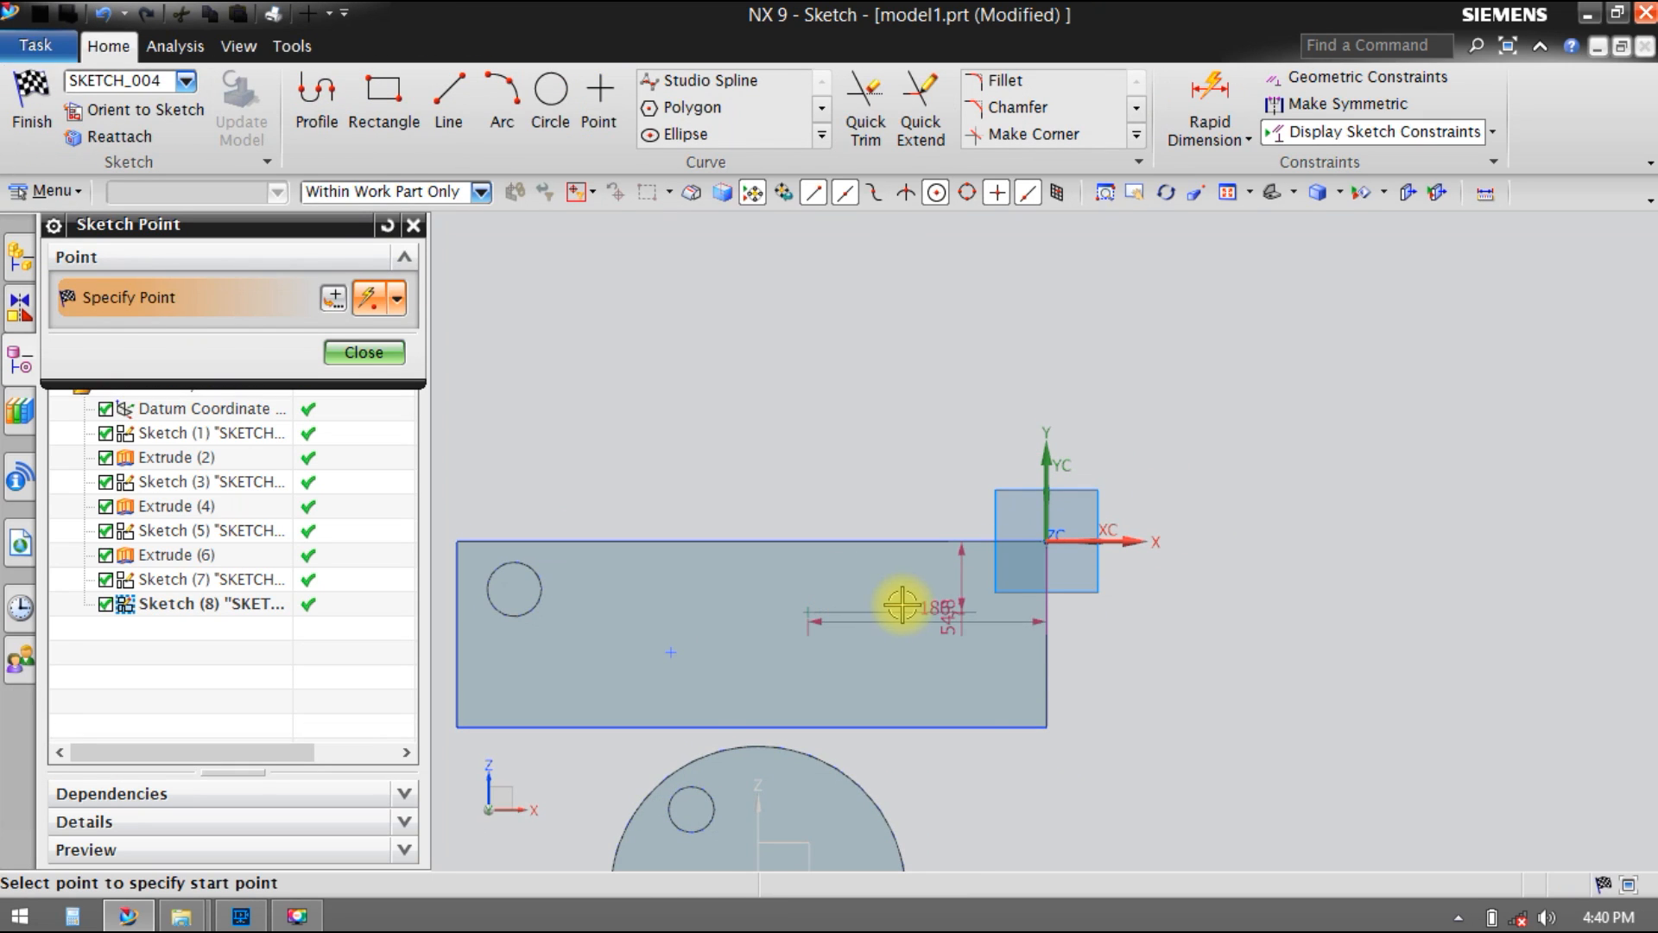
{"action": "left_click", "coordinate": [364, 352]}
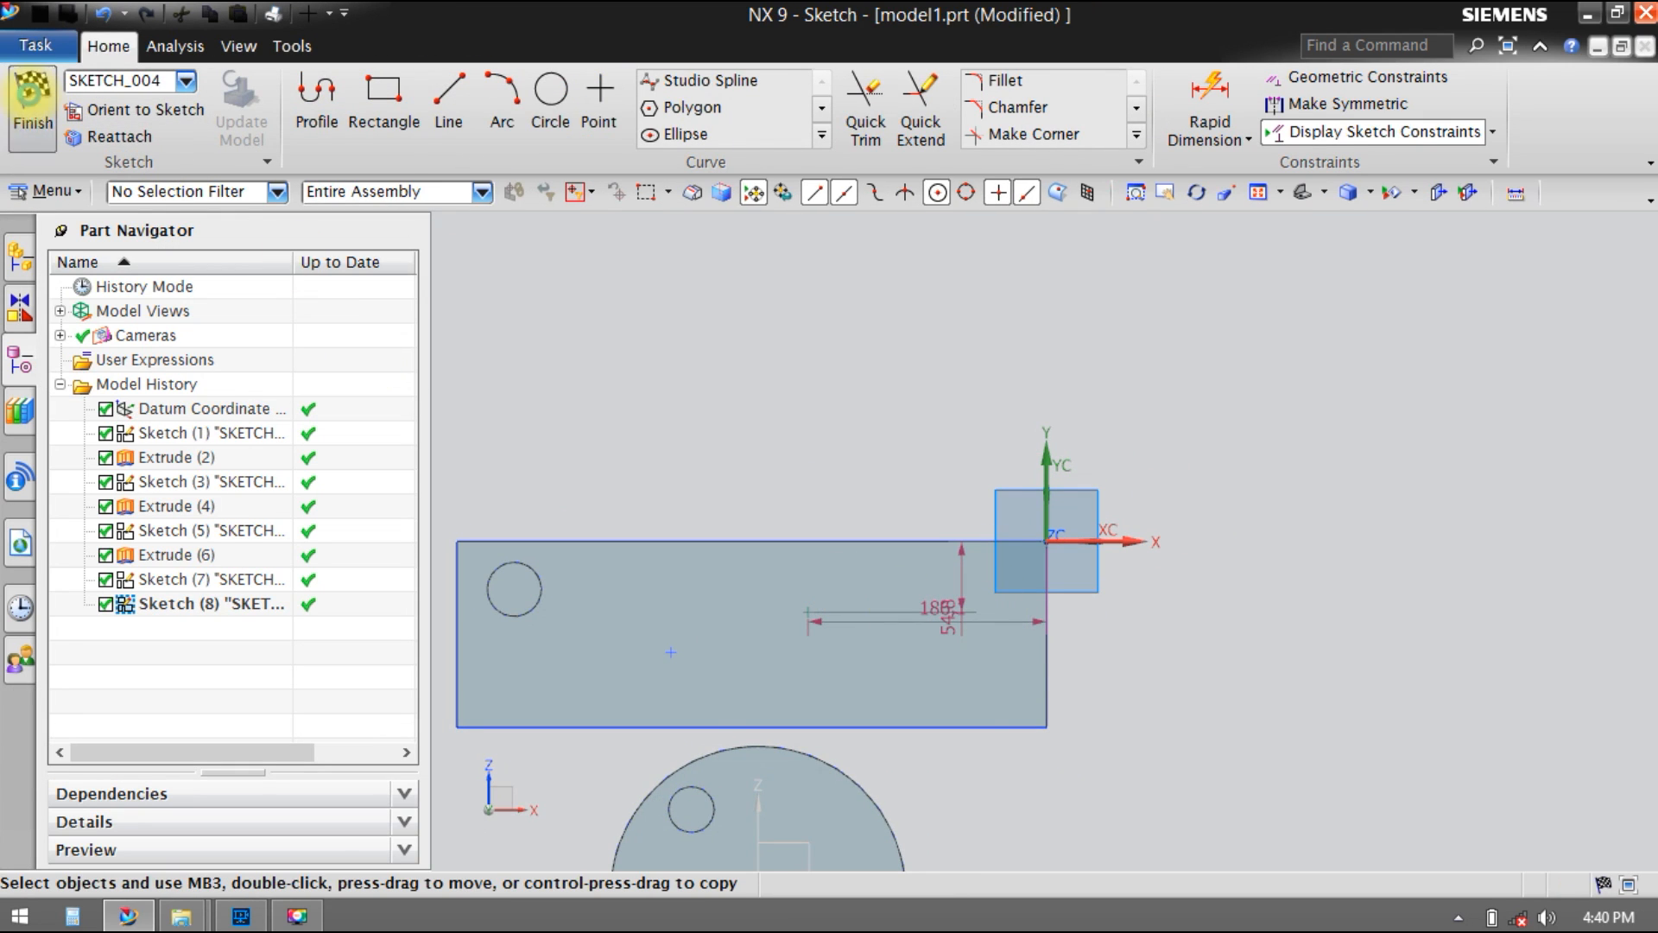
{"action": "left_click", "coordinate": [31, 113]}
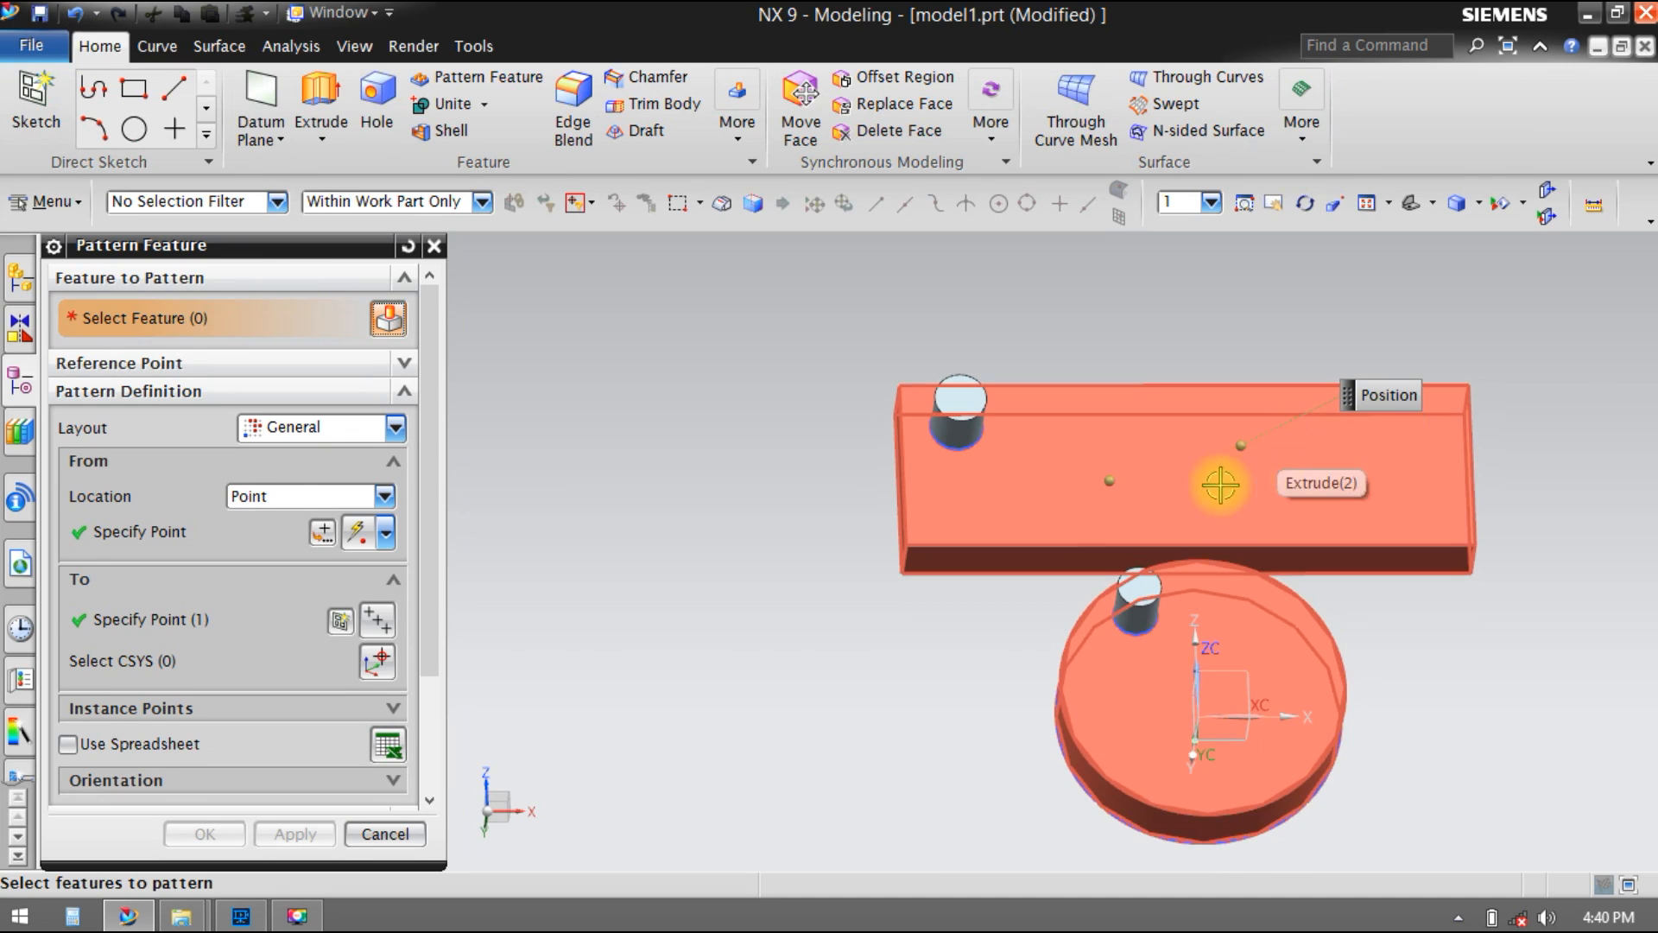
Step: Select the small cylinder on the rectangular block as the feature to pattern
{"action": "scroll", "coordinate": [218, 647], "scroll_direction": "down", "scroll_amount": 3}
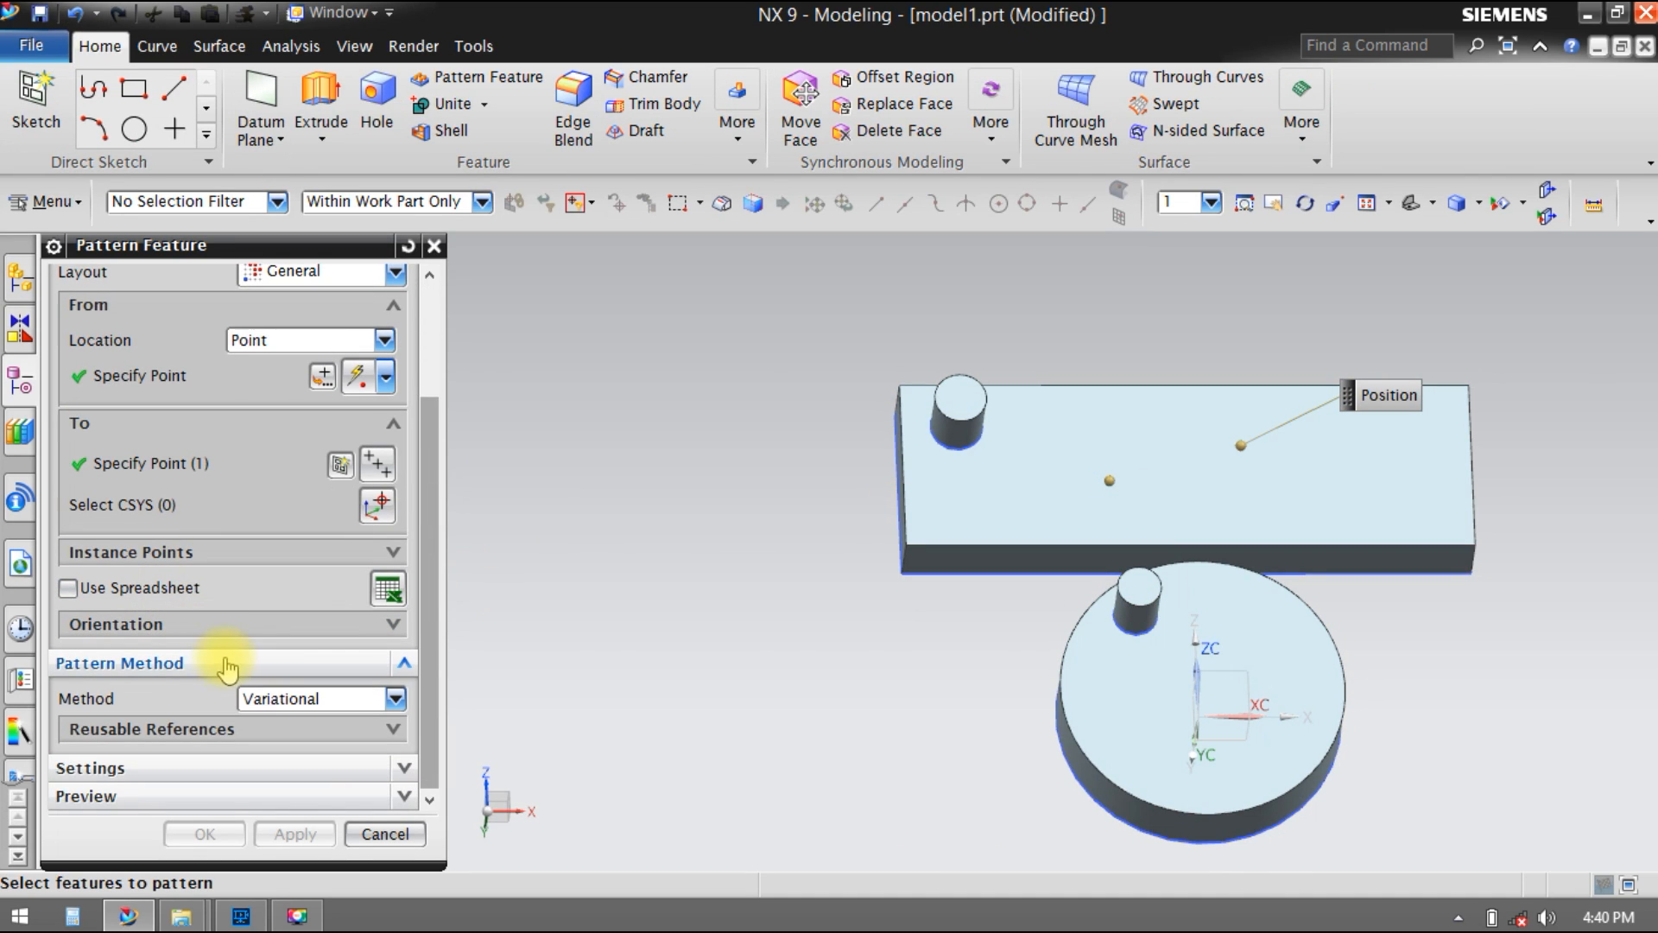
{"action": "scroll", "coordinate": [308, 799], "scroll_direction": "down", "scroll_amount": 1}
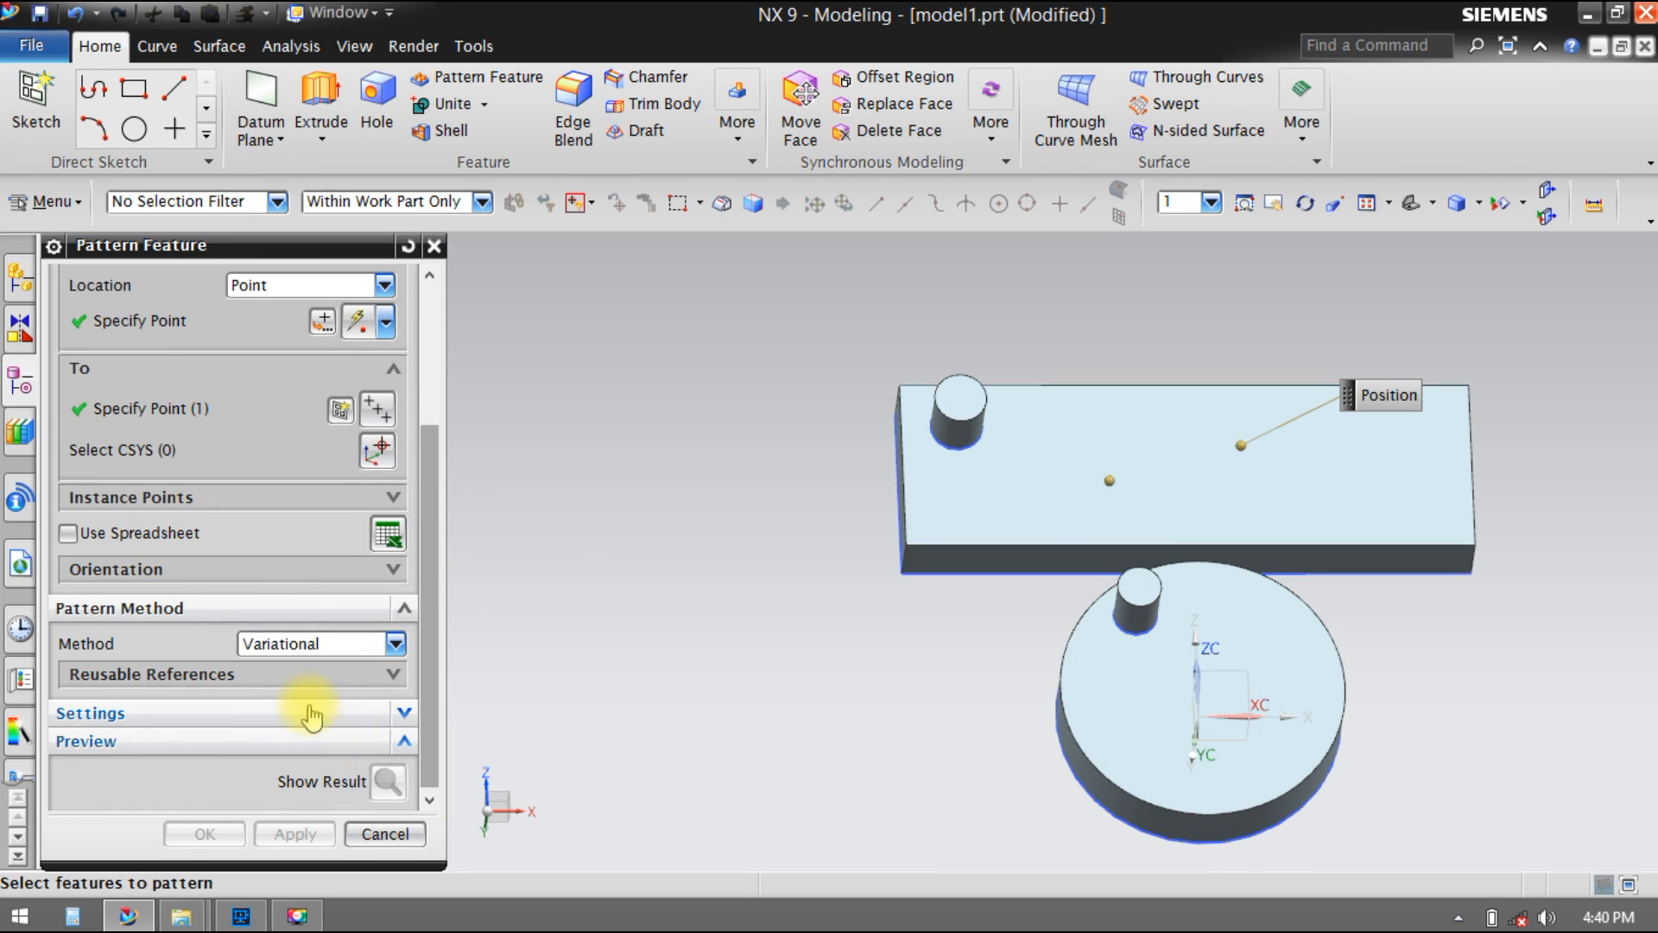
{"action": "scroll", "coordinate": [280, 717], "scroll_direction": "up", "scroll_amount": 3}
{"action": "scroll", "coordinate": [281, 717], "scroll_direction": "up", "scroll_amount": 1}
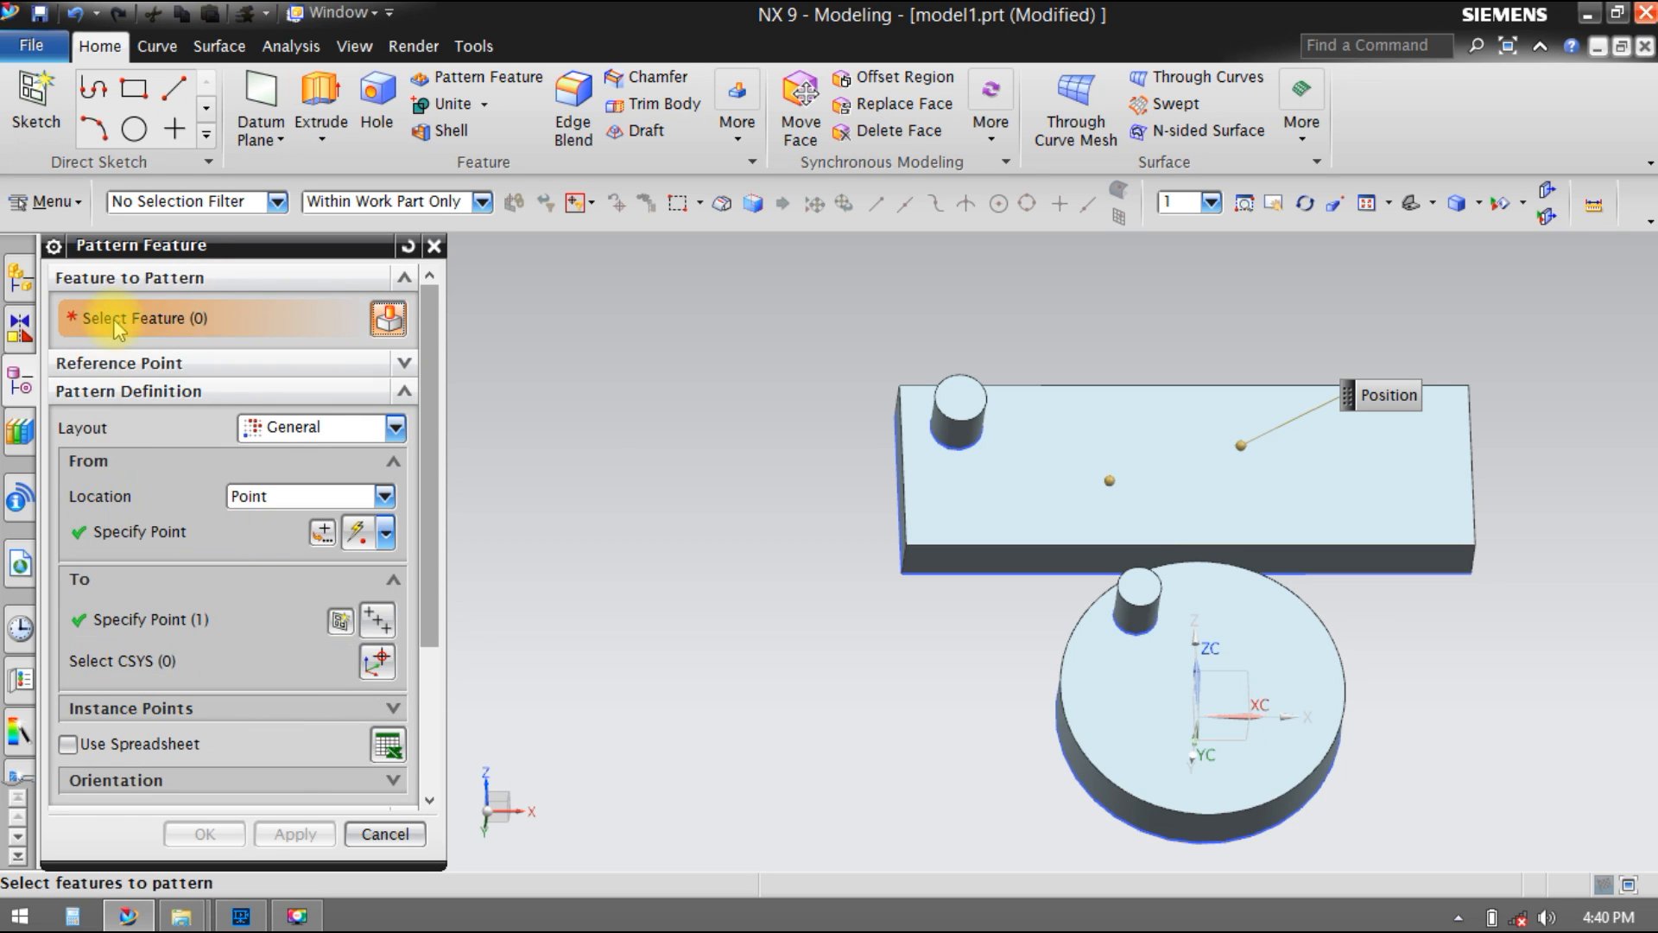
{"action": "left_click", "coordinate": [968, 413]}
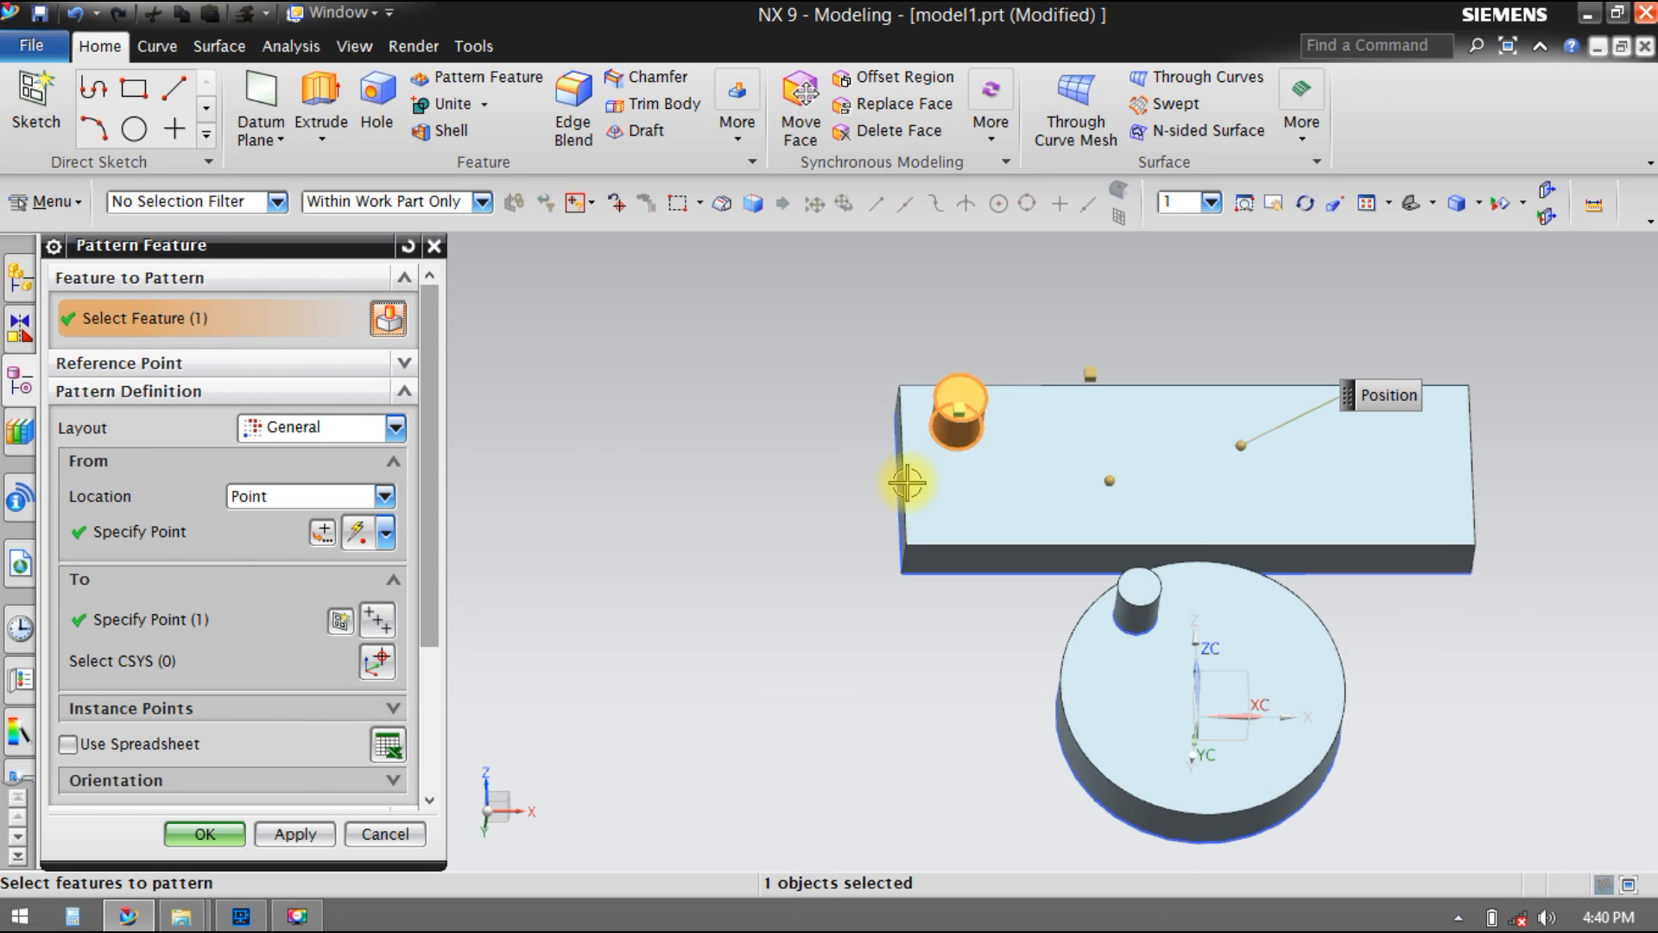
Step: Show the General pattern's result on the block and undo that preview
{"action": "scroll", "coordinate": [659, 530], "scroll_direction": "up", "scroll_amount": 5}
{"action": "scroll", "coordinate": [726, 536], "scroll_direction": "down", "scroll_amount": 3}
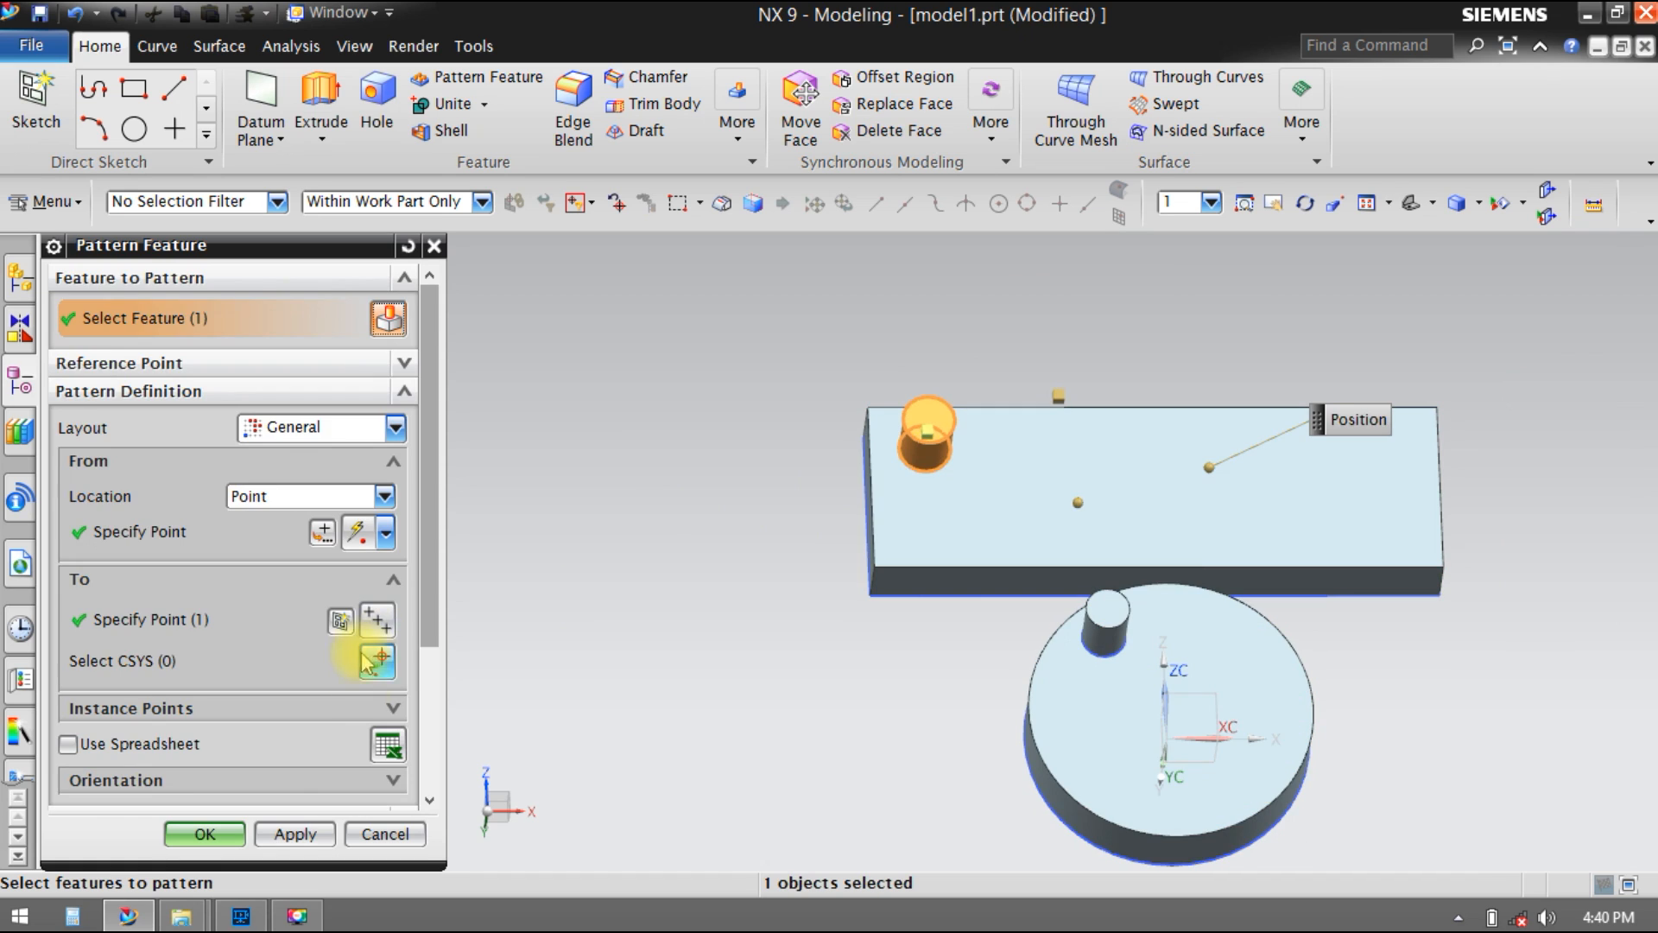
{"action": "scroll", "coordinate": [340, 729], "scroll_direction": "down", "scroll_amount": 3}
{"action": "left_click", "coordinate": [388, 780]}
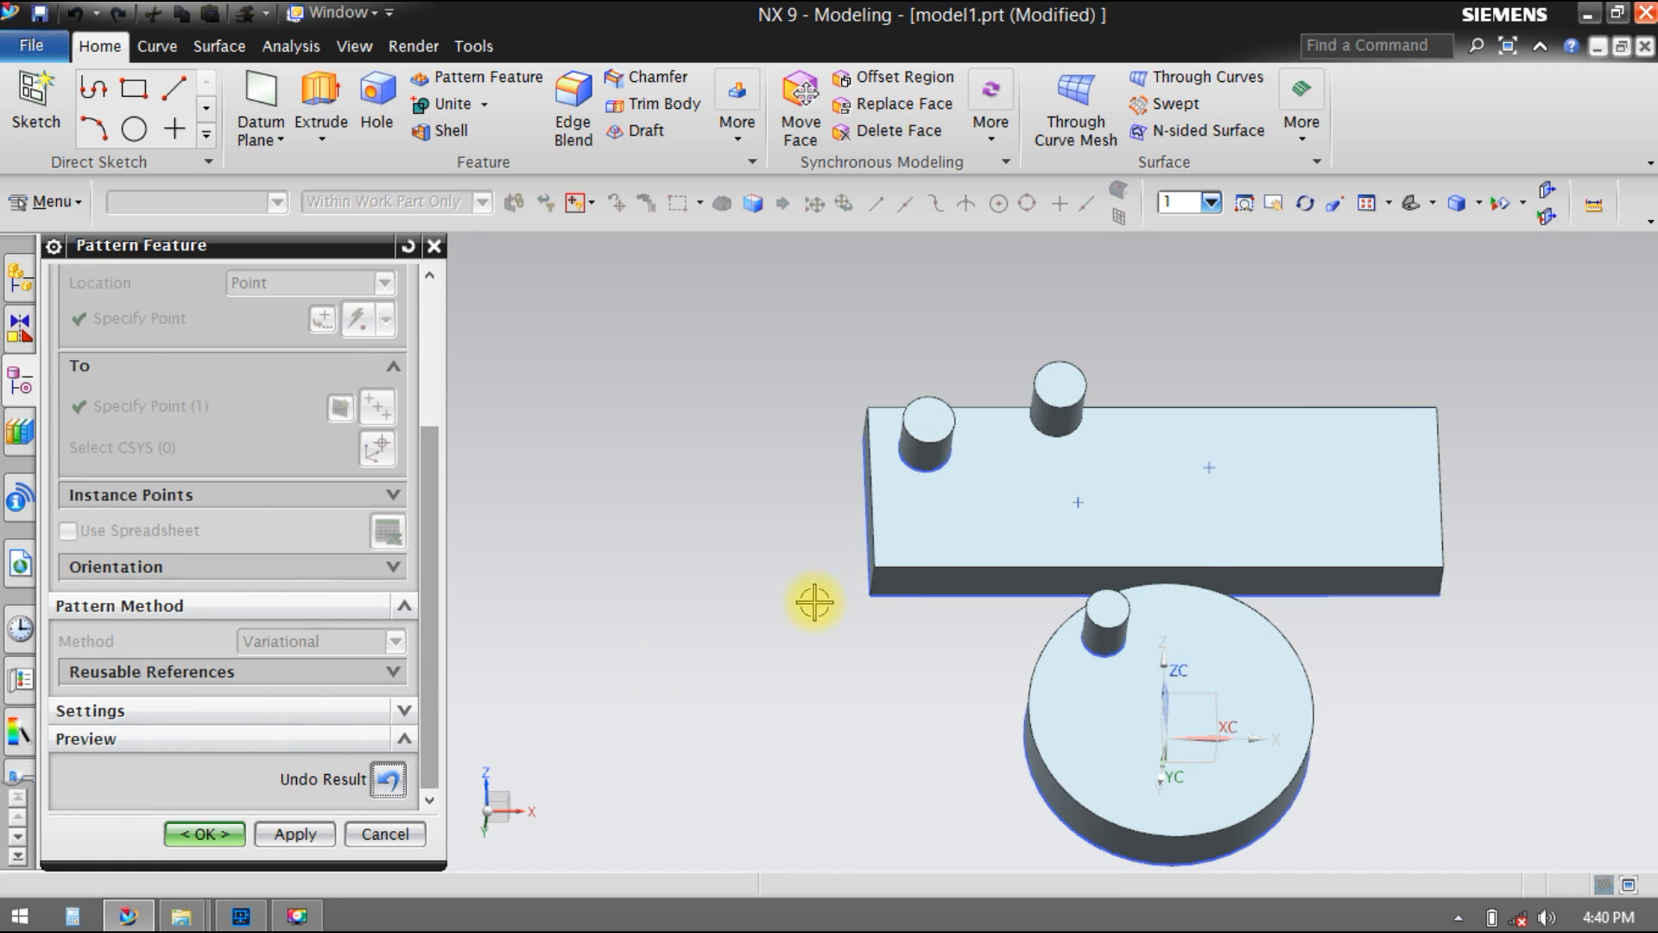
{"action": "left_click", "coordinate": [391, 782]}
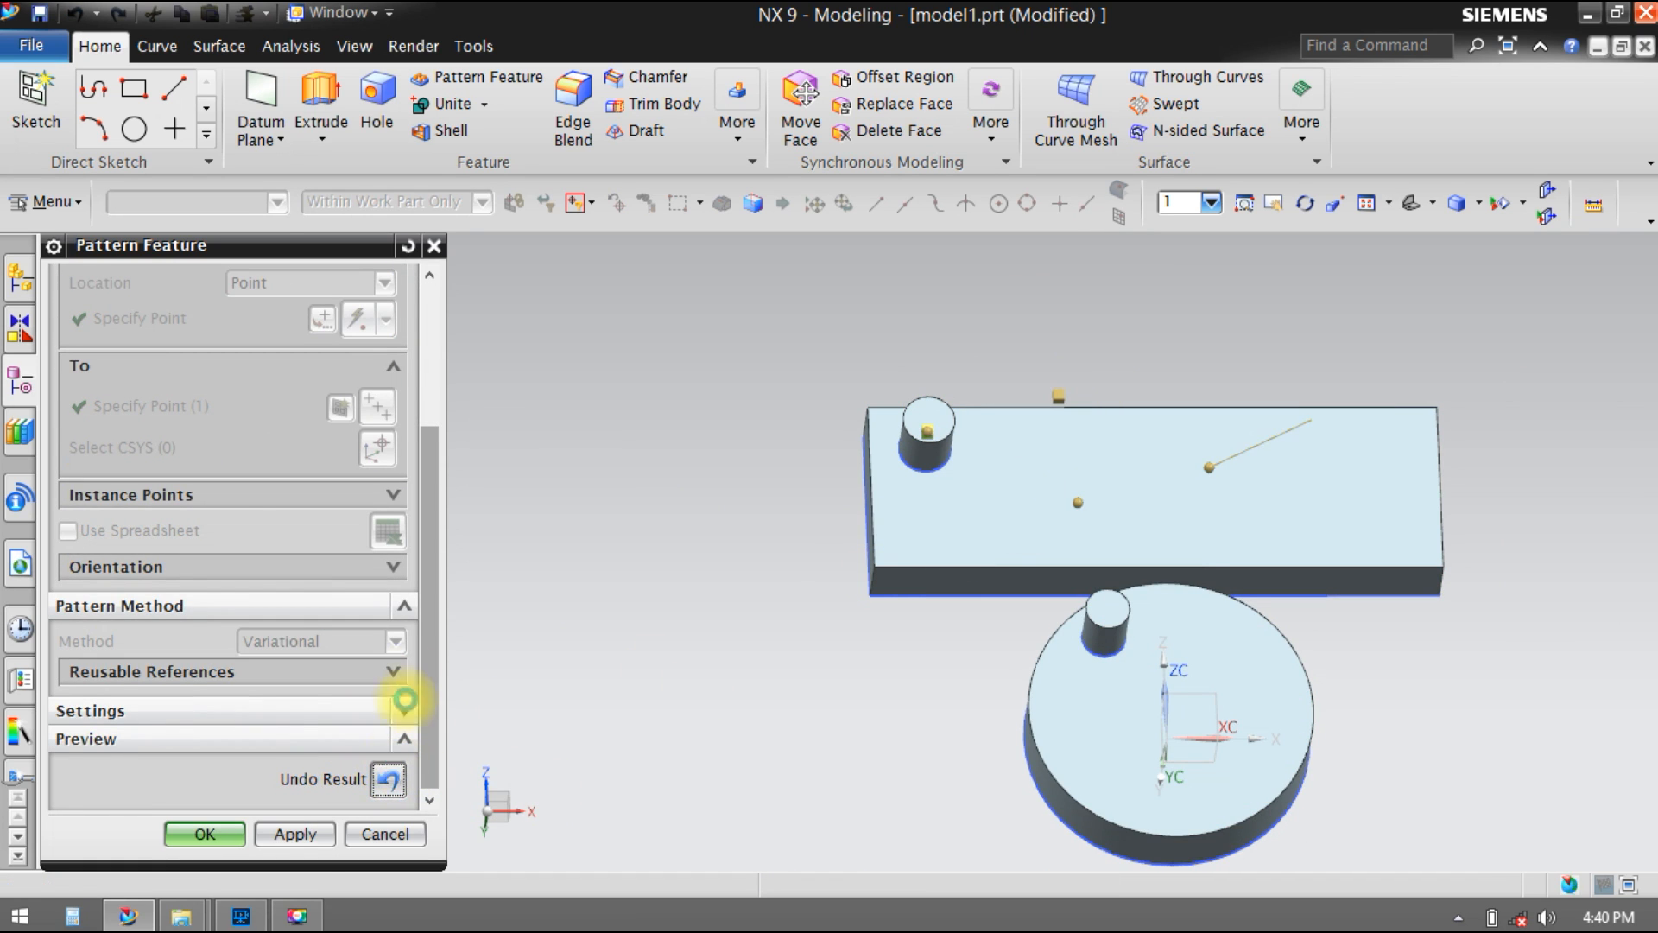
{"action": "scroll", "coordinate": [385, 604], "scroll_direction": "up", "scroll_amount": 5}
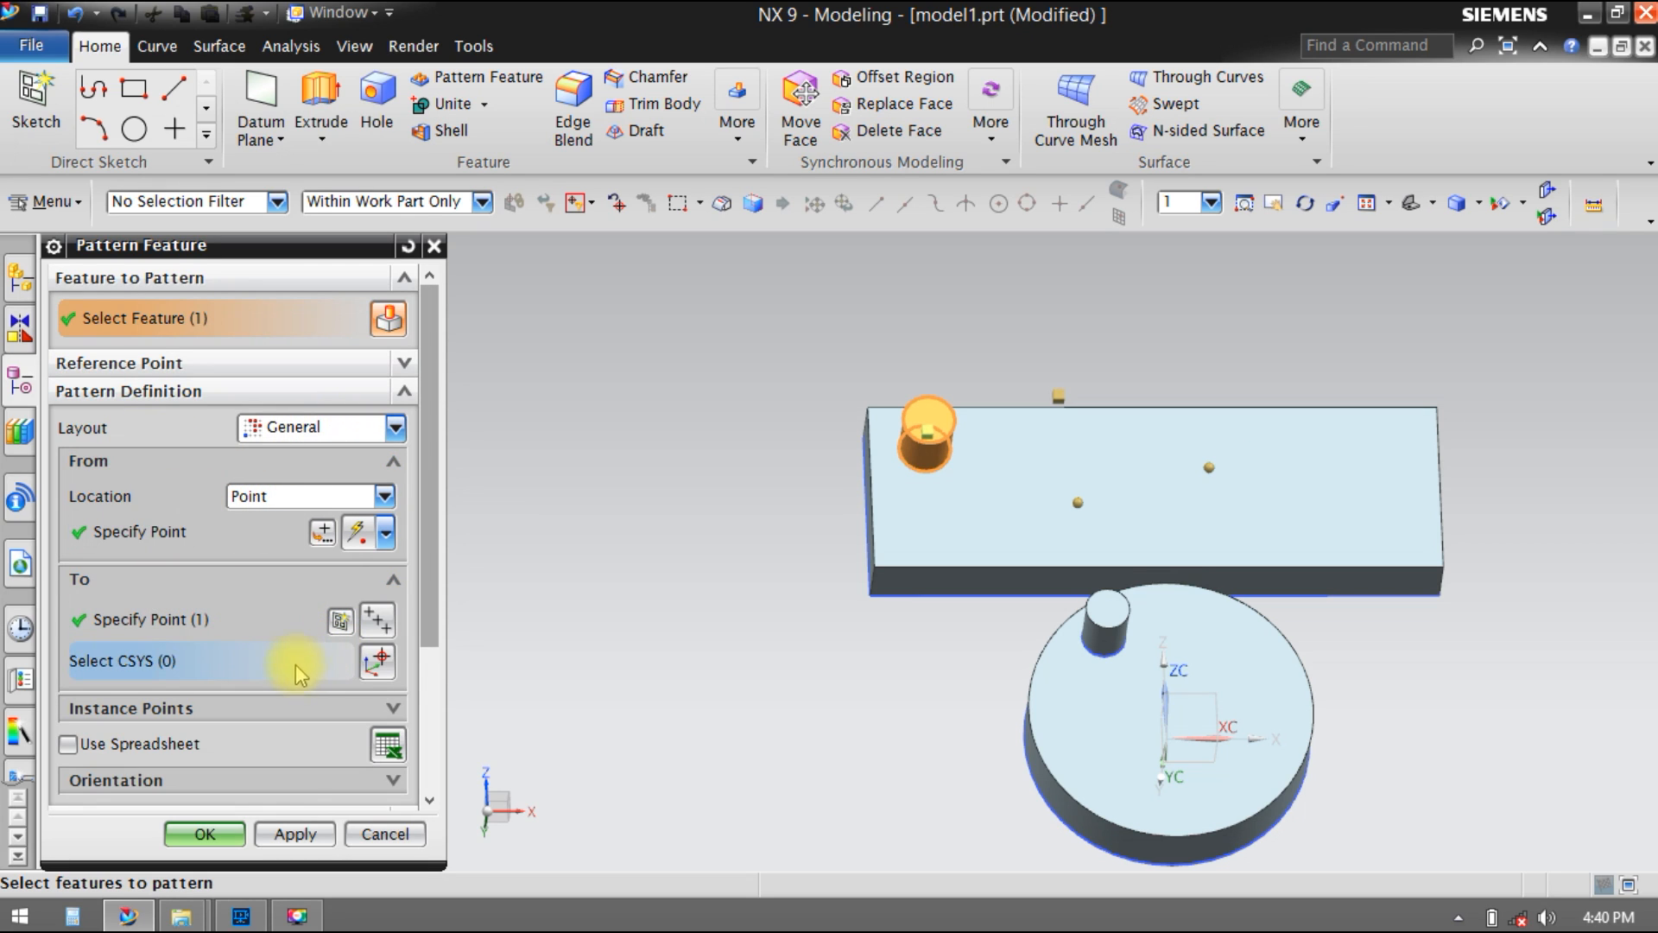
{"action": "scroll", "coordinate": [359, 673], "scroll_direction": "down", "scroll_amount": 2}
{"action": "scroll", "coordinate": [359, 674], "scroll_direction": "up", "scroll_amount": 2}
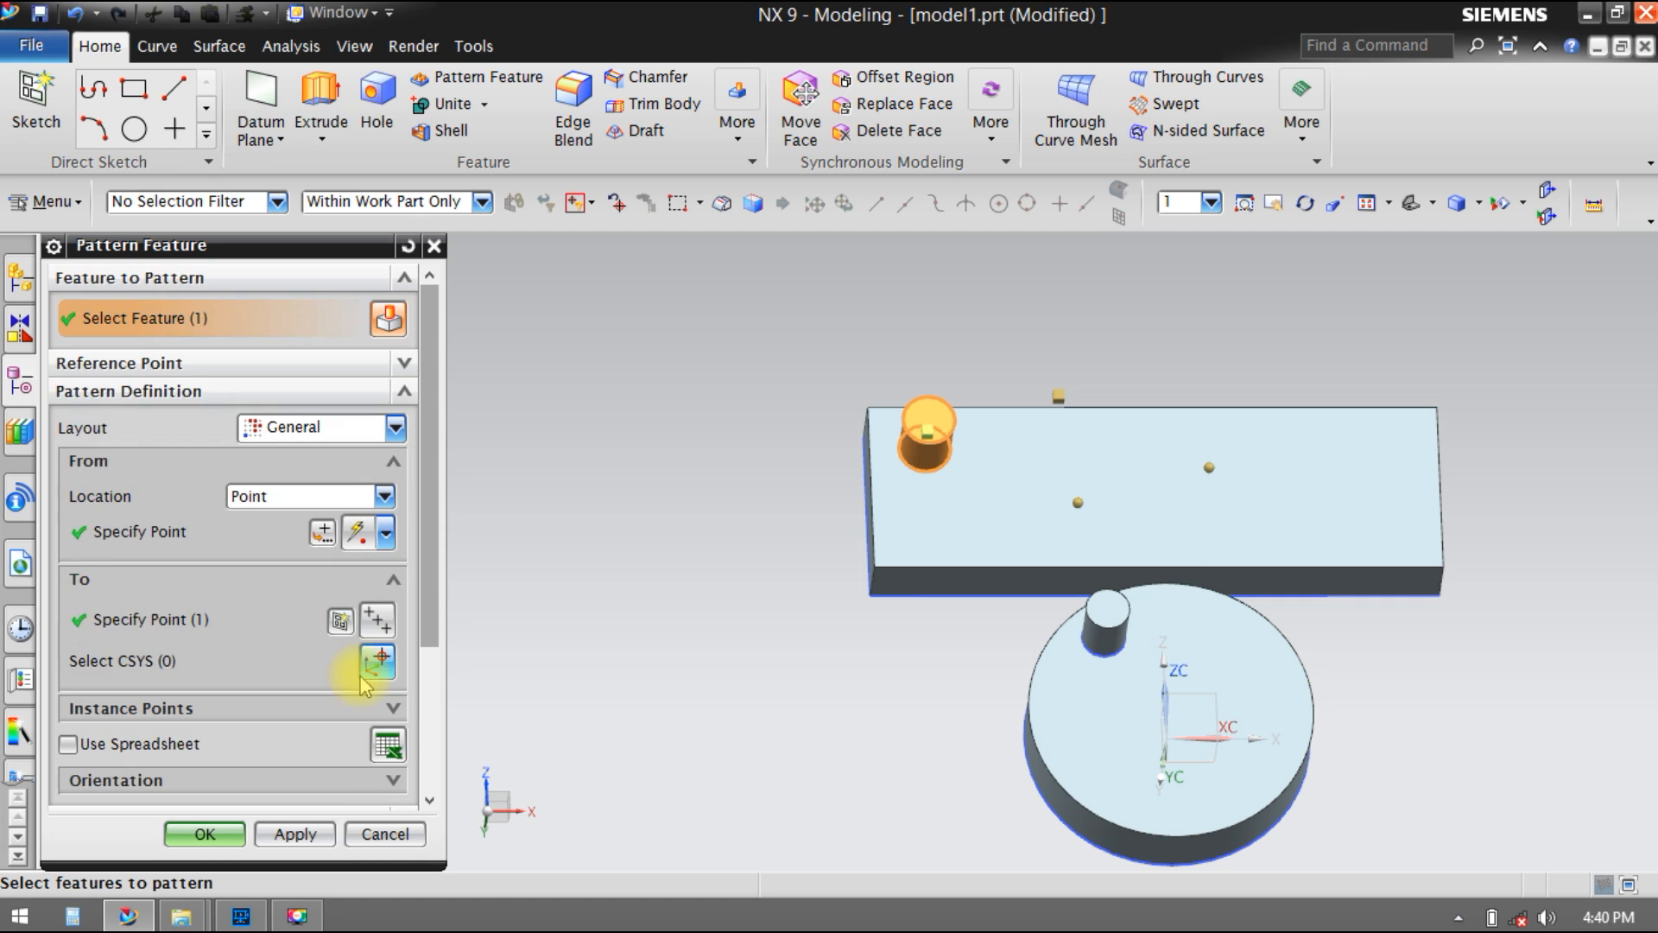
Step: Review the From and To points and apply the General pattern of the block's small cylinder
{"action": "left_click", "coordinate": [161, 553]}
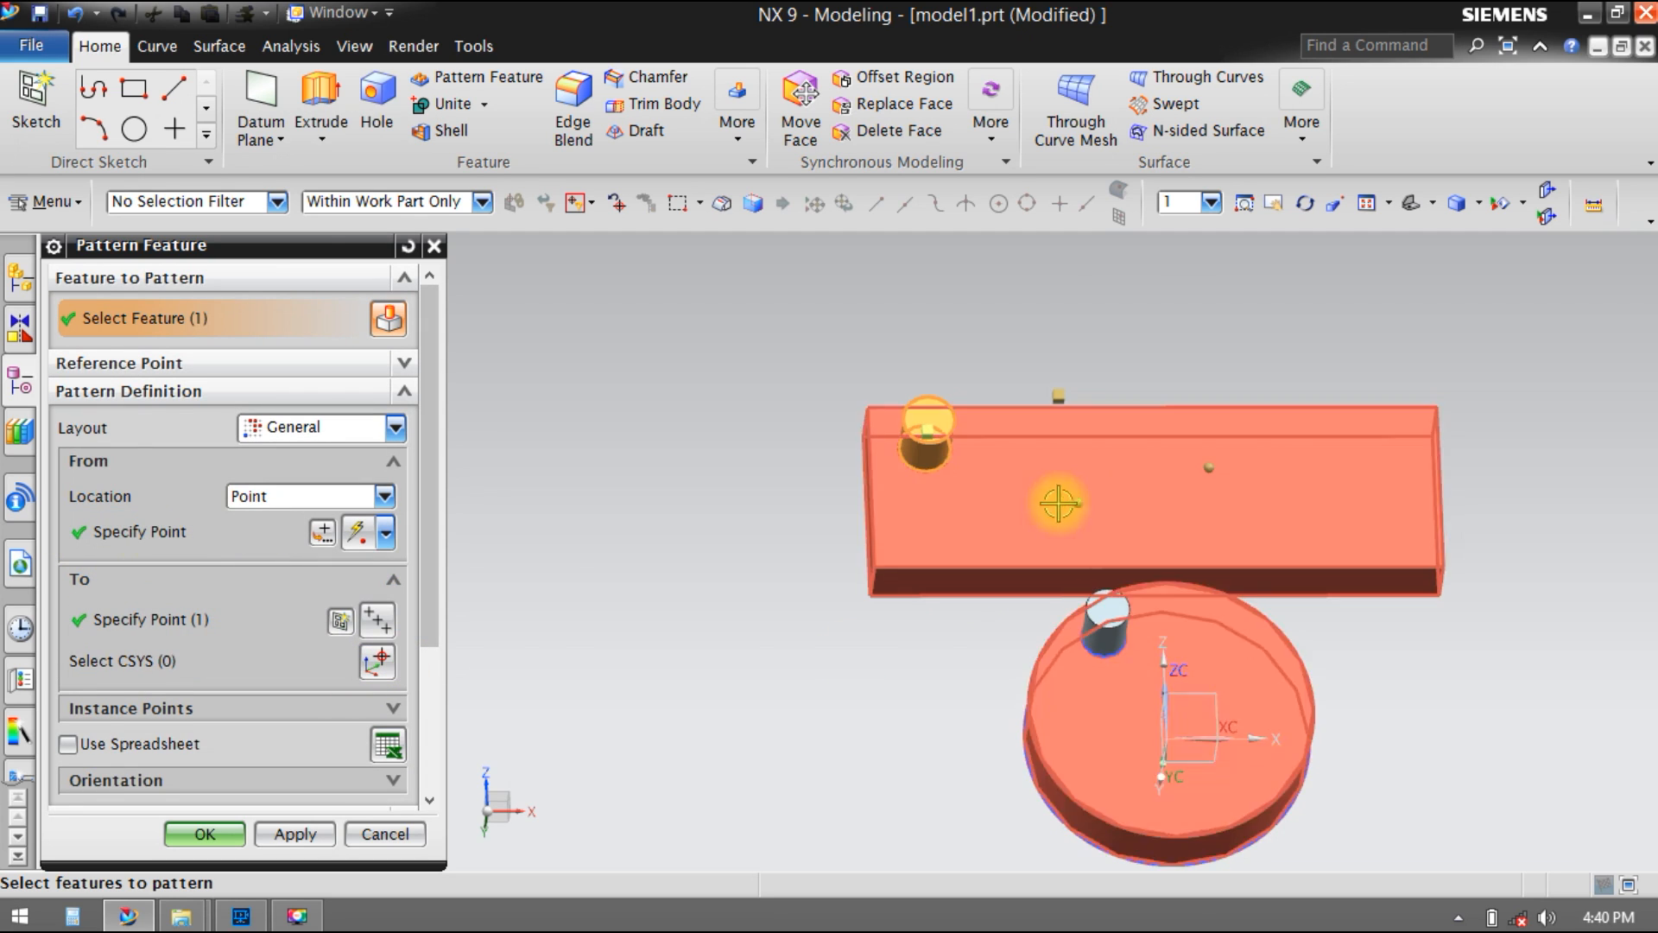
{"action": "left_click", "coordinate": [1219, 461]}
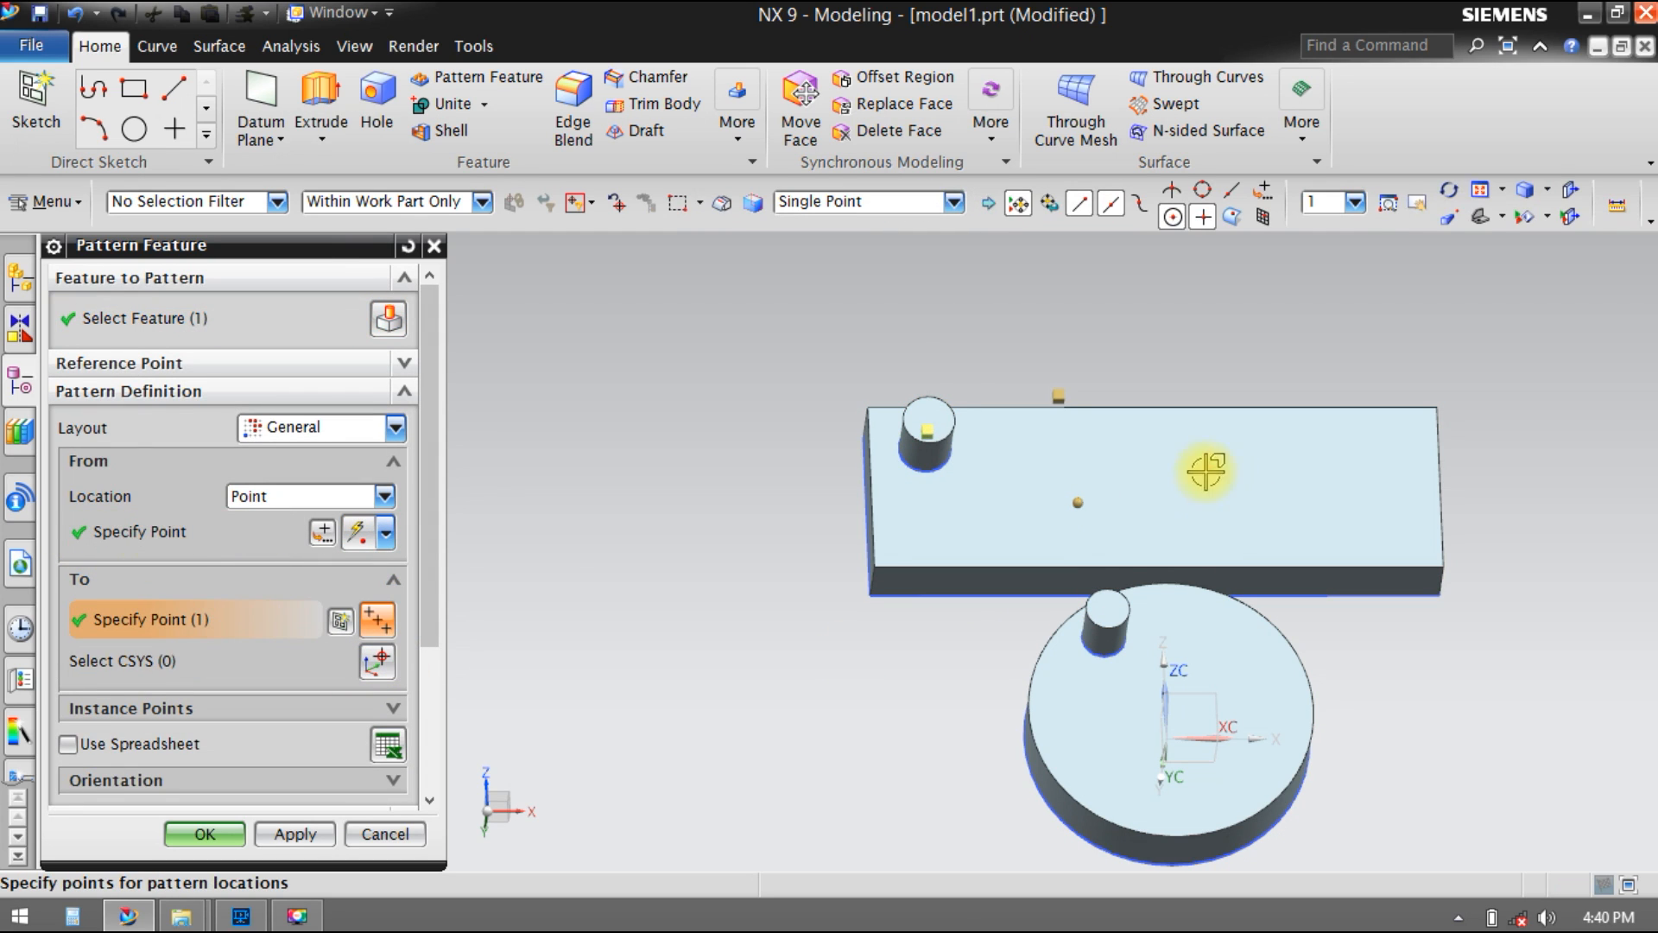
{"action": "left_click", "coordinate": [1077, 503]}
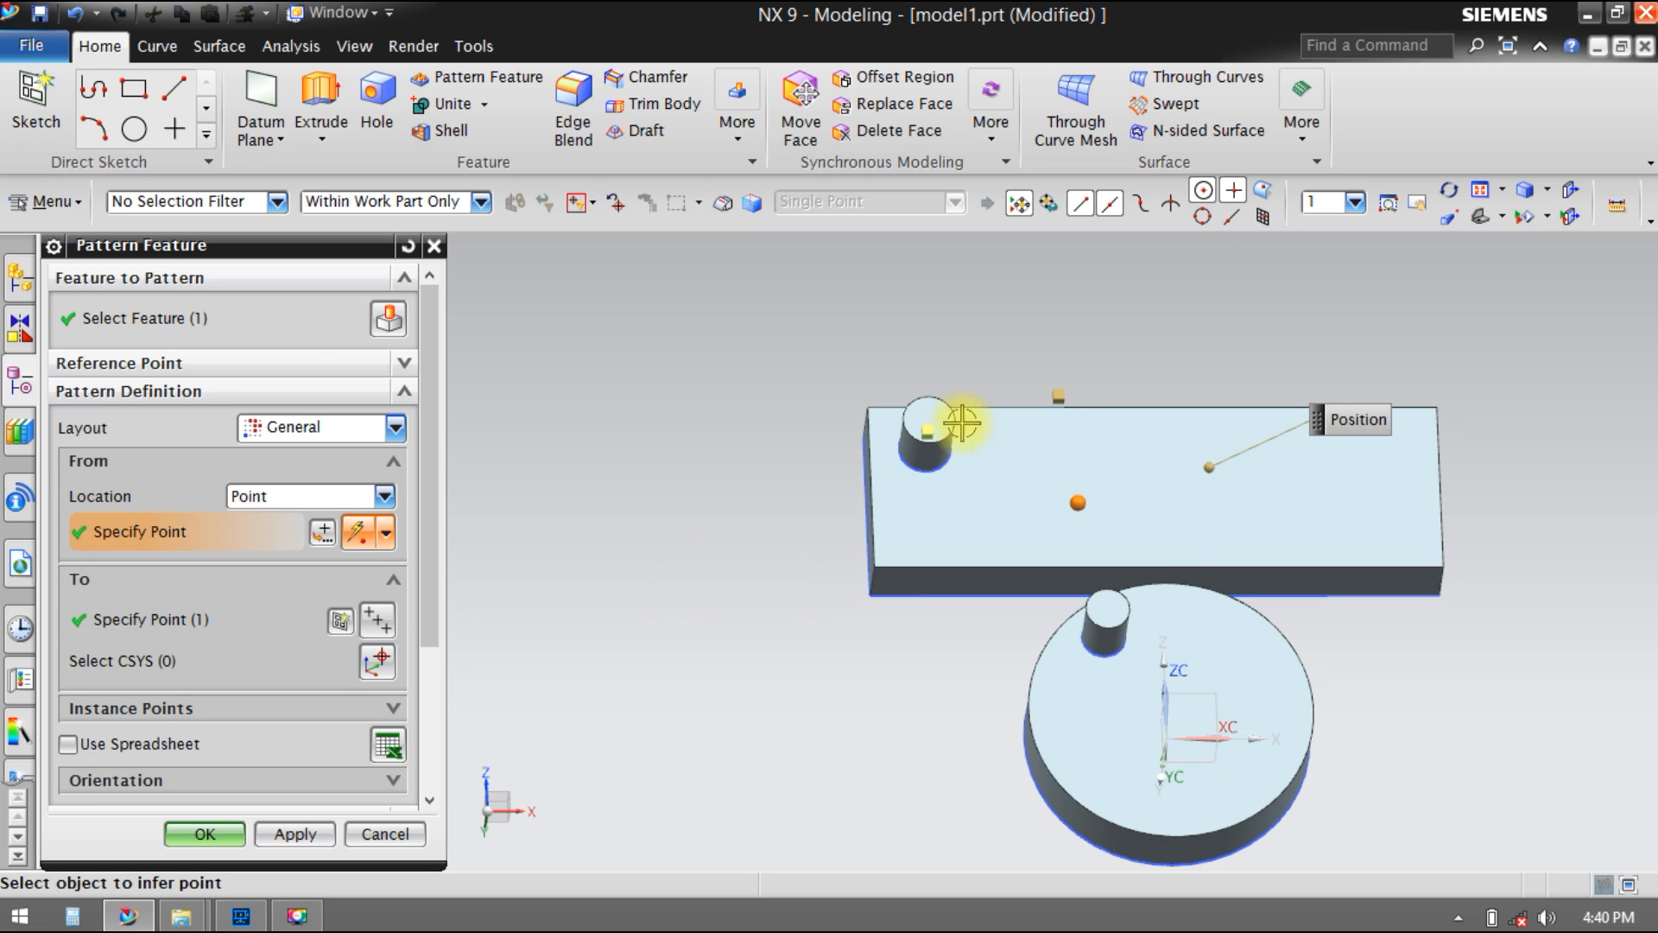
{"action": "left_click", "coordinate": [278, 835]}
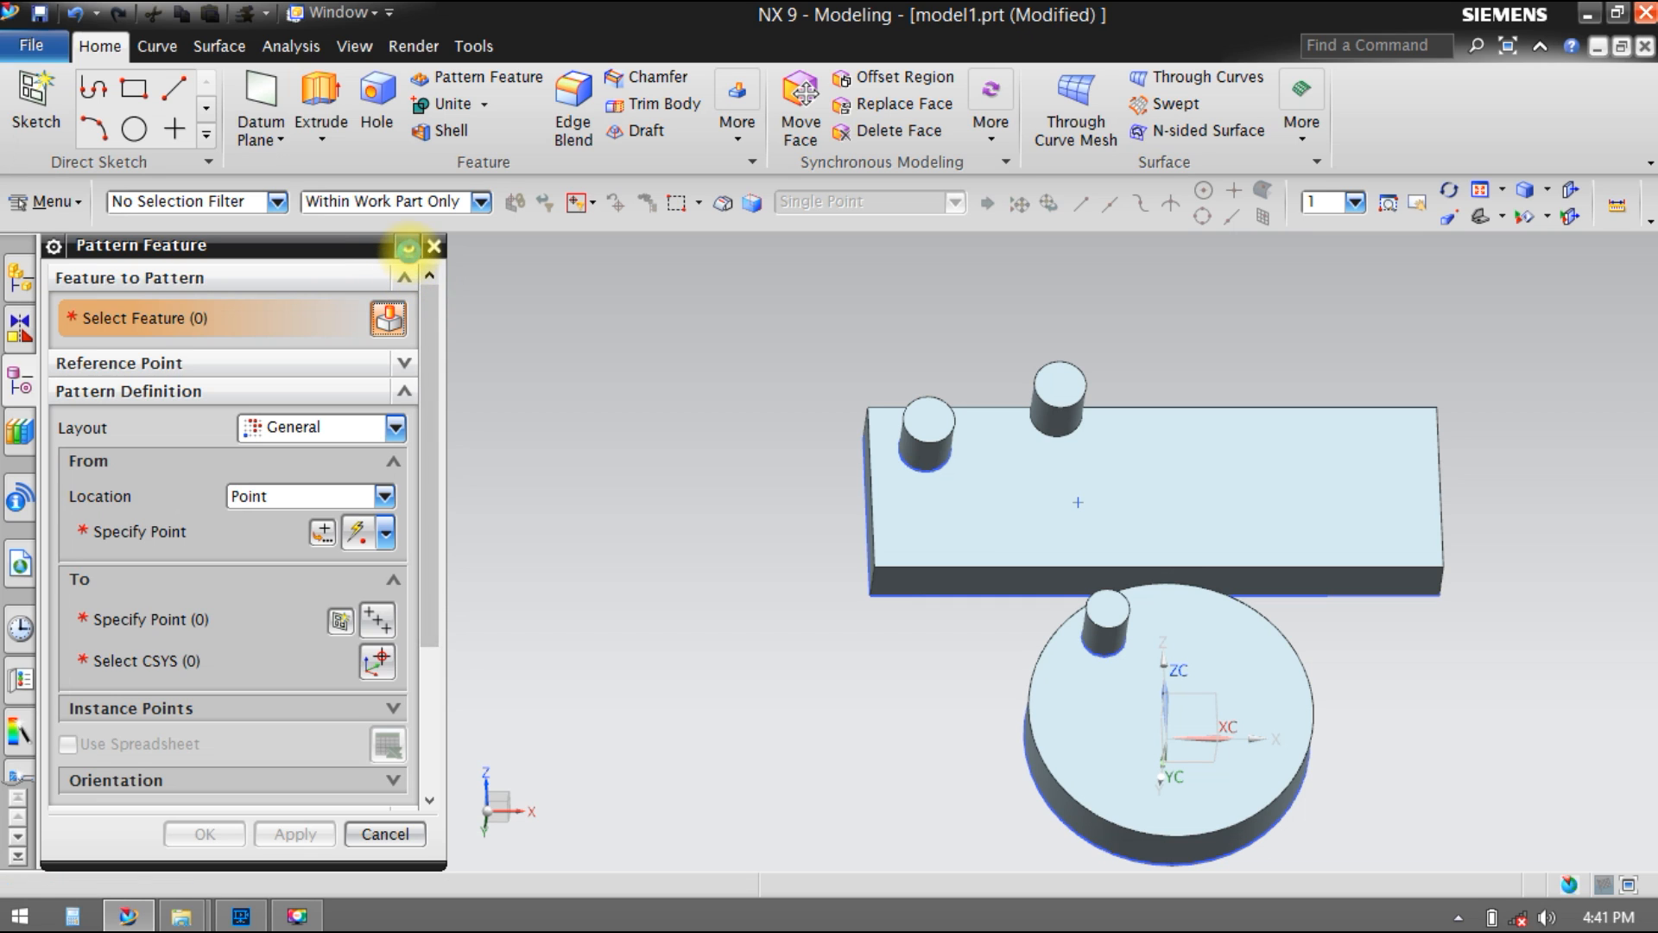
Step: Reset the pattern settings and switch the layout to Circular for the round disc
{"action": "left_click", "coordinate": [407, 248]}
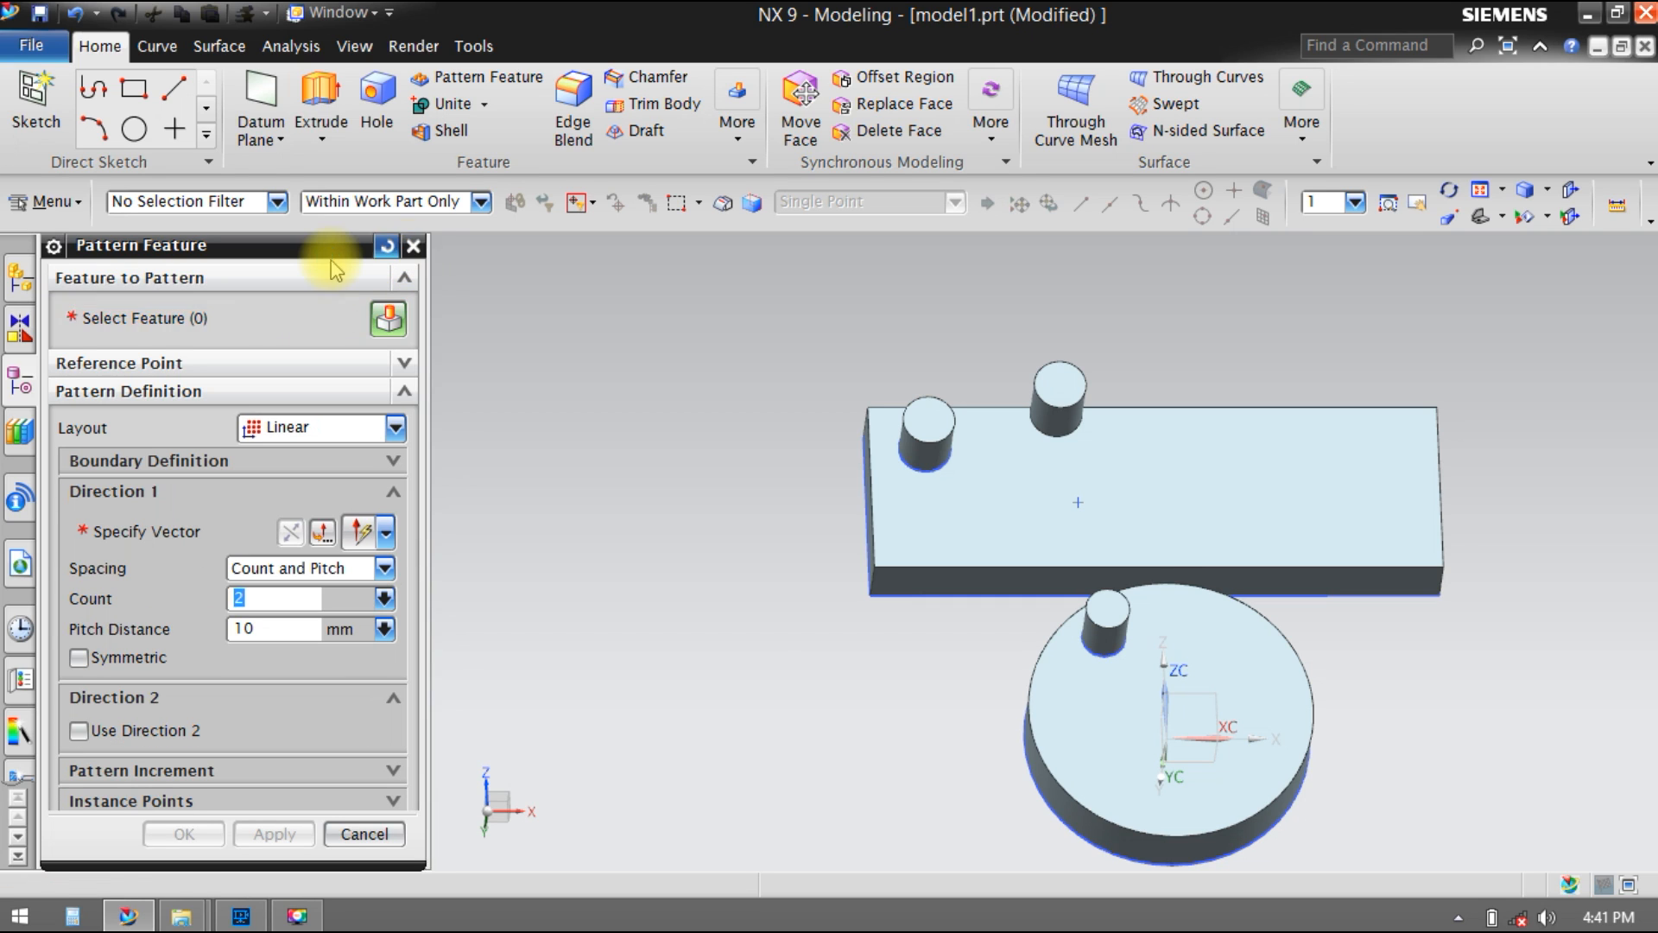
{"action": "left_click", "coordinate": [268, 428]}
{"action": "left_click", "coordinate": [292, 492]}
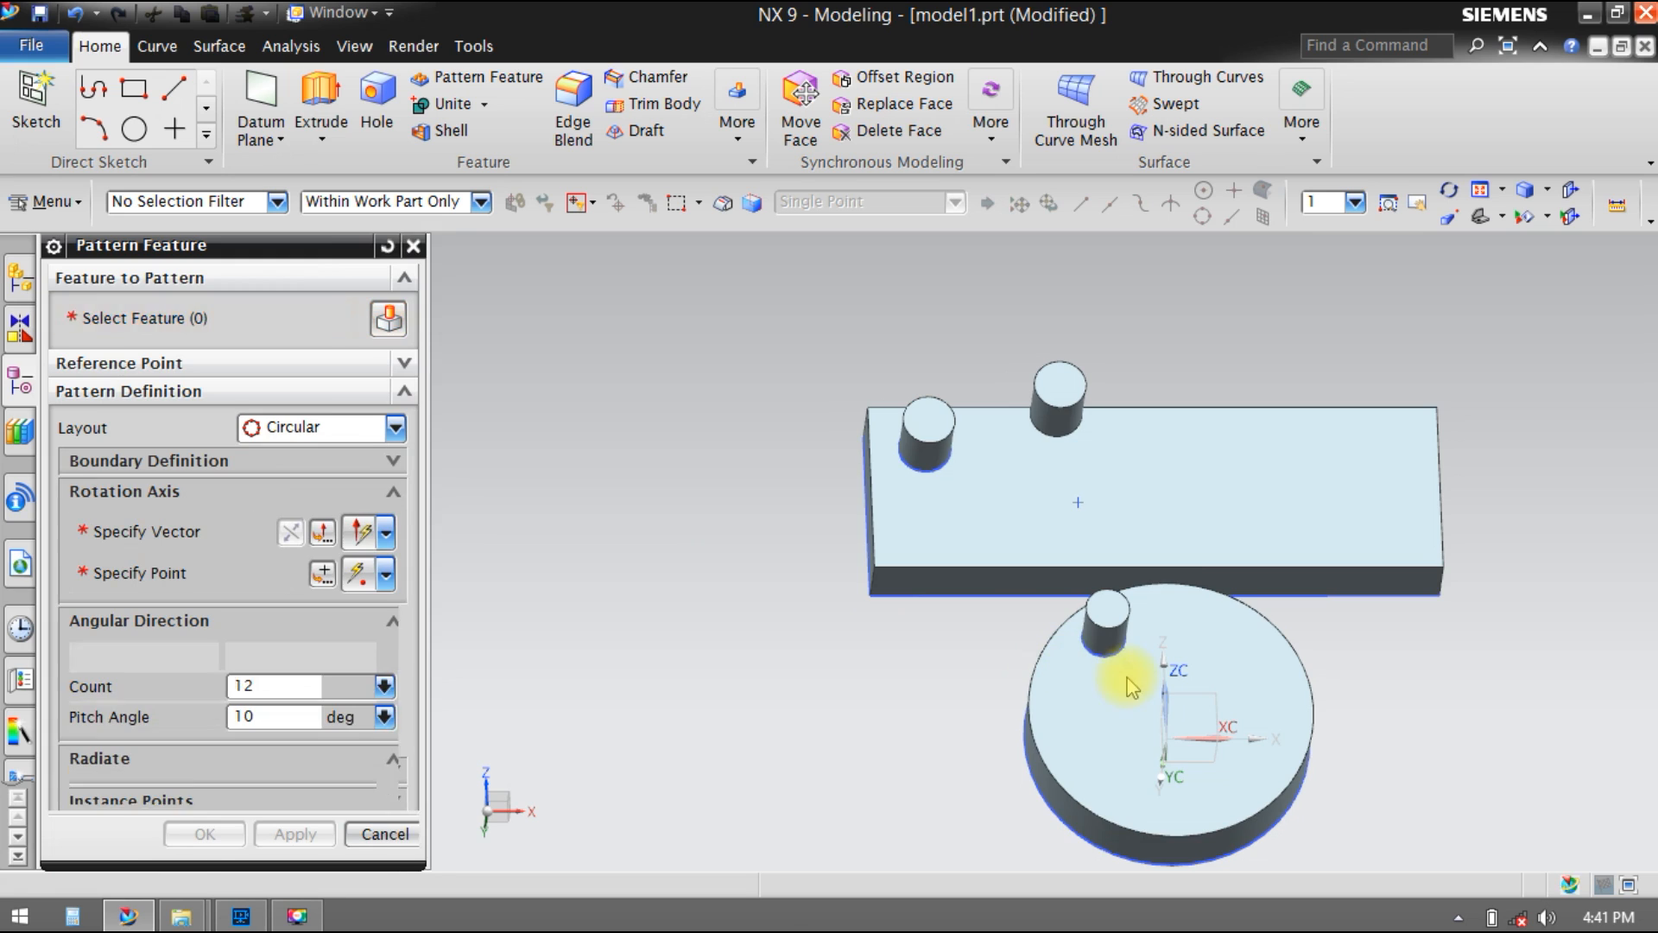
{"action": "middle_click_drag", "start_coordinate": [1114, 678], "coordinate": [825, 571], "text": "shift"}
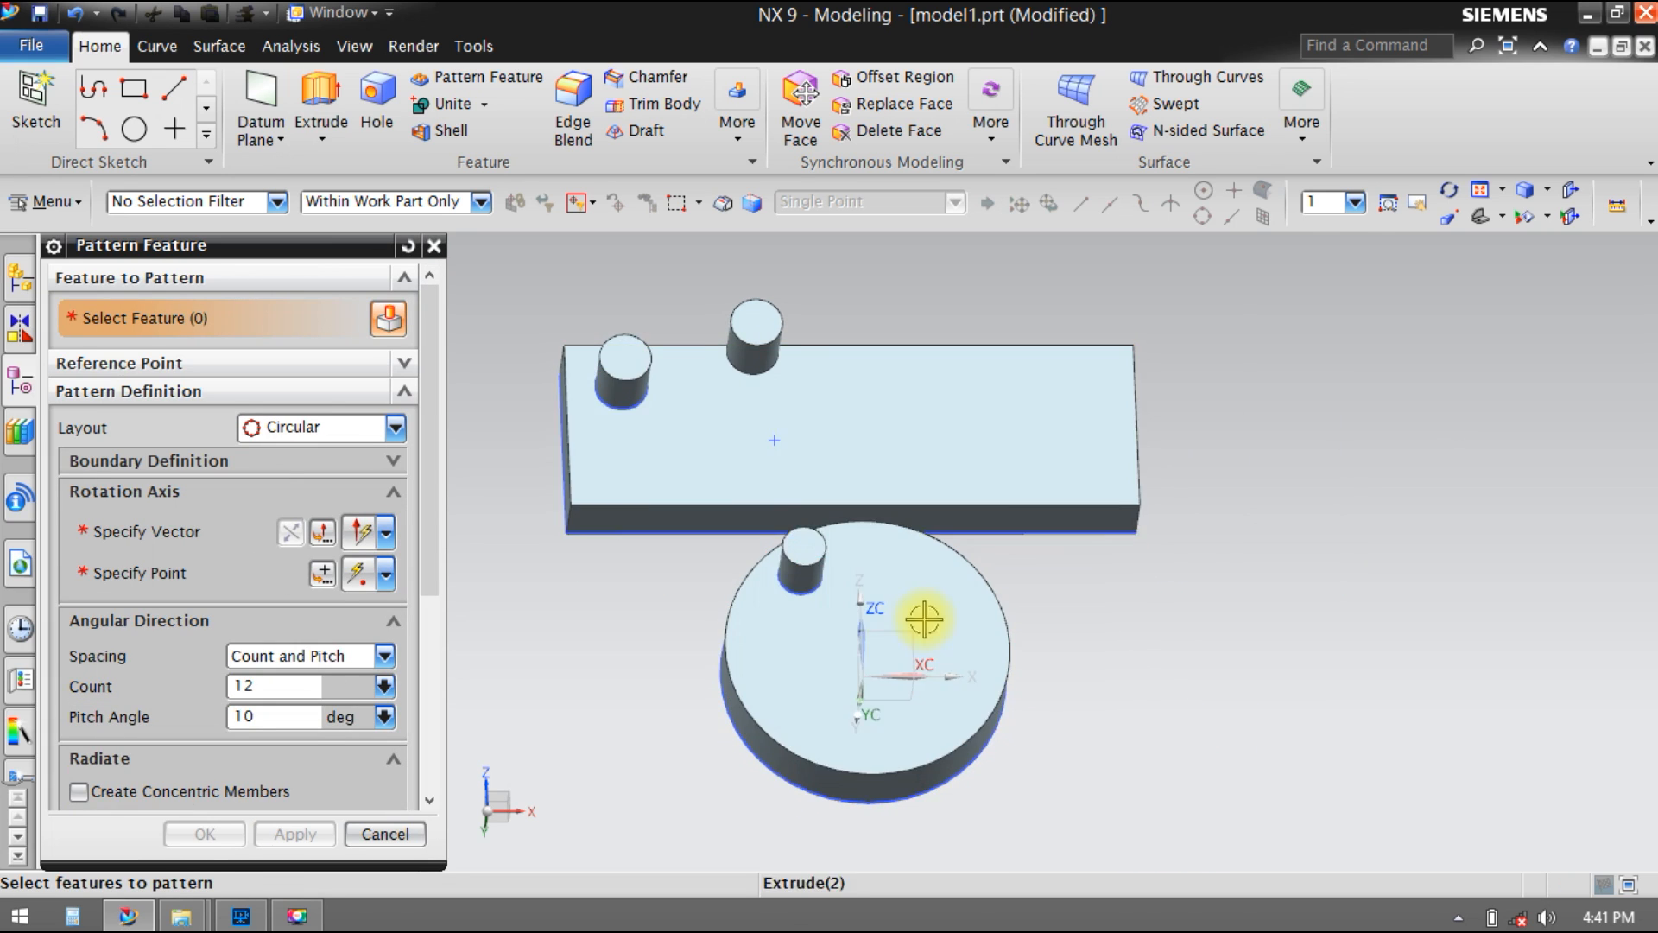
Step: Close the circular pattern setup and undo the General pattern applied to the block's small cylinder
{"action": "middle_click_drag", "start_coordinate": [924, 616], "coordinate": [918, 630]}
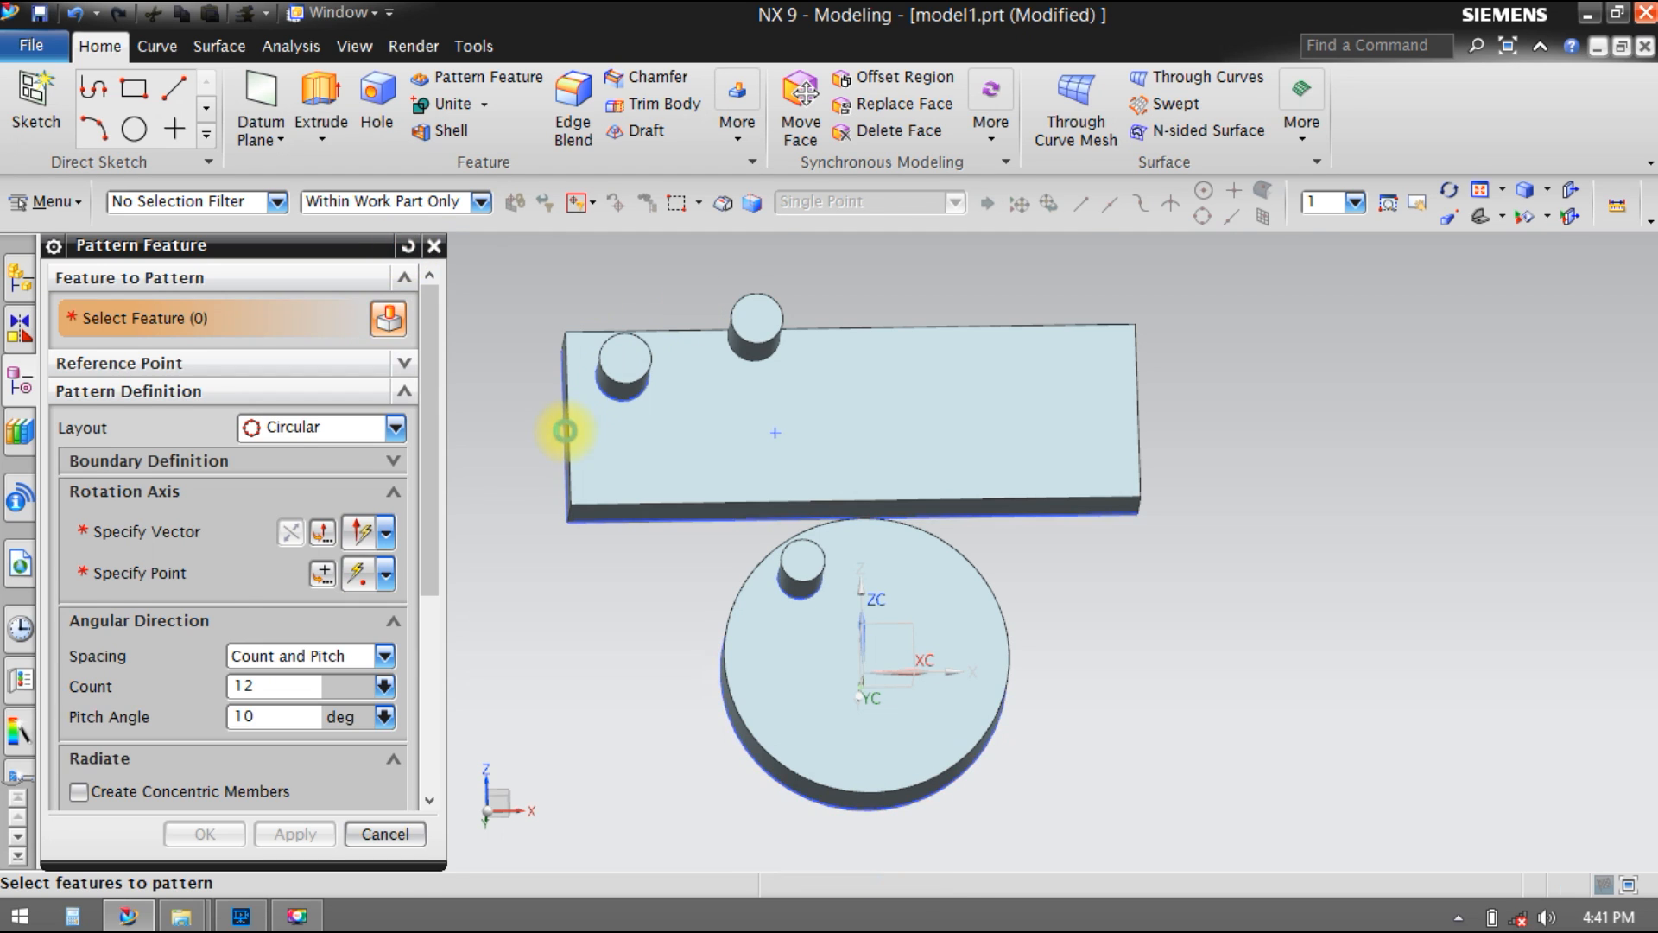
{"action": "key", "text": "Escape"}
{"action": "key", "text": "ctrl+z"}
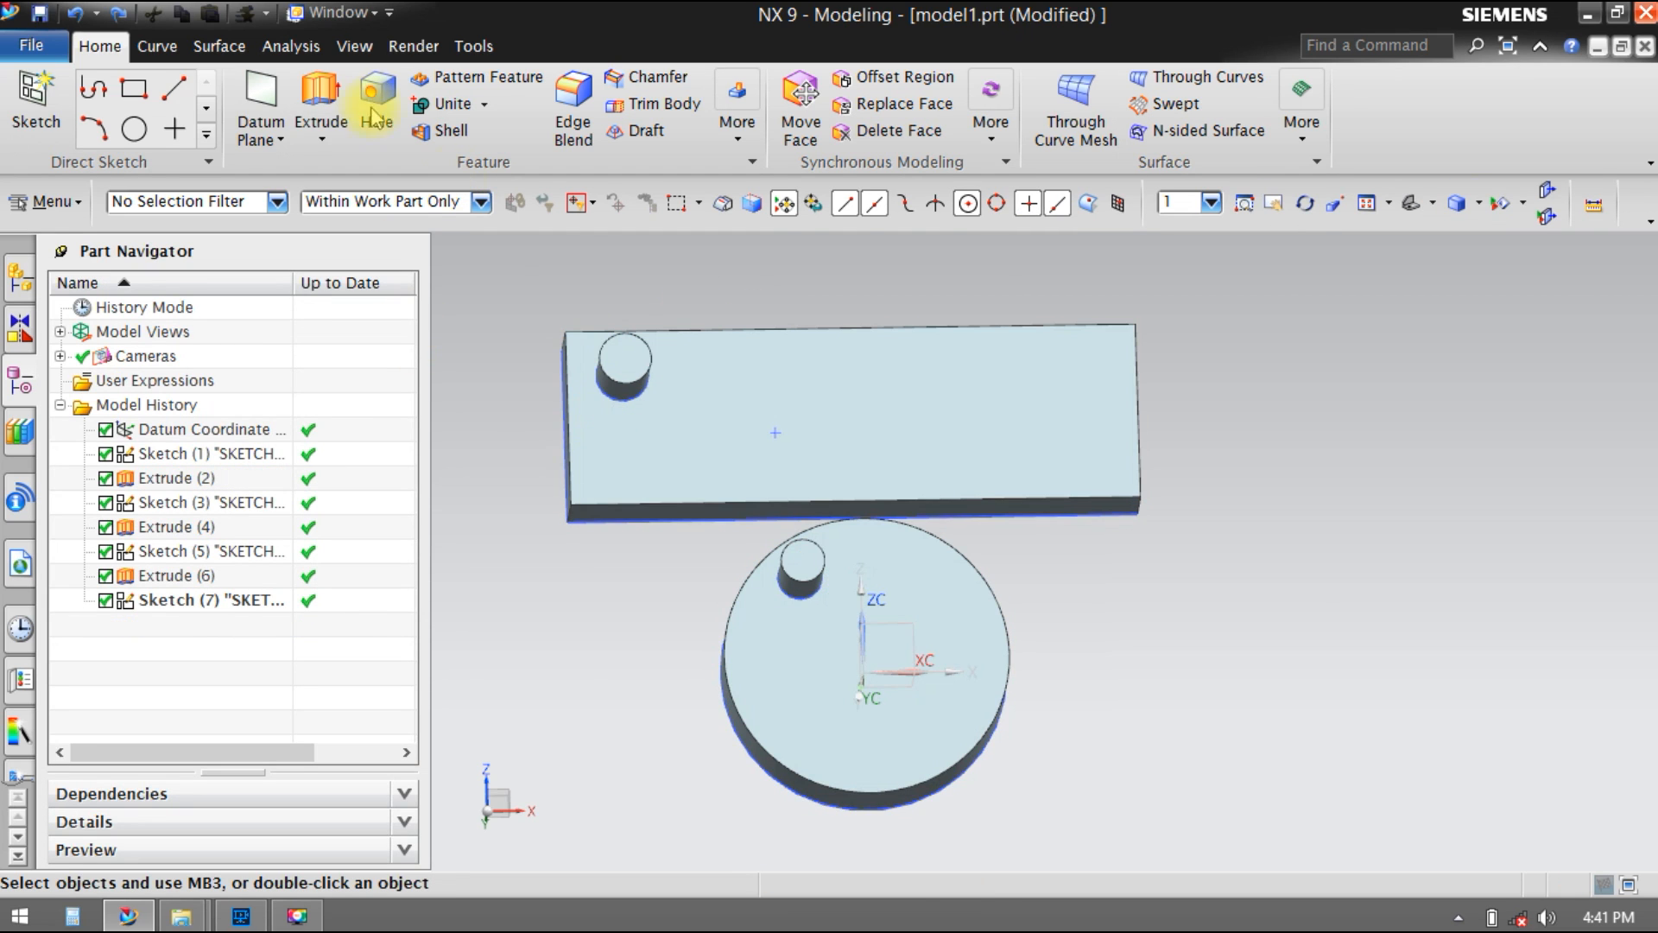
Step: Set up a General pattern of the block's small cylinder from its top centre to the existing sketch point on the block
{"action": "left_click", "coordinate": [458, 77]}
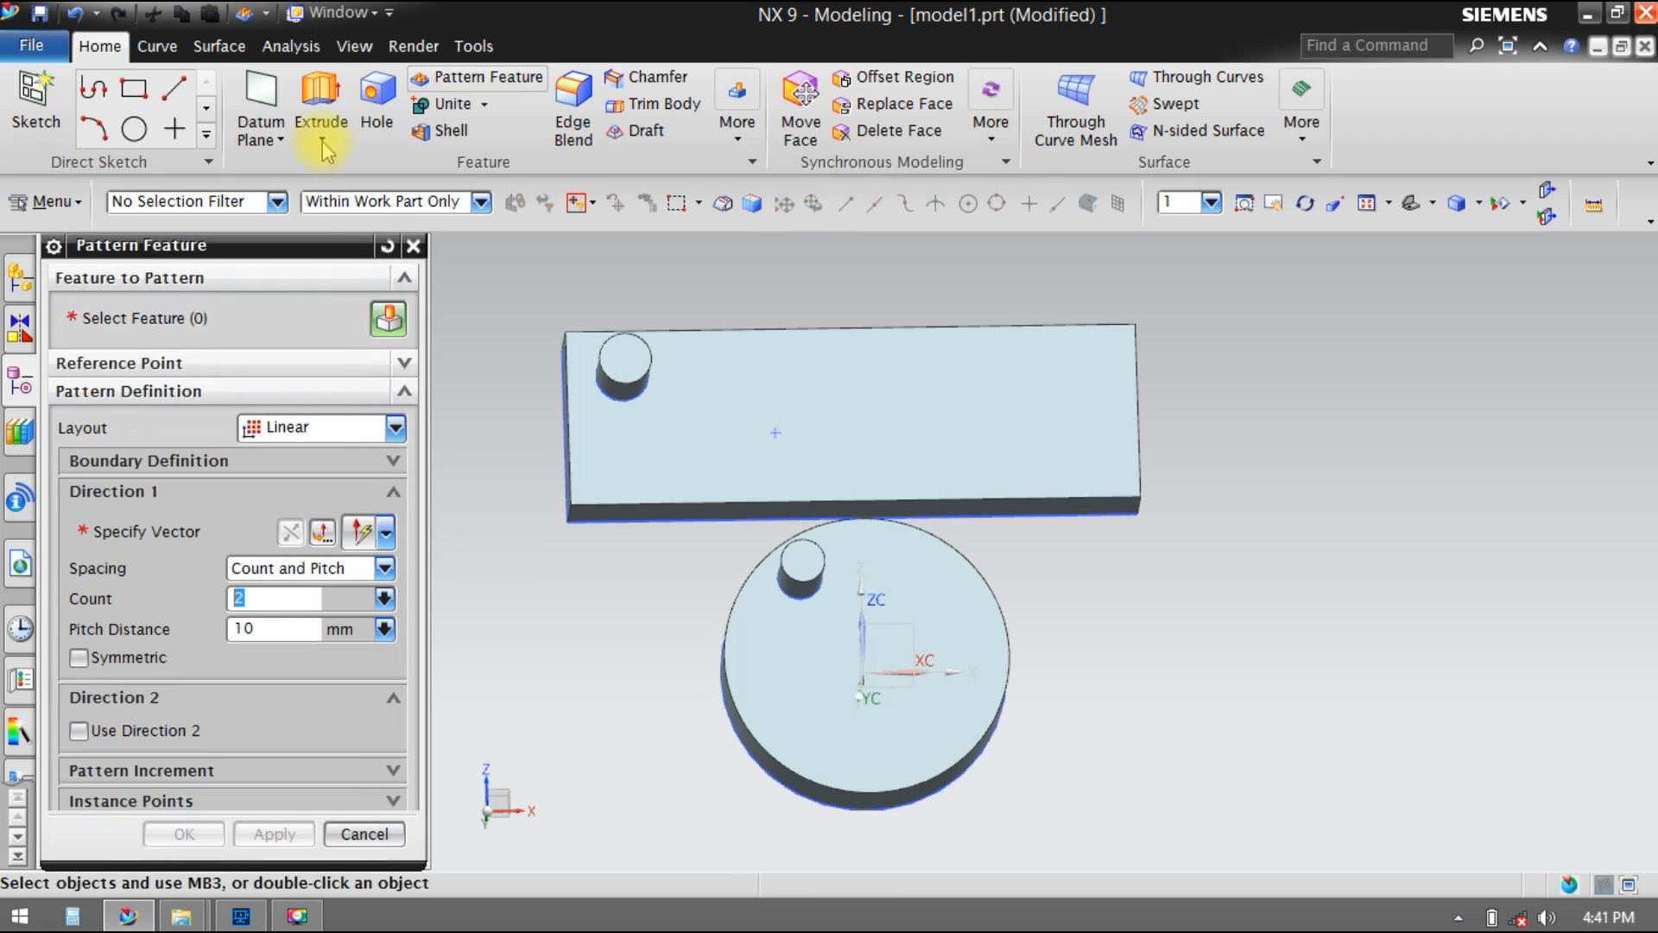
{"action": "left_click", "coordinate": [620, 363]}
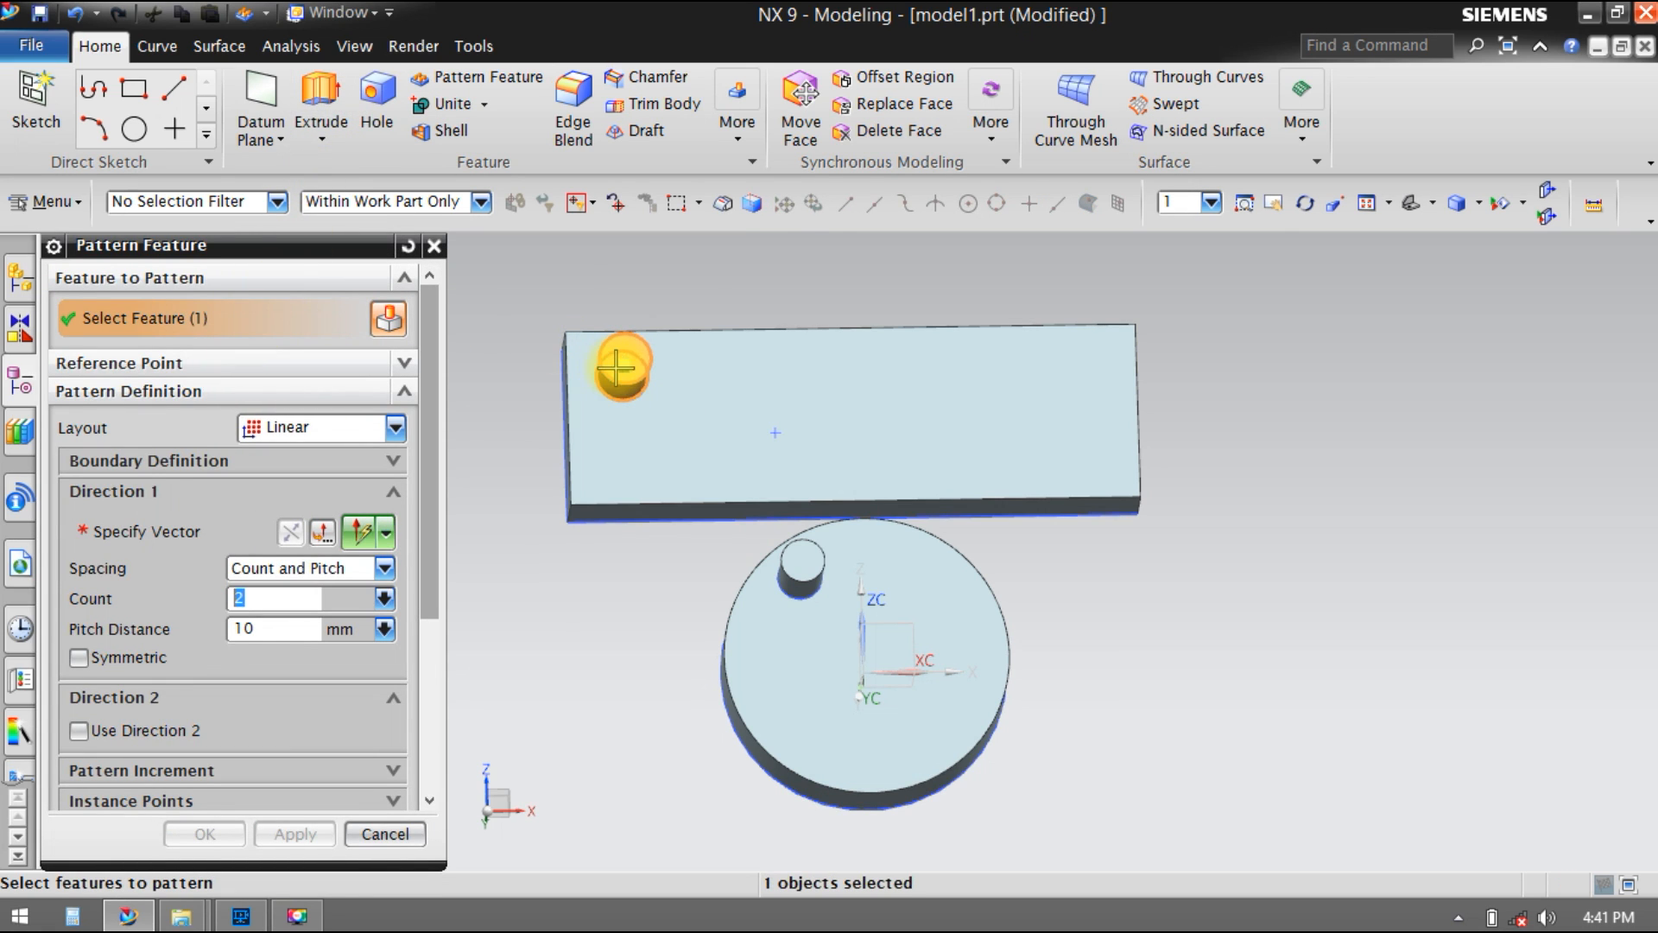
{"action": "left_click", "coordinate": [247, 426]}
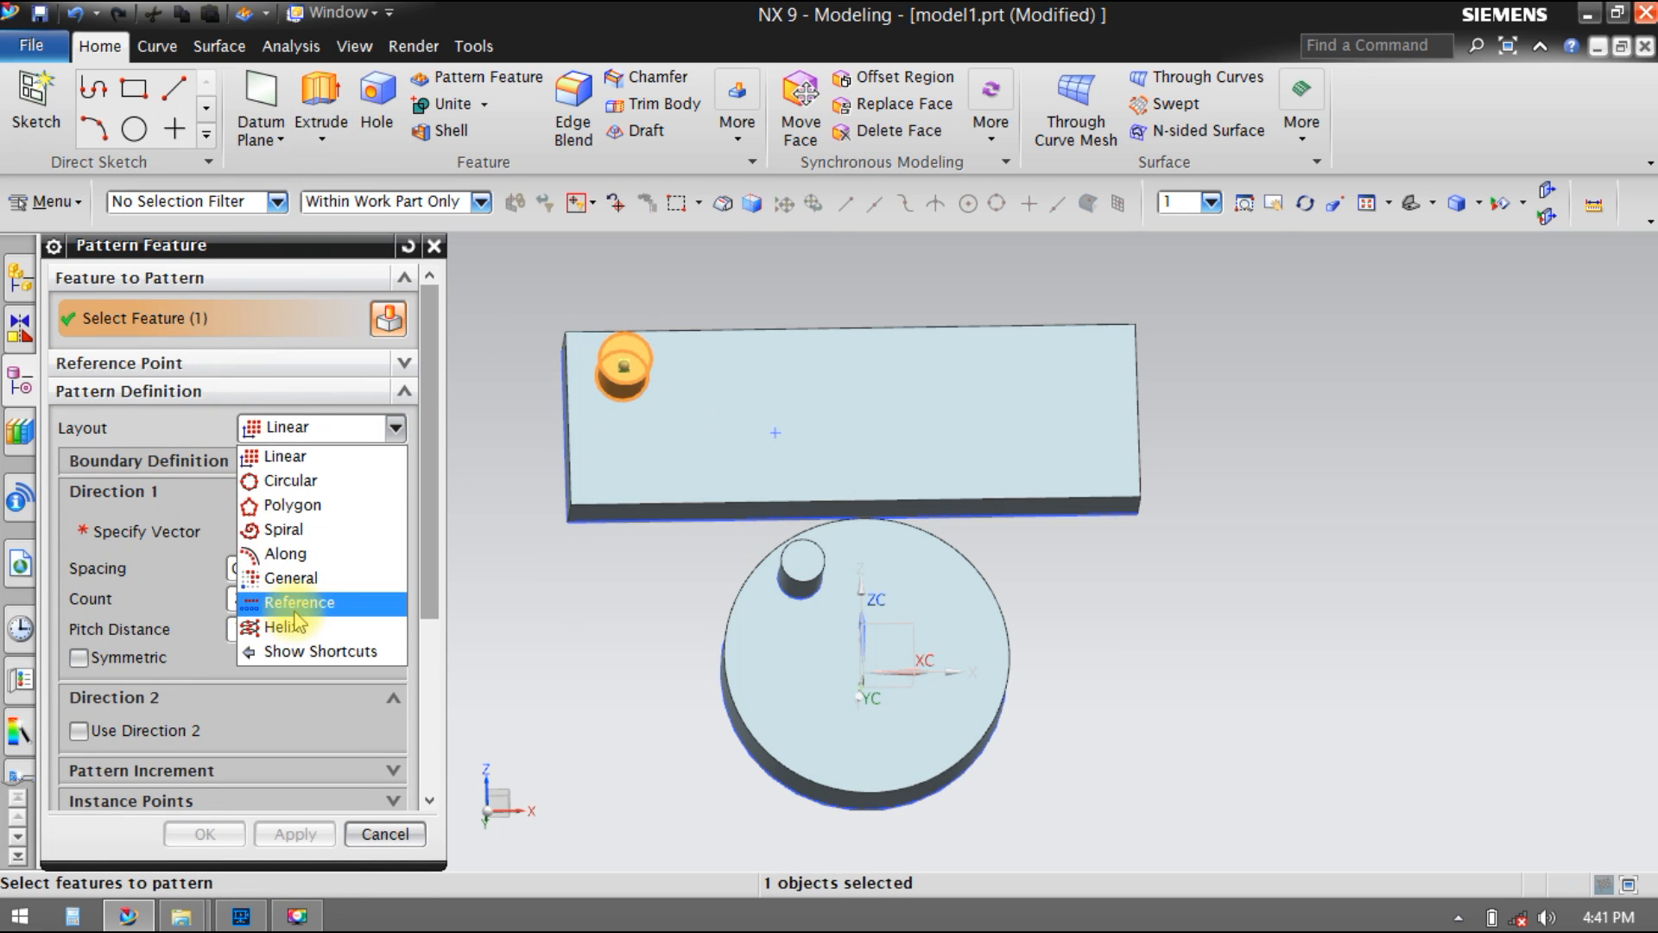
{"action": "left_click", "coordinate": [324, 580]}
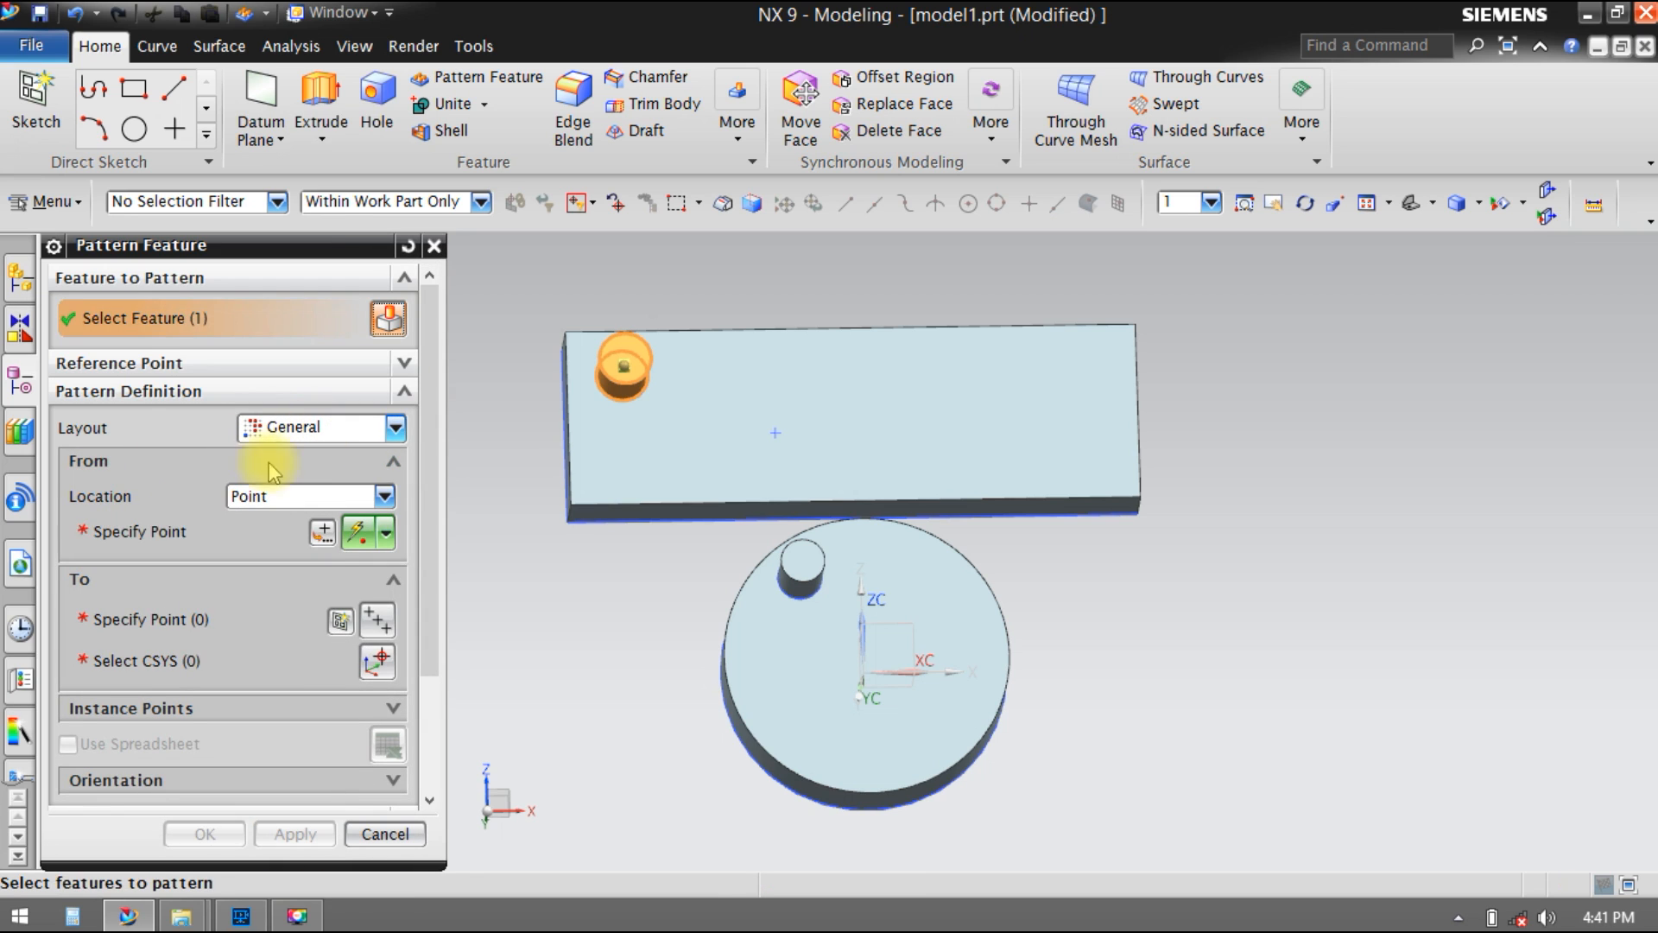
{"action": "left_click", "coordinate": [154, 540]}
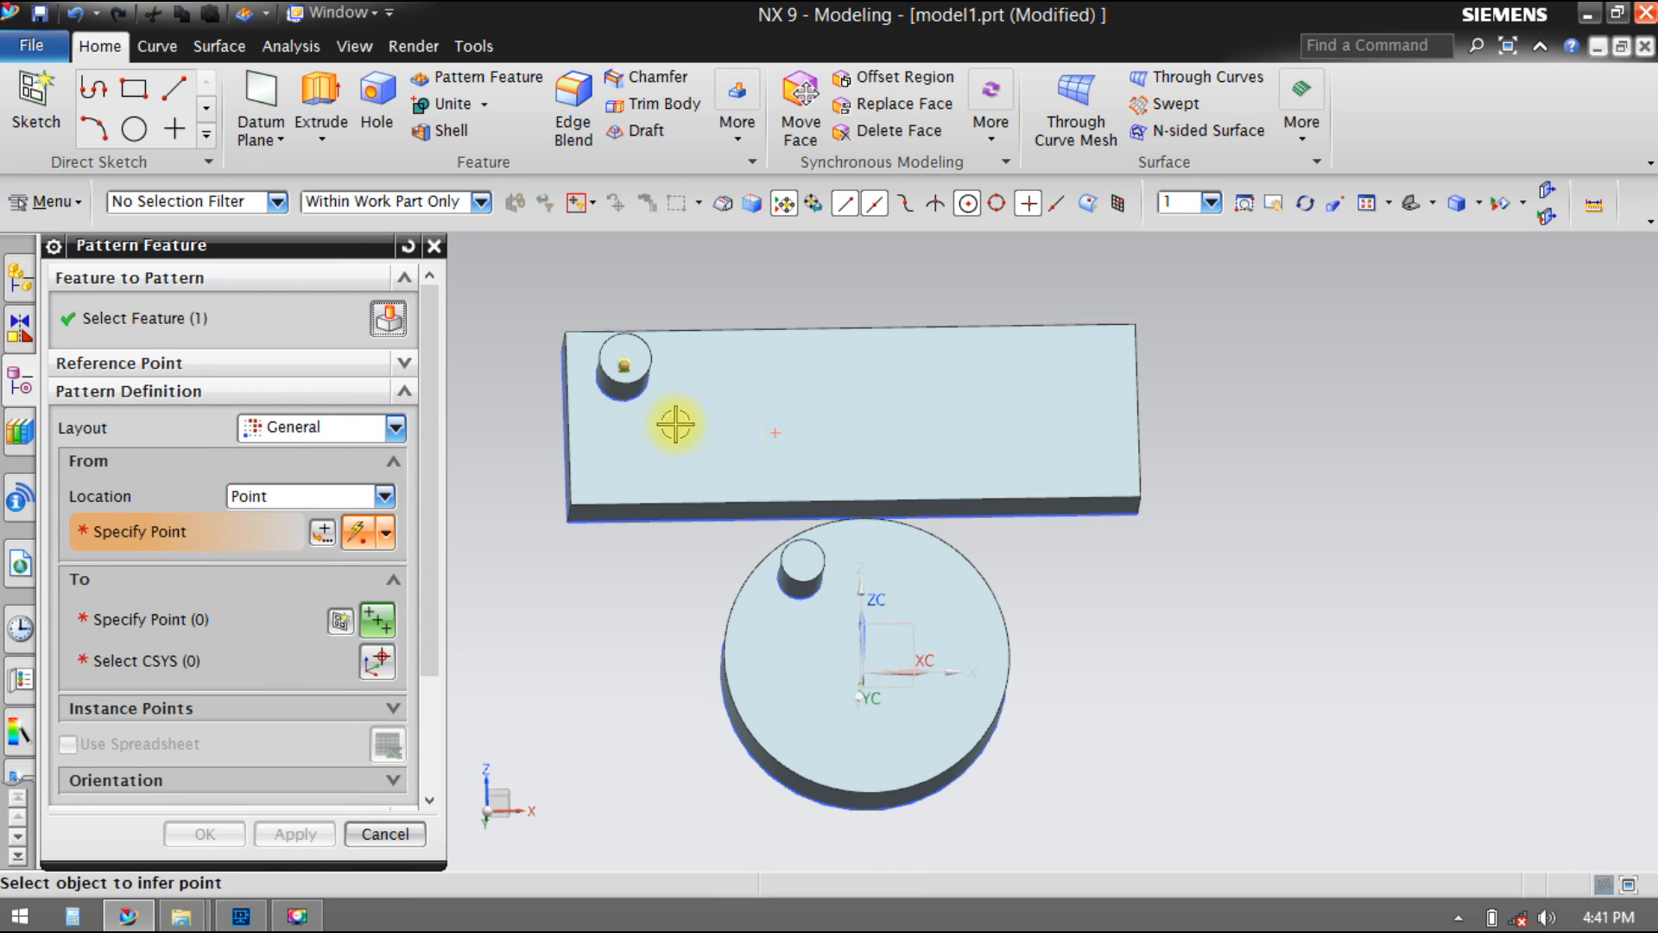
{"action": "left_click", "coordinate": [625, 364]}
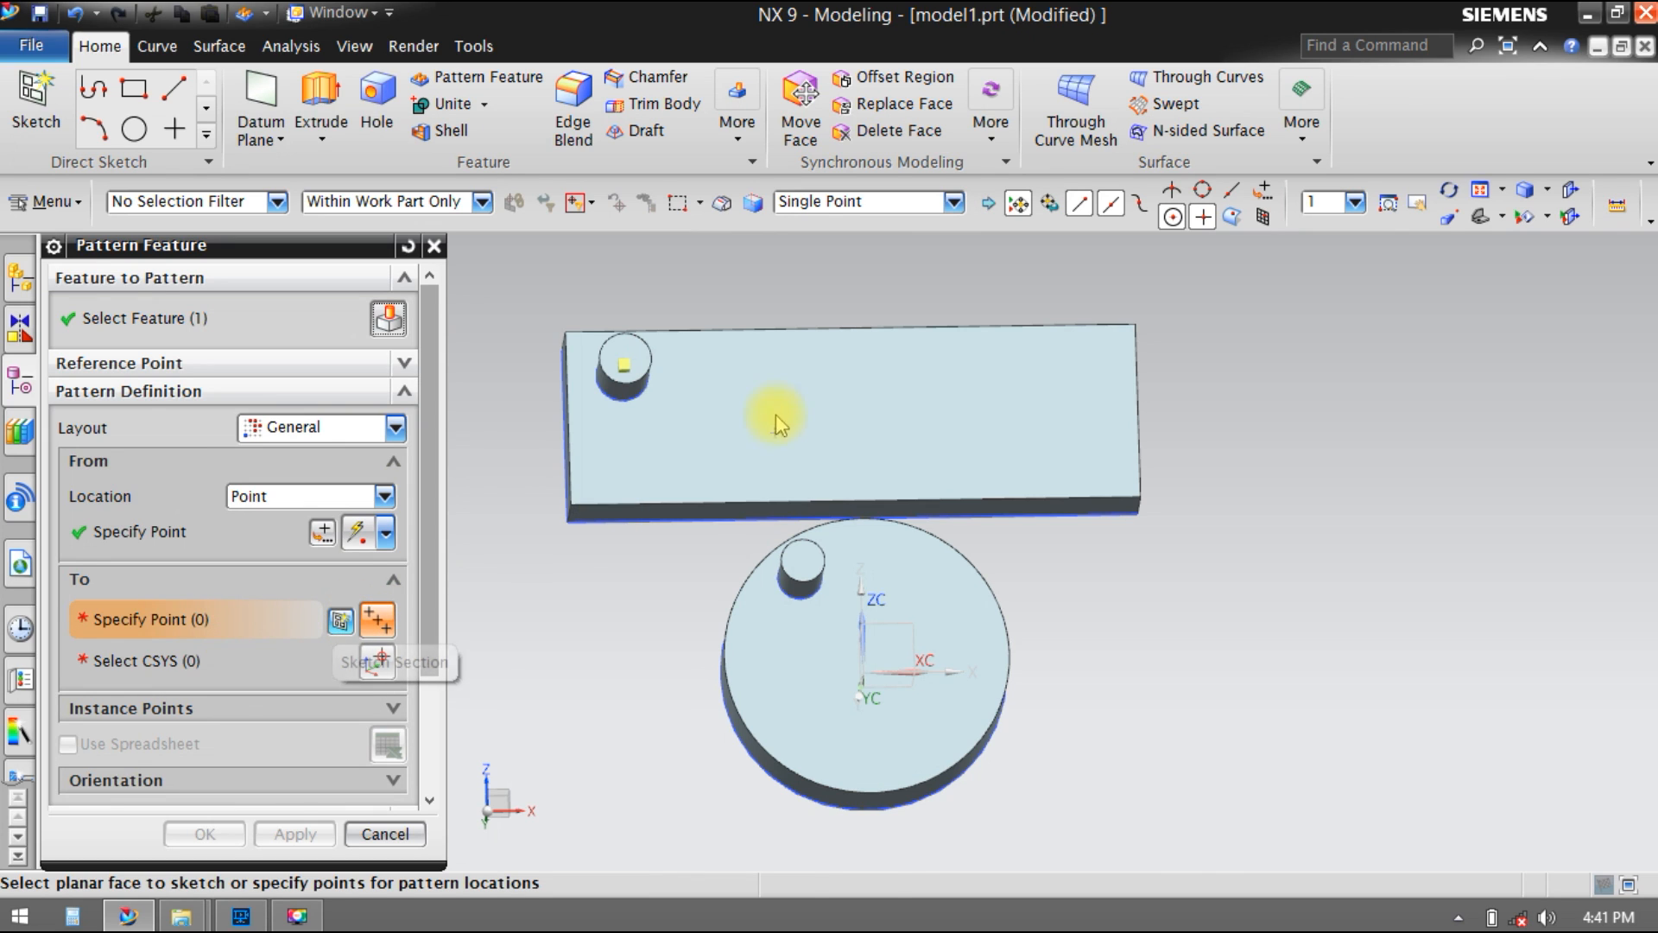
{"action": "left_click", "coordinate": [774, 431]}
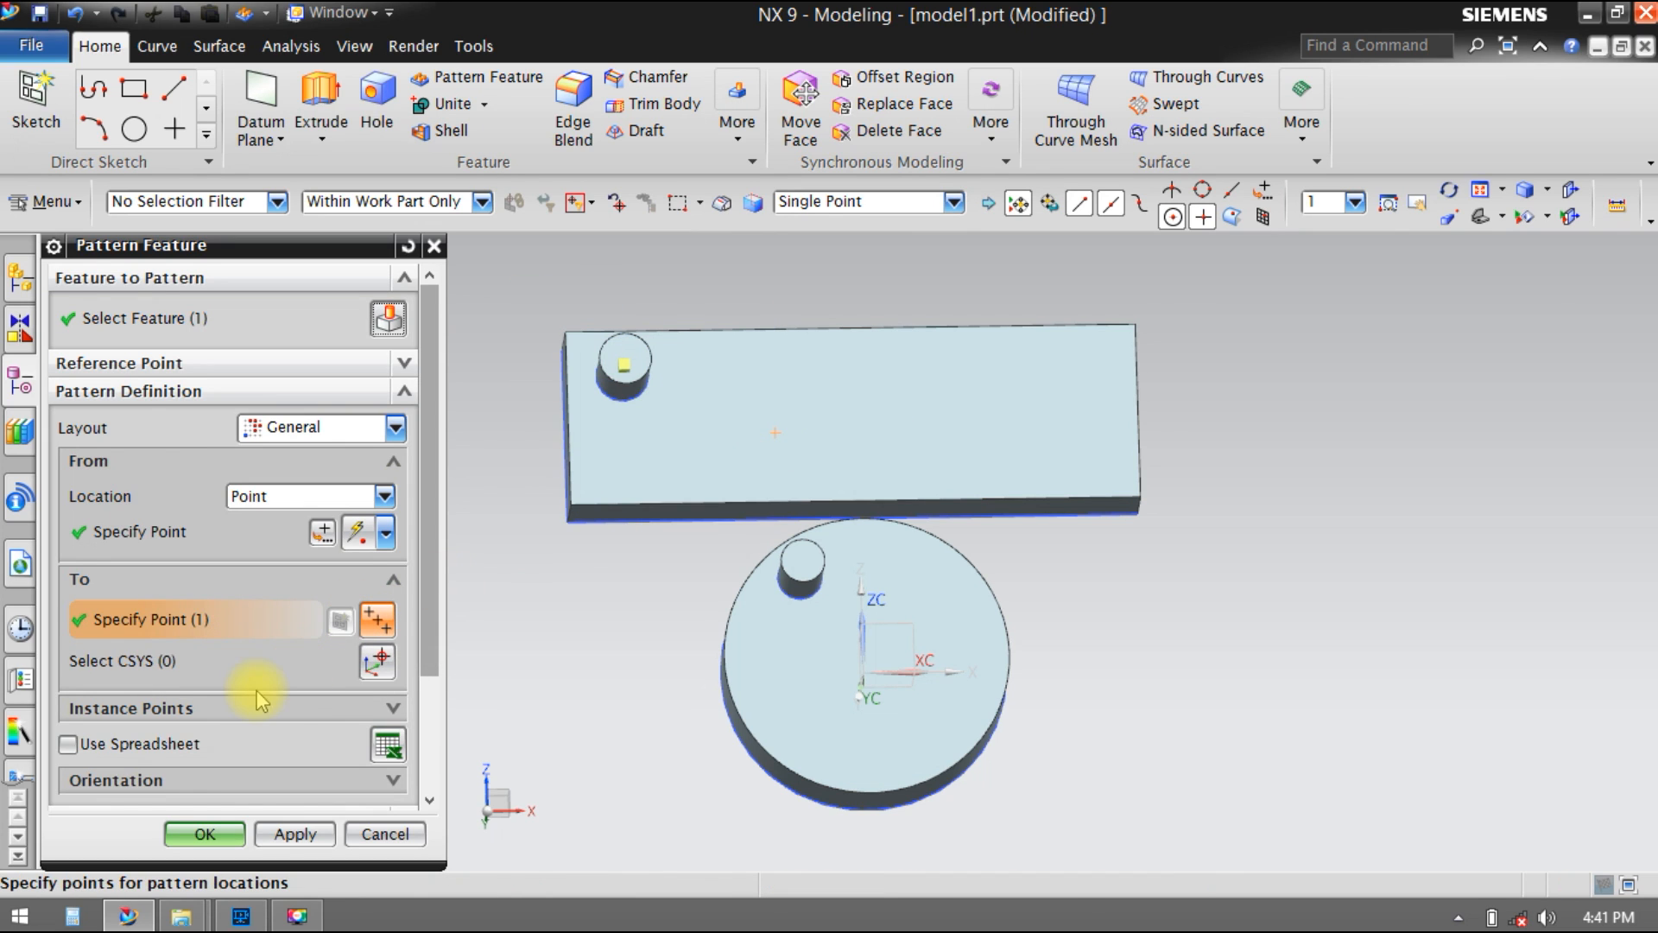
Step: Try to show the General pattern's result, close the information report, and reset the pattern settings
{"action": "scroll", "coordinate": [256, 691], "scroll_direction": "down", "scroll_amount": 3}
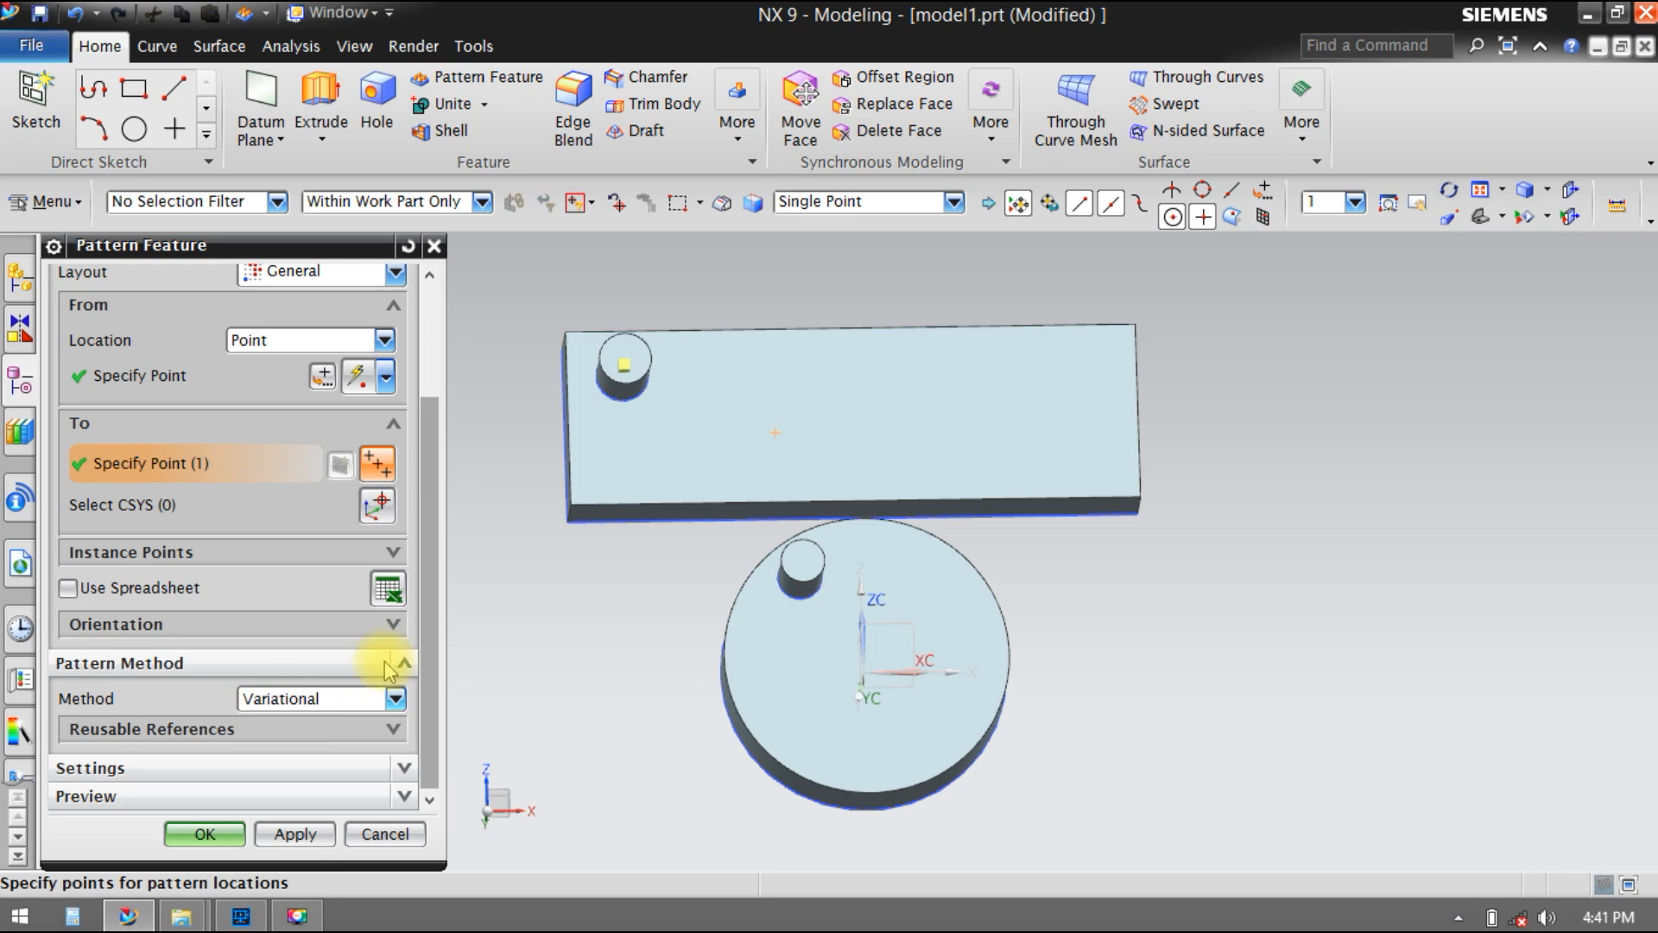
{"action": "left_click", "coordinate": [316, 795]}
{"action": "left_click", "coordinate": [390, 780]}
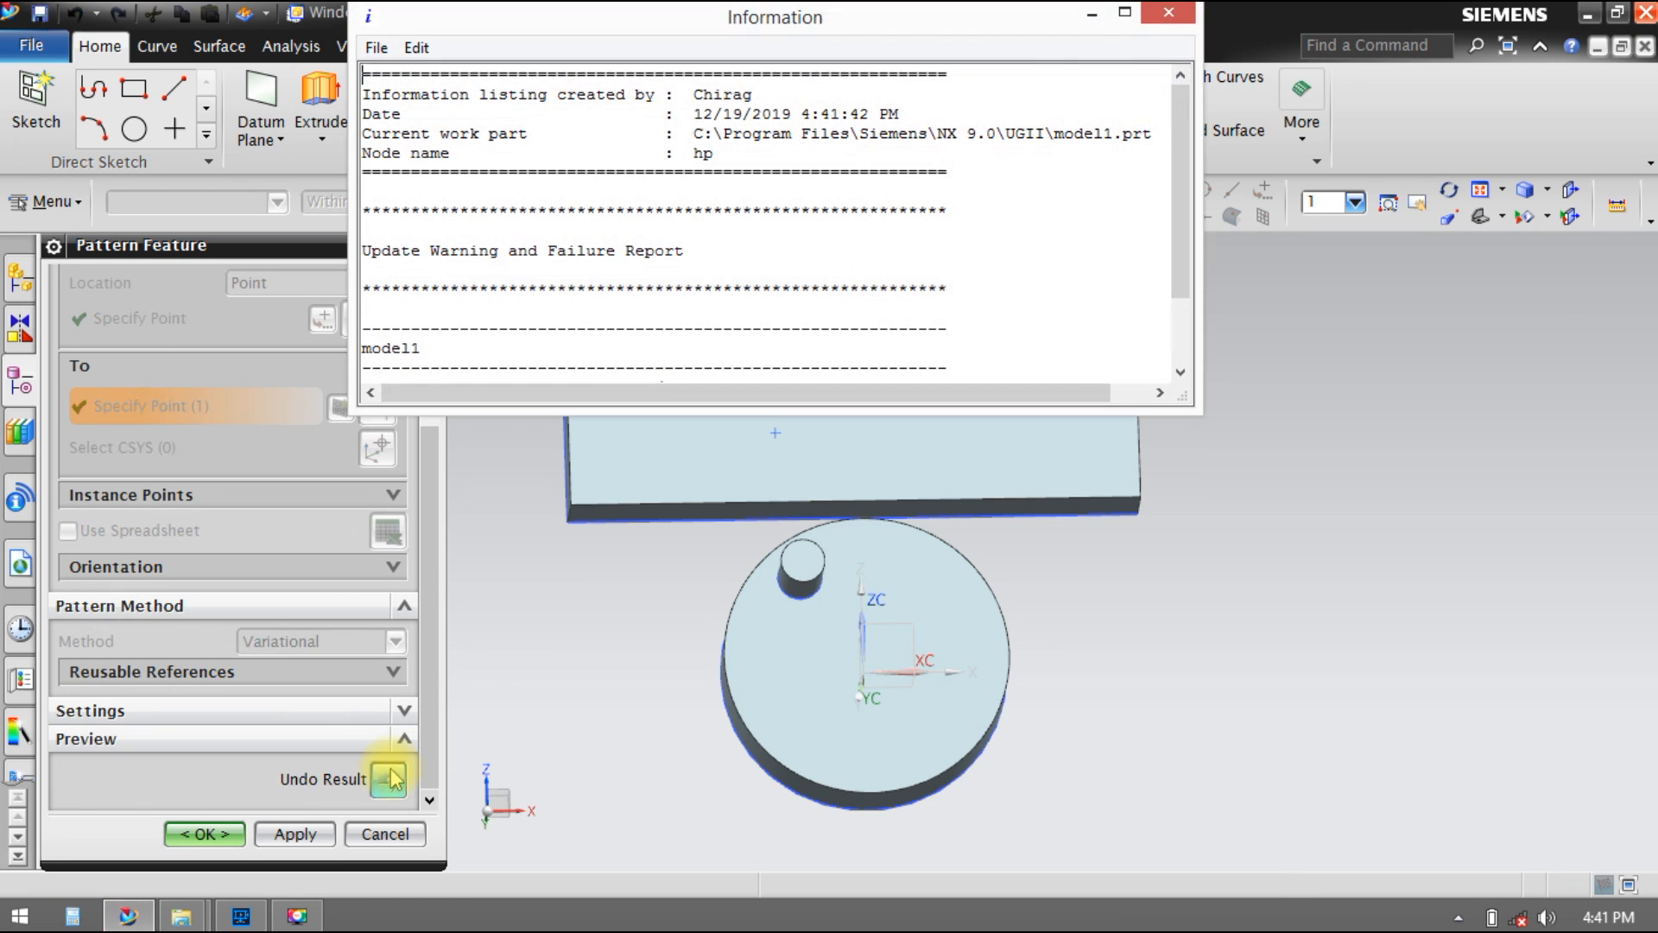
{"action": "left_click", "coordinate": [1170, 15]}
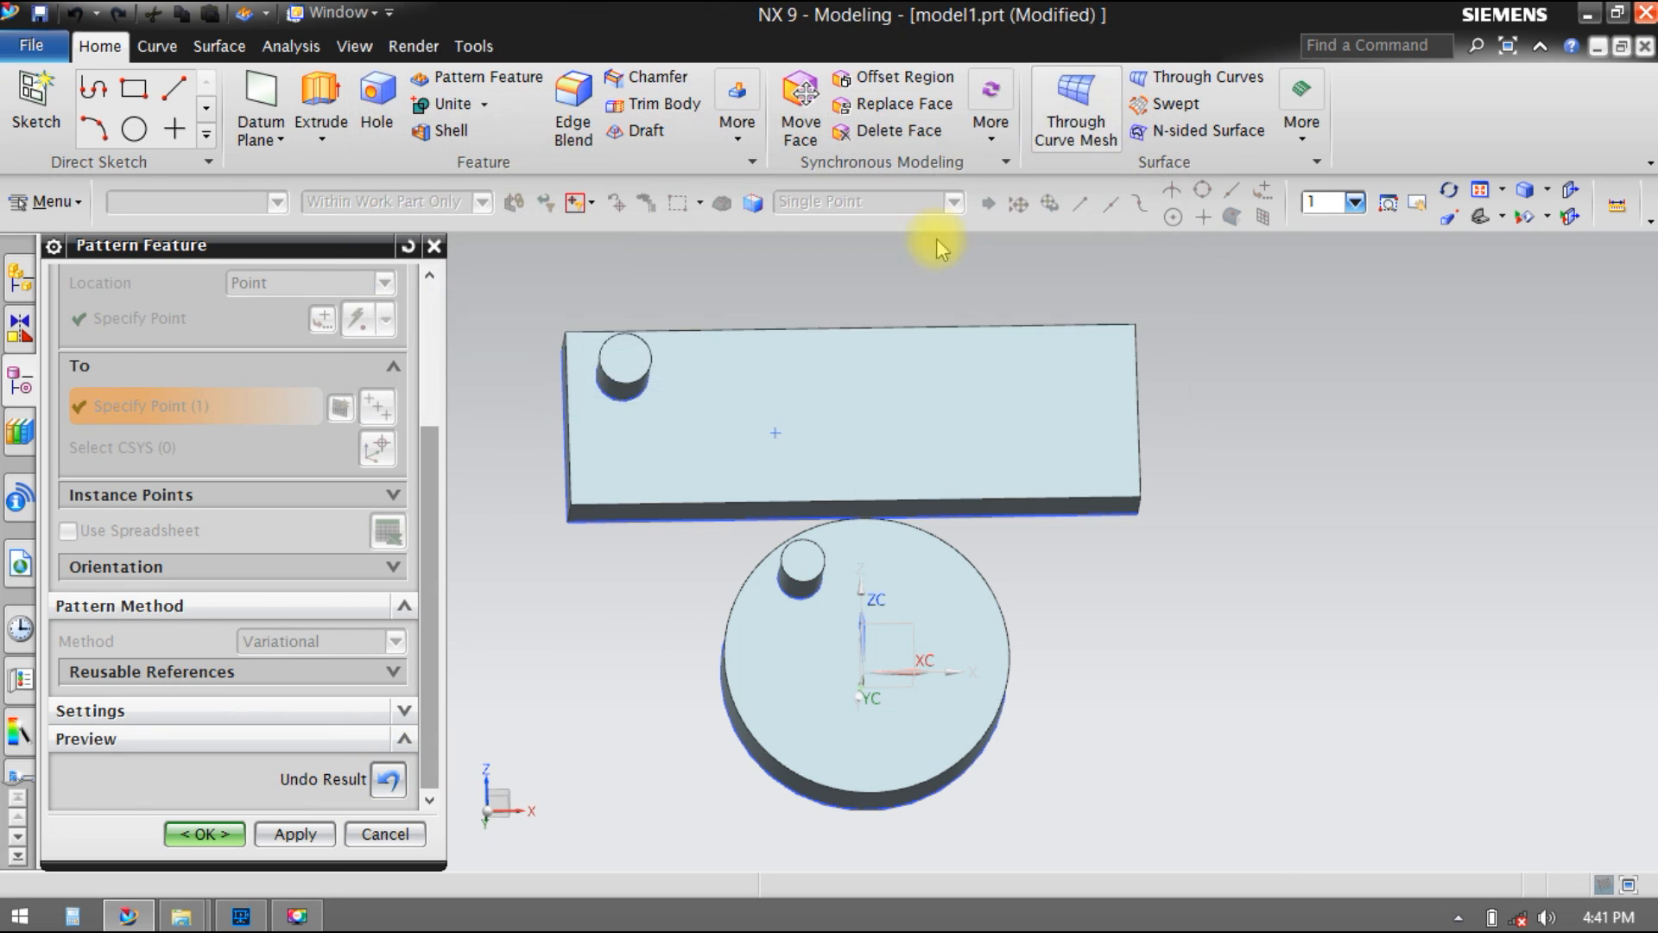
{"action": "scroll", "coordinate": [394, 547], "scroll_direction": "up", "scroll_amount": 4}
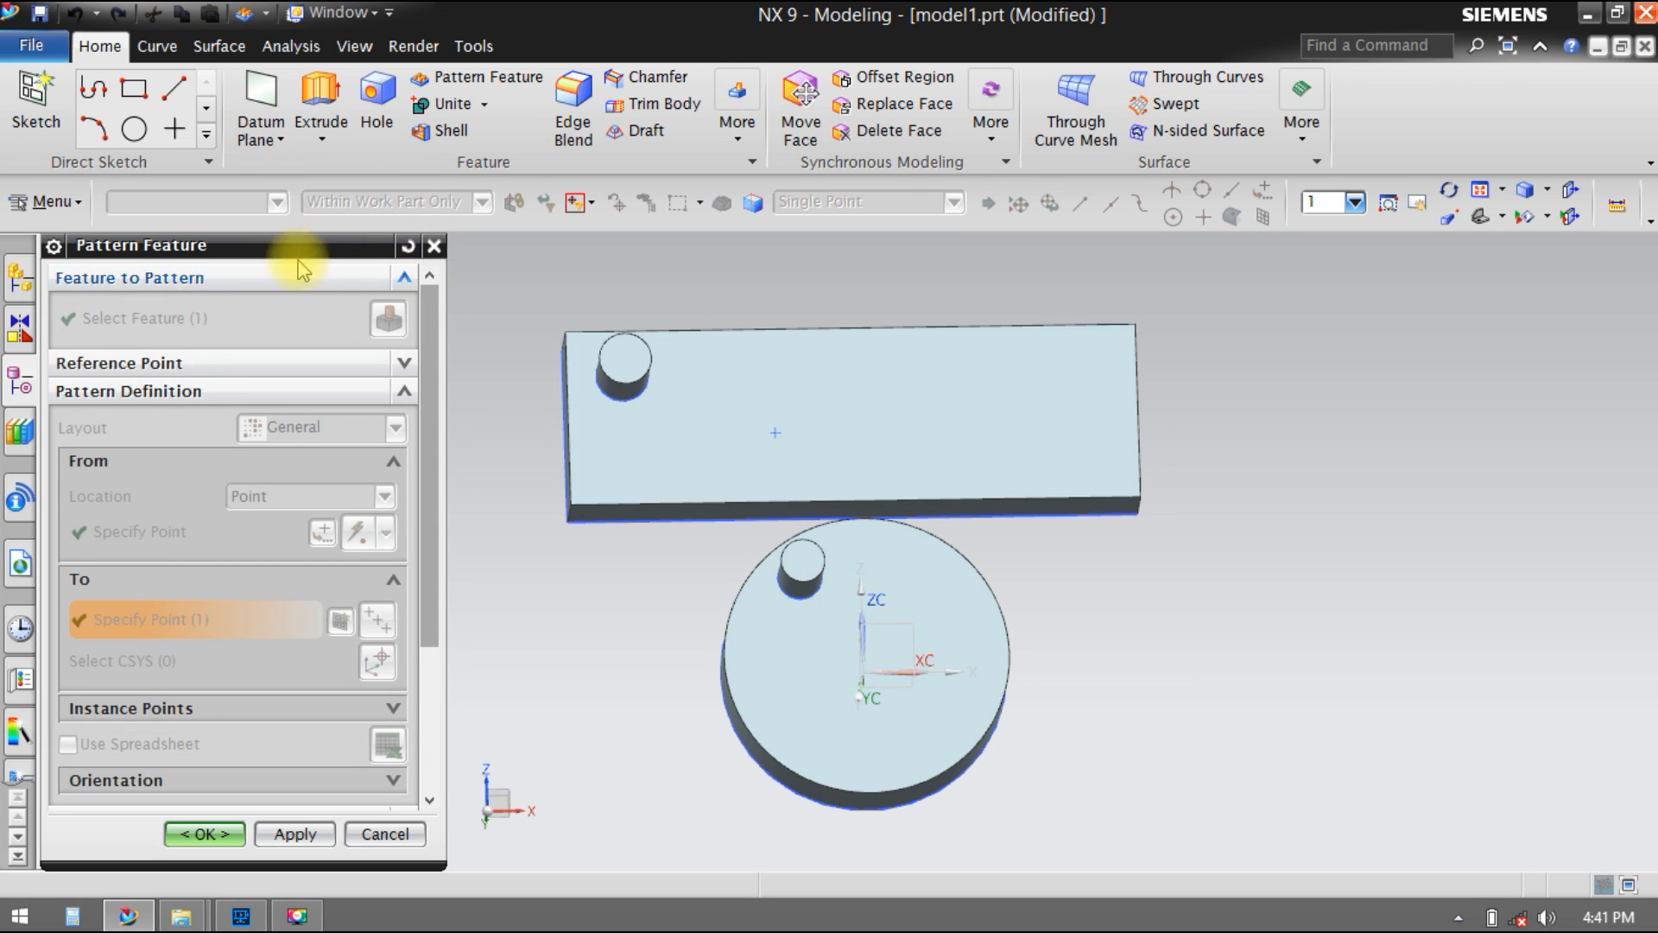
{"action": "scroll", "coordinate": [337, 544], "scroll_direction": "down", "scroll_amount": 3}
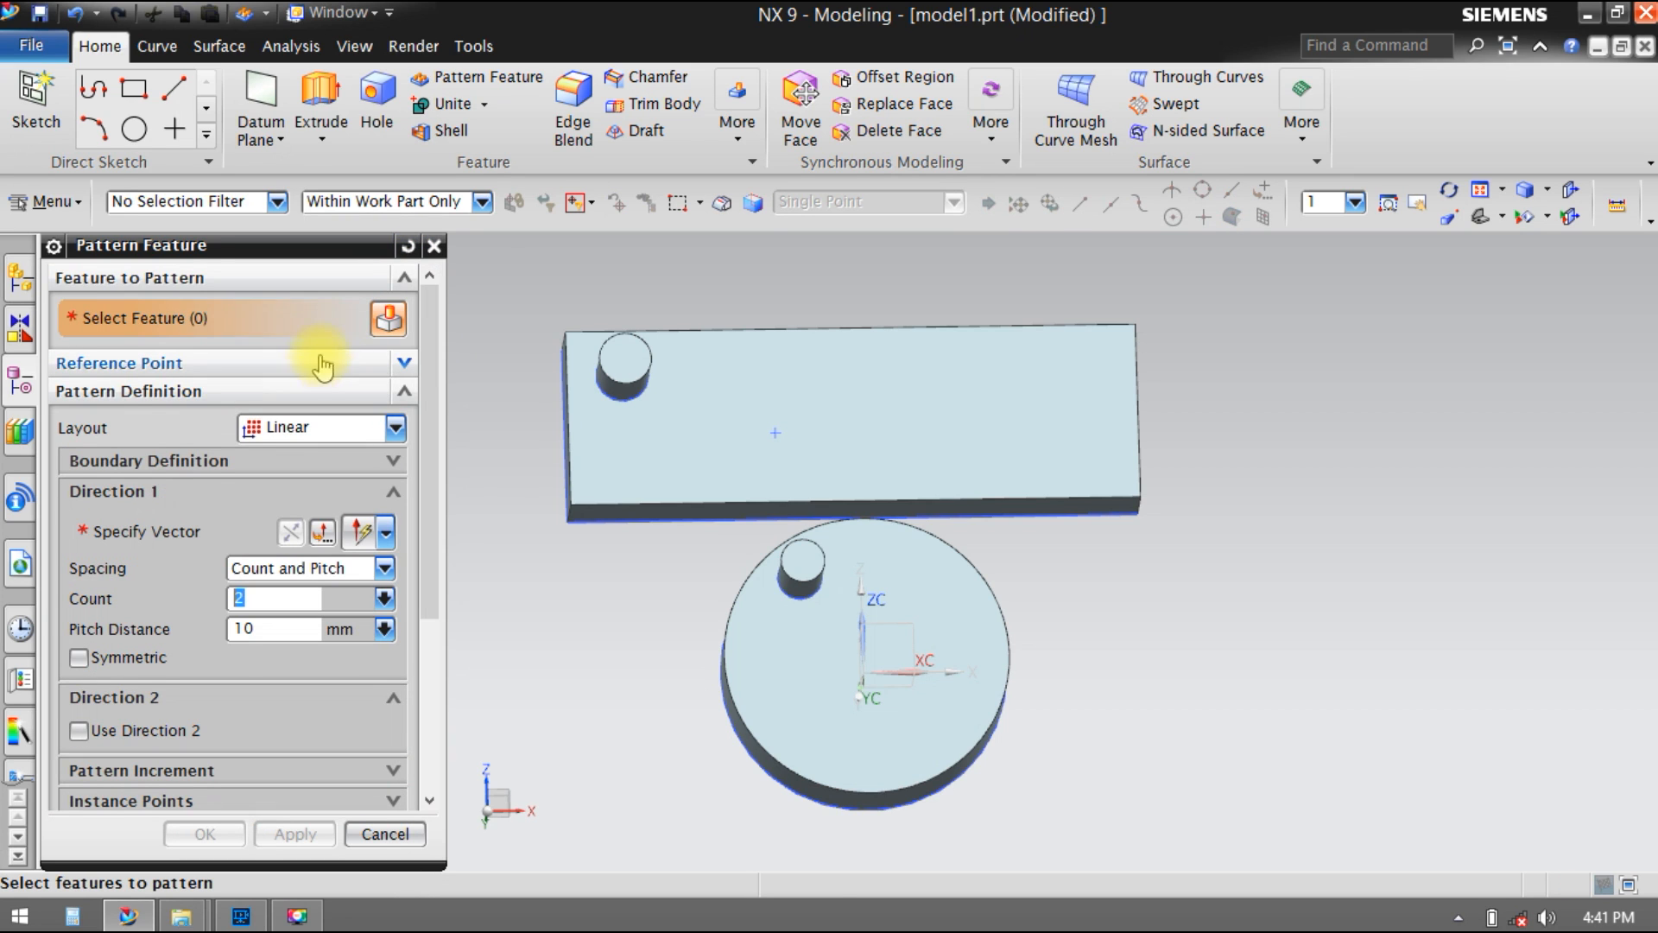
Step: Select the block's small cylinder as the feature to pattern and set the Linear layout's first direction along the X axis
{"action": "left_click", "coordinate": [623, 367]}
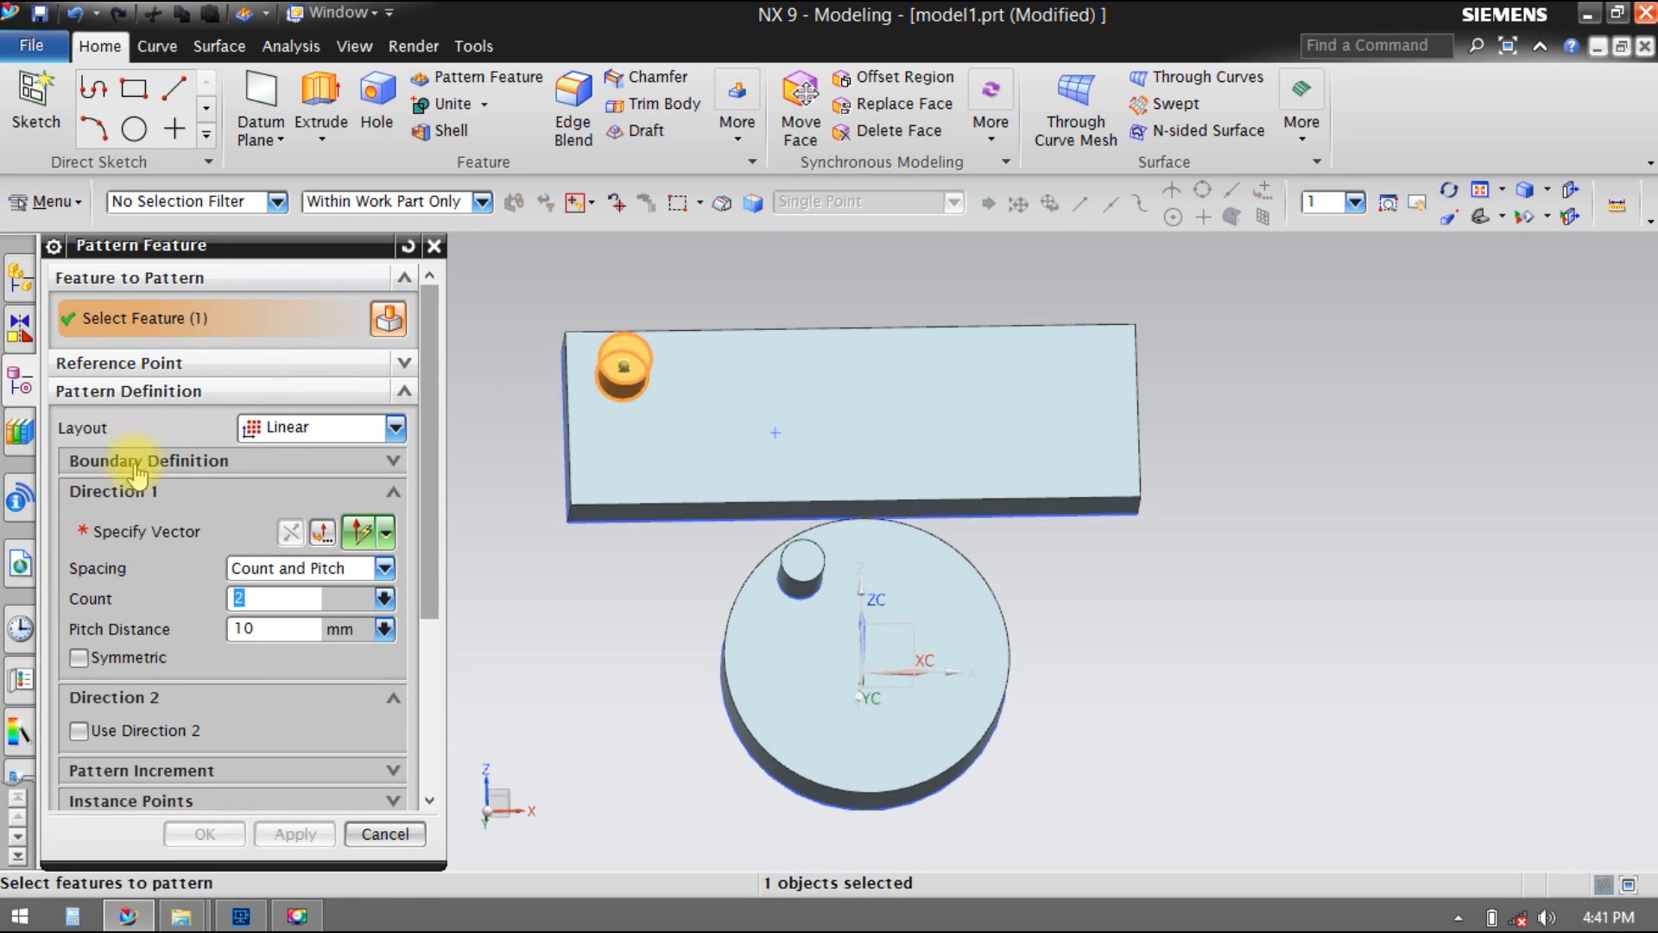
{"action": "left_click", "coordinate": [129, 531]}
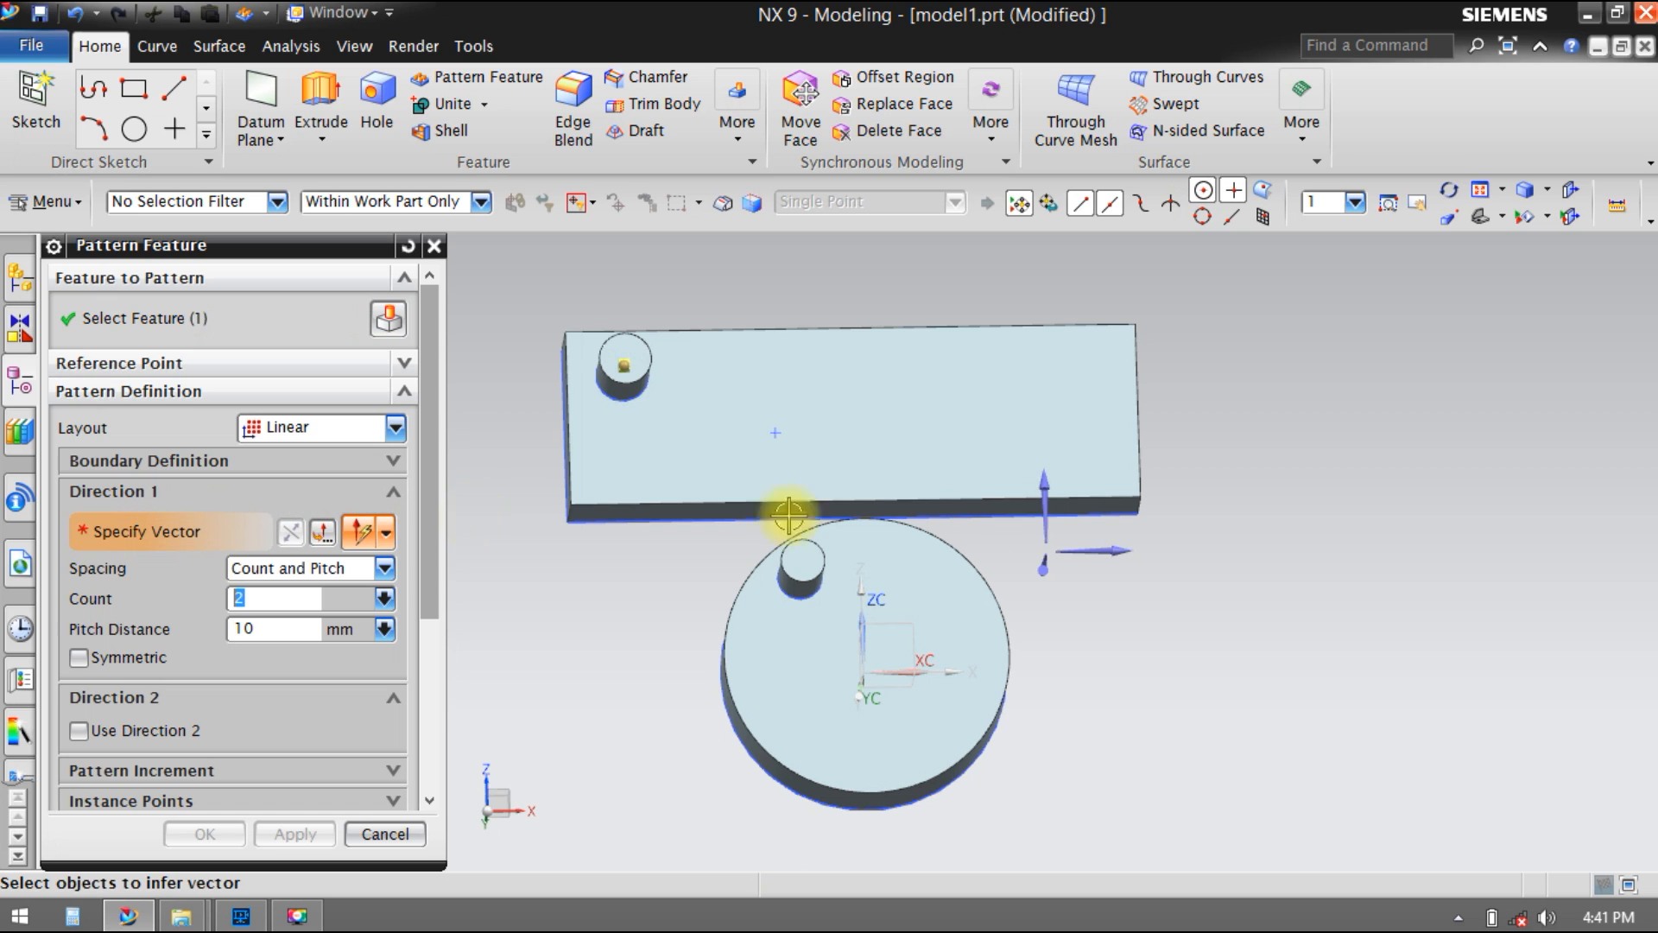
{"action": "left_click", "coordinate": [1111, 552]}
{"action": "scroll", "coordinate": [130, 648], "scroll_direction": "down", "scroll_amount": 5}
{"action": "scroll", "coordinate": [257, 529], "scroll_direction": "up", "scroll_amount": 3}
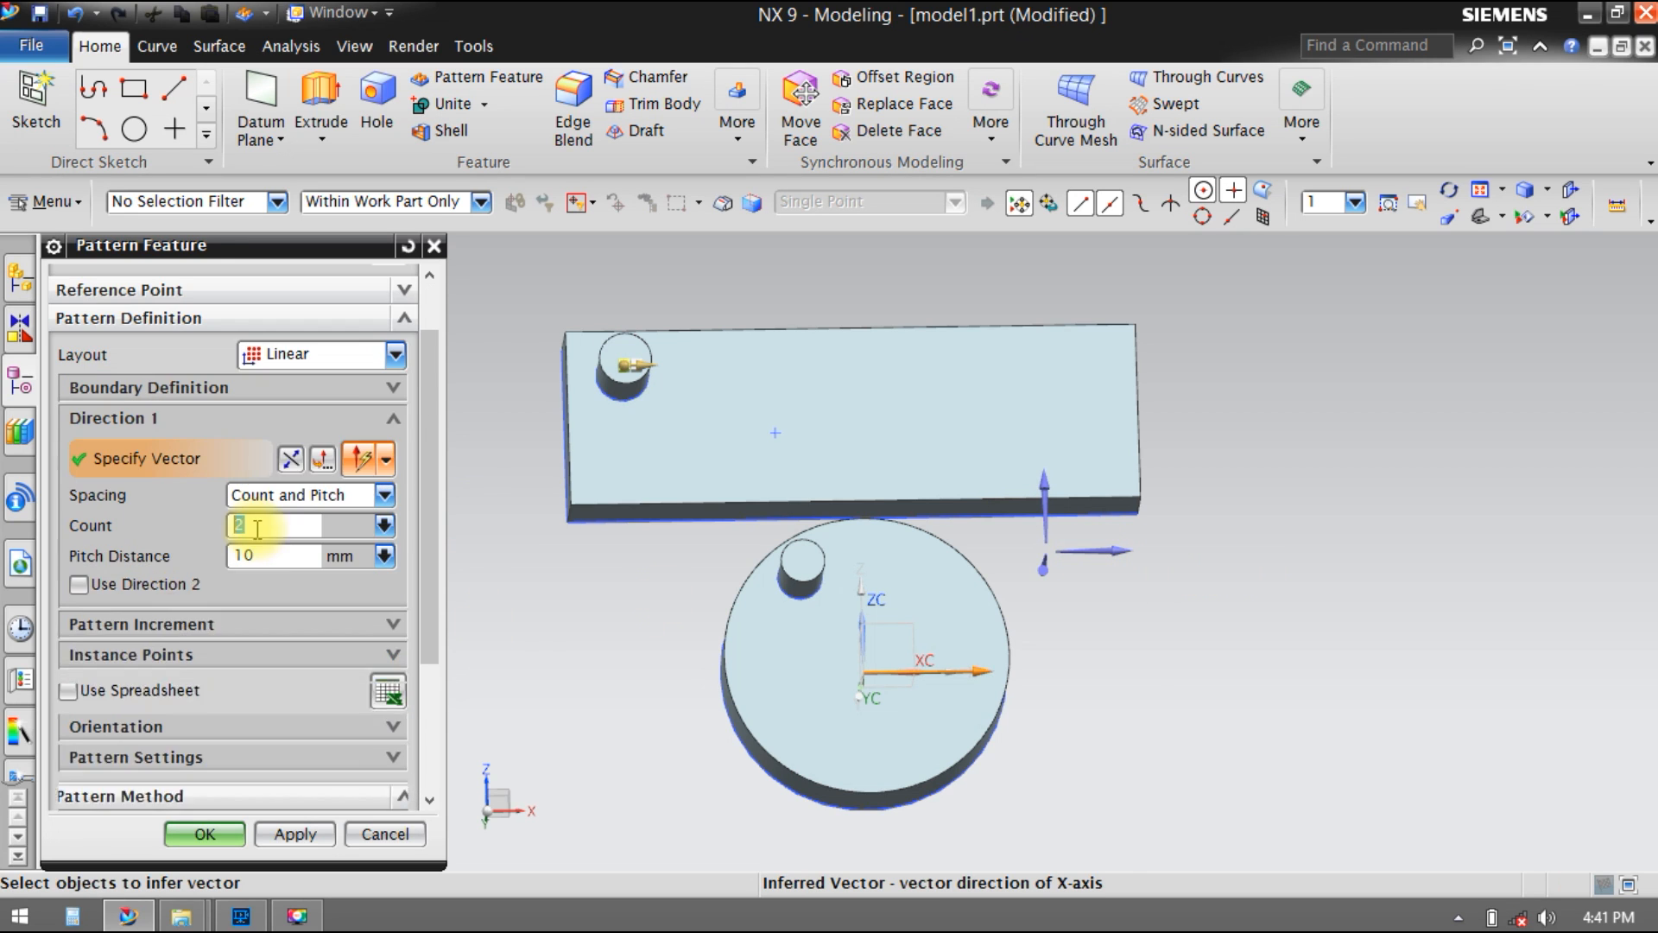
Step: Switch the layout to General and specify the existing sketch point on the block as the From point
{"action": "left_click", "coordinate": [327, 354]}
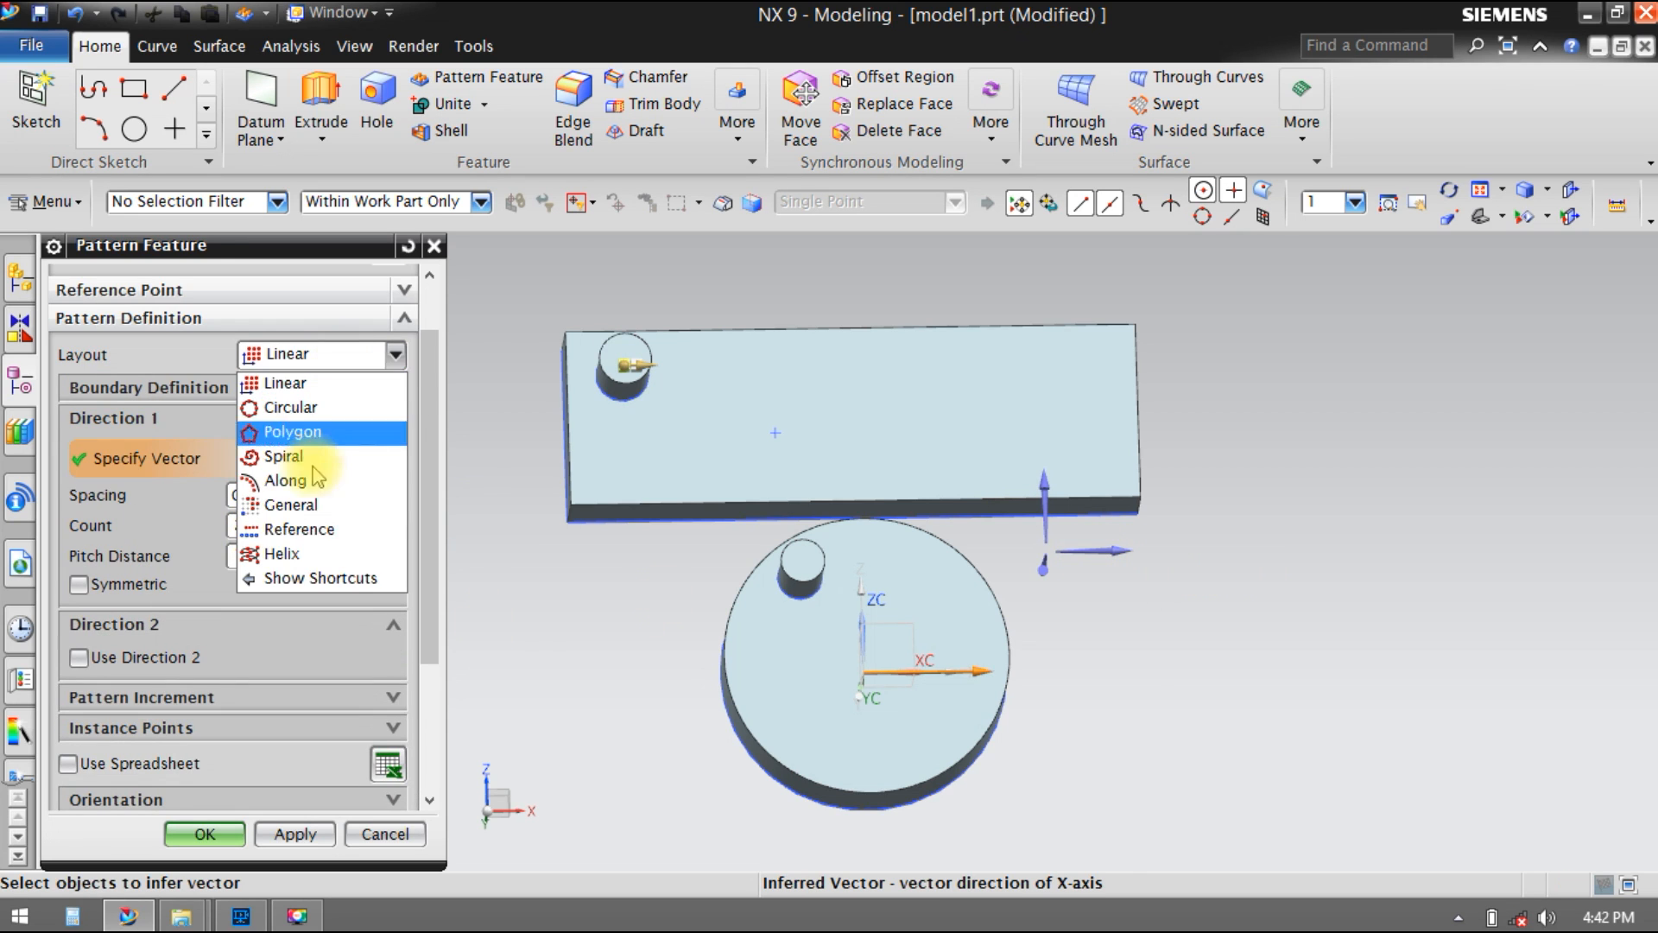
{"action": "left_click", "coordinate": [328, 508]}
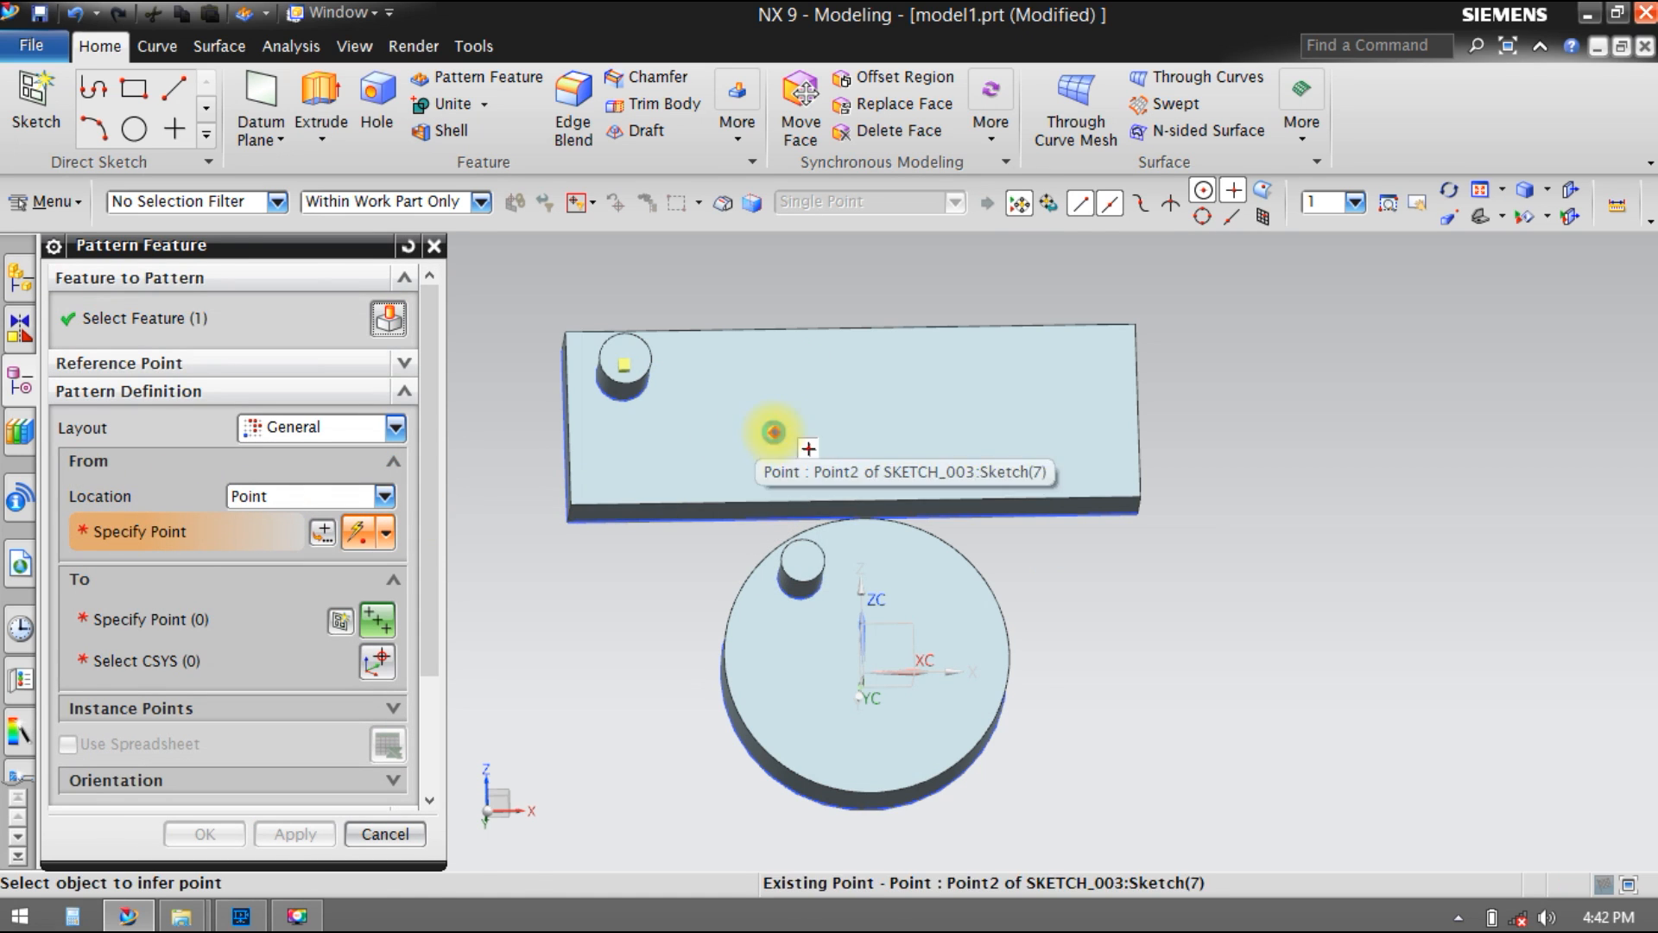
{"action": "left_click", "coordinate": [773, 432]}
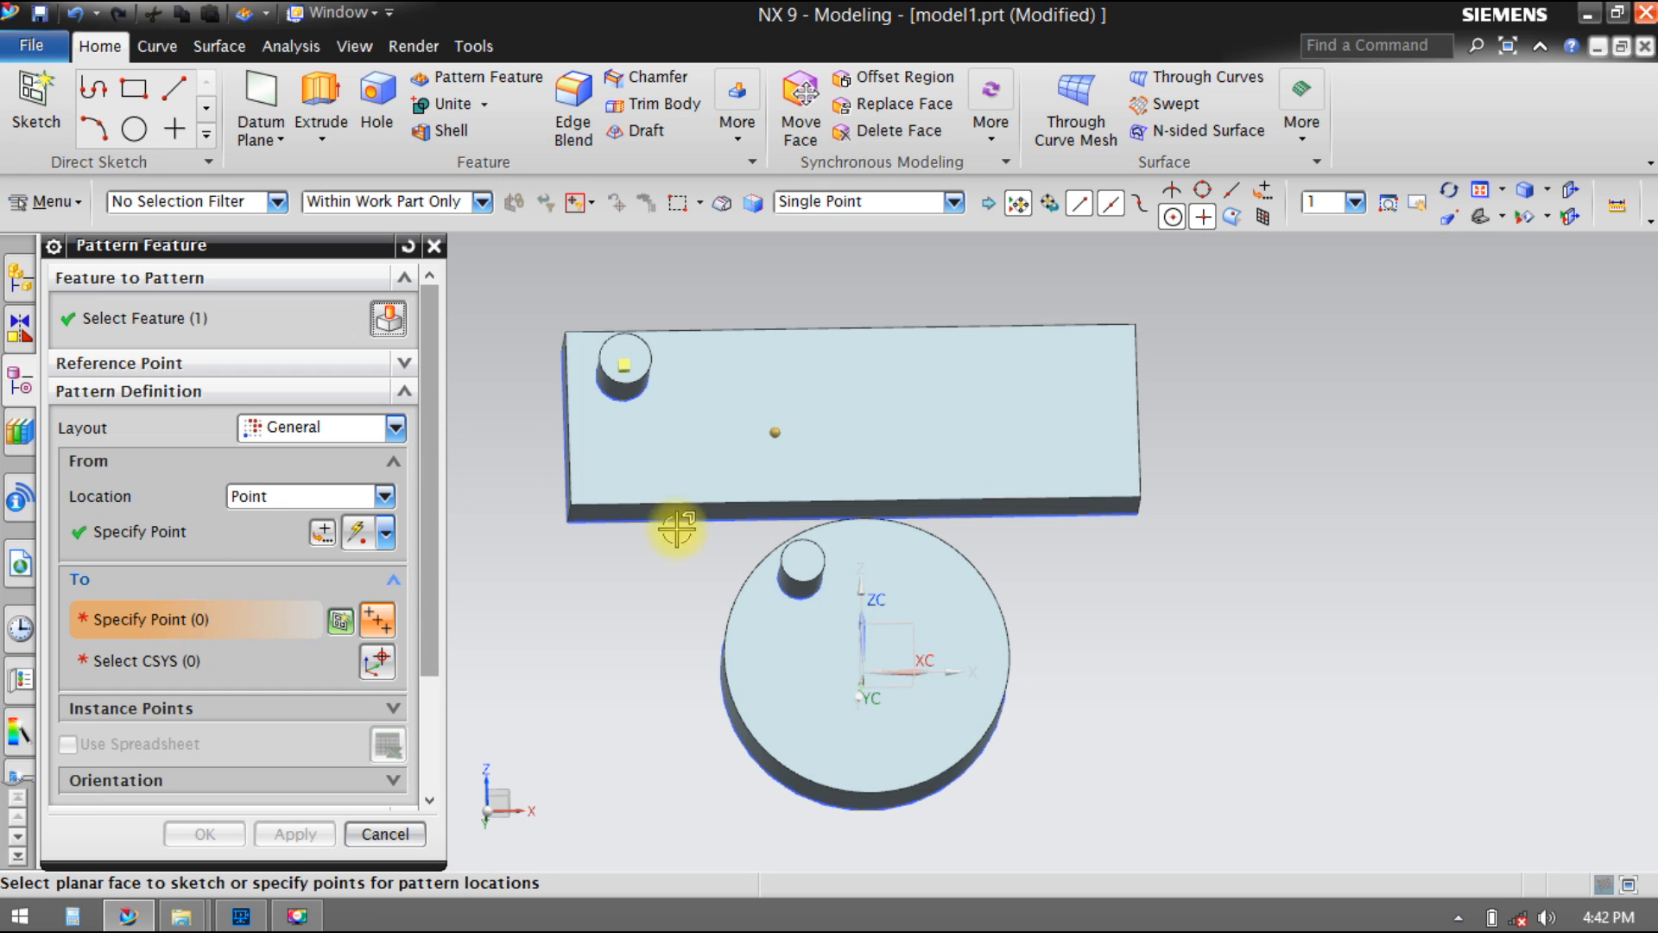
Step: Place a sketch point on the block's top face as the To location and finish the sketch
{"action": "left_click", "coordinate": [957, 375]}
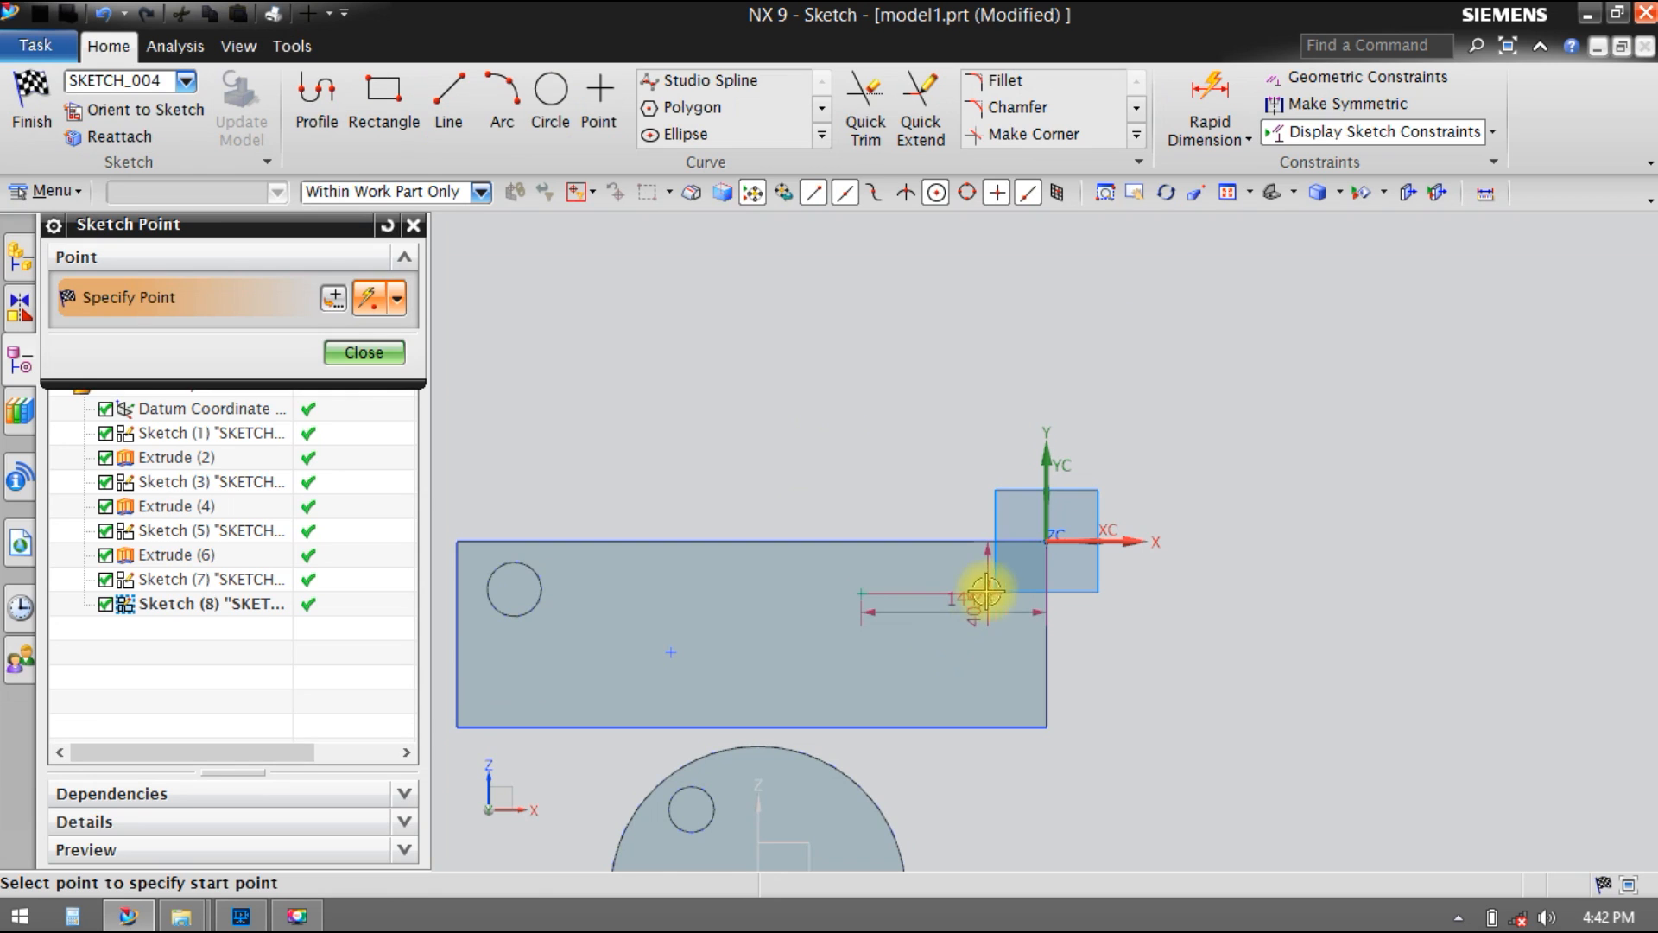
{"action": "left_click", "coordinate": [381, 353]}
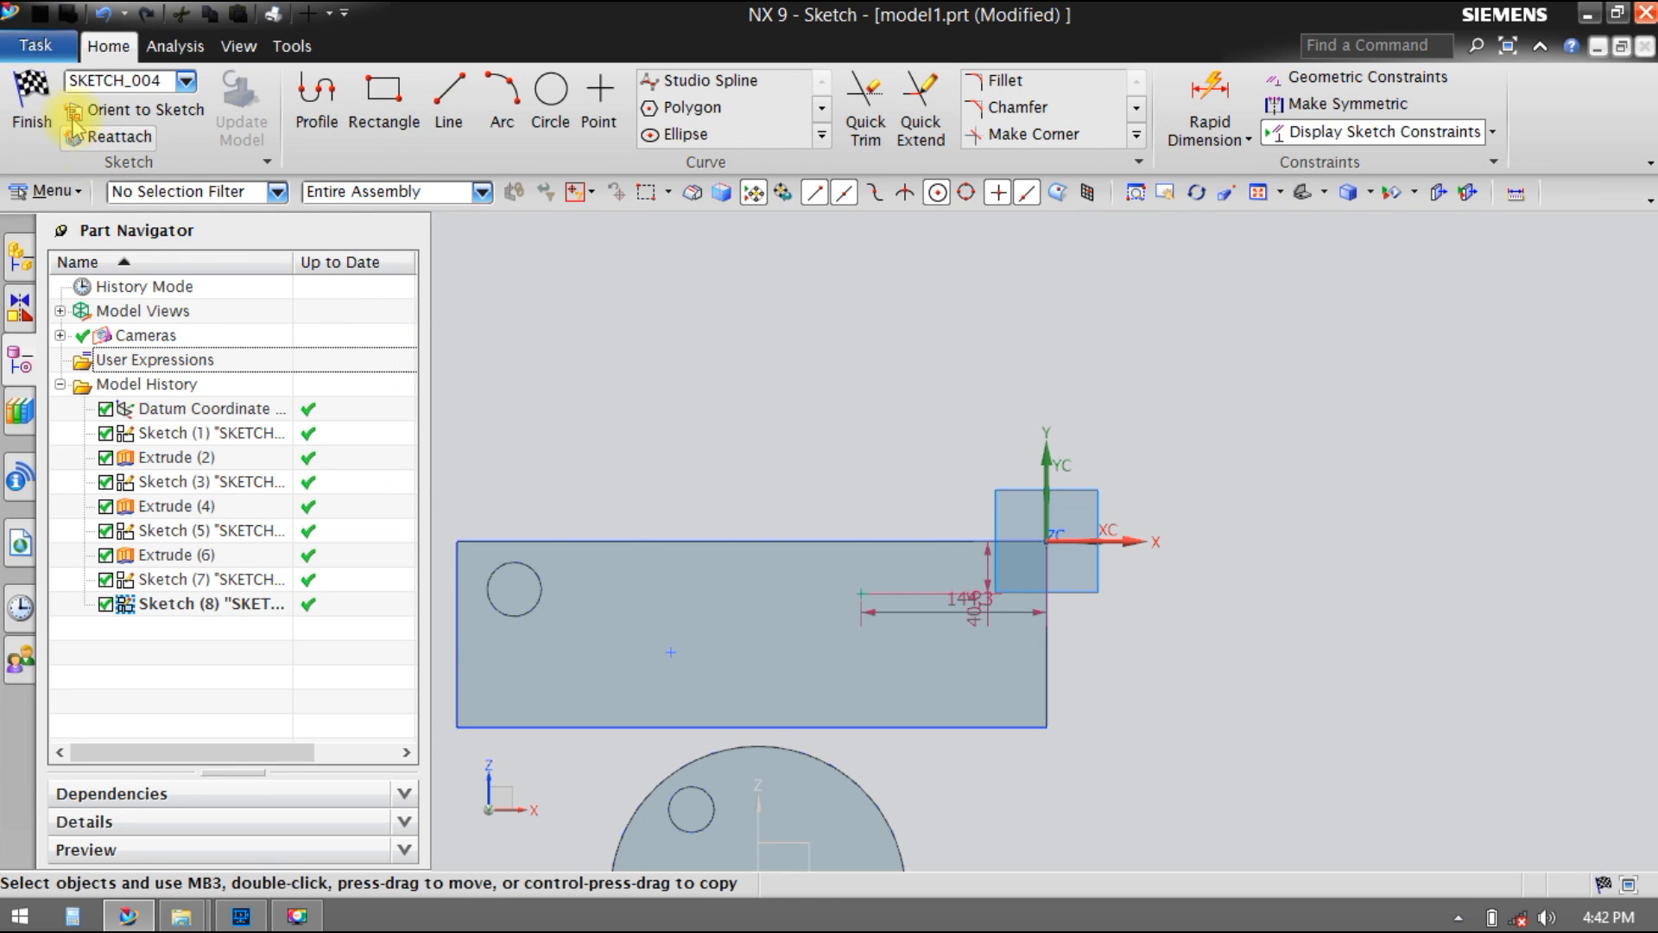
{"action": "left_click", "coordinate": [32, 103]}
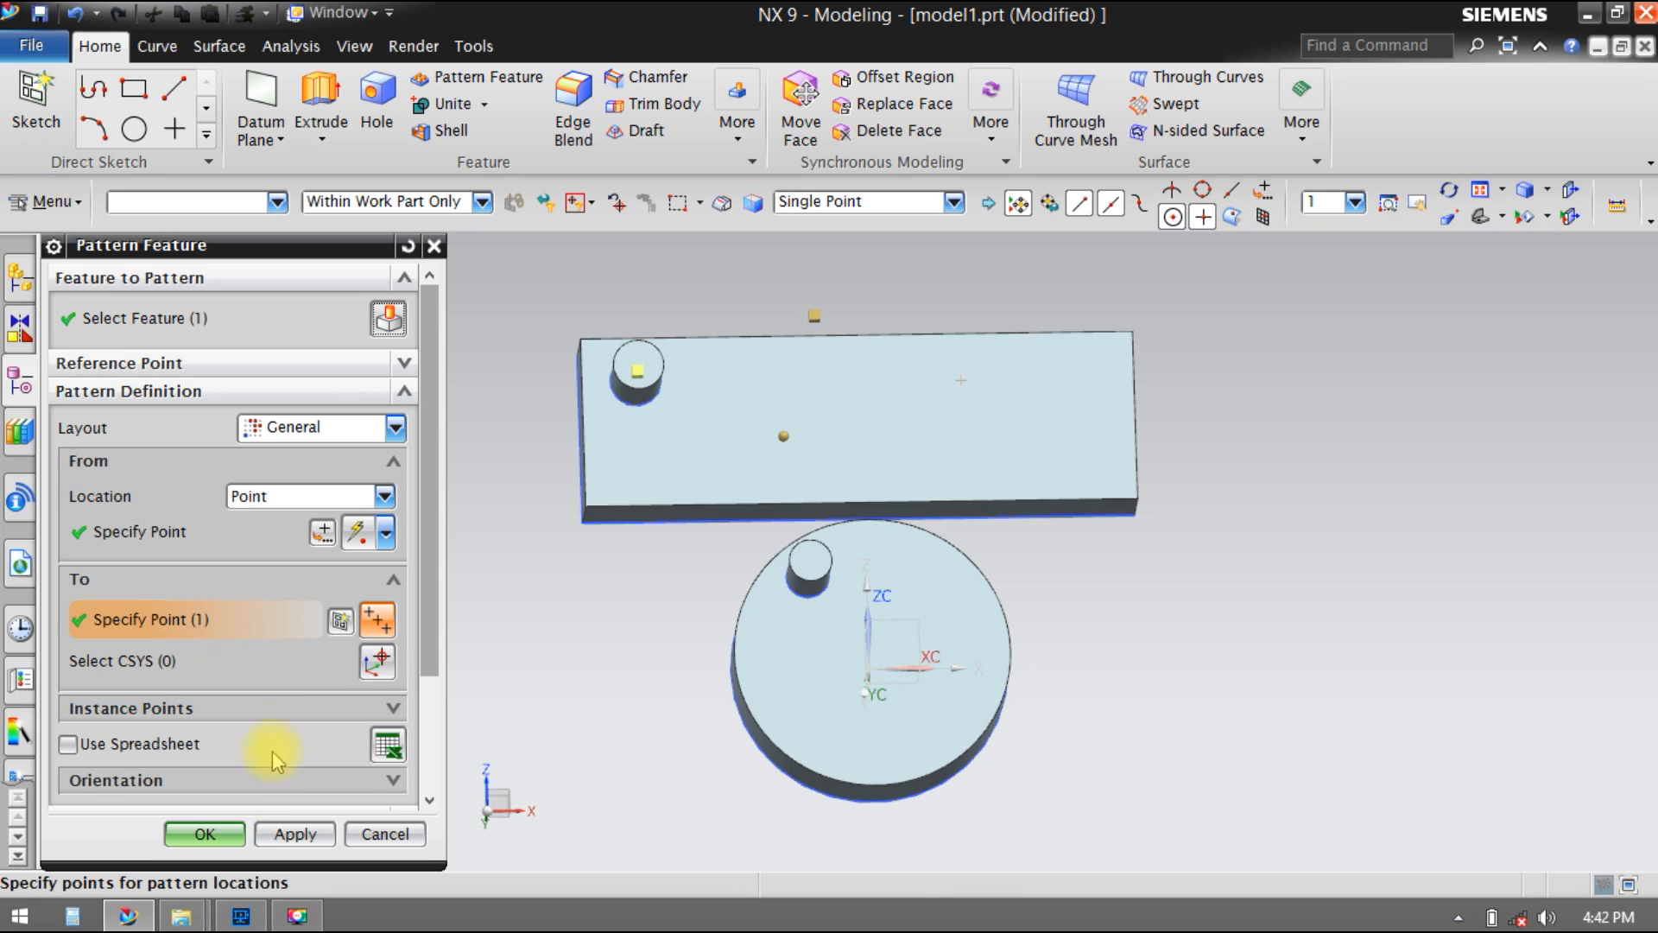
Step: Review the General pattern settings and apply the pattern of the block's small cylinder
{"action": "scroll", "coordinate": [262, 781], "scroll_direction": "down", "scroll_amount": 3}
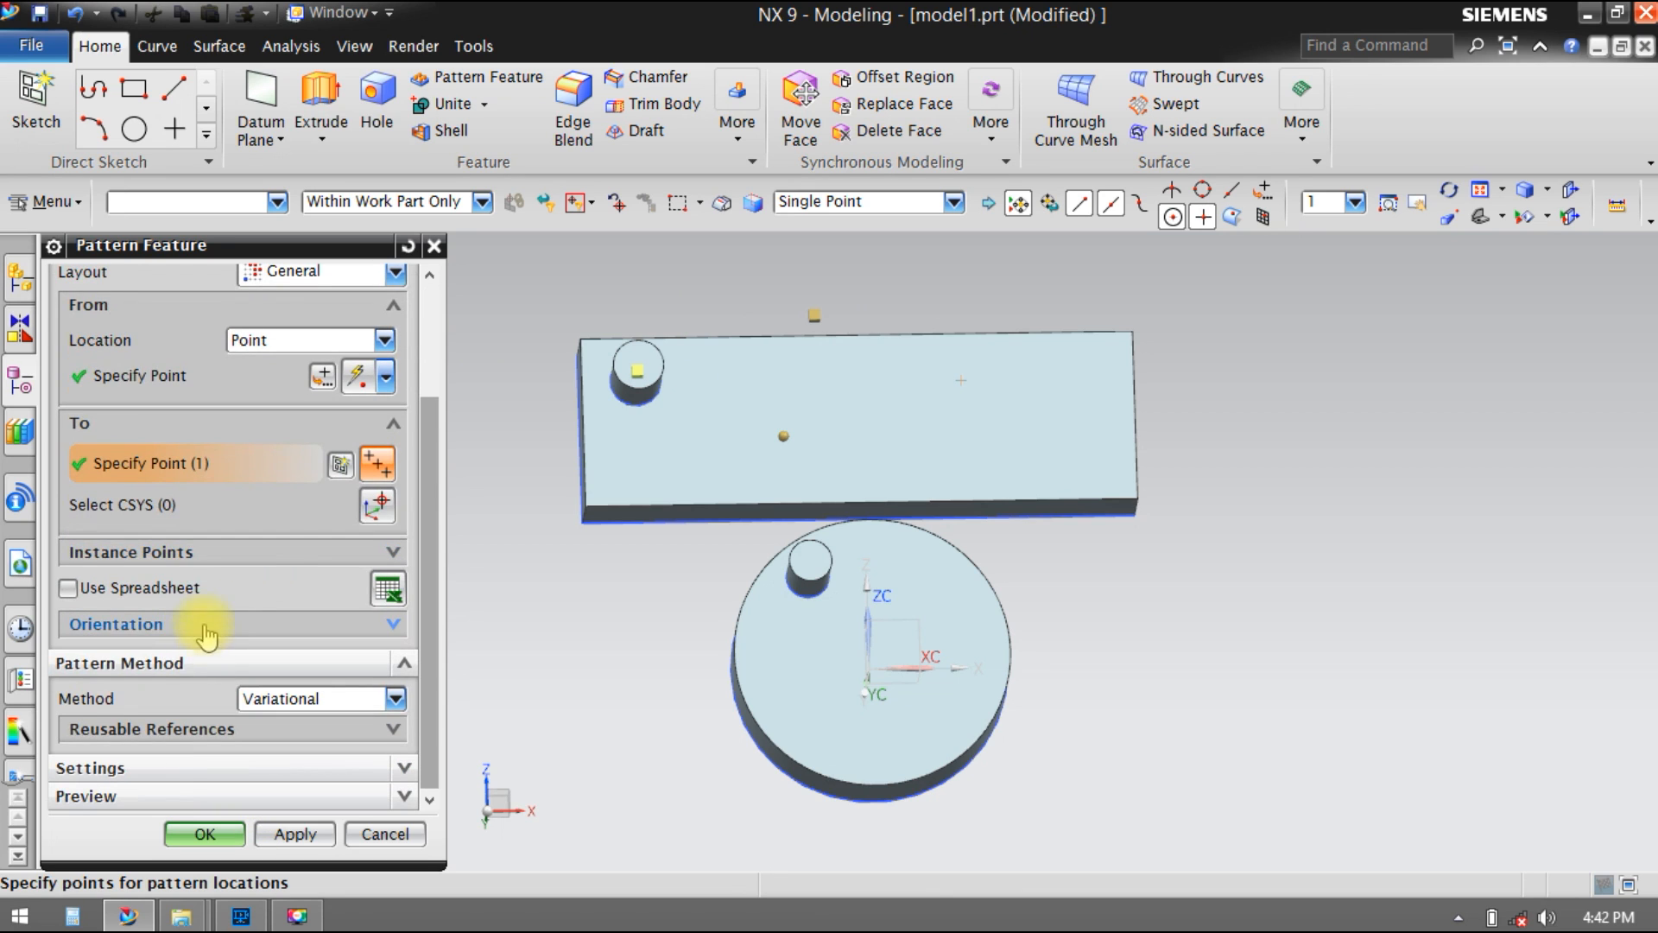
{"action": "scroll", "coordinate": [278, 553], "scroll_direction": "up", "scroll_amount": 3}
{"action": "scroll", "coordinate": [277, 535], "scroll_direction": "down", "scroll_amount": 3}
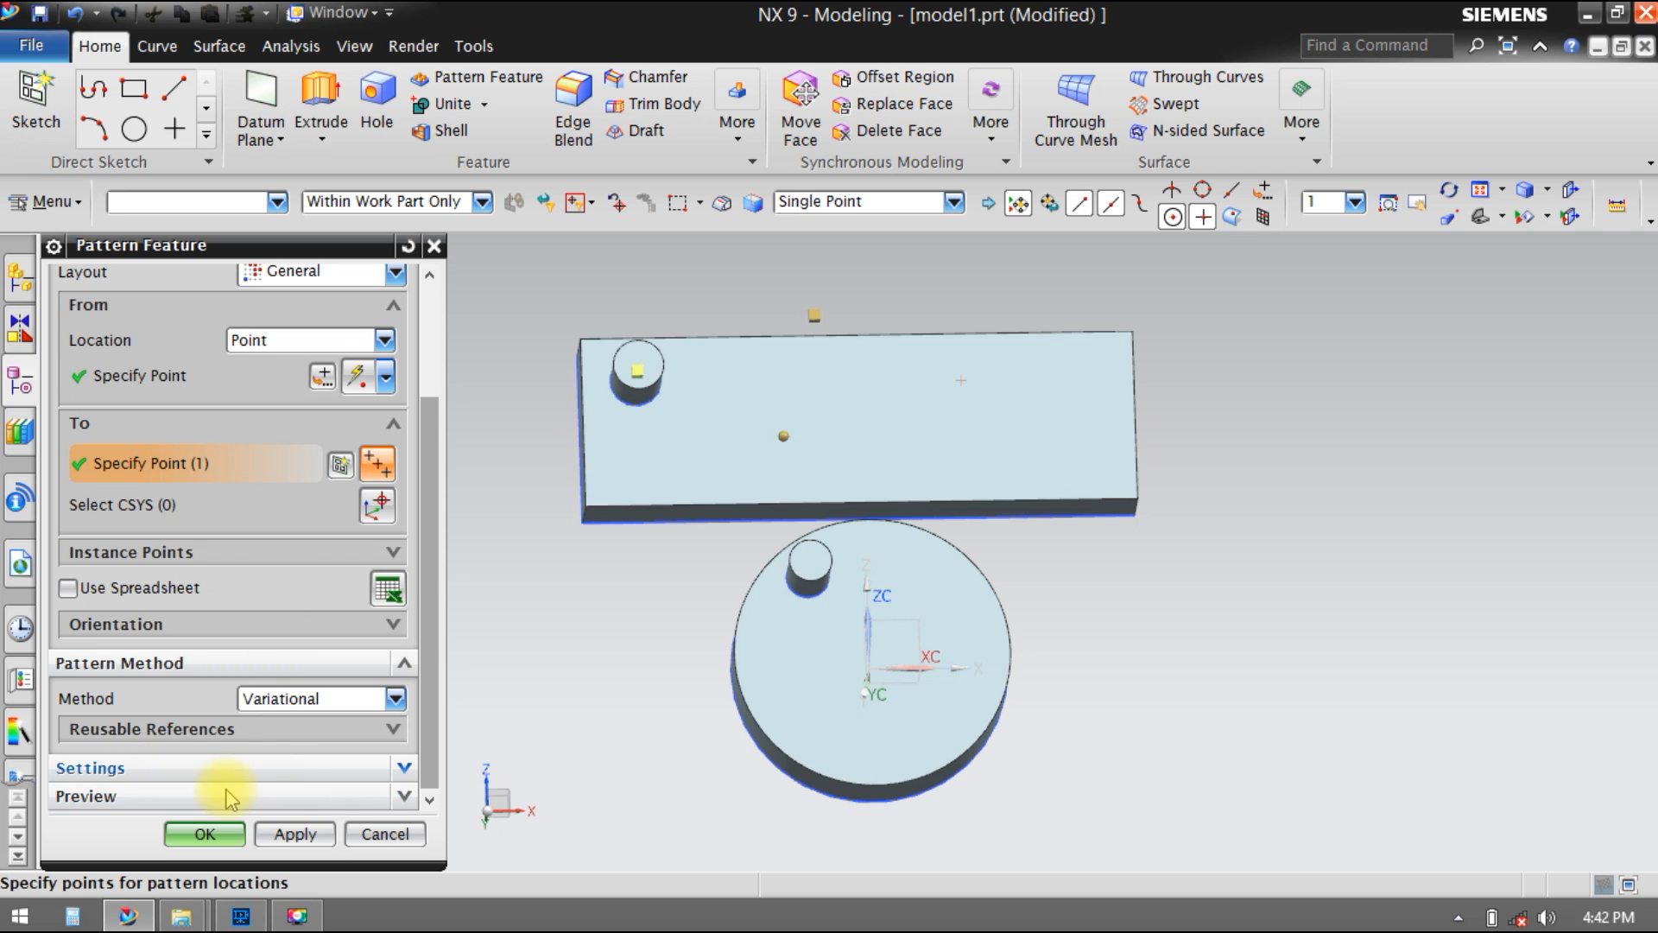
{"action": "left_click", "coordinate": [329, 834]}
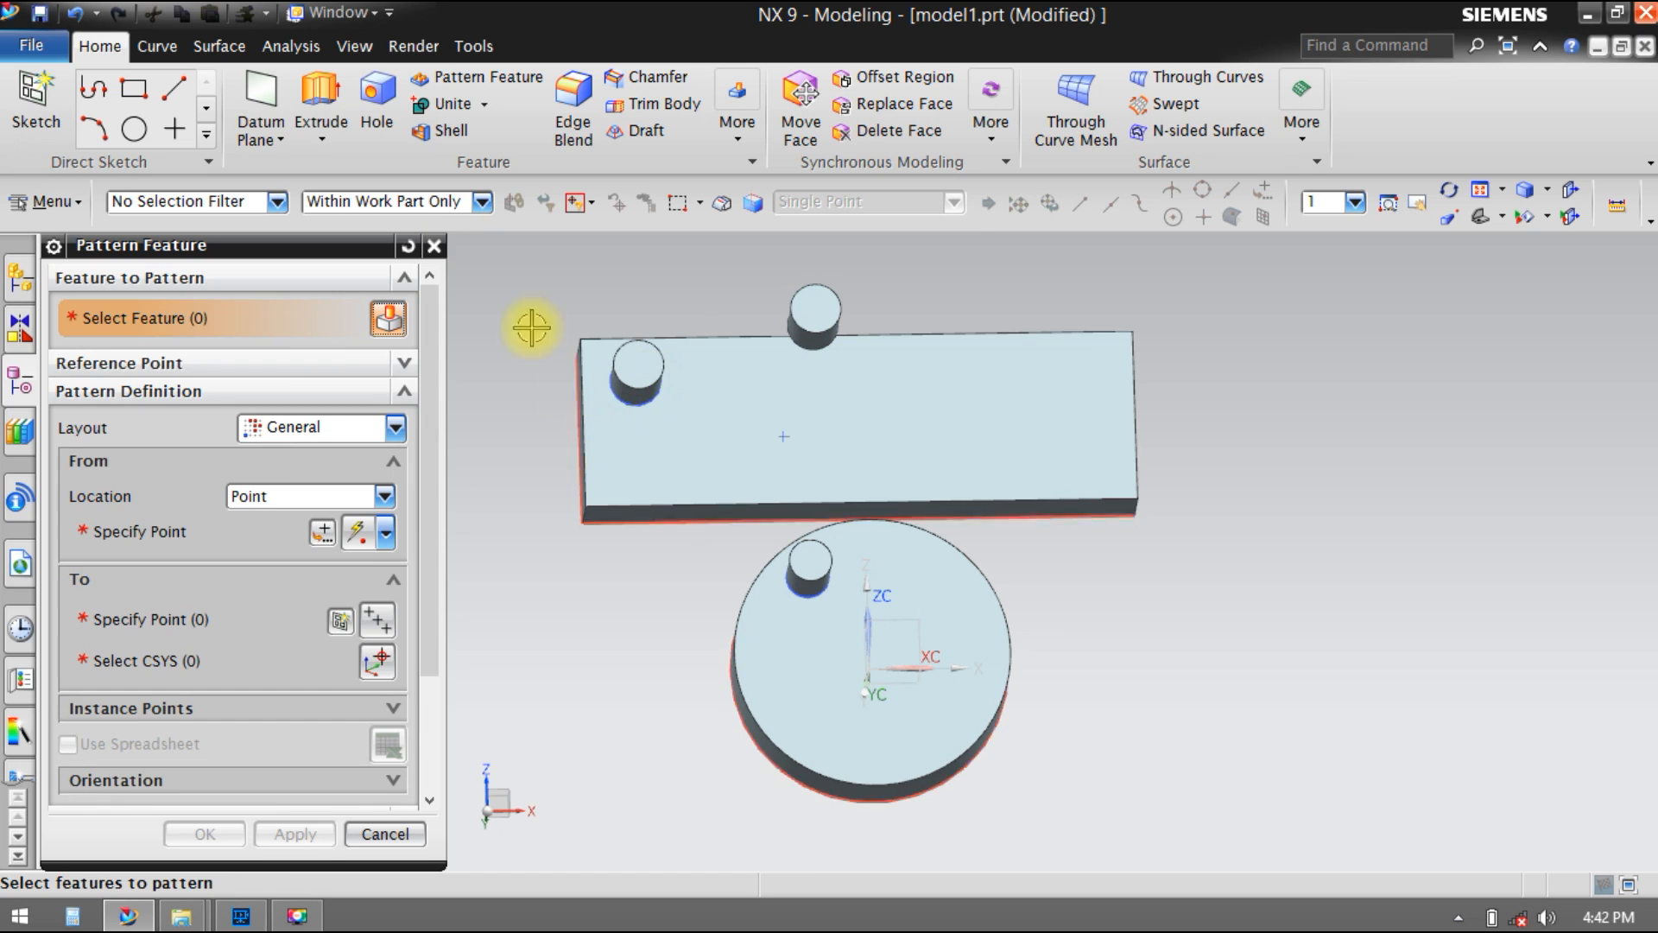
Step: Reset the pattern settings, switch the layout to Circular, and select the small cylinder on the round disc
{"action": "left_click", "coordinate": [407, 247]}
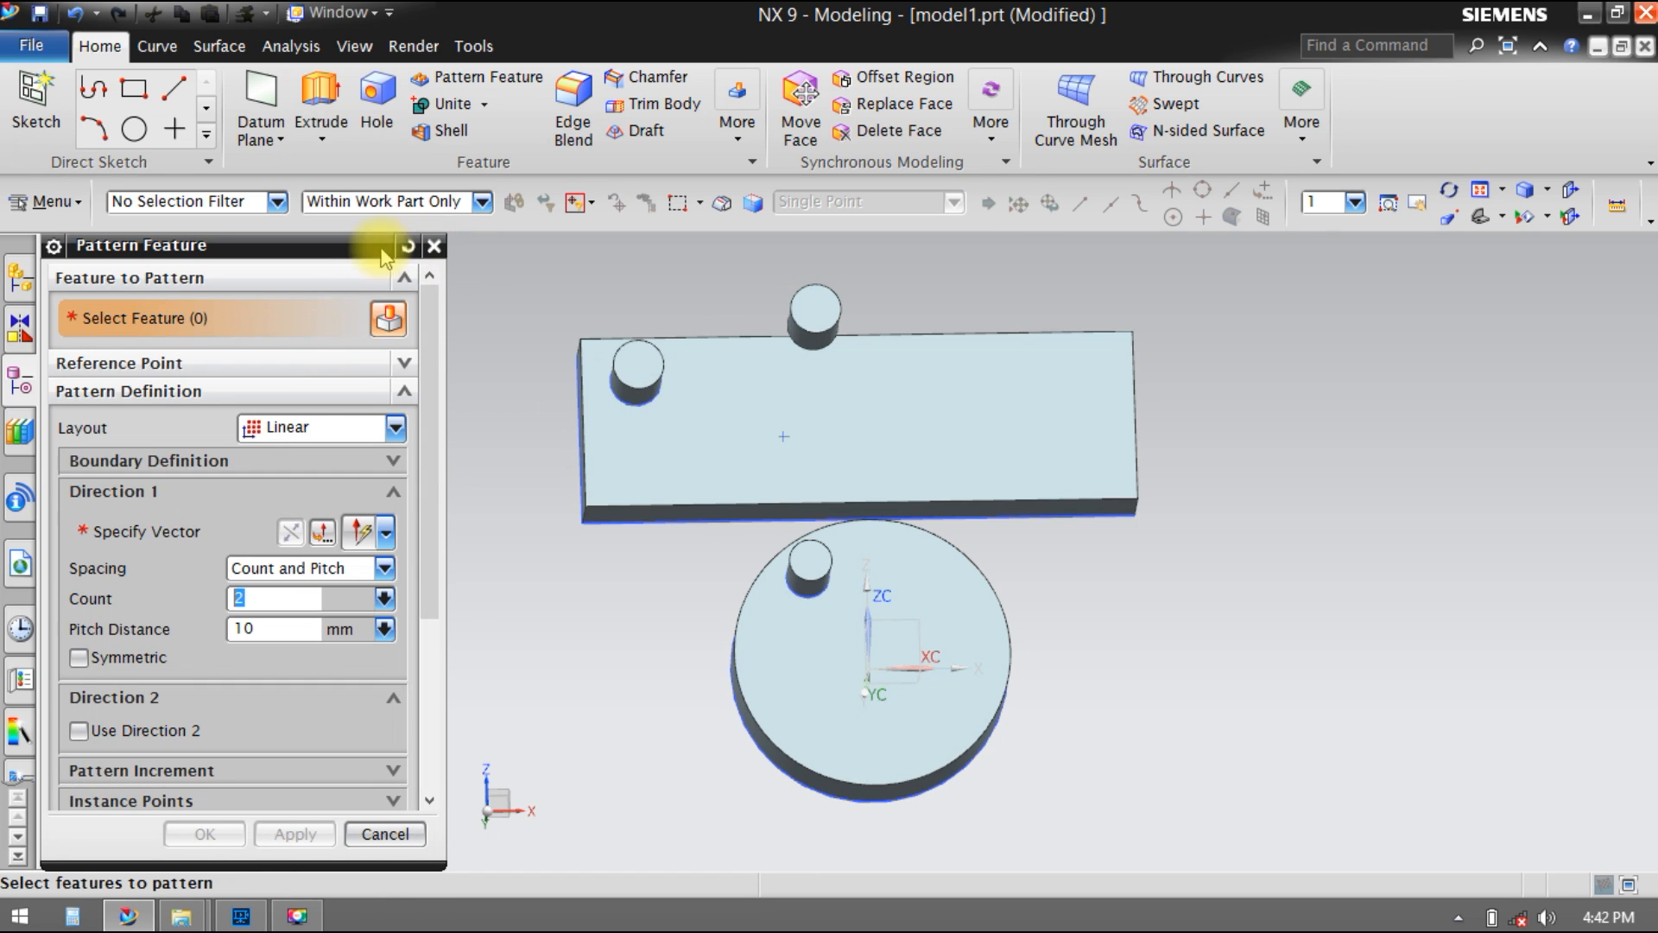
{"action": "left_click", "coordinate": [395, 426]}
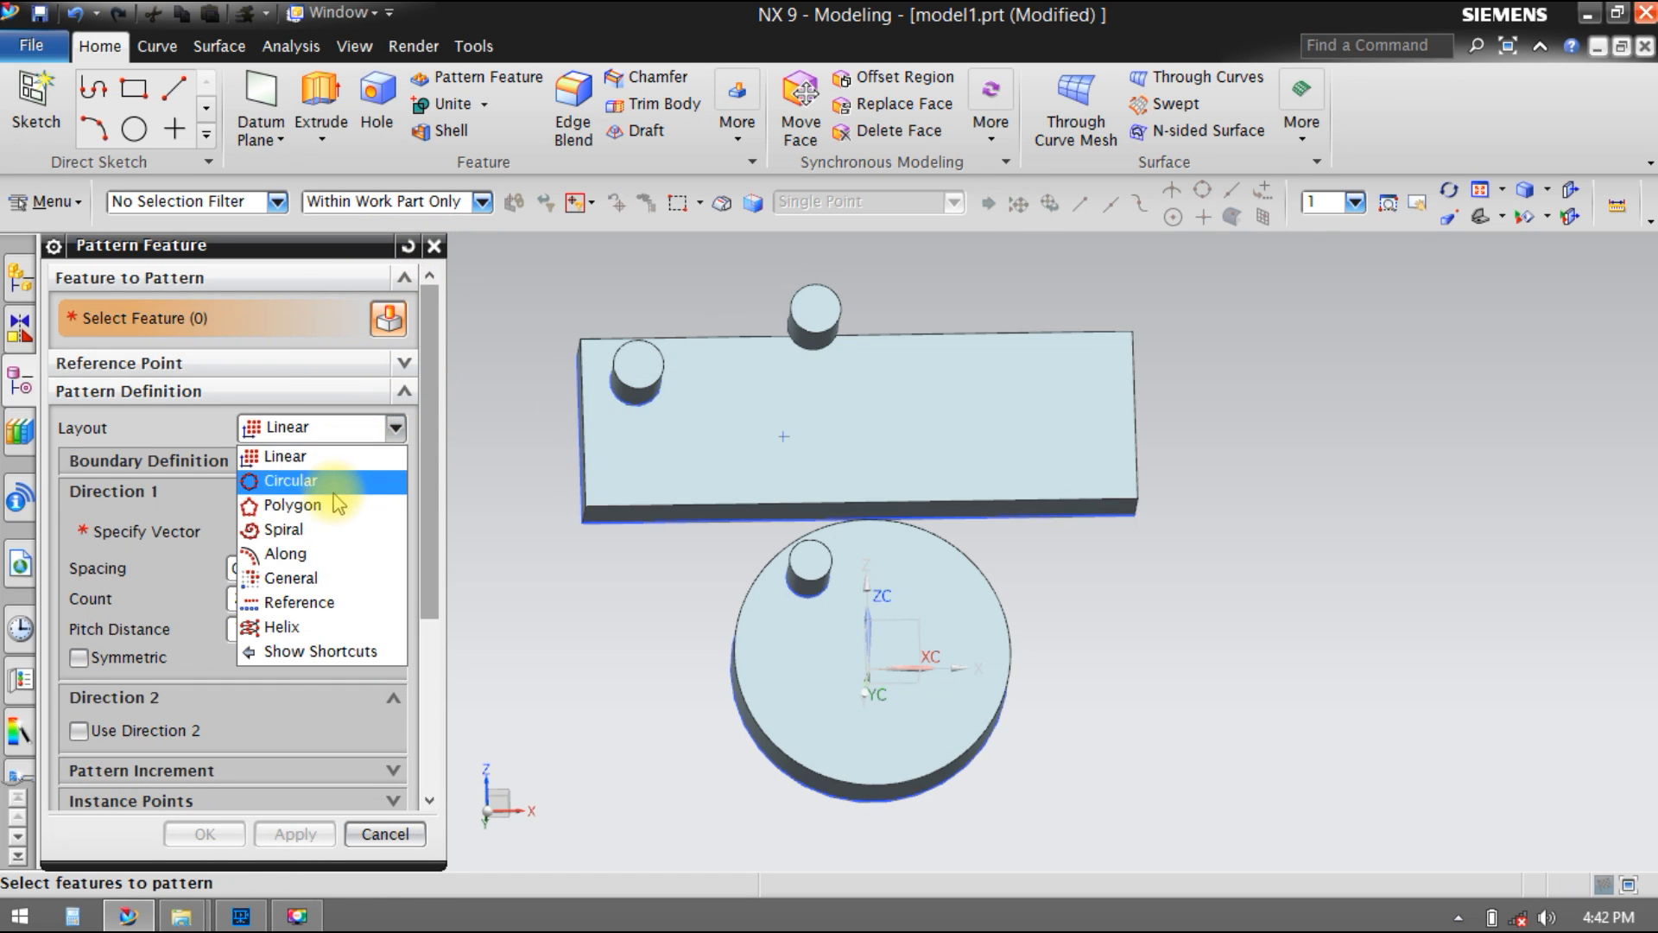
{"action": "left_click", "coordinate": [325, 479]}
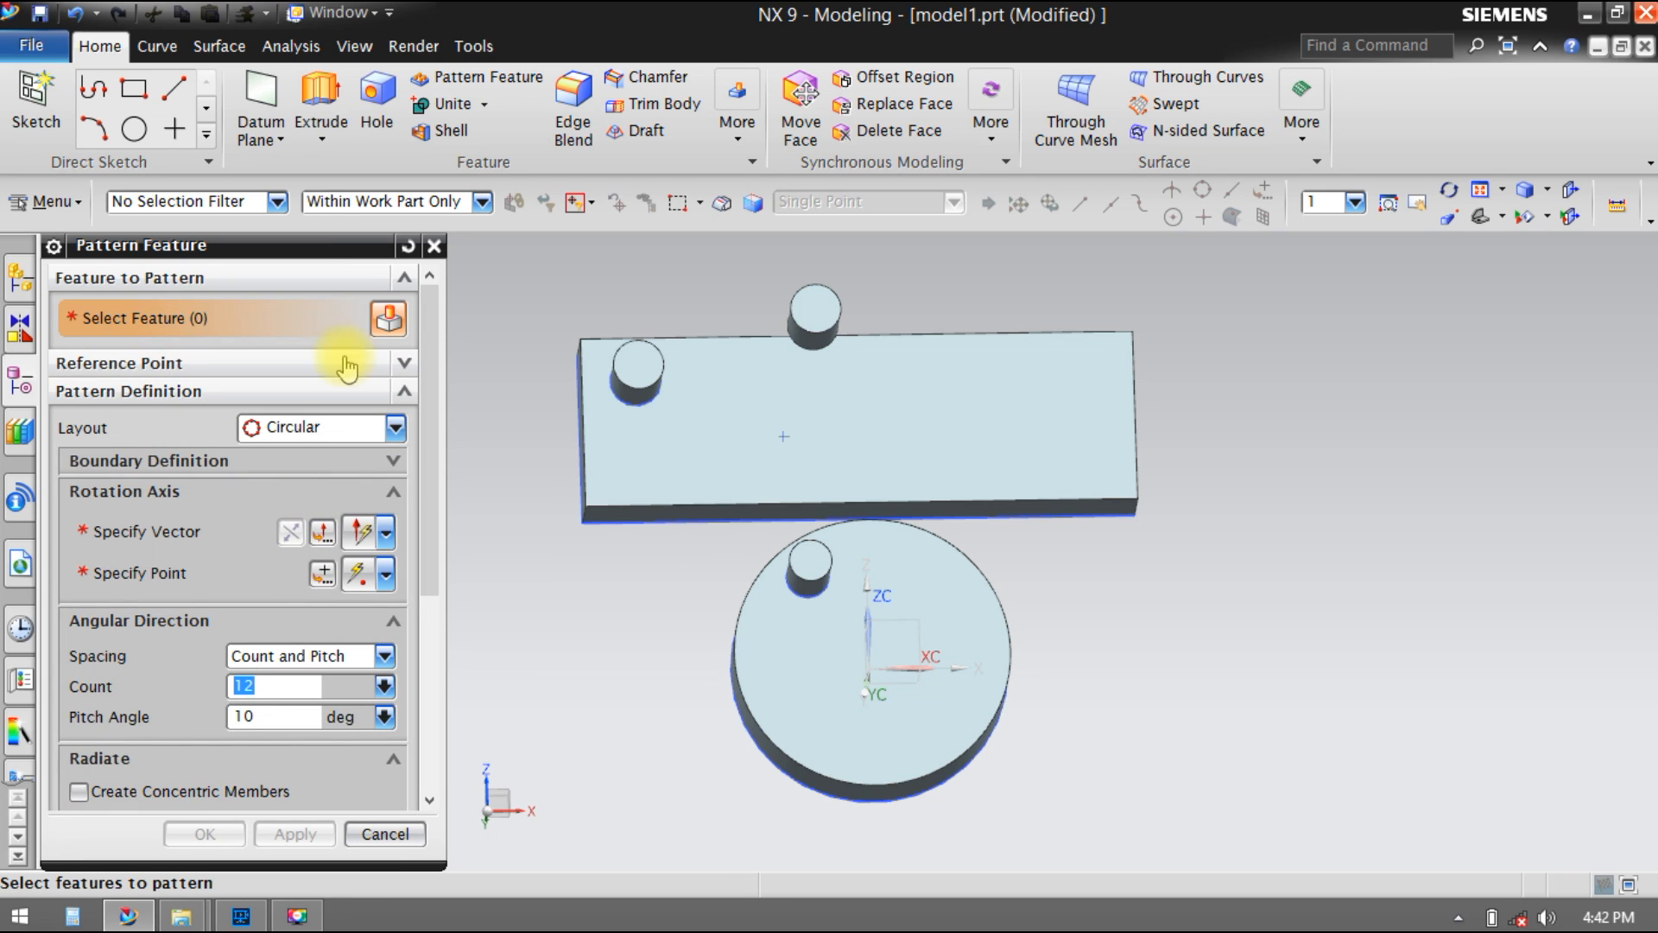
{"action": "left_click", "coordinate": [806, 565]}
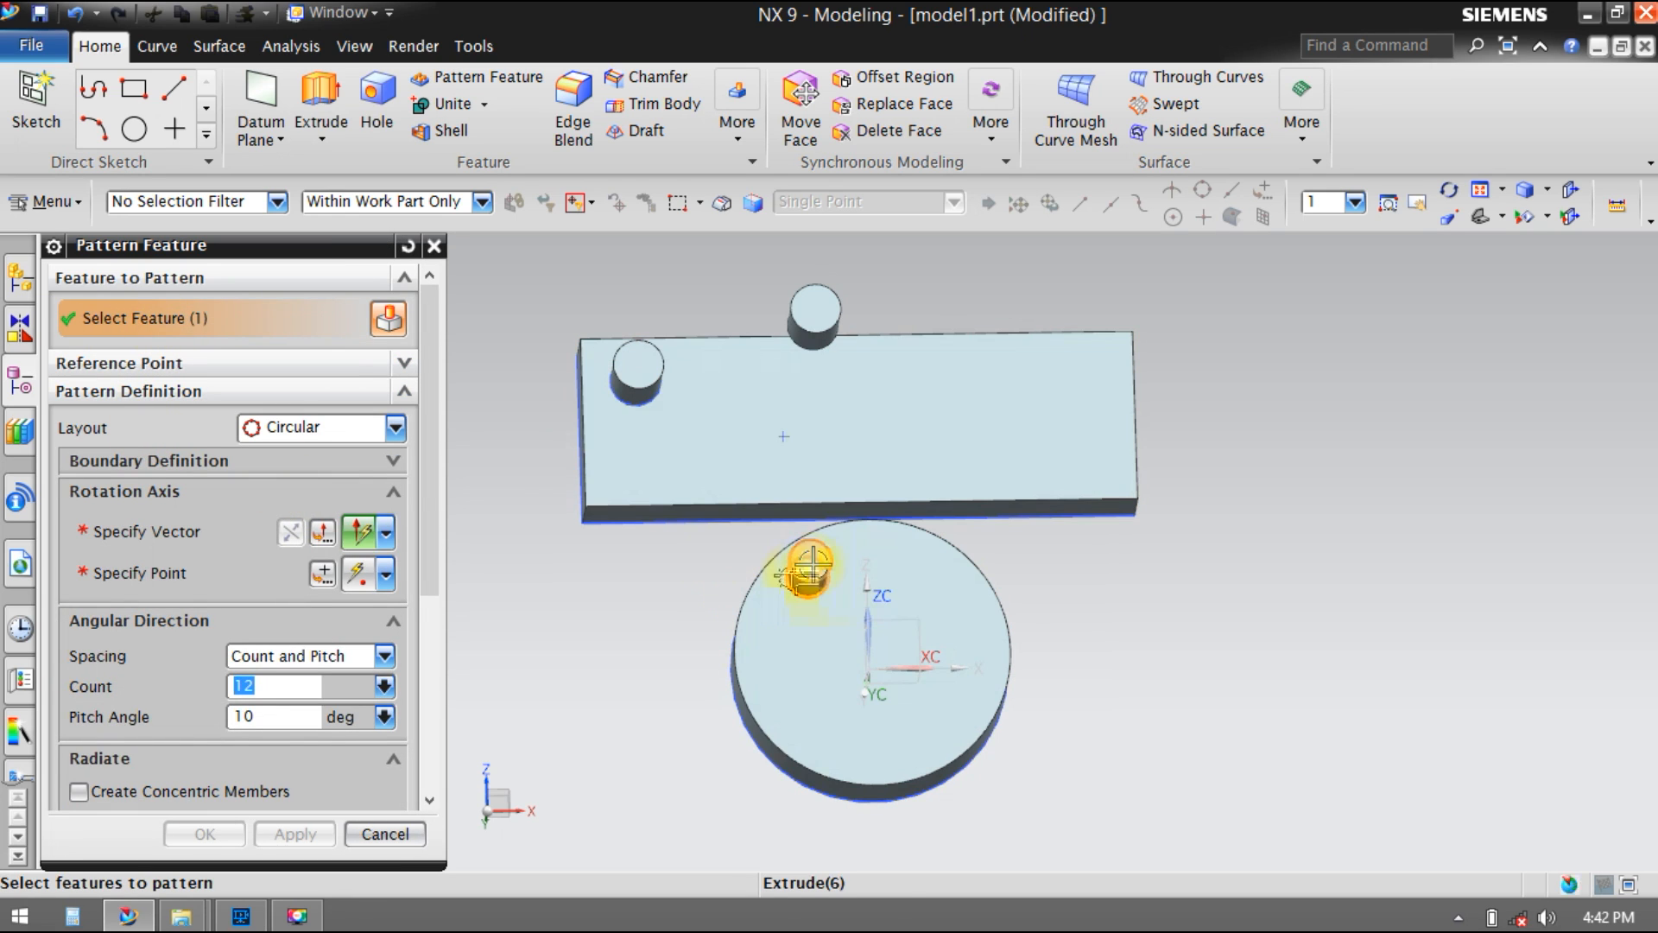
Step: Define the circular pattern's rotation axis along the Y direction through the point at X 0, Y 0, Z 0 mm
{"action": "left_click", "coordinate": [168, 530]}
{"action": "middle_click_drag", "start_coordinate": [1244, 650], "coordinate": [1233, 582]}
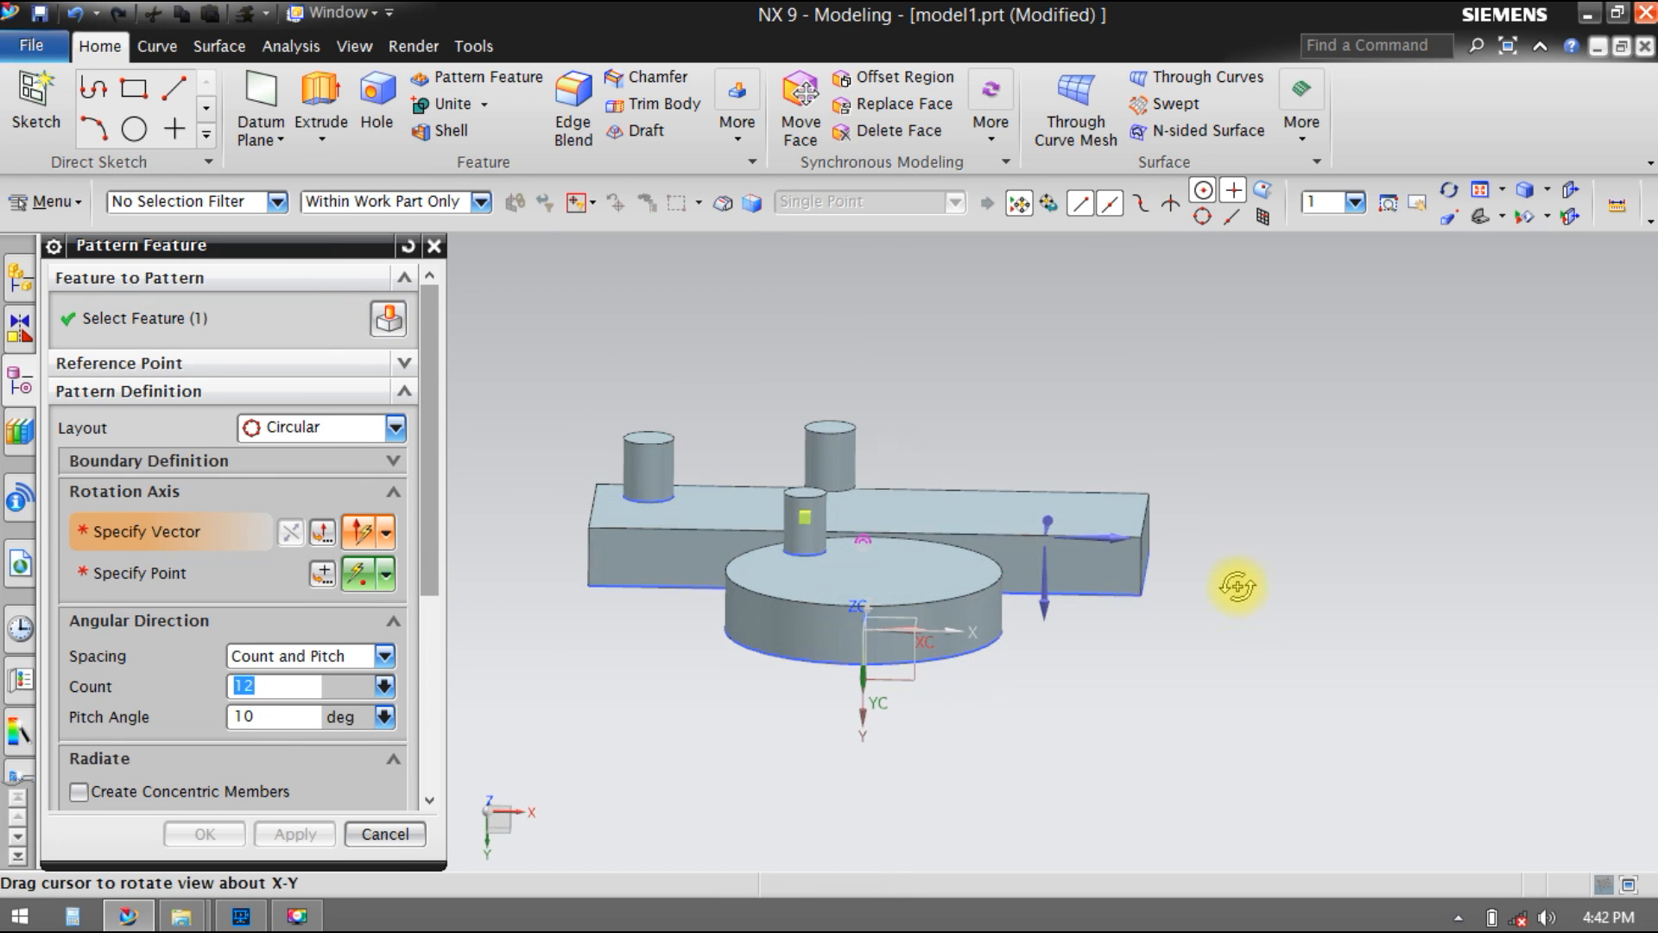
{"action": "left_click", "coordinate": [1048, 577]}
{"action": "middle_click_drag", "start_coordinate": [1218, 692], "coordinate": [1224, 742]}
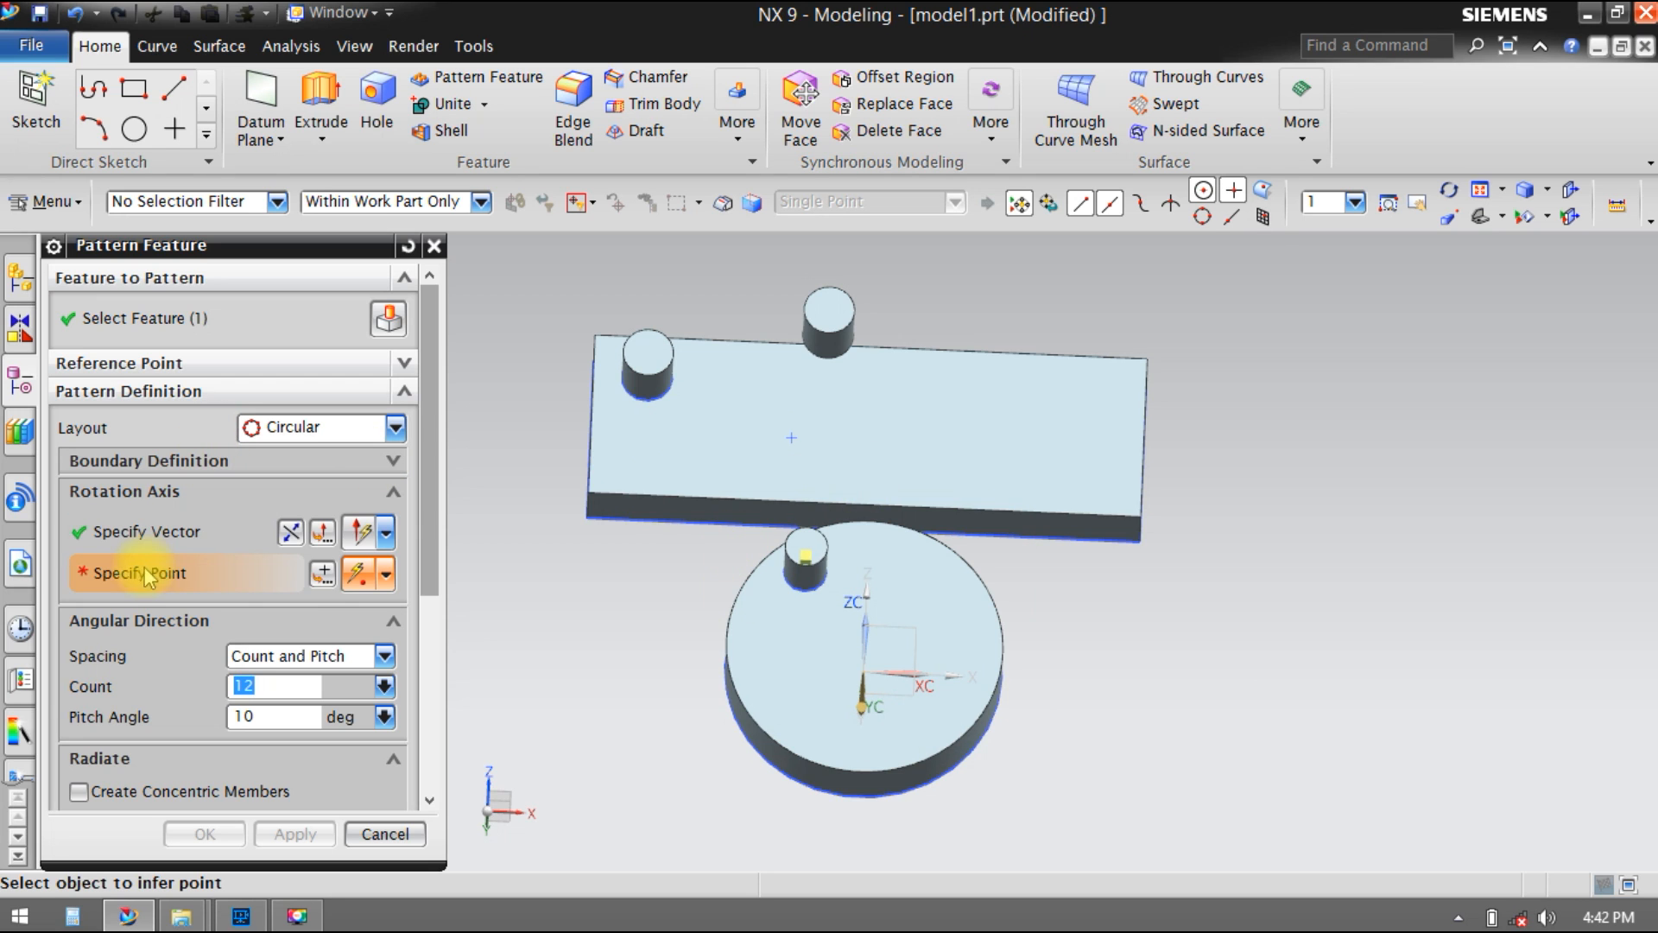
{"action": "left_click", "coordinate": [321, 572]}
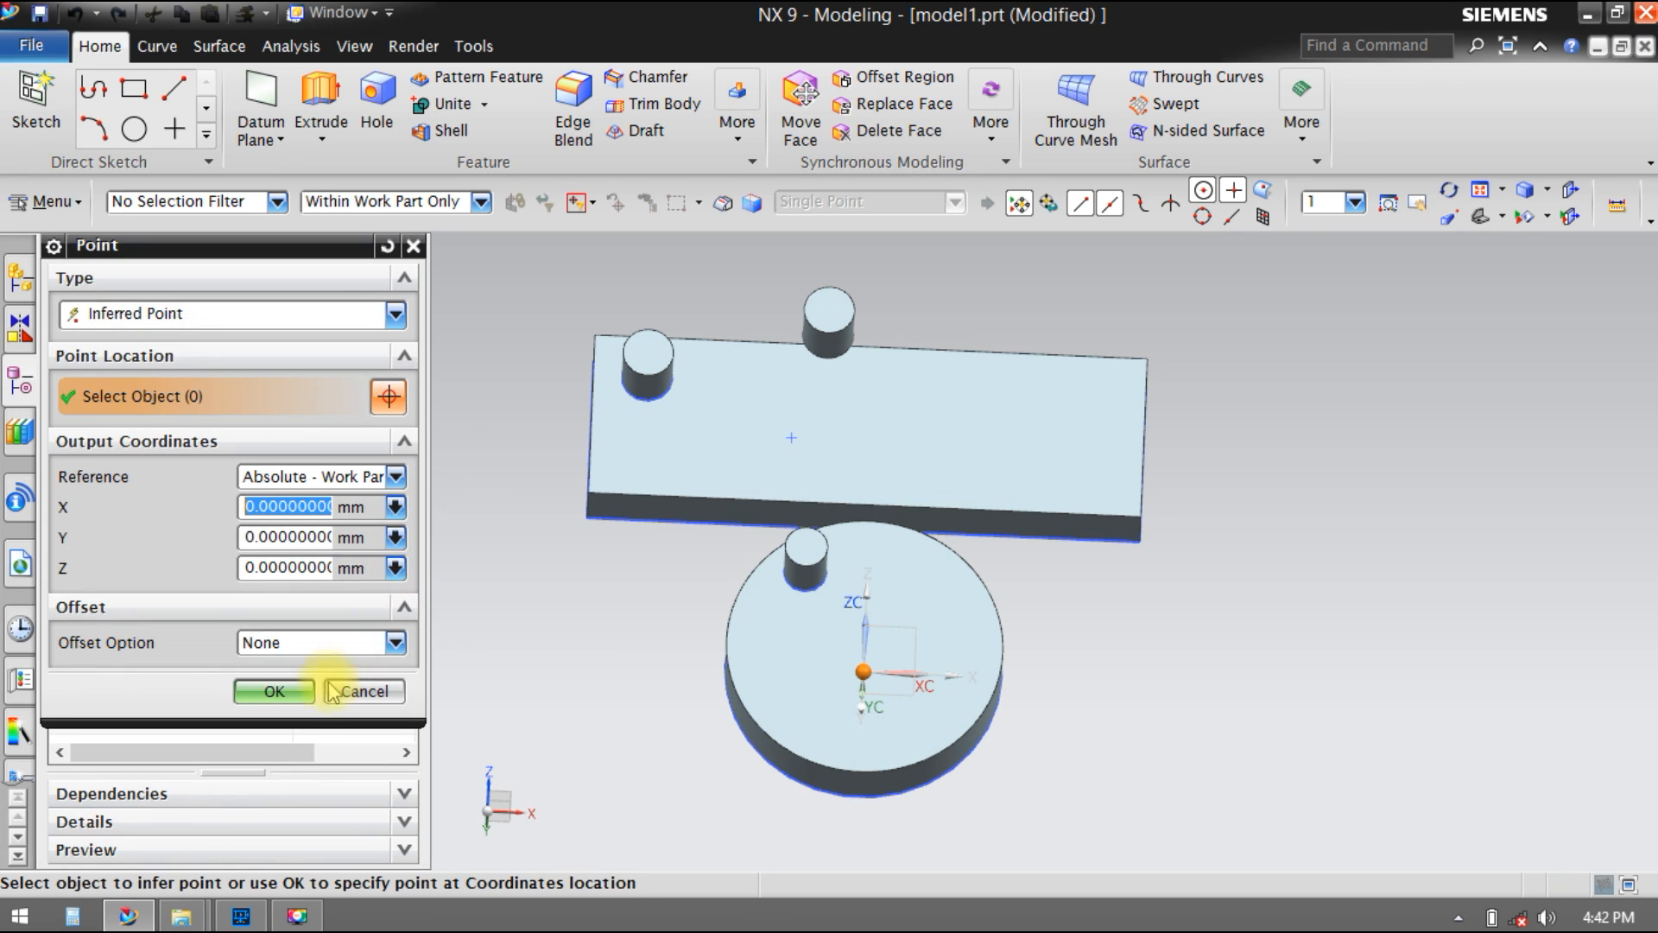
{"action": "left_click", "coordinate": [285, 691]}
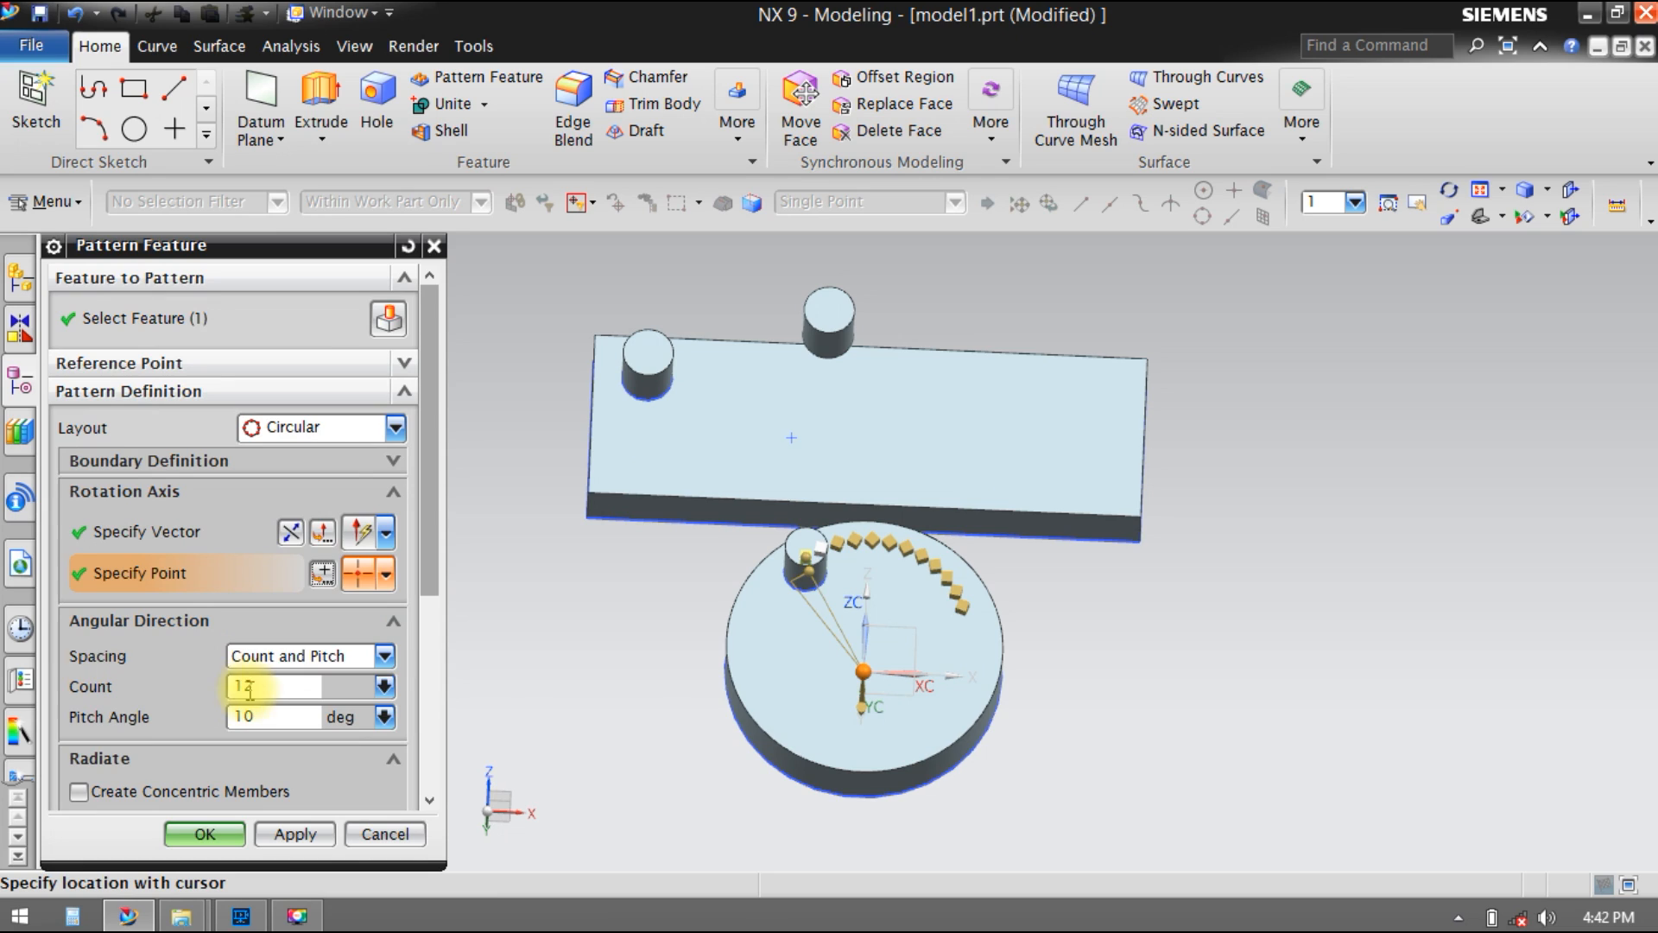
Step: Set the circular pattern's count to 6 and its pitch angle to 360/6 degrees
{"action": "left_click_drag", "start_coordinate": [266, 691], "coordinate": [157, 682]}
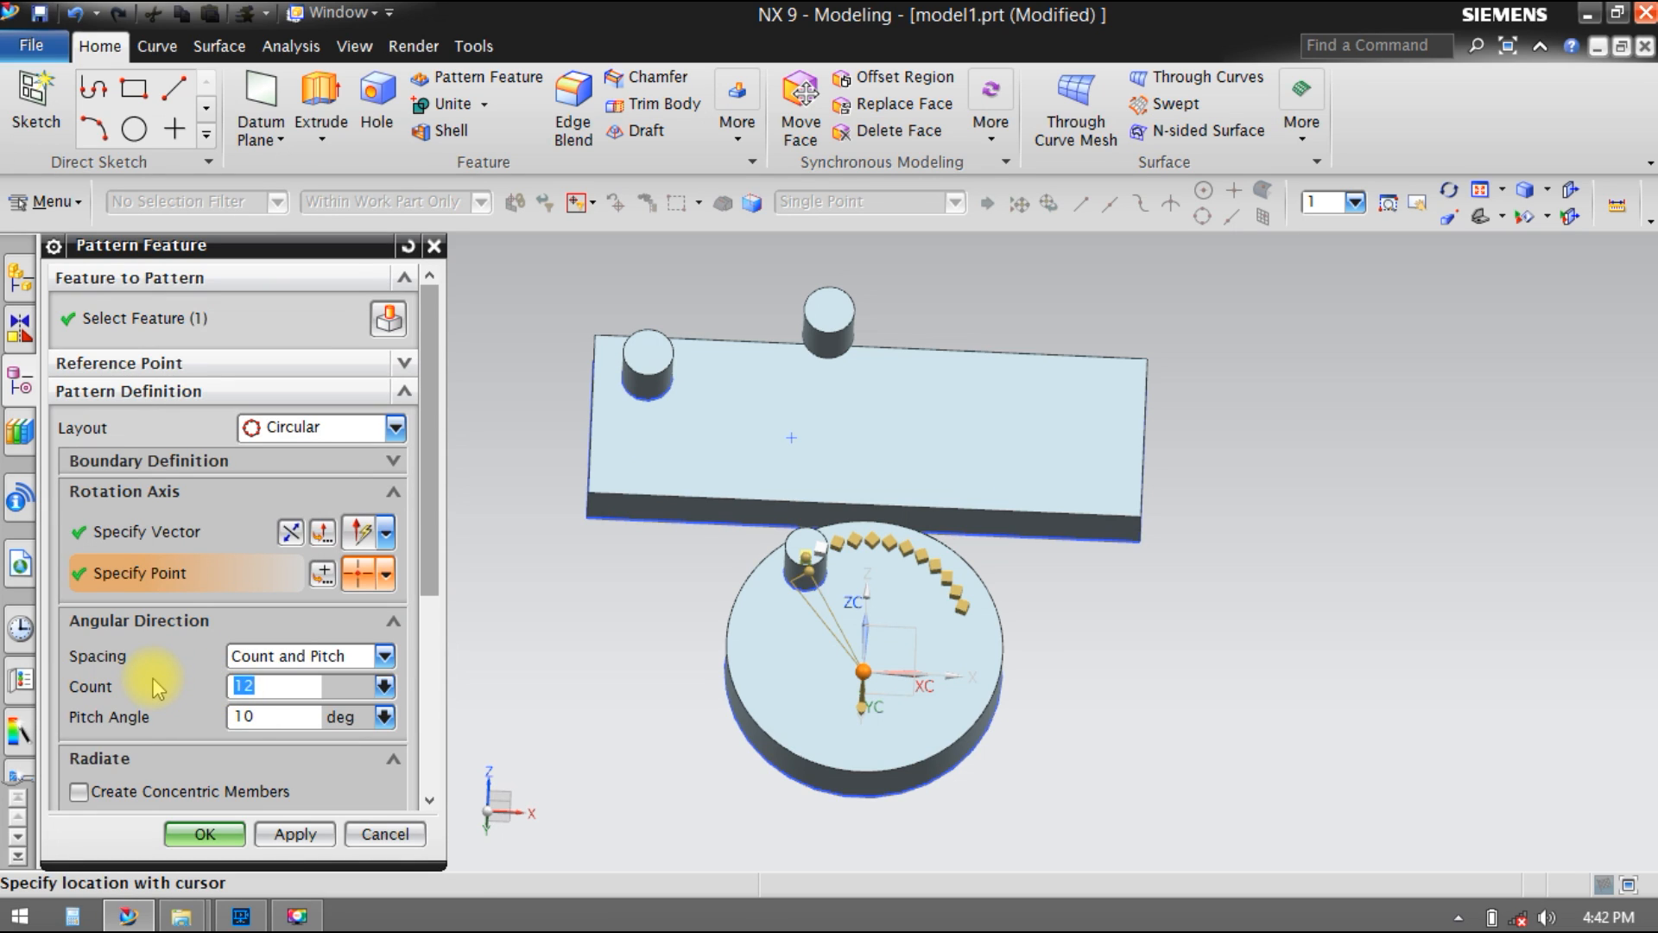
{"action": "type", "text": "6"}
{"action": "left_click_drag", "start_coordinate": [260, 717], "coordinate": [157, 715]}
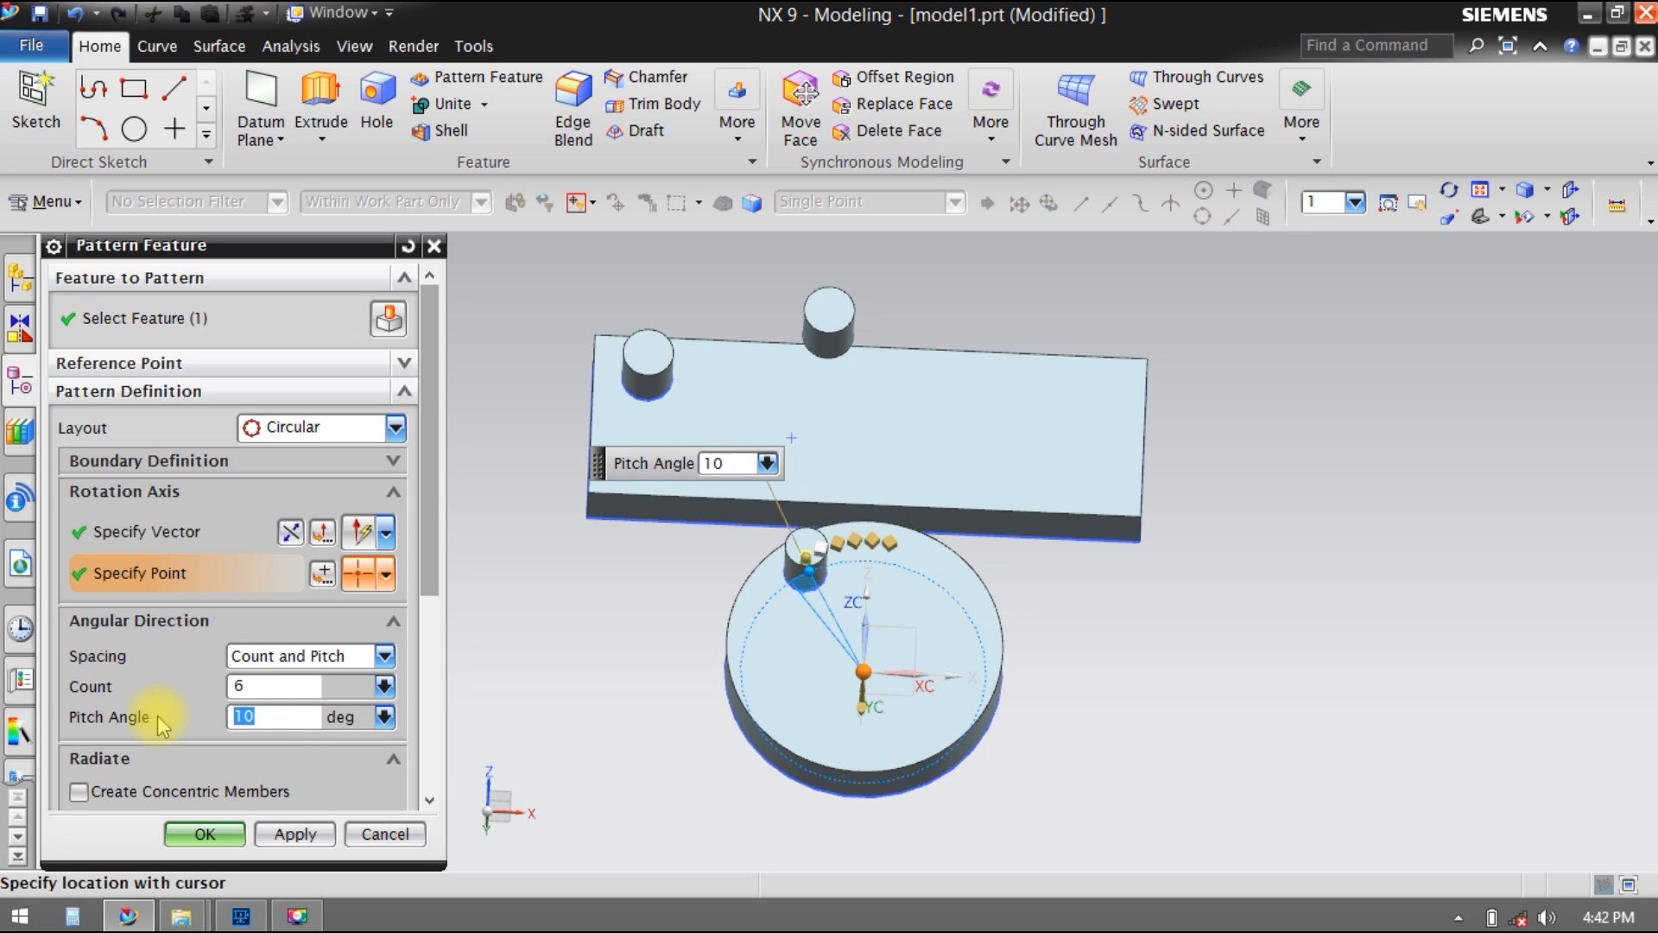
{"action": "type", "text": "360"}
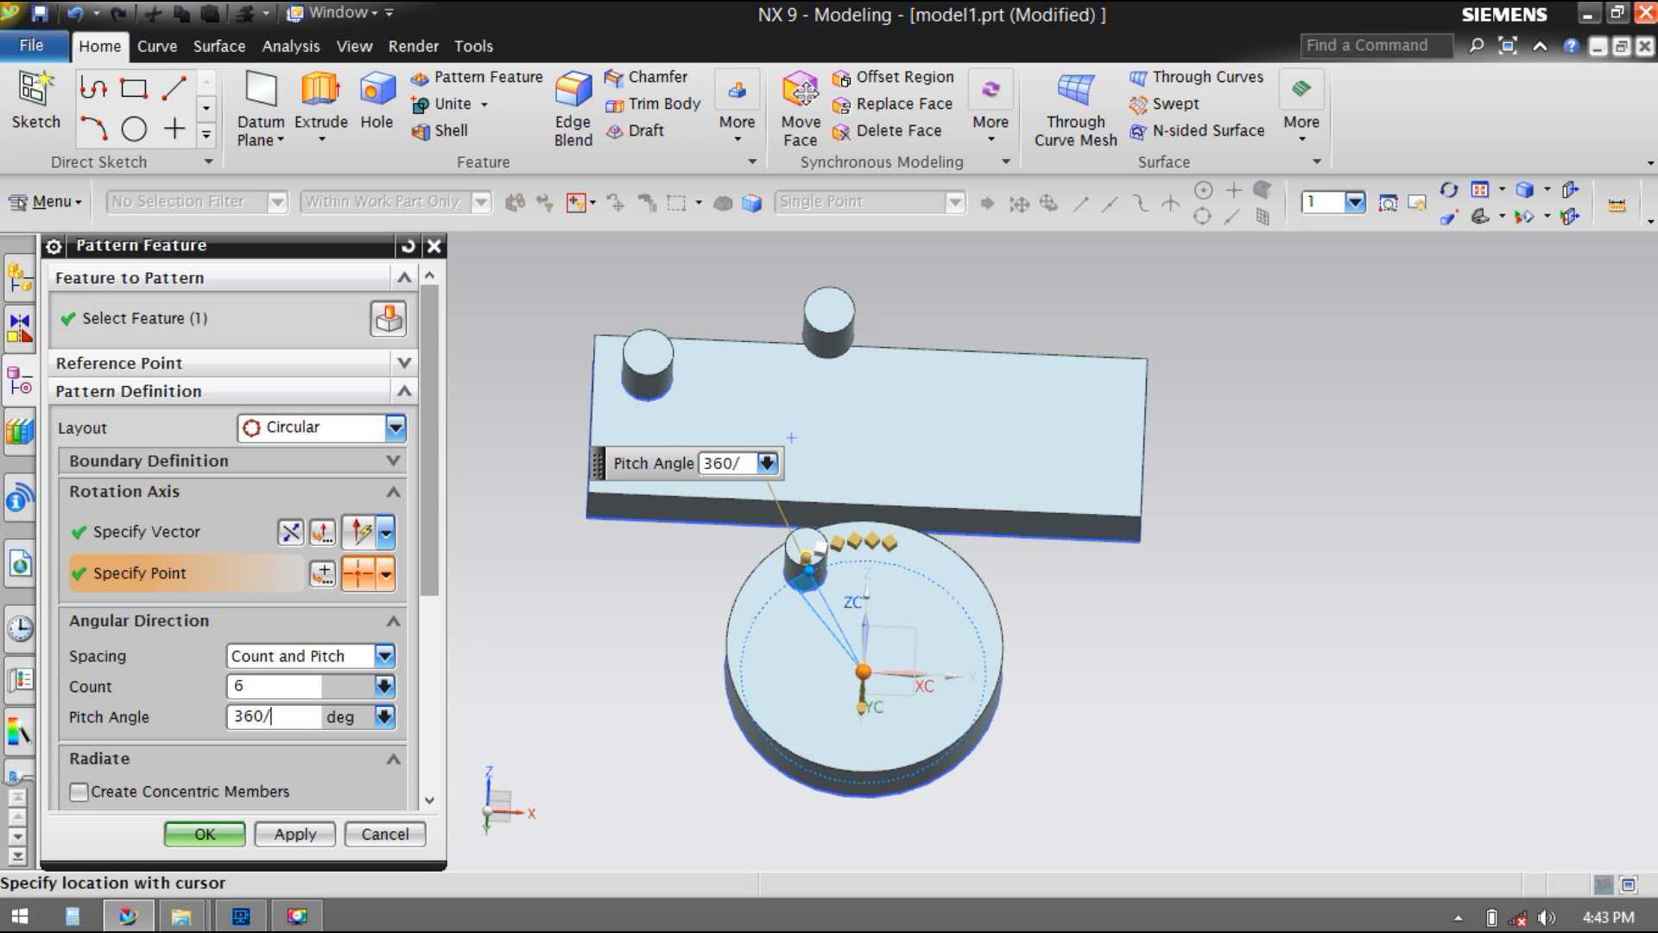
{"action": "type", "text": "/6"}
{"action": "key", "text": "Return"}
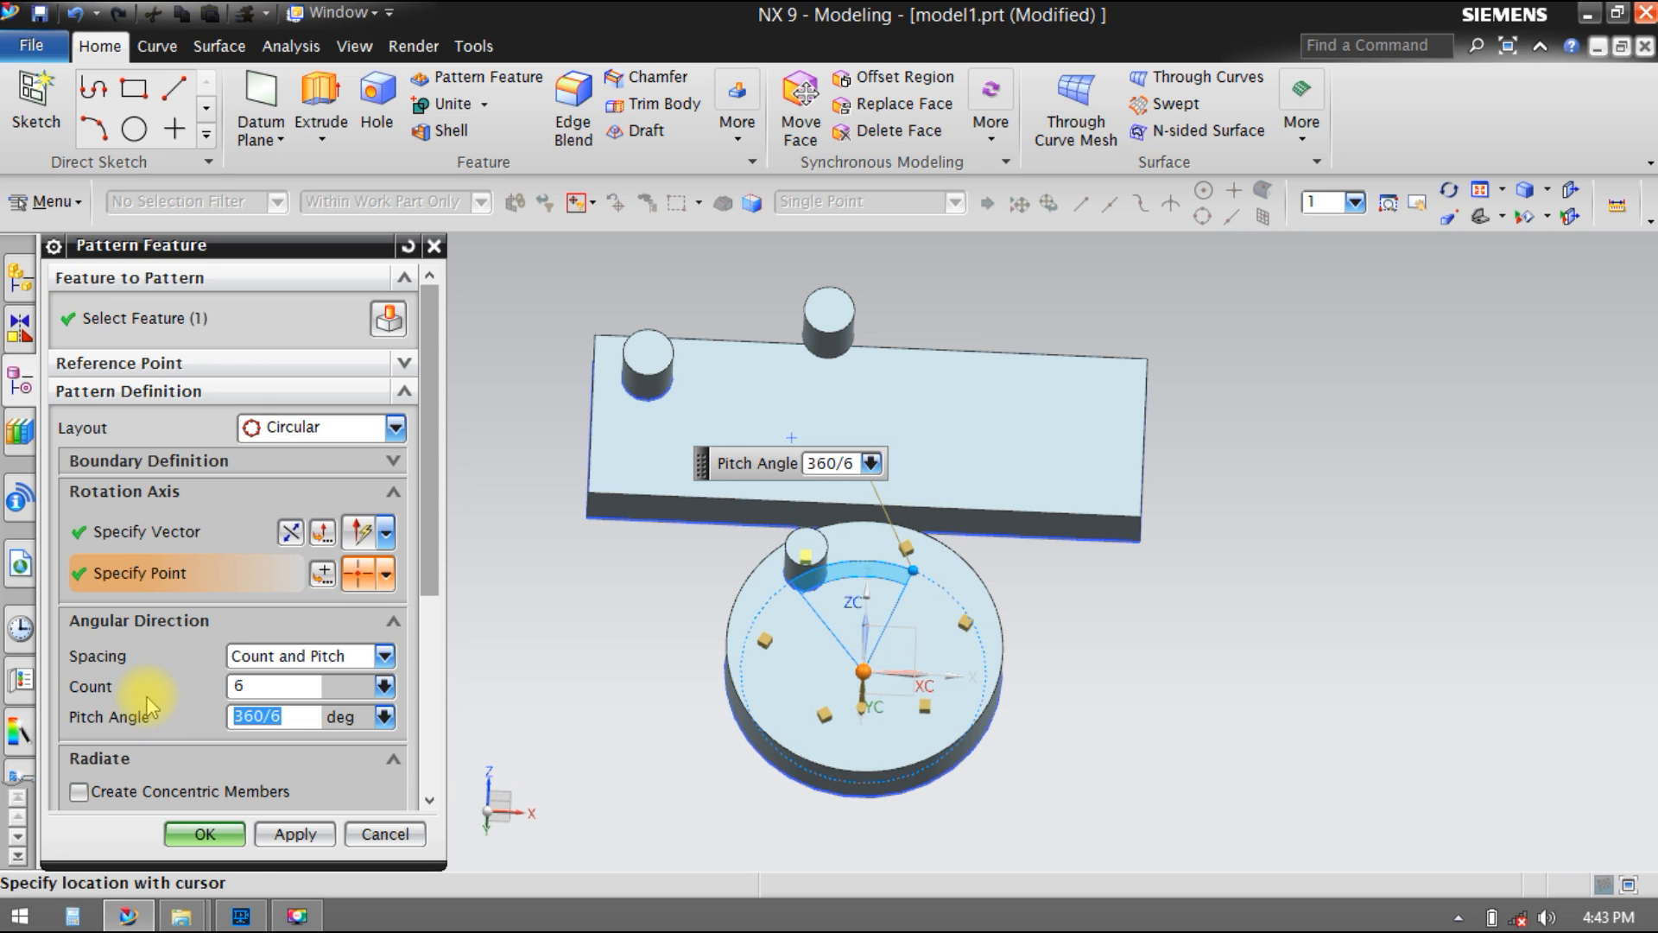
Step: Preview the circular pattern's result on the round disc and undo the previewed result
{"action": "middle_click_drag", "start_coordinate": [1055, 759], "coordinate": [1118, 770]}
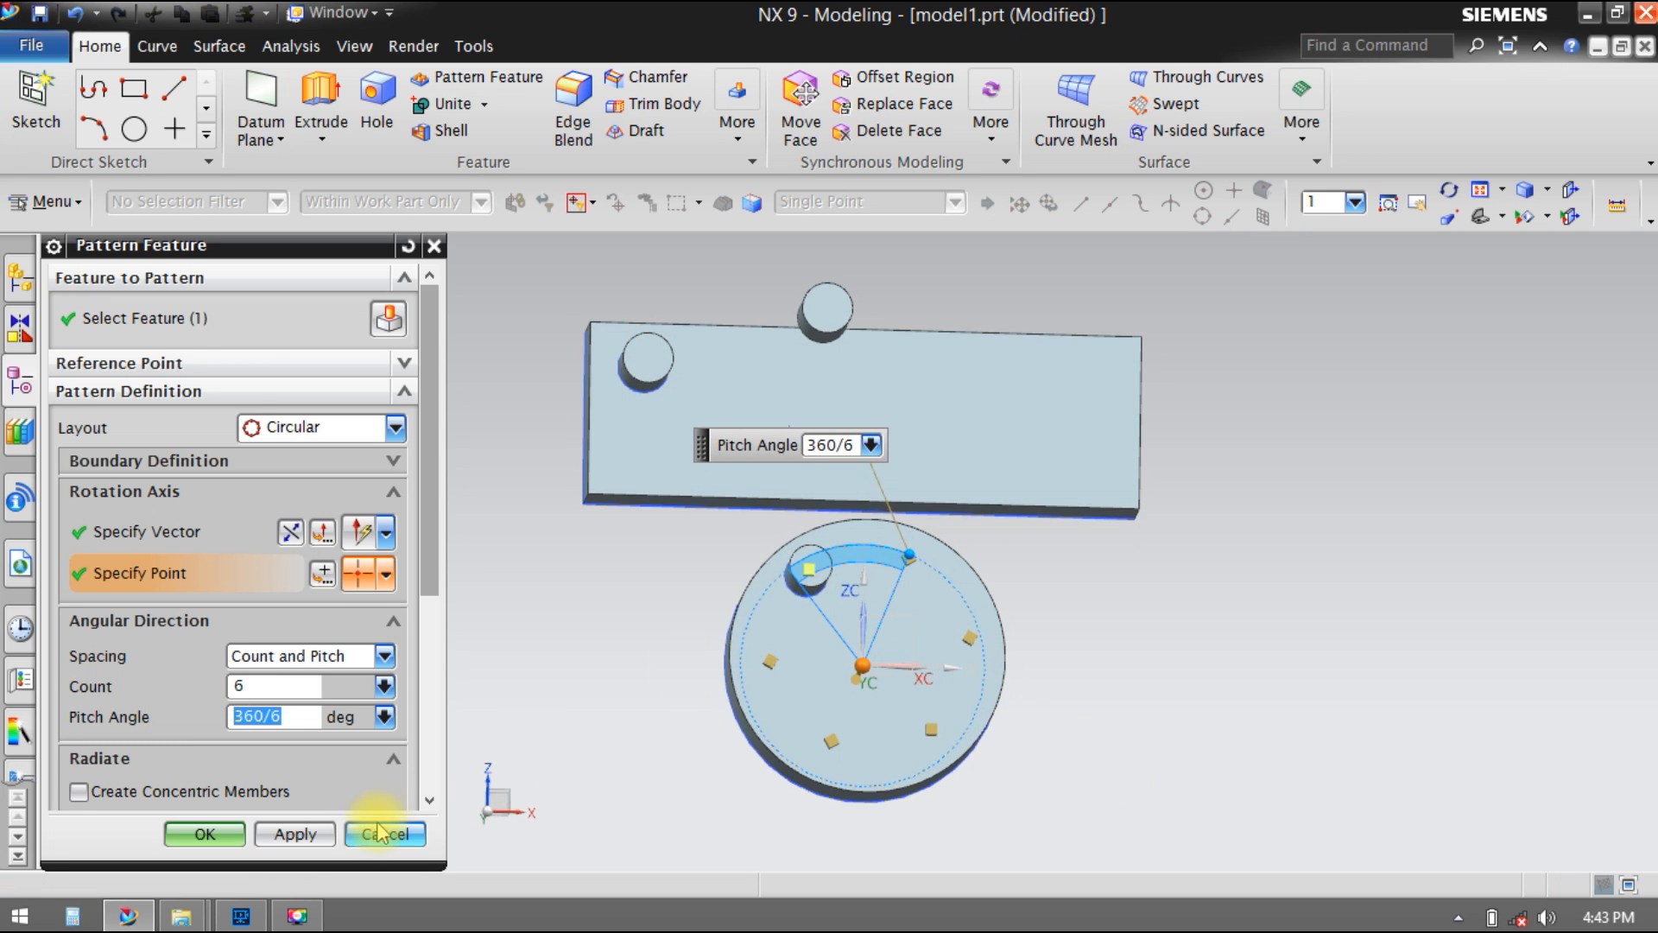
{"action": "scroll", "coordinate": [372, 730], "scroll_direction": "down", "scroll_amount": 4}
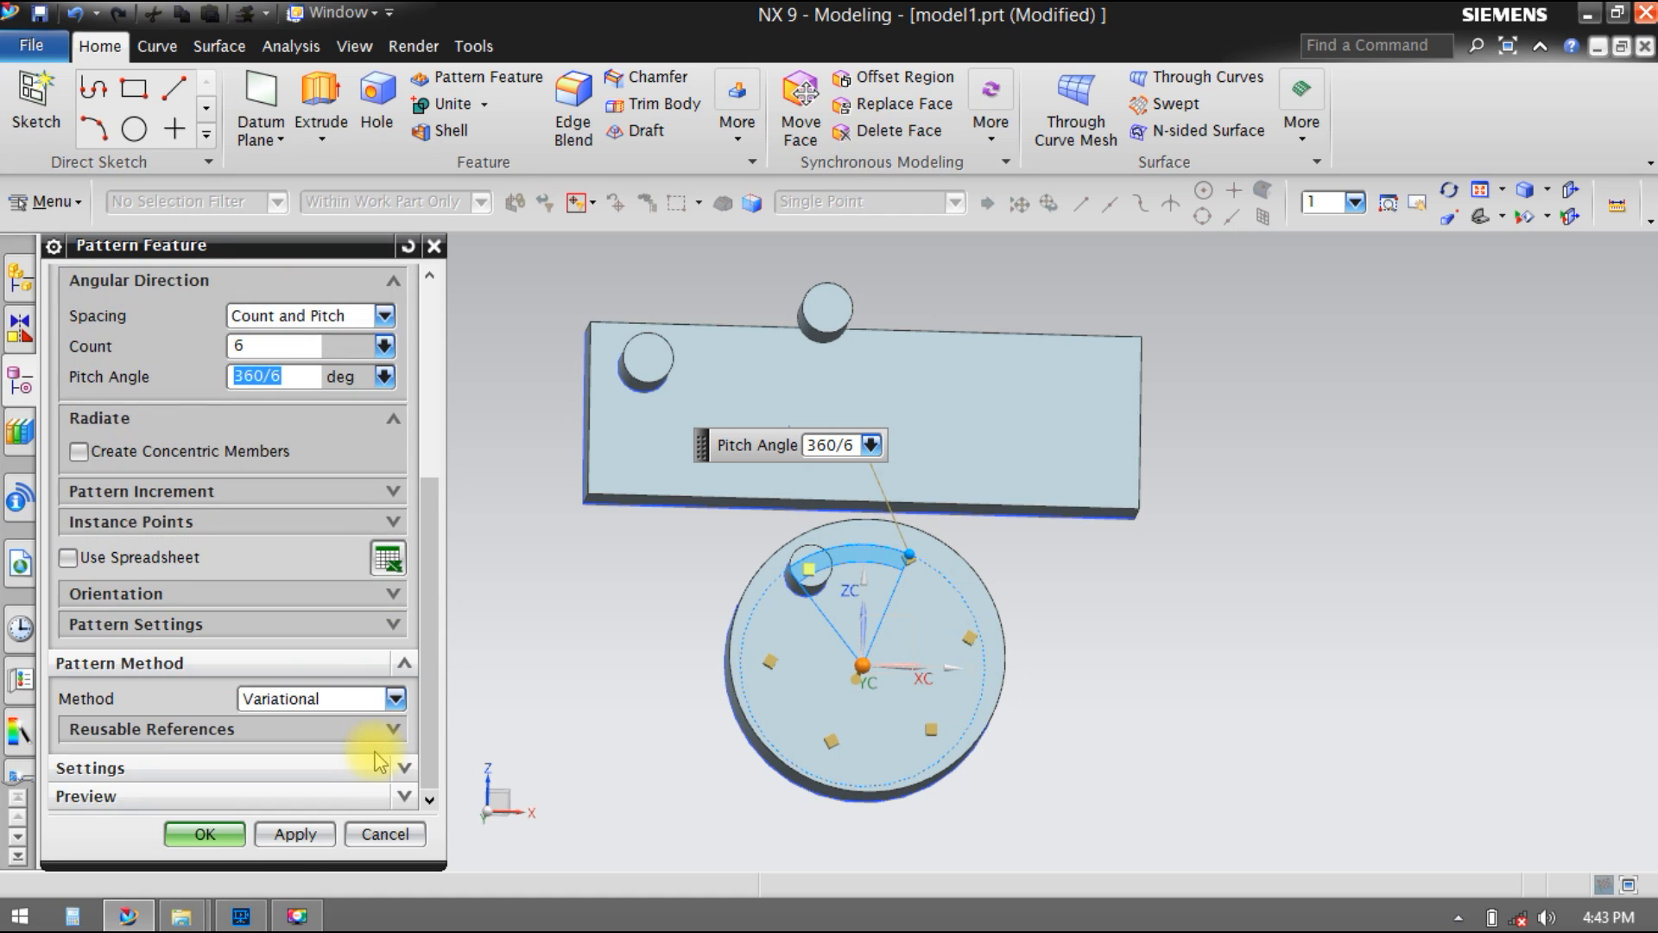
{"action": "left_click", "coordinate": [367, 777]}
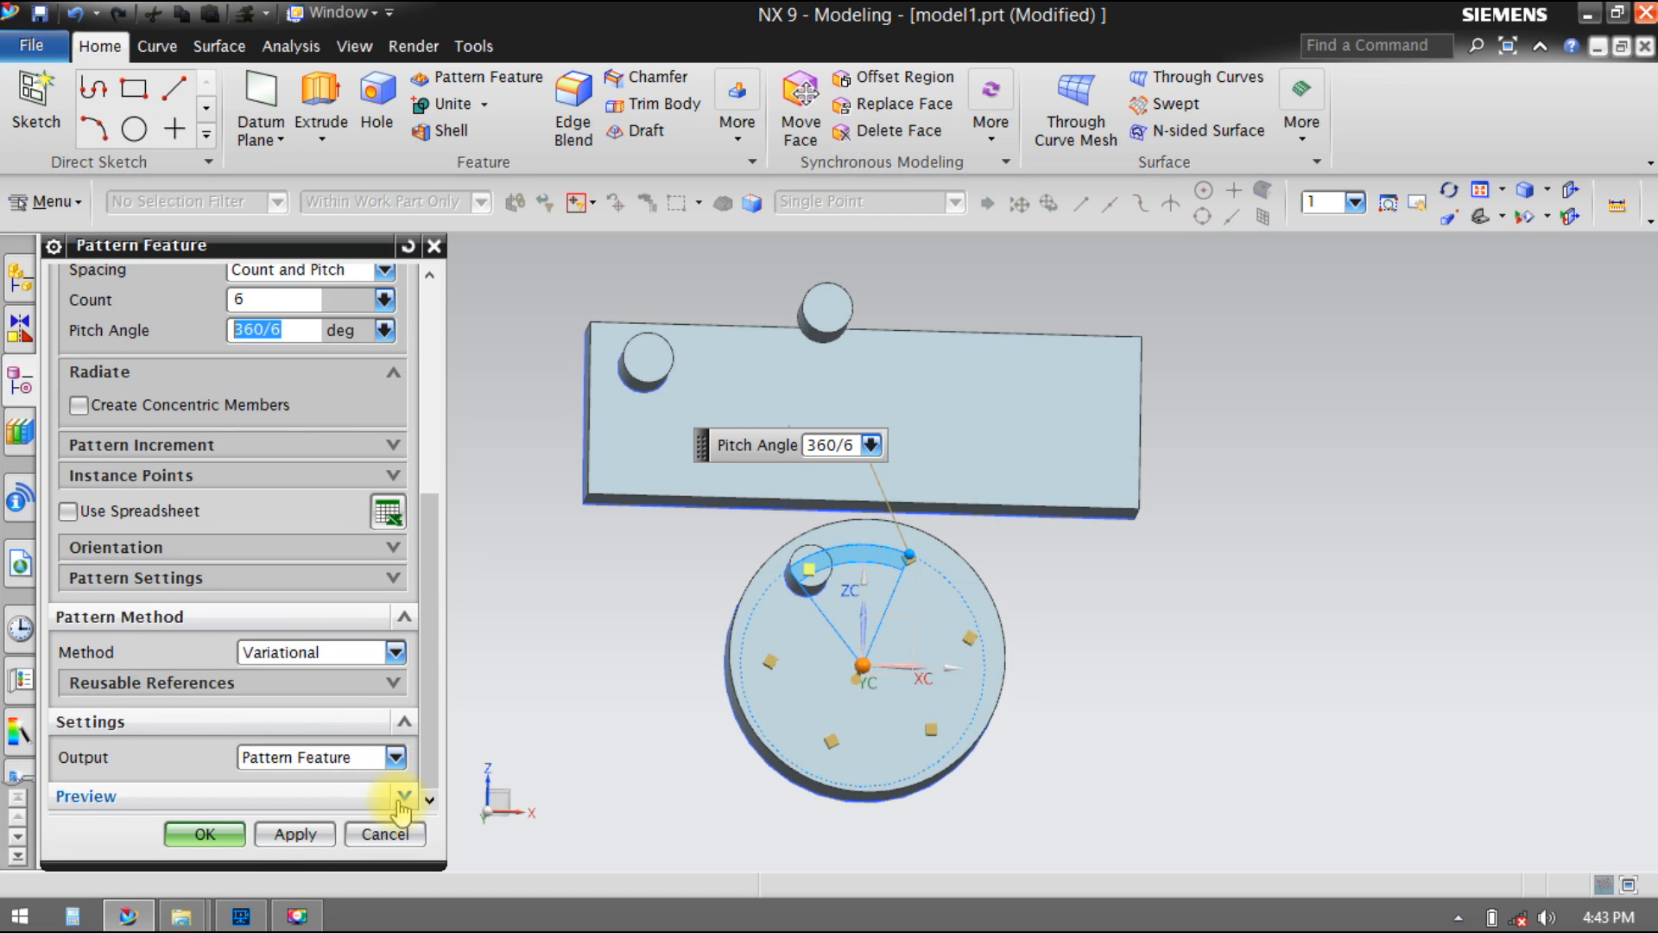
{"action": "left_click", "coordinate": [403, 796]}
{"action": "left_click", "coordinate": [388, 780]}
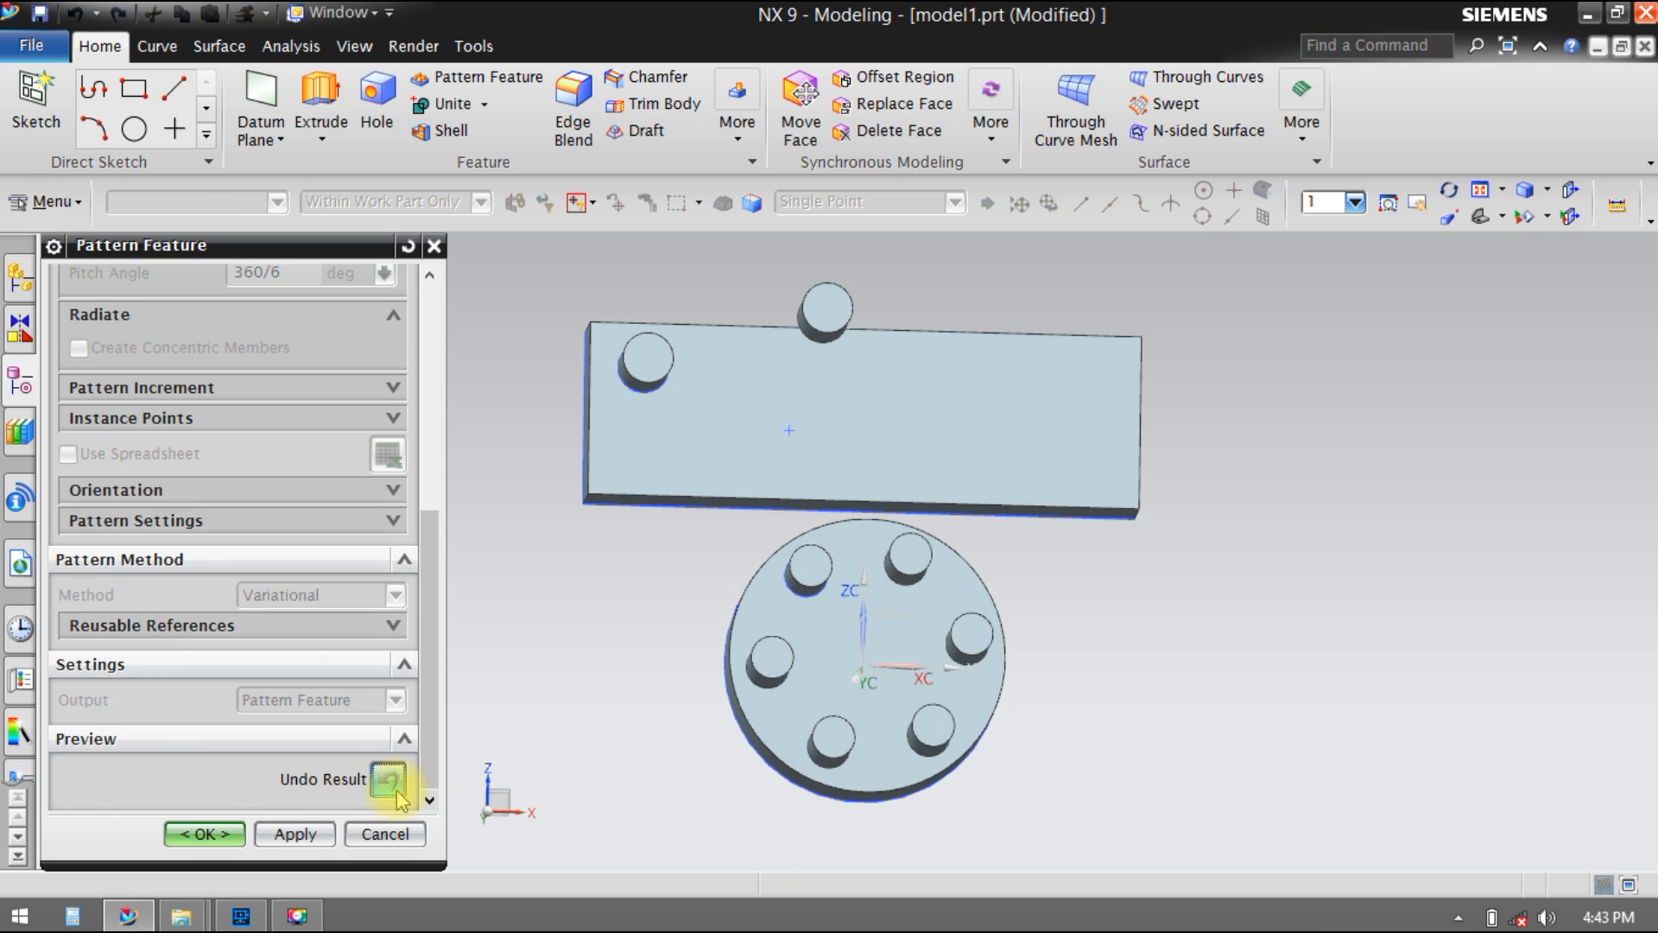
{"action": "middle_click_drag", "start_coordinate": [1231, 782], "coordinate": [1202, 727]}
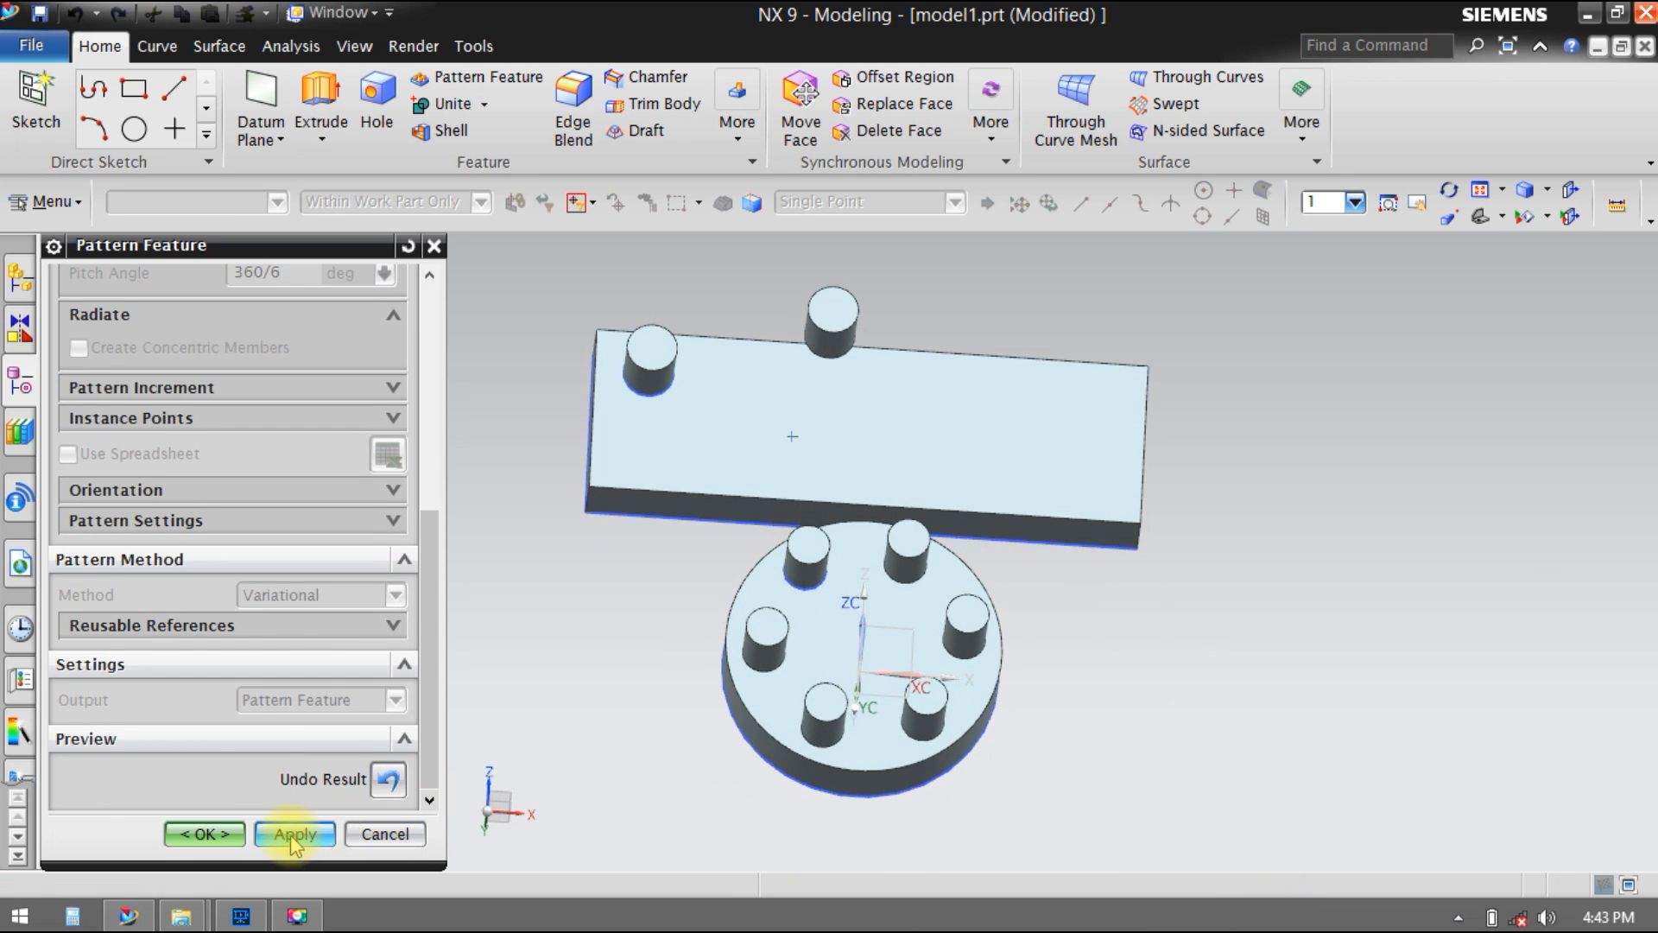
{"action": "left_click_drag", "start_coordinate": [429, 614], "coordinate": [429, 466]}
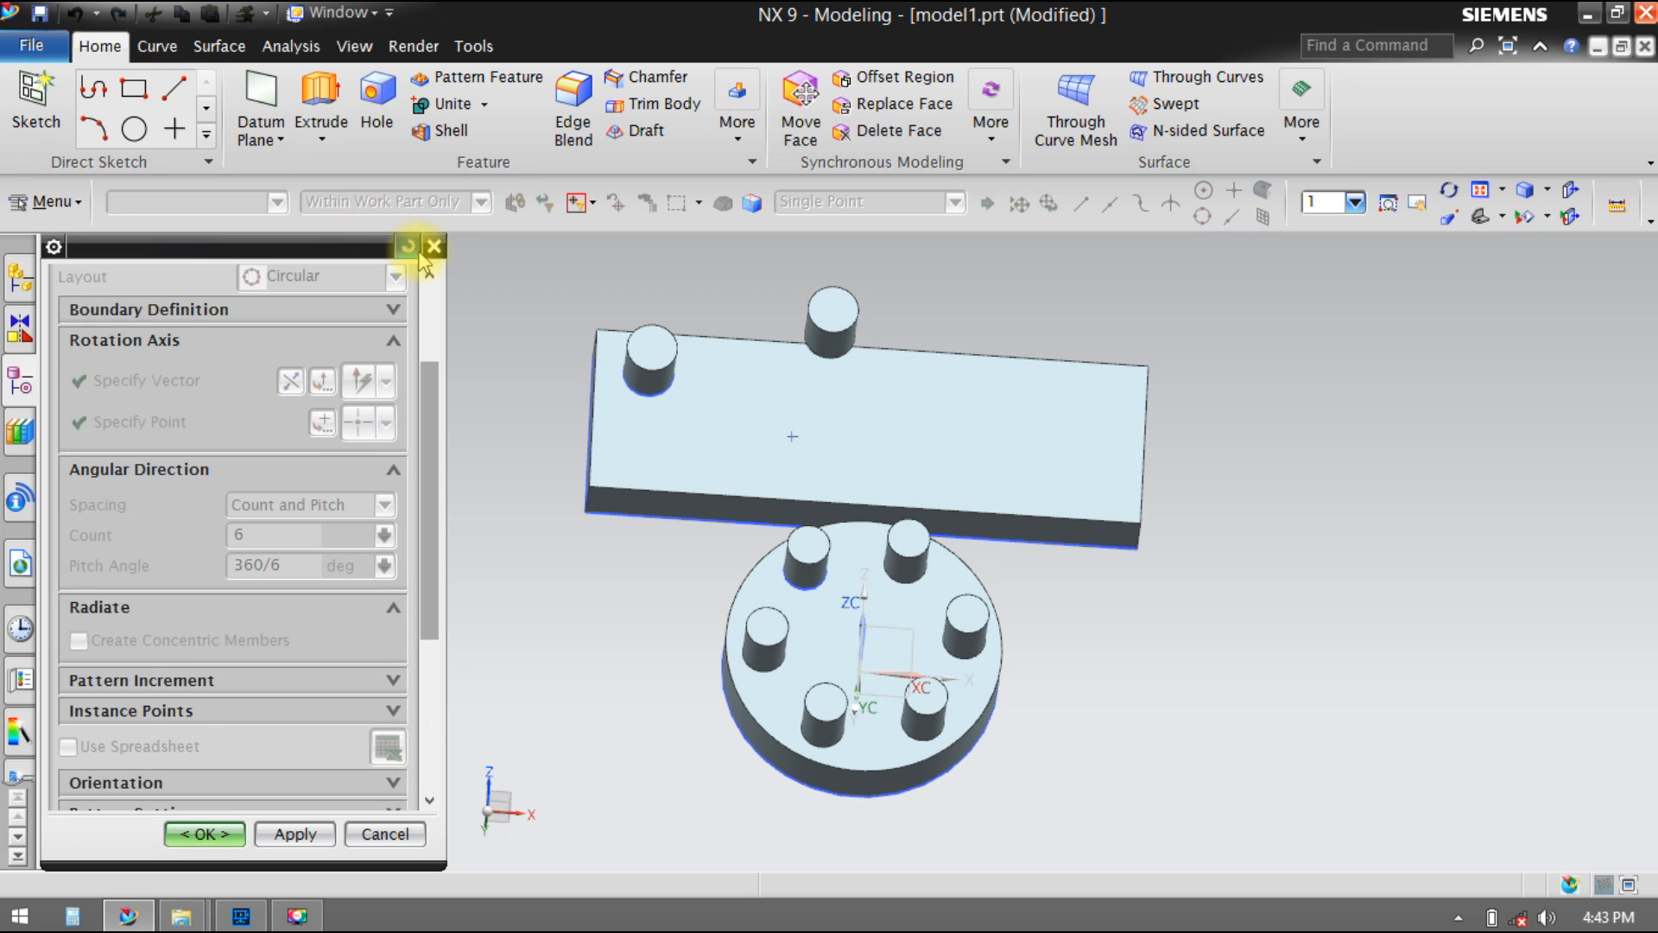
{"action": "scroll", "coordinate": [359, 500], "scroll_direction": "down", "scroll_amount": 5}
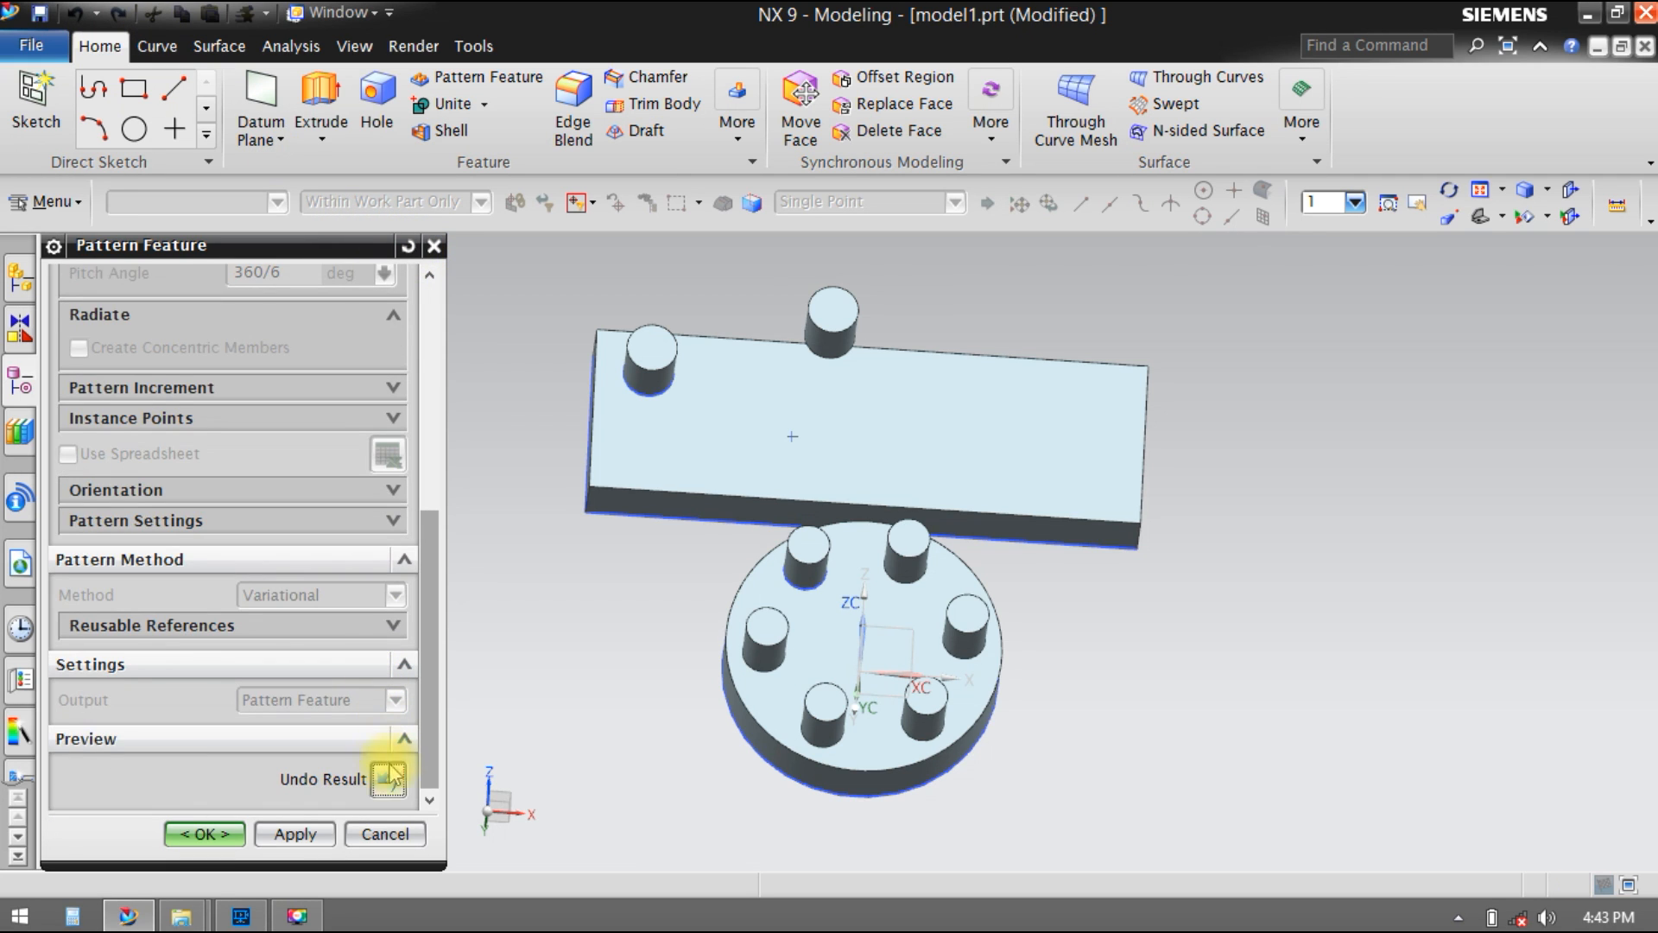
{"action": "left_click", "coordinate": [387, 775]}
Step: Reset the pattern settings and select the disc's small cylinder for a pattern with the Polygon layout
{"action": "left_click", "coordinate": [407, 246]}
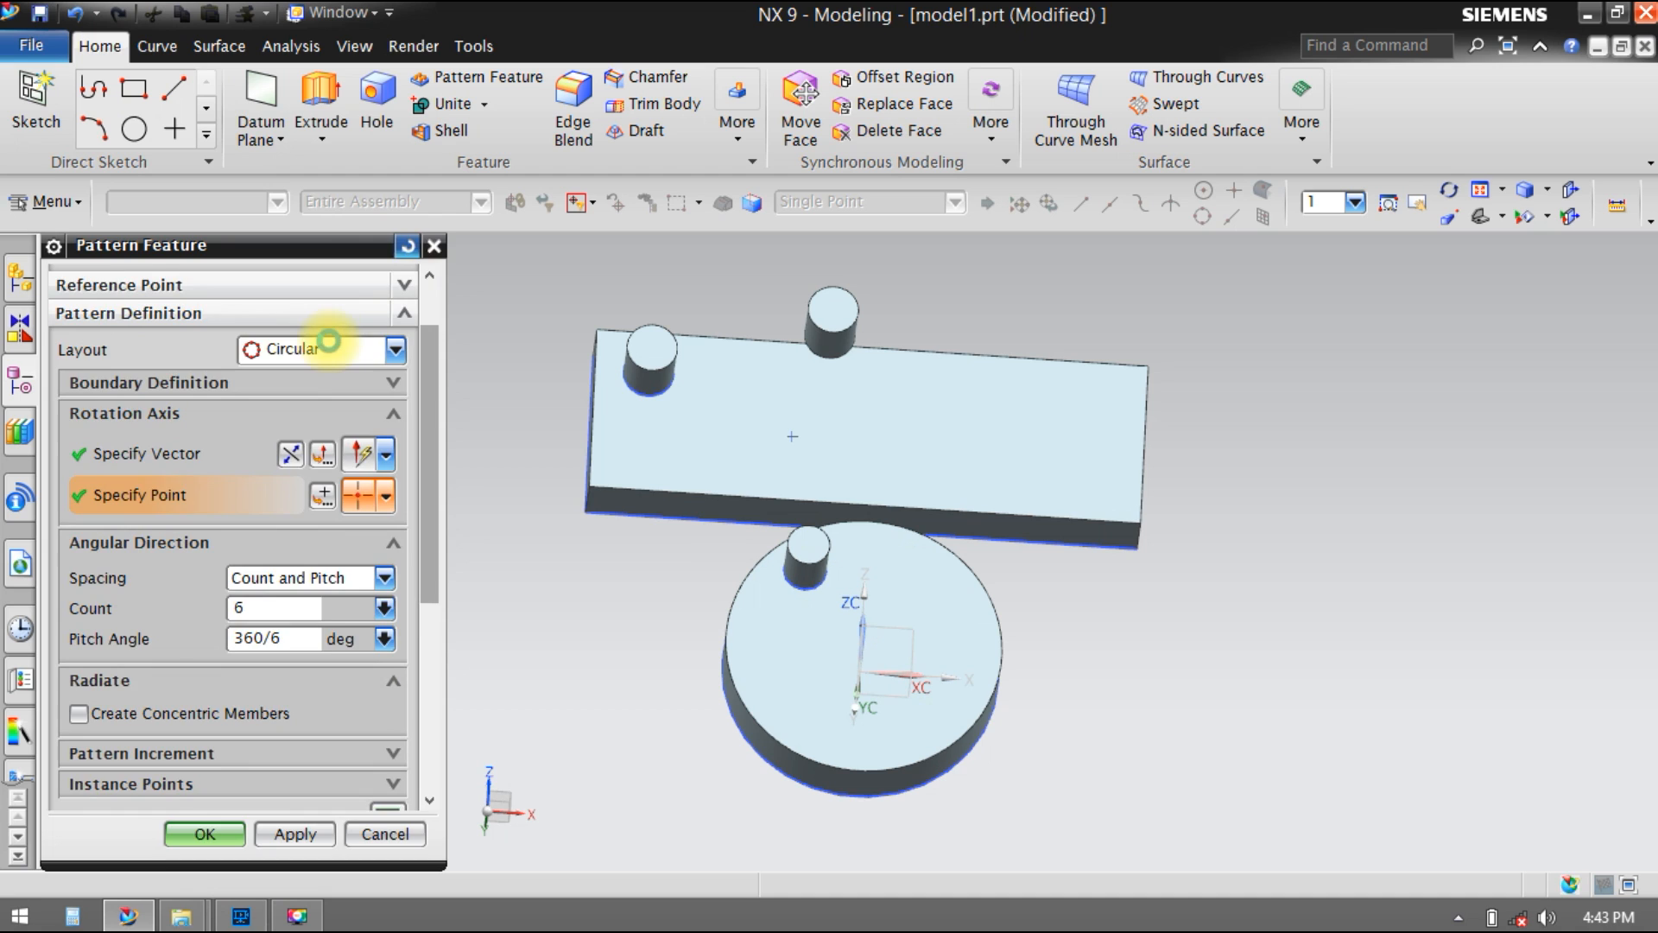
{"action": "left_click", "coordinate": [322, 428]}
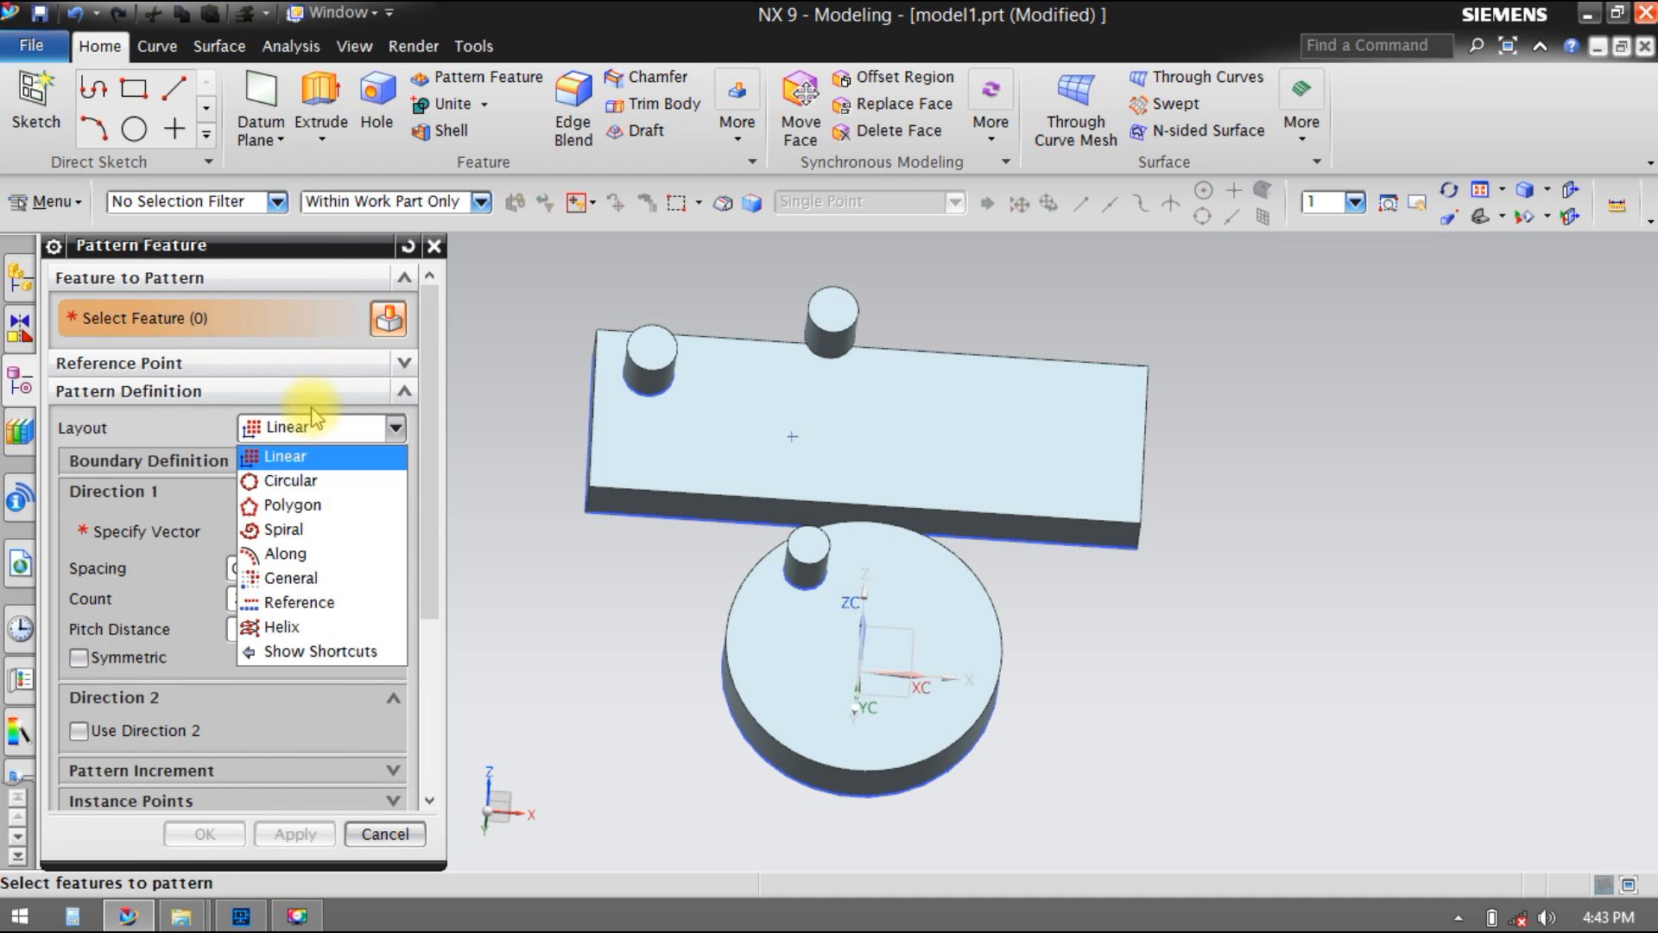
{"action": "left_click", "coordinate": [312, 508]}
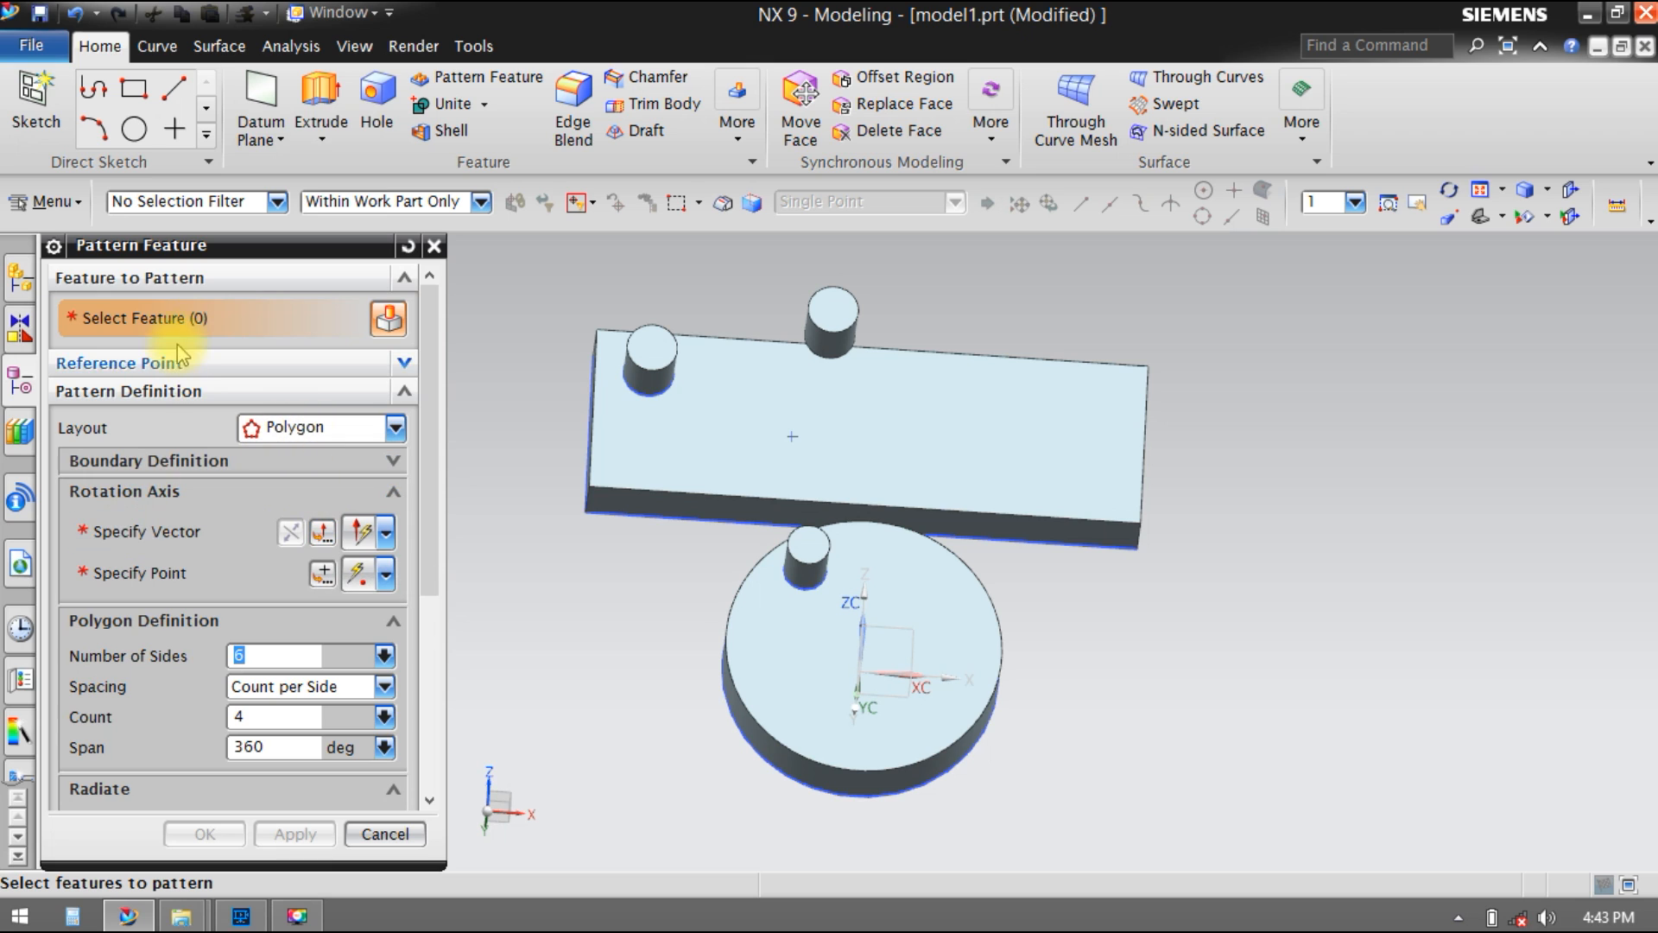
{"action": "left_click", "coordinate": [799, 548]}
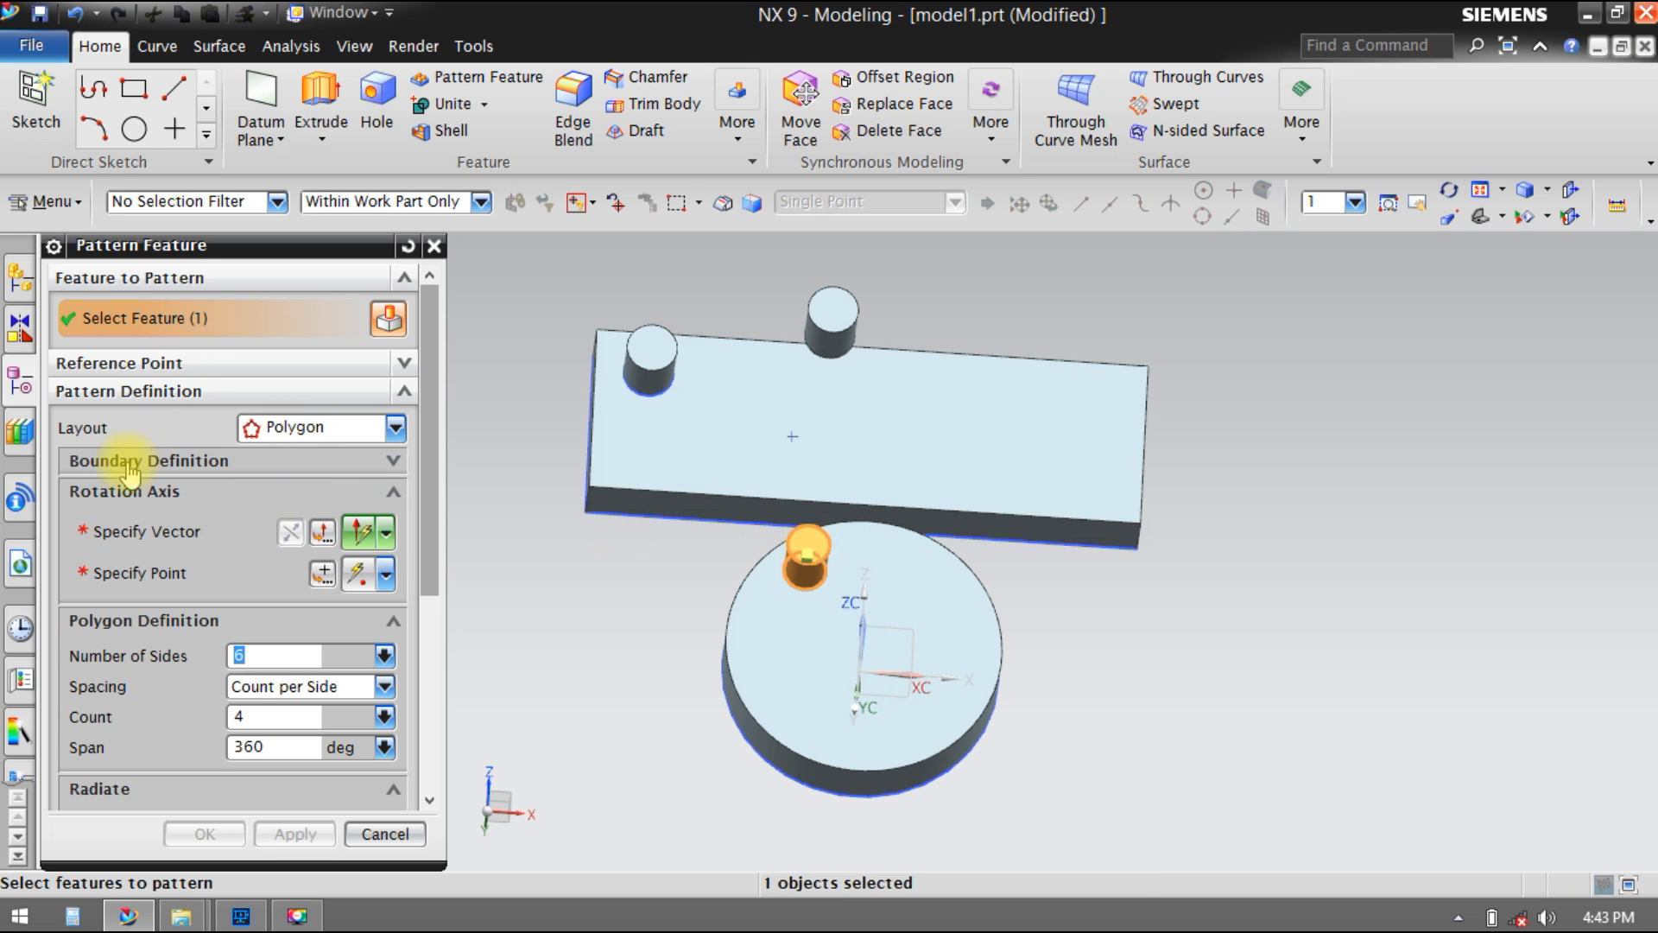
Step: Define the polygon pattern's rotation axis along the Y direction through the point at X 0, Y 0, Z 0 mm
{"action": "left_click", "coordinate": [129, 532]}
{"action": "mouse_move", "coordinate": [1072, 600]}
{"action": "middle_mouse_down"}
{"action": "mouse_move", "coordinate": [1085, 540]}
{"action": "mouse_move", "coordinate": [1048, 593]}
{"action": "middle_mouse_up"}
{"action": "left_click", "coordinate": [1048, 545]}
{"action": "middle_click_drag", "start_coordinate": [1149, 745], "coordinate": [1148, 807]}
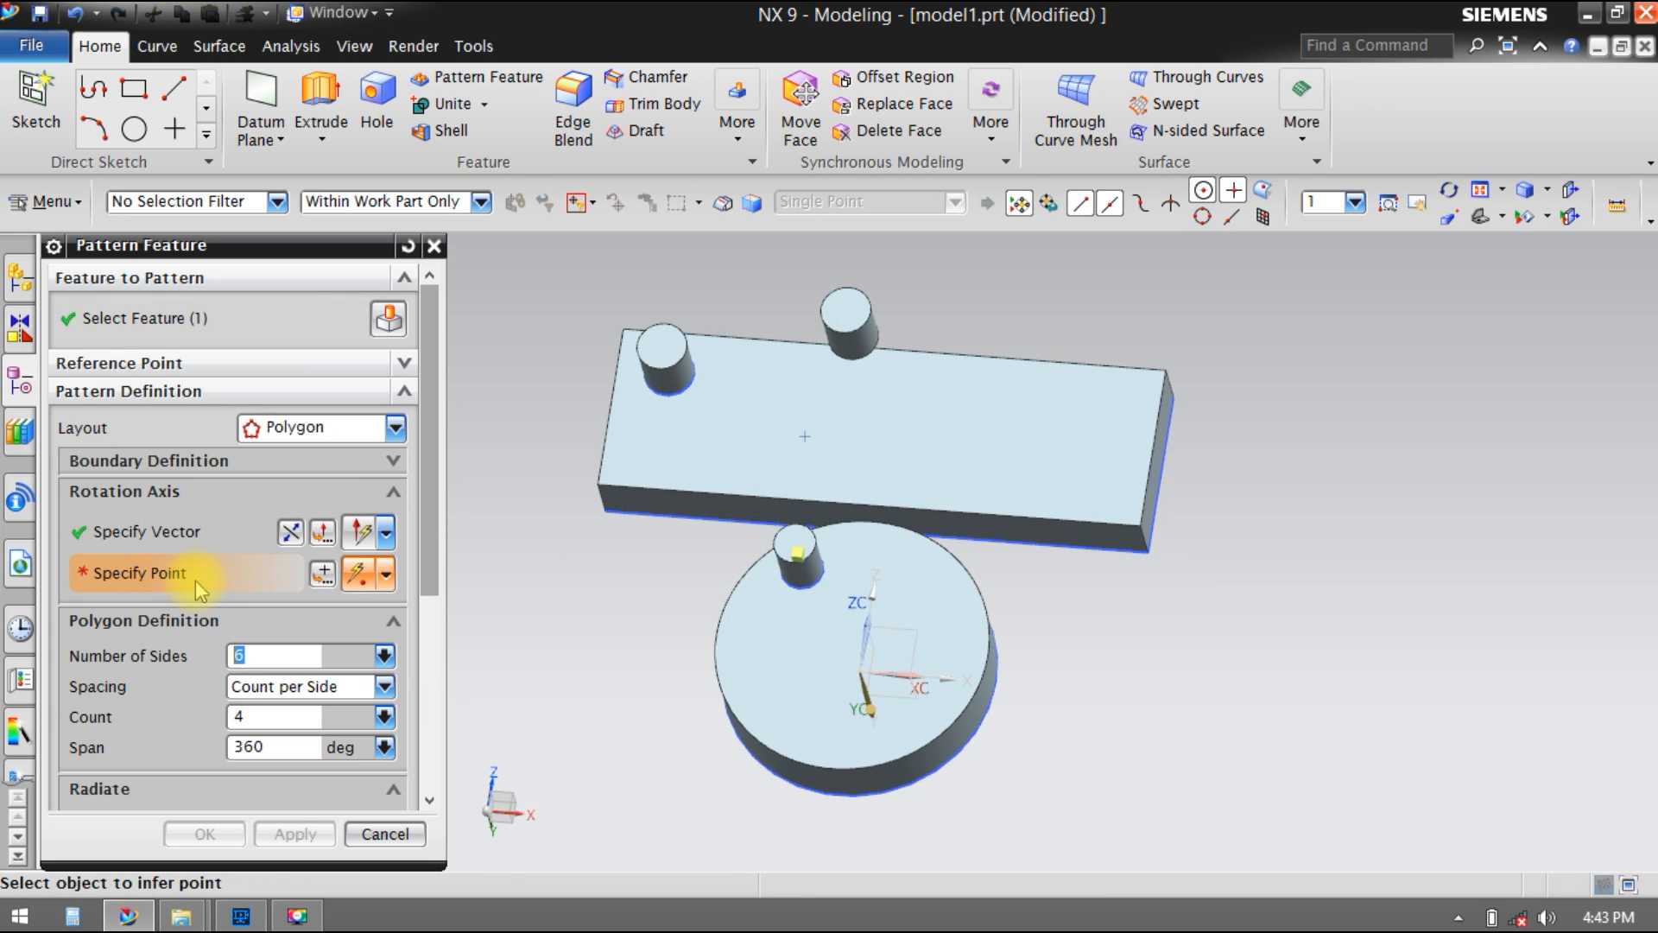
{"action": "left_click", "coordinate": [321, 574]}
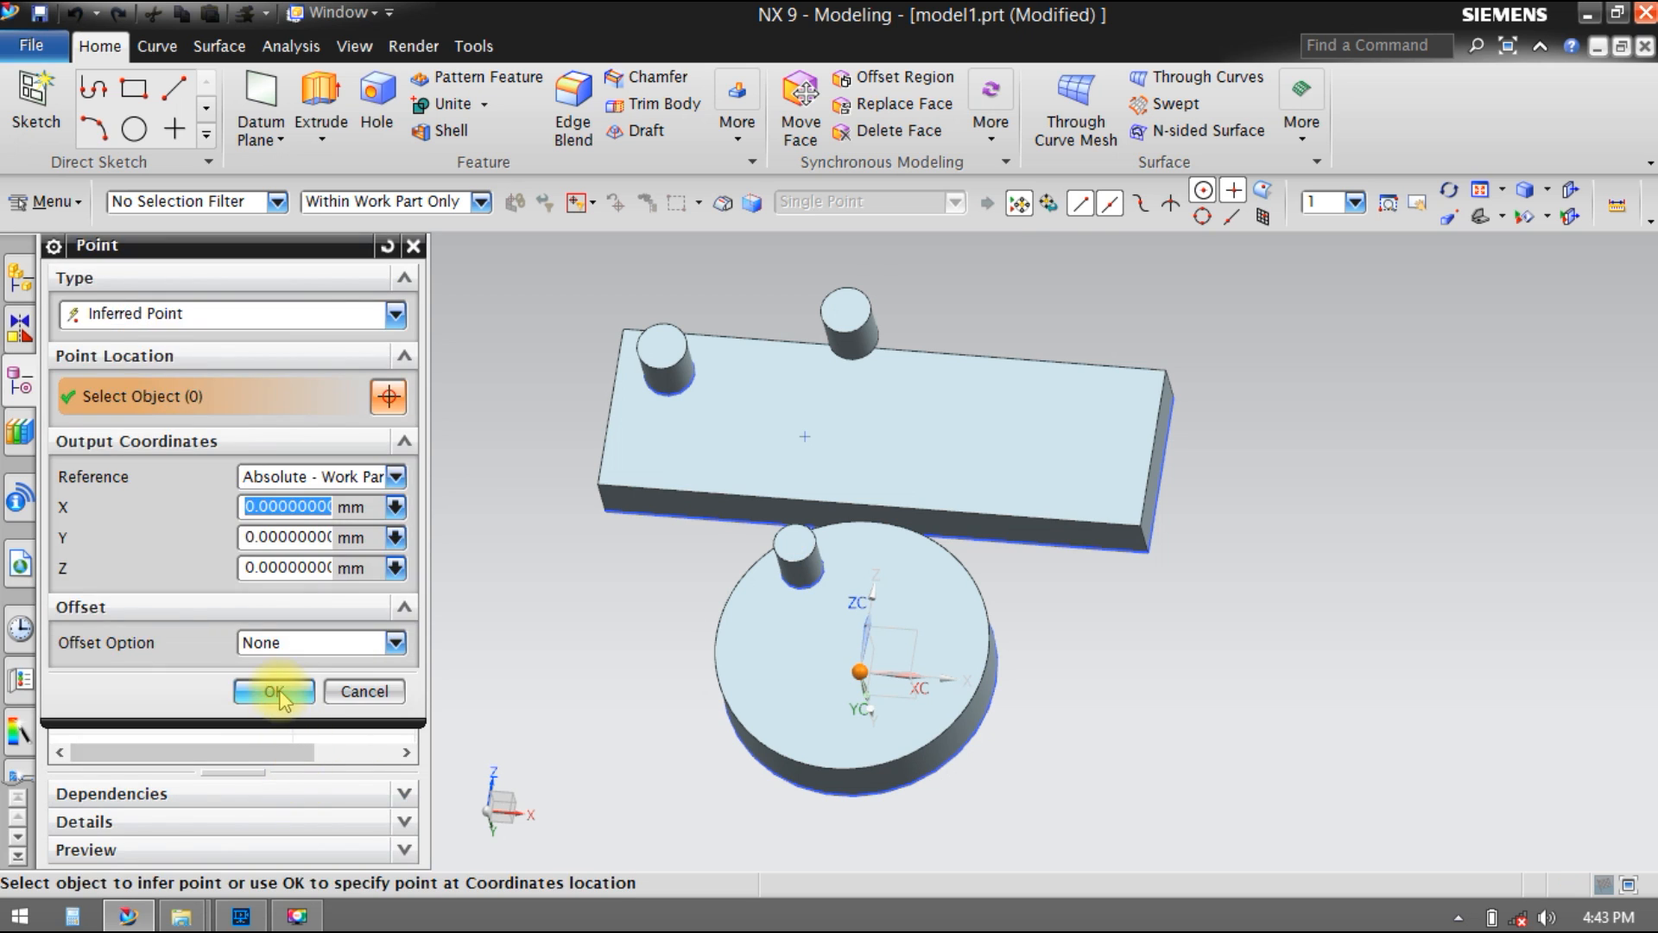
{"action": "left_click", "coordinate": [276, 585]}
Step: Set the polygon pattern's count per side to 3
{"action": "middle_click_drag", "start_coordinate": [1022, 774], "coordinate": [1041, 743]}
{"action": "left_click", "coordinate": [245, 653]}
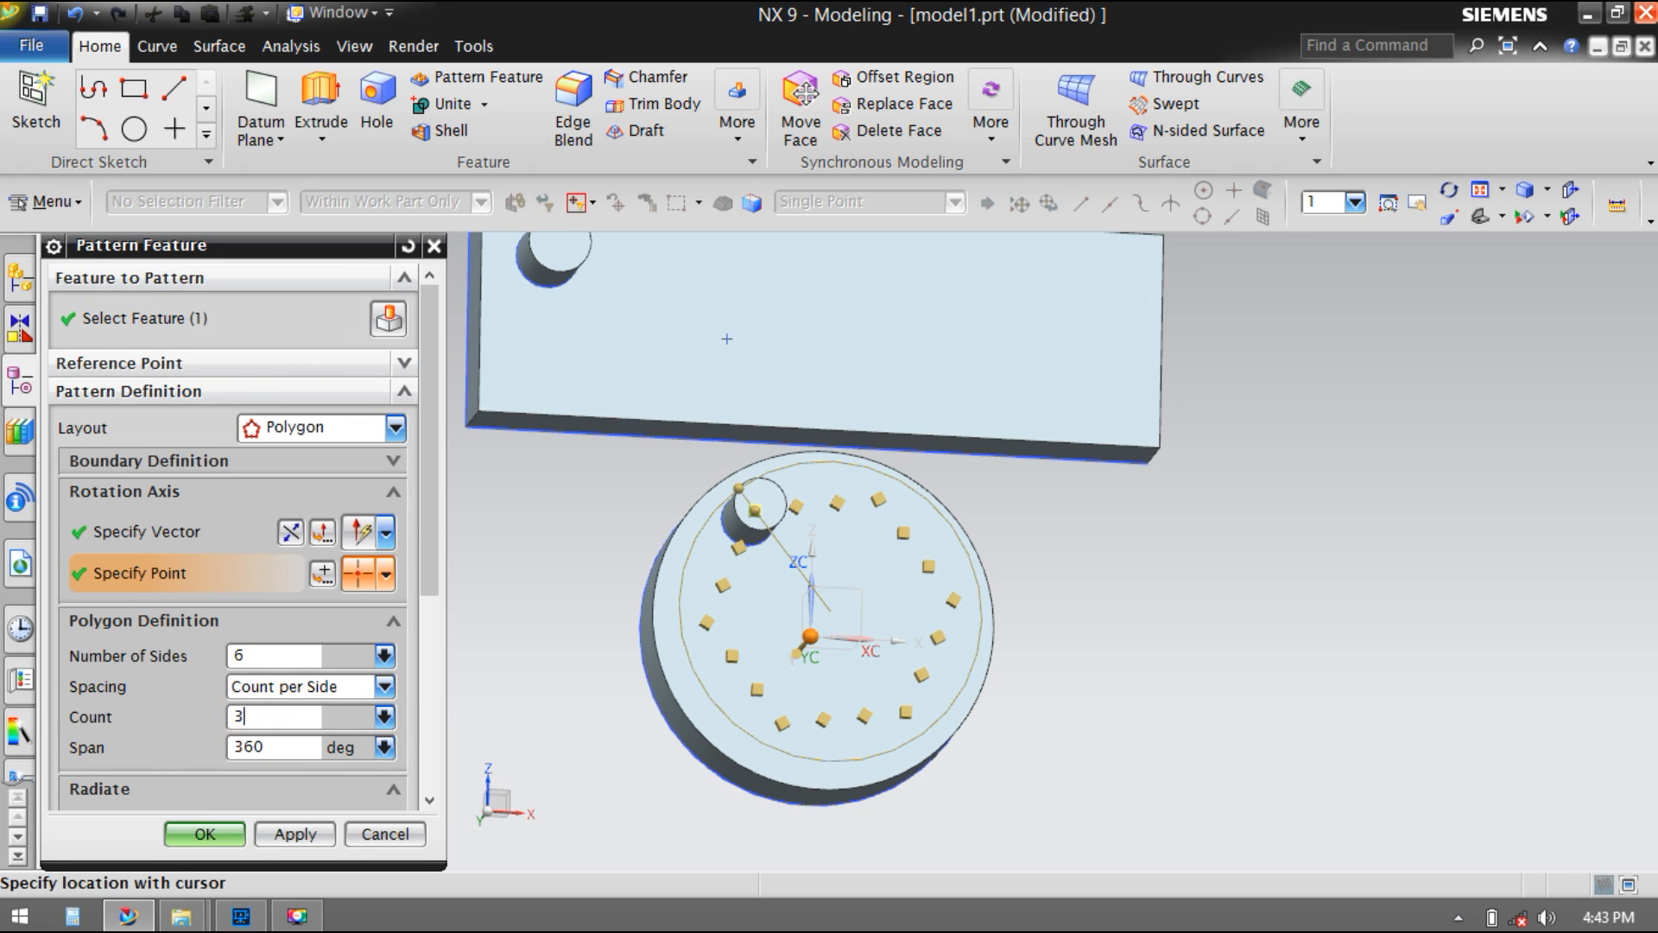
{"action": "type", "text": "3"}
{"action": "key", "text": "Return"}
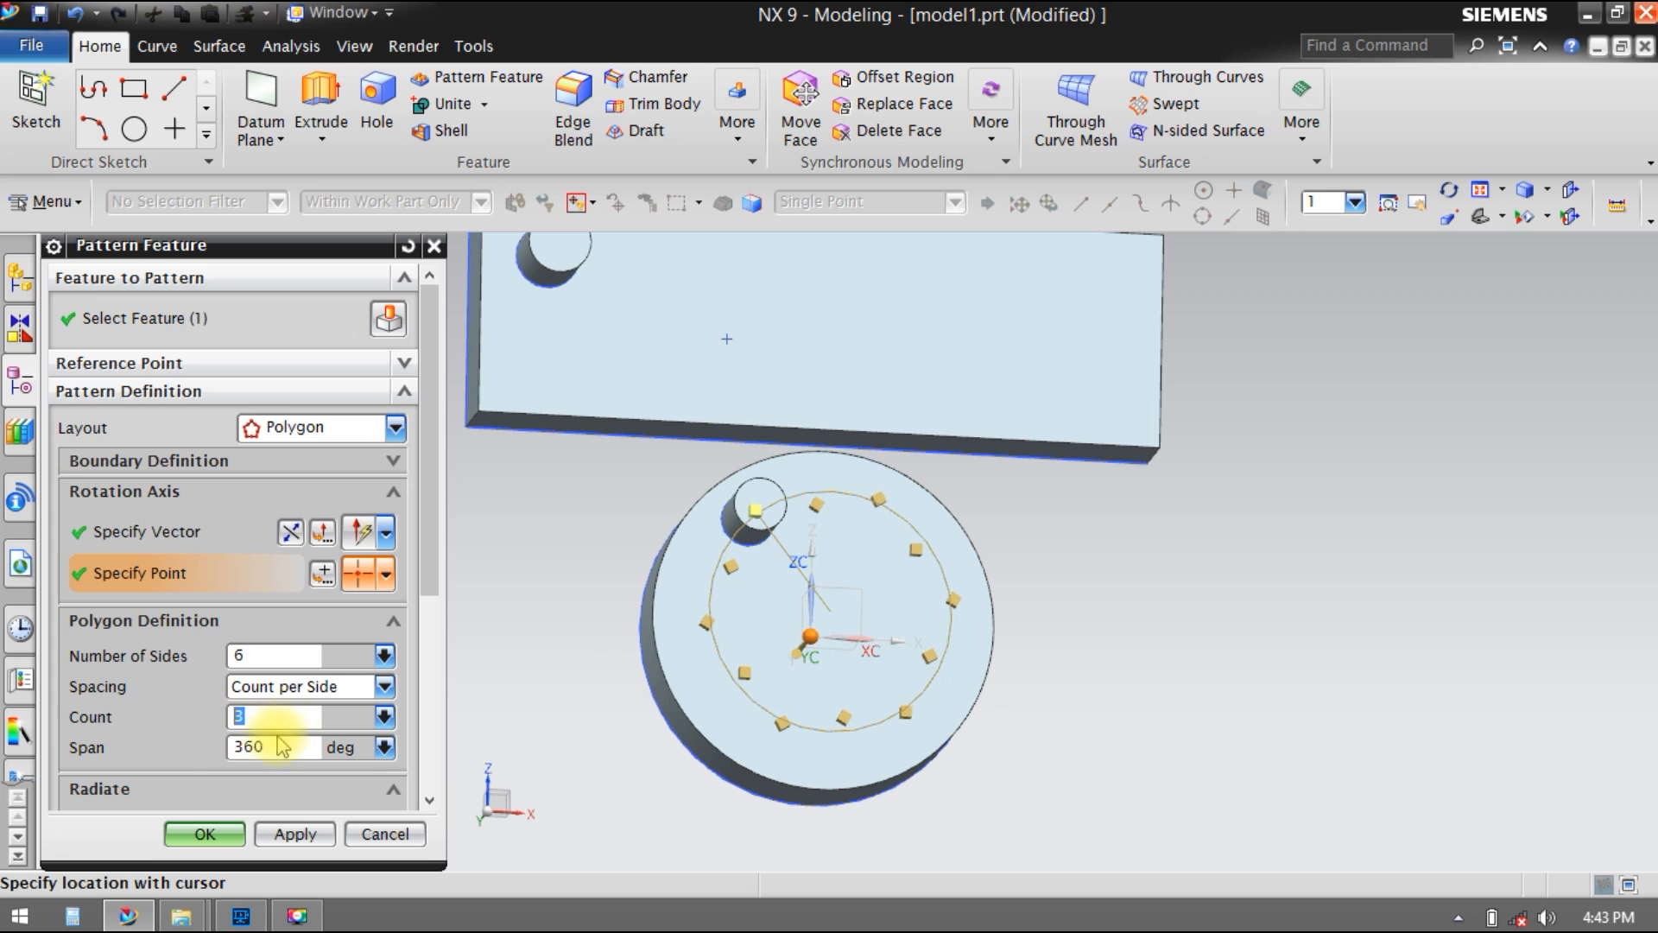
Step: Preview the polygon pattern's result on the round disc and undo the previewed result
{"action": "scroll", "coordinate": [397, 717], "scroll_direction": "down", "scroll_amount": 4}
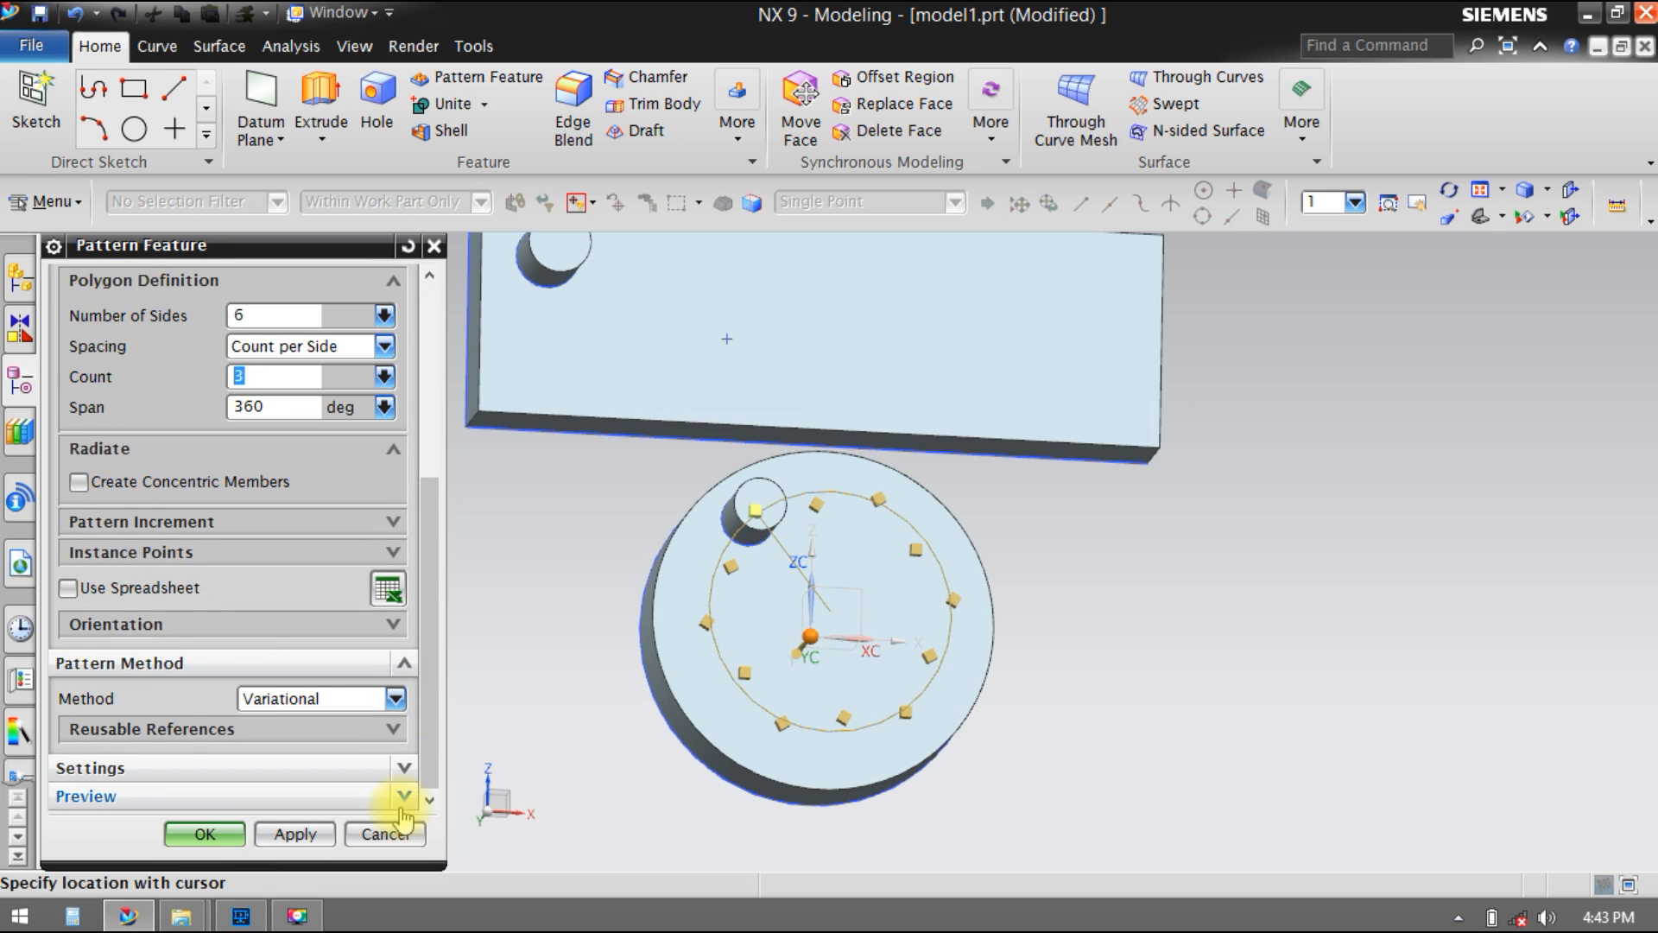
{"action": "left_click", "coordinate": [404, 799]}
{"action": "left_click", "coordinate": [390, 777]}
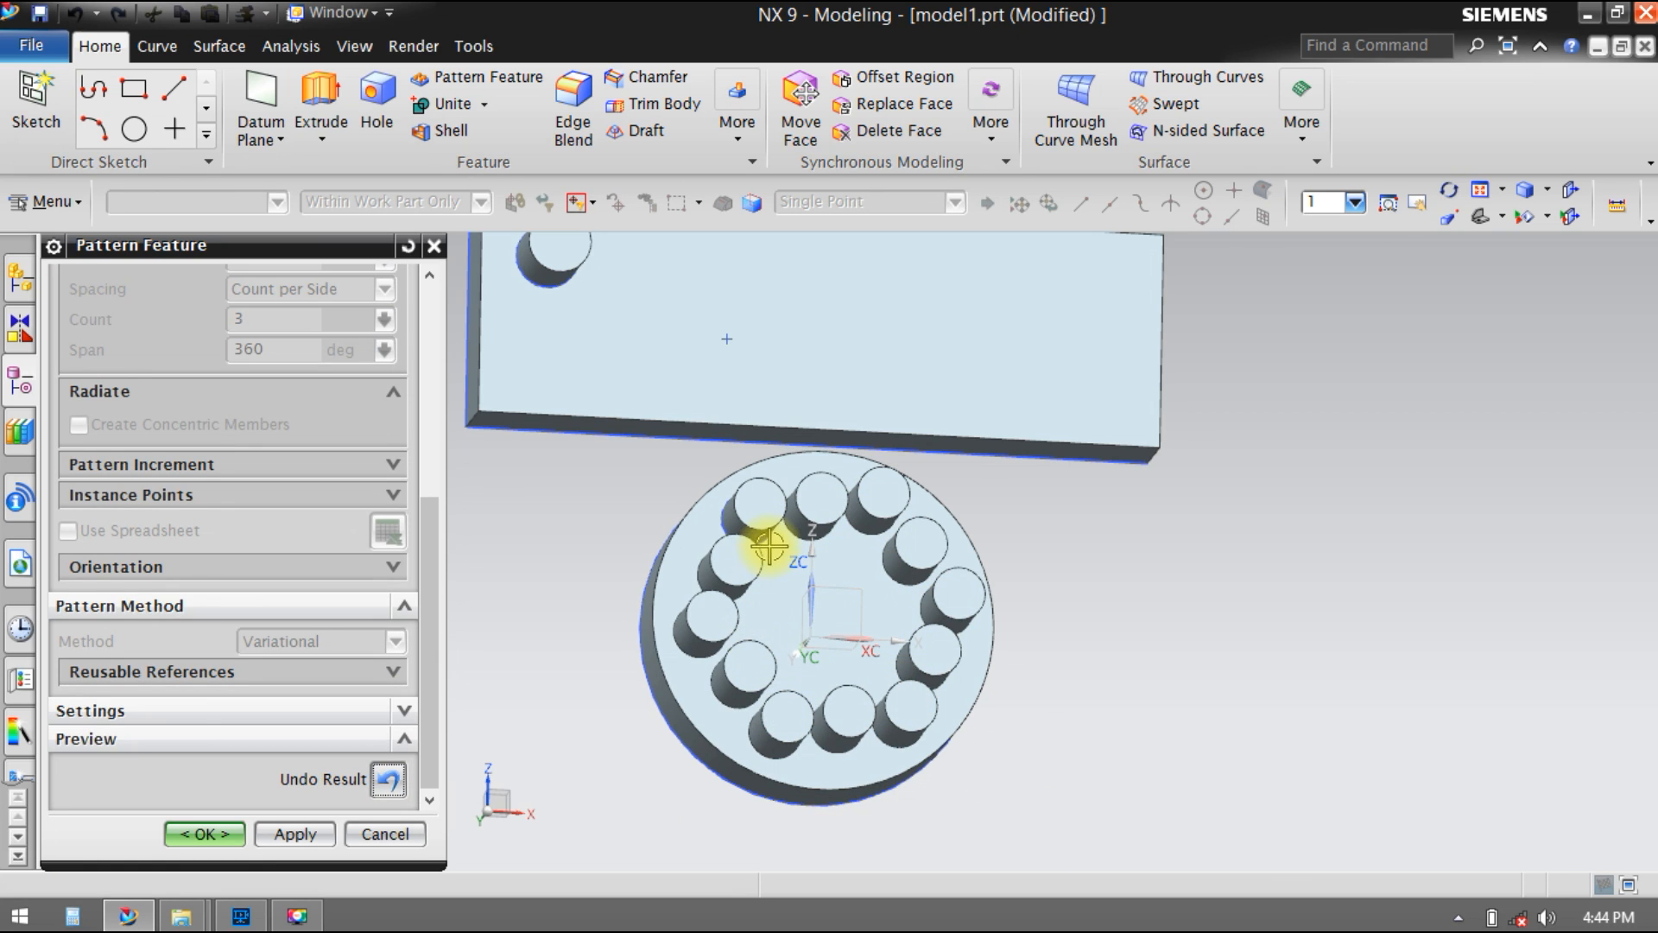
{"action": "left_click", "coordinate": [386, 778]}
Step: Reset the pattern settings and select the disc's small cylinder for a pattern with the Spiral layout
{"action": "left_click_drag", "start_coordinate": [426, 677], "coordinate": [415, 285]}
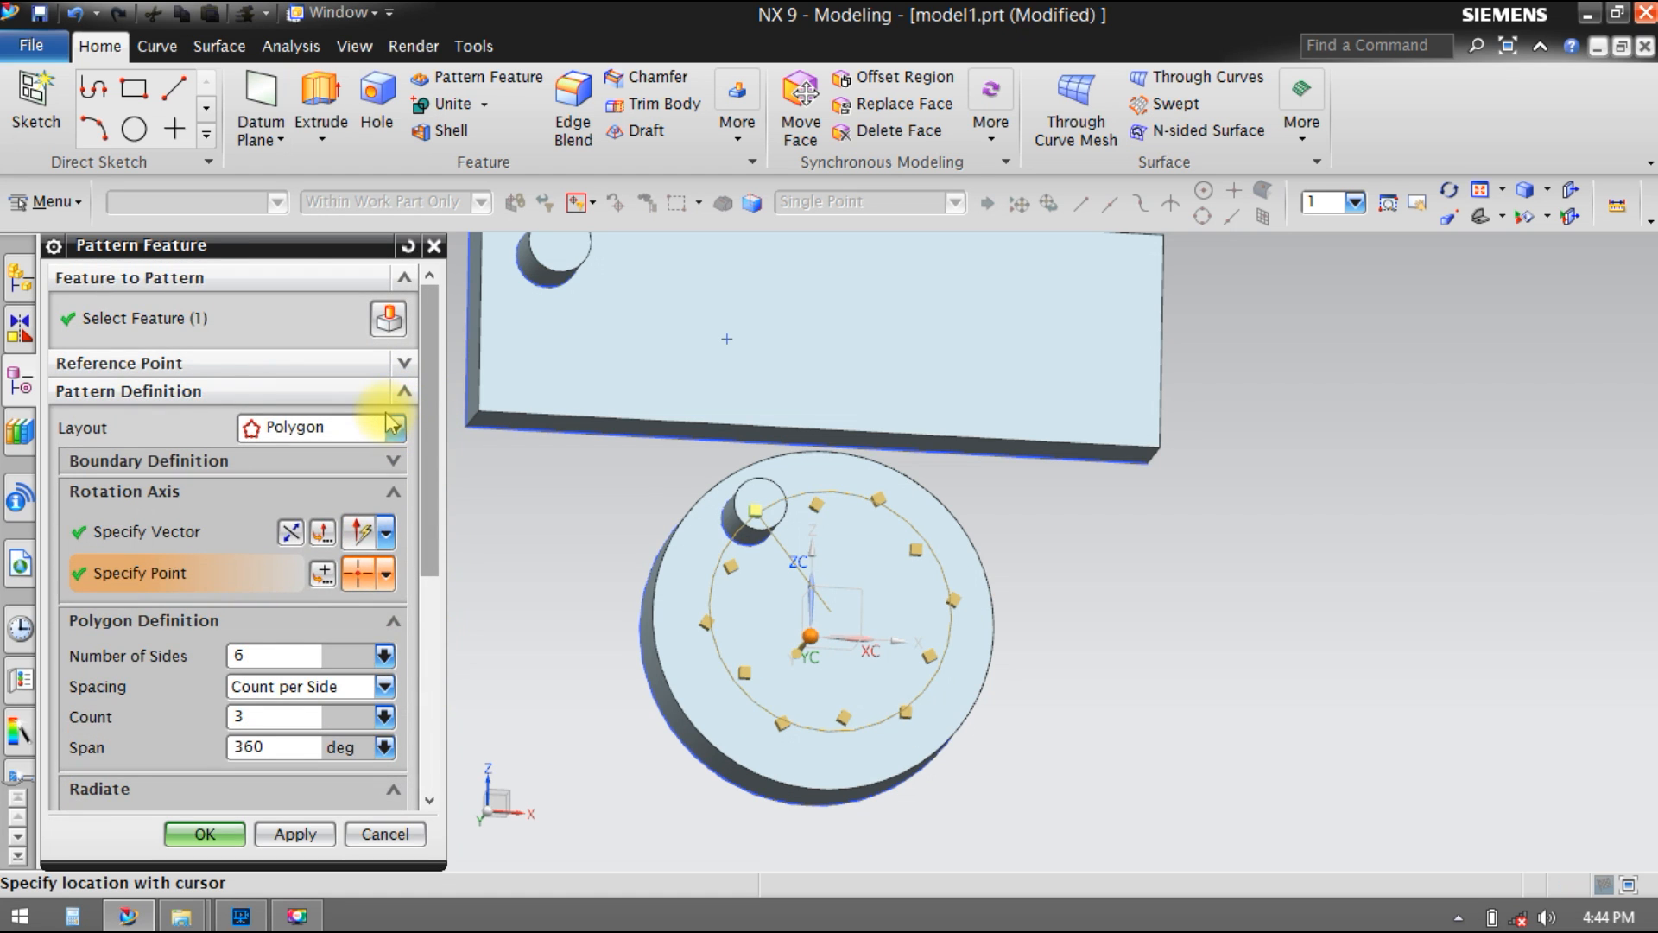
{"action": "left_click", "coordinate": [393, 425]}
{"action": "left_click", "coordinate": [367, 531]}
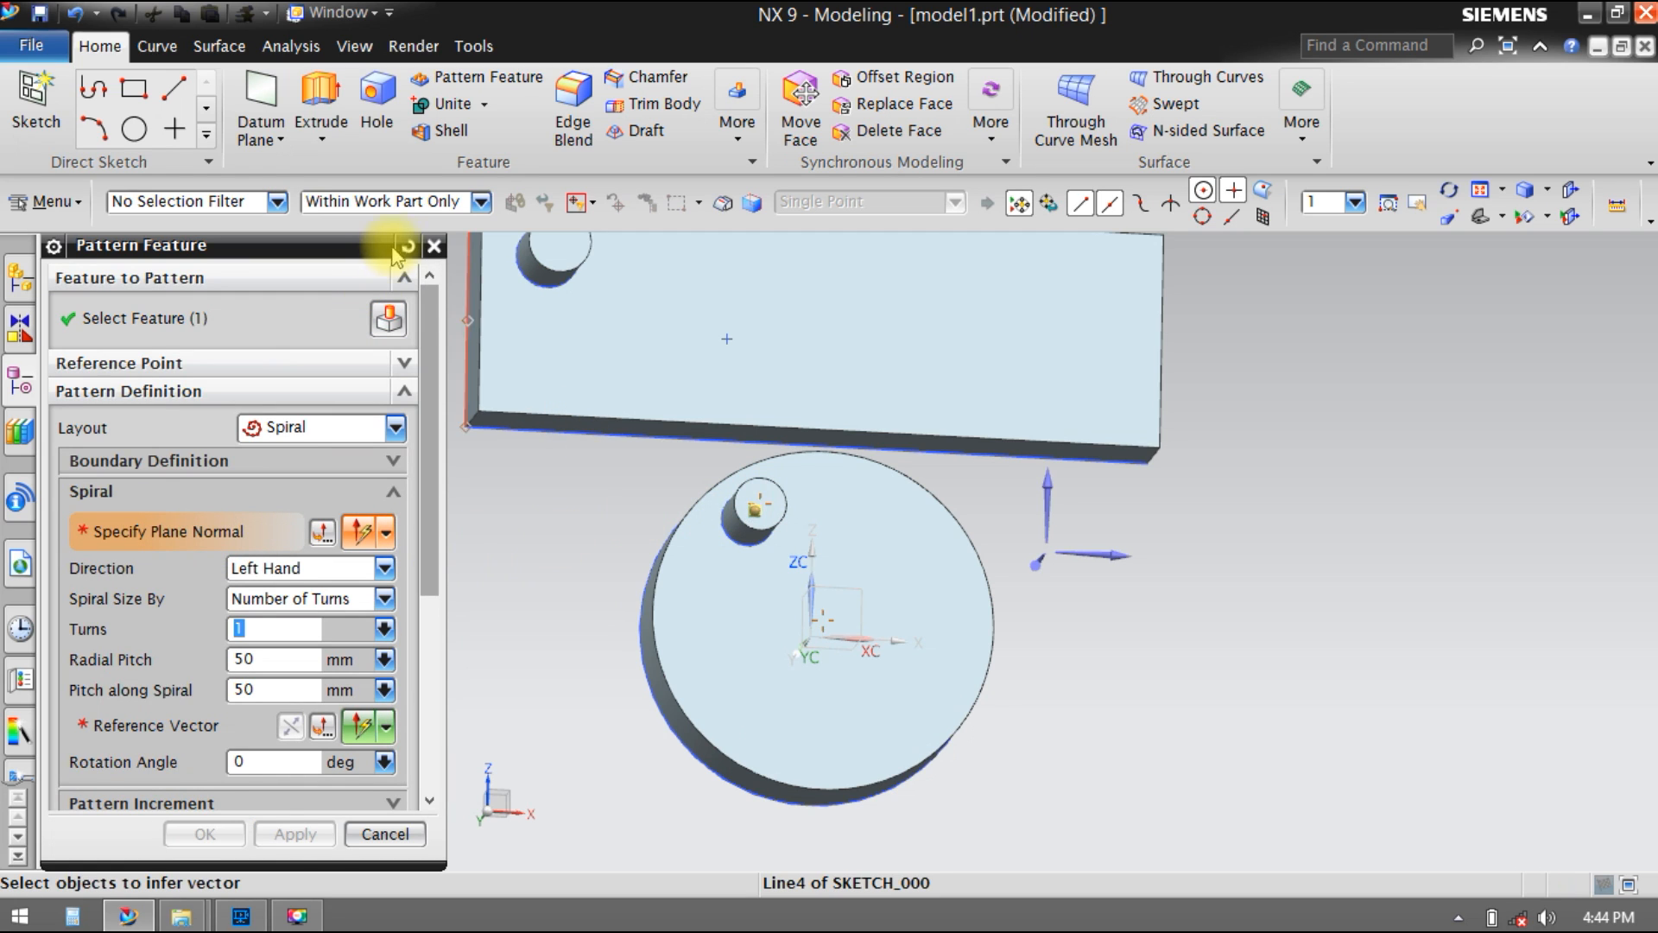
{"action": "left_click", "coordinate": [407, 247]}
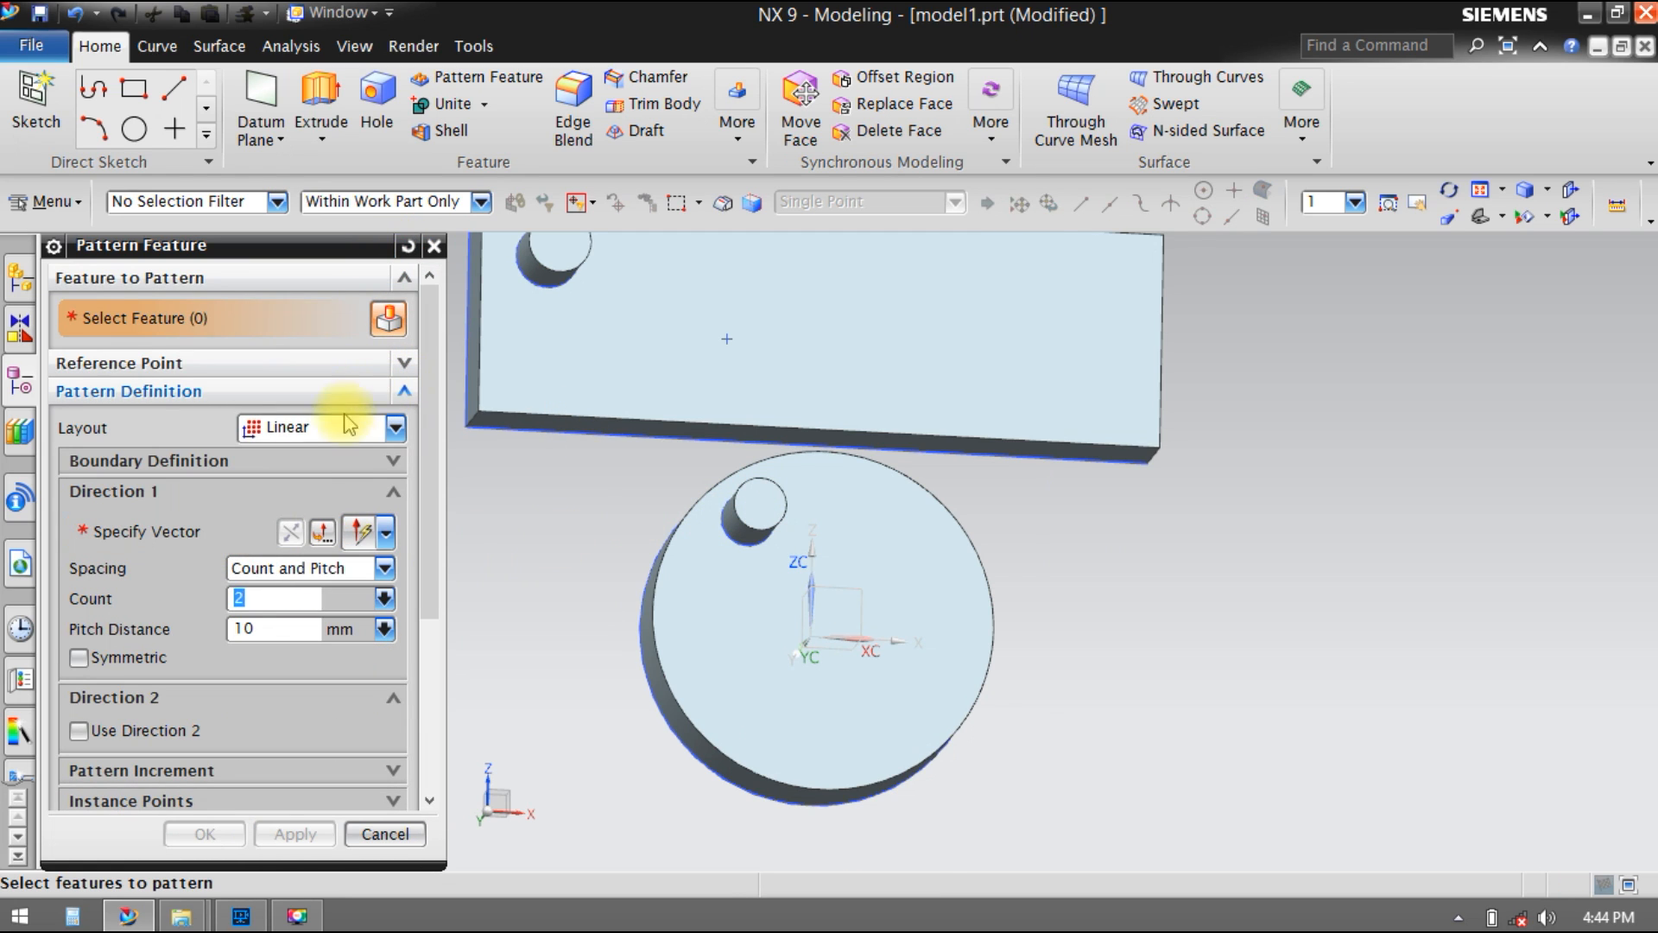
{"action": "left_click", "coordinate": [318, 427]}
{"action": "left_click", "coordinate": [333, 531]}
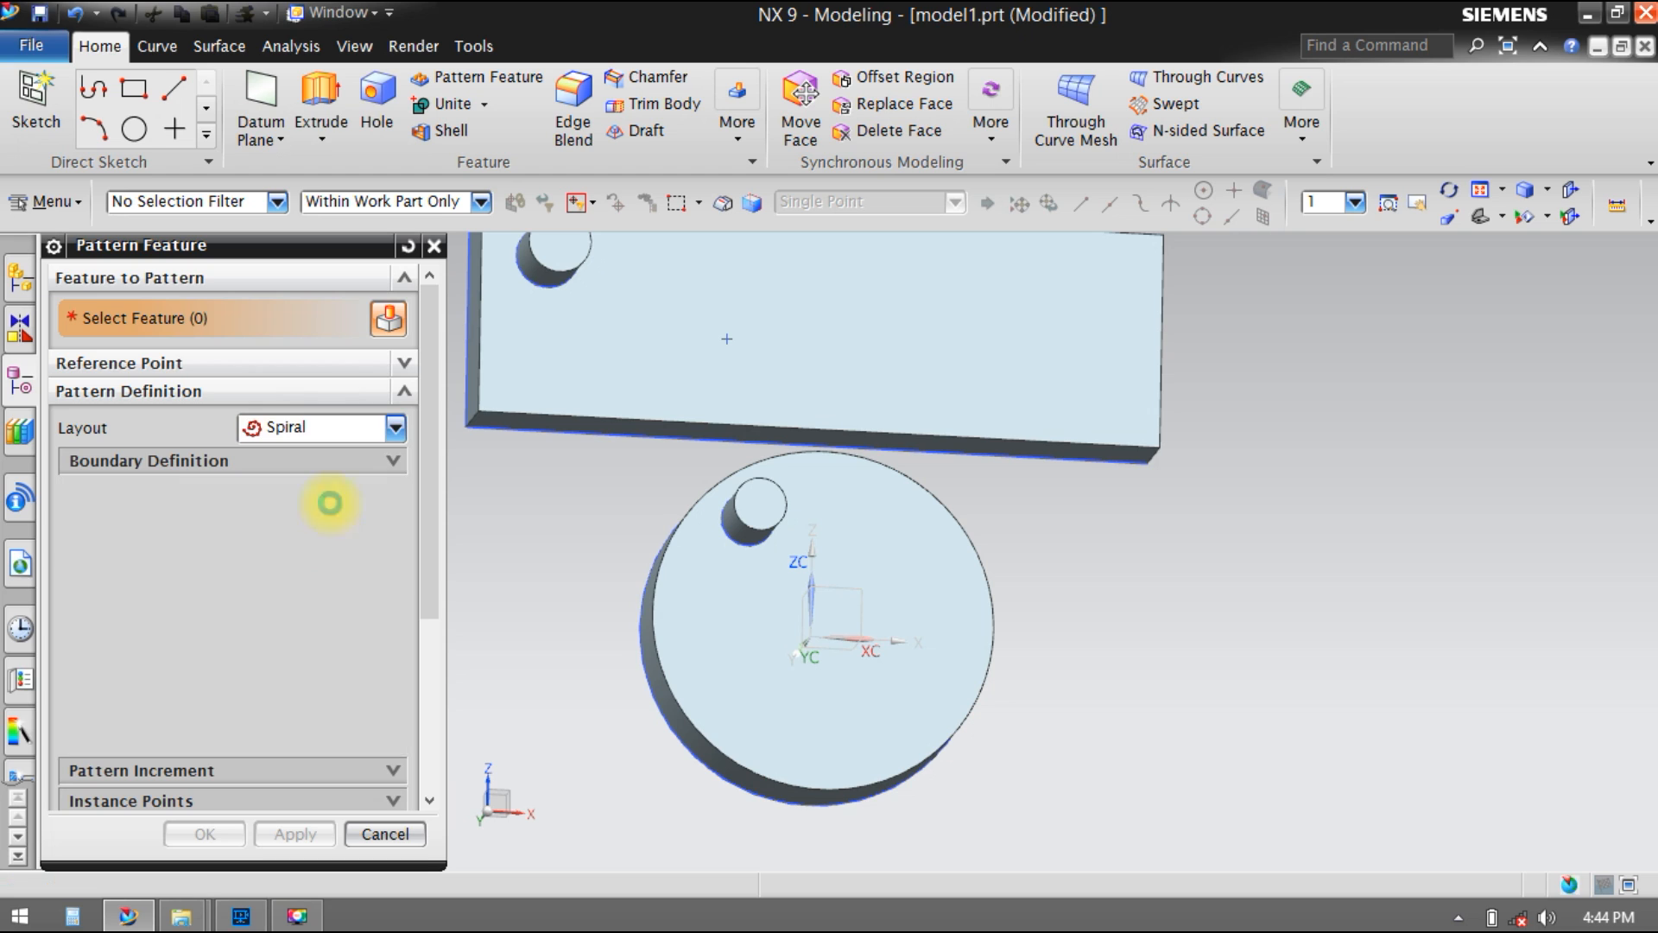
{"action": "left_click", "coordinate": [752, 511]}
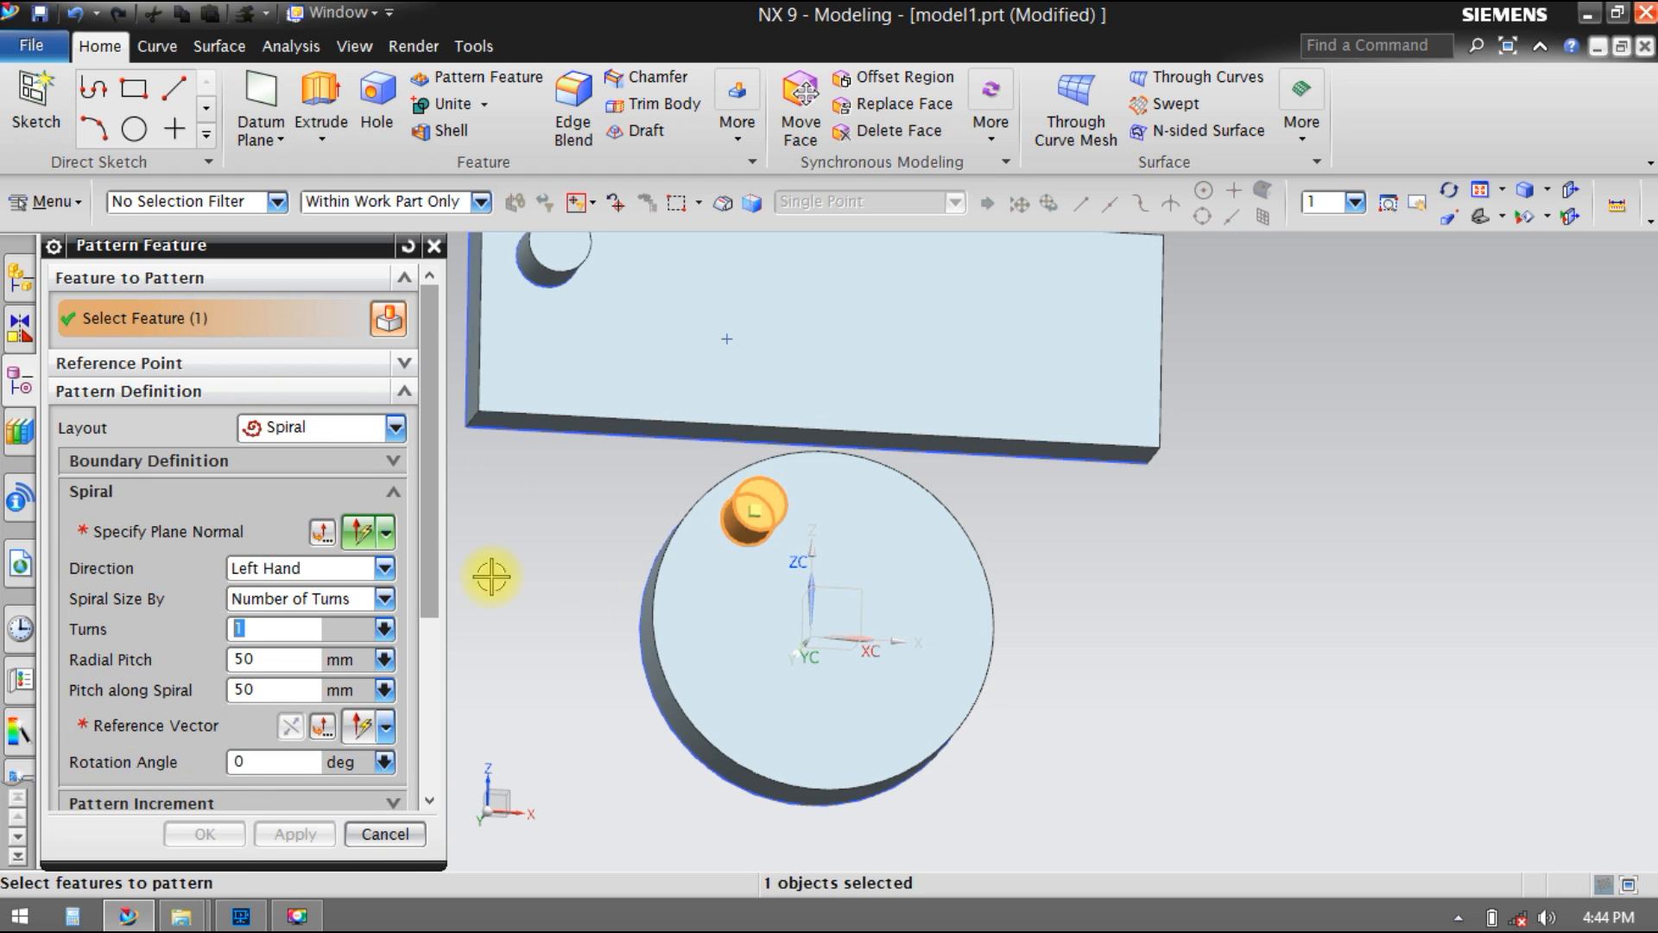
Step: Set the spiral's plane normal along the Y direction and take its reference vector from the datum coordinate system's XZ plane
{"action": "left_click", "coordinate": [148, 534]}
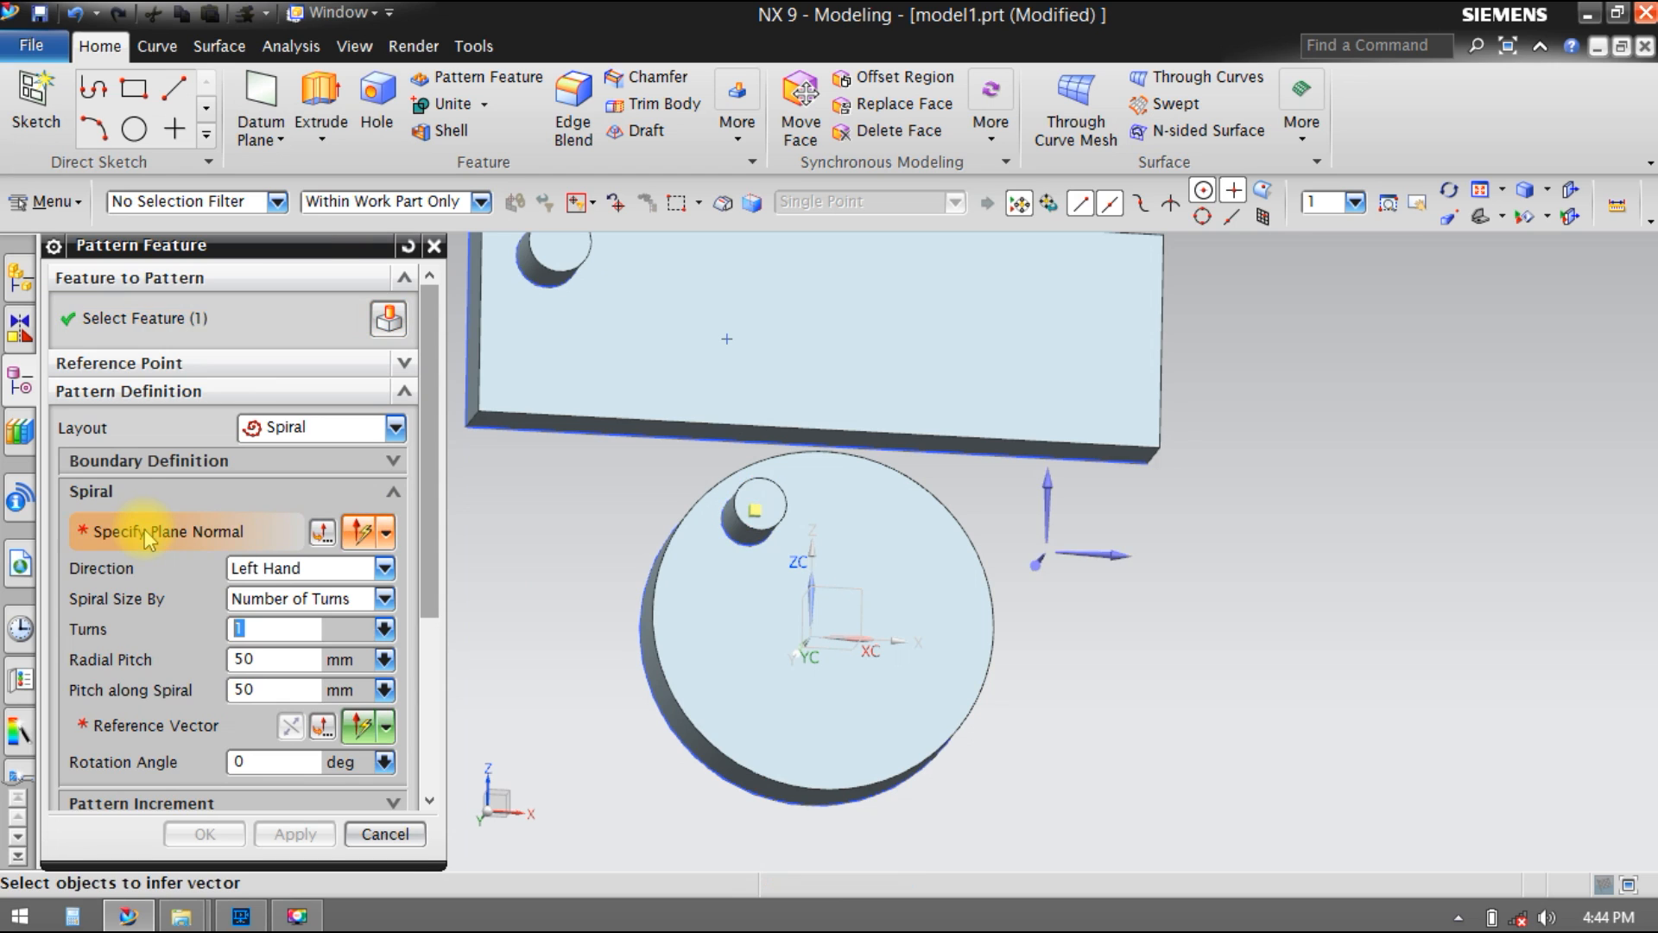
{"action": "left_click", "coordinate": [1043, 563]}
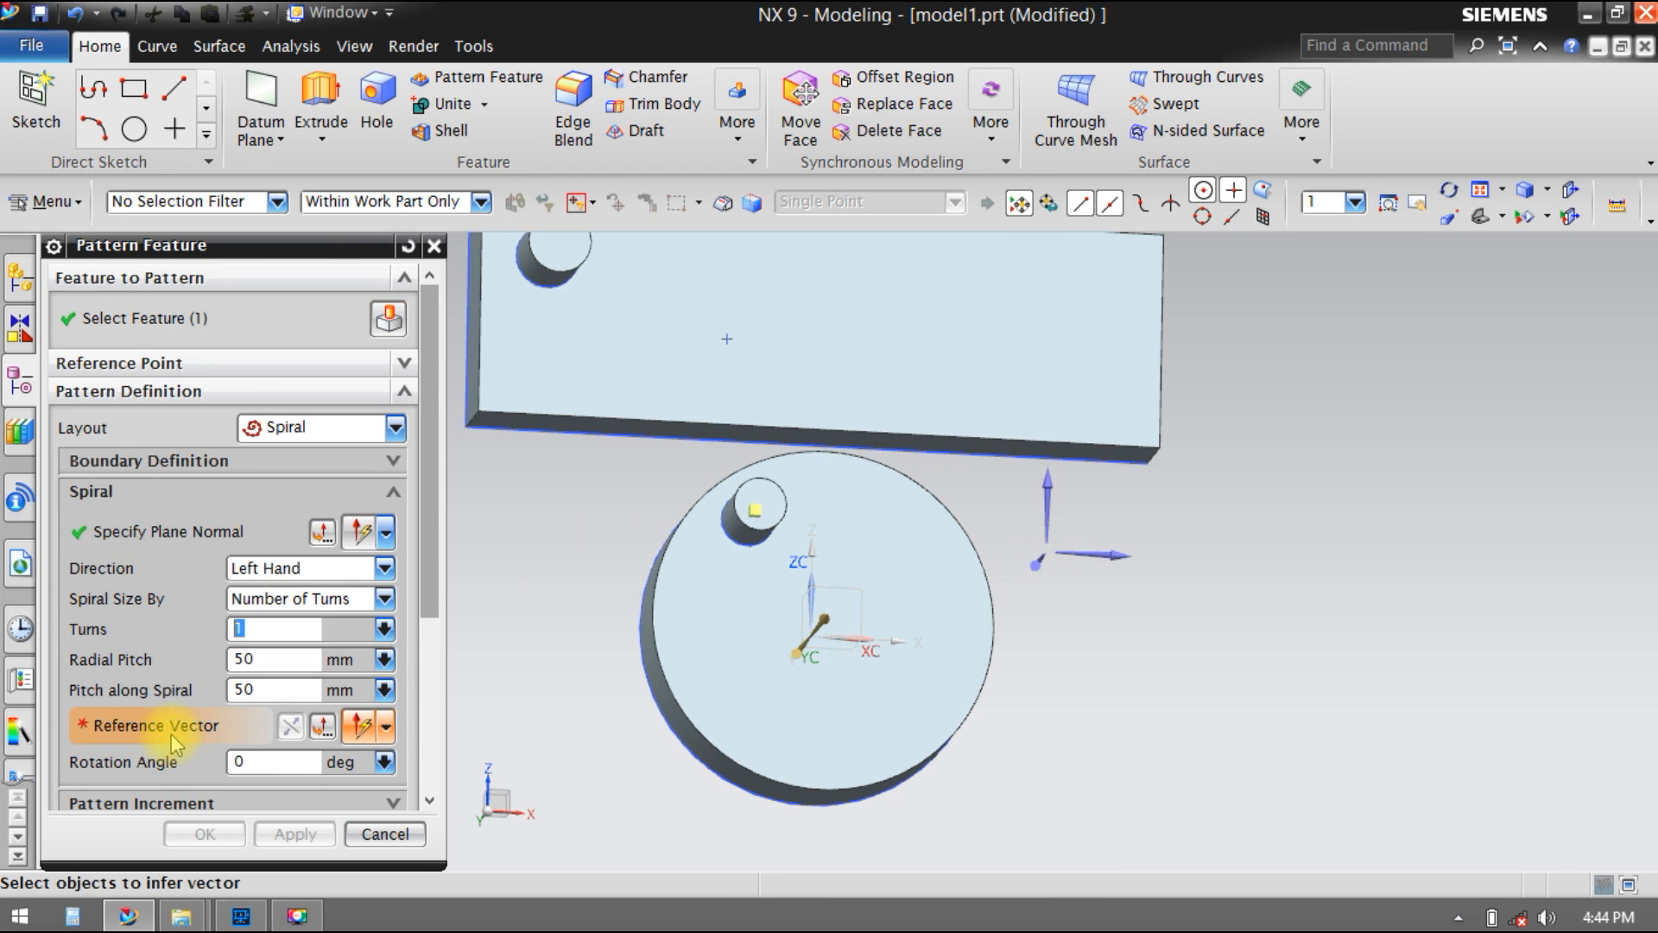
{"action": "scroll", "coordinate": [173, 738], "scroll_direction": "down", "scroll_amount": 3}
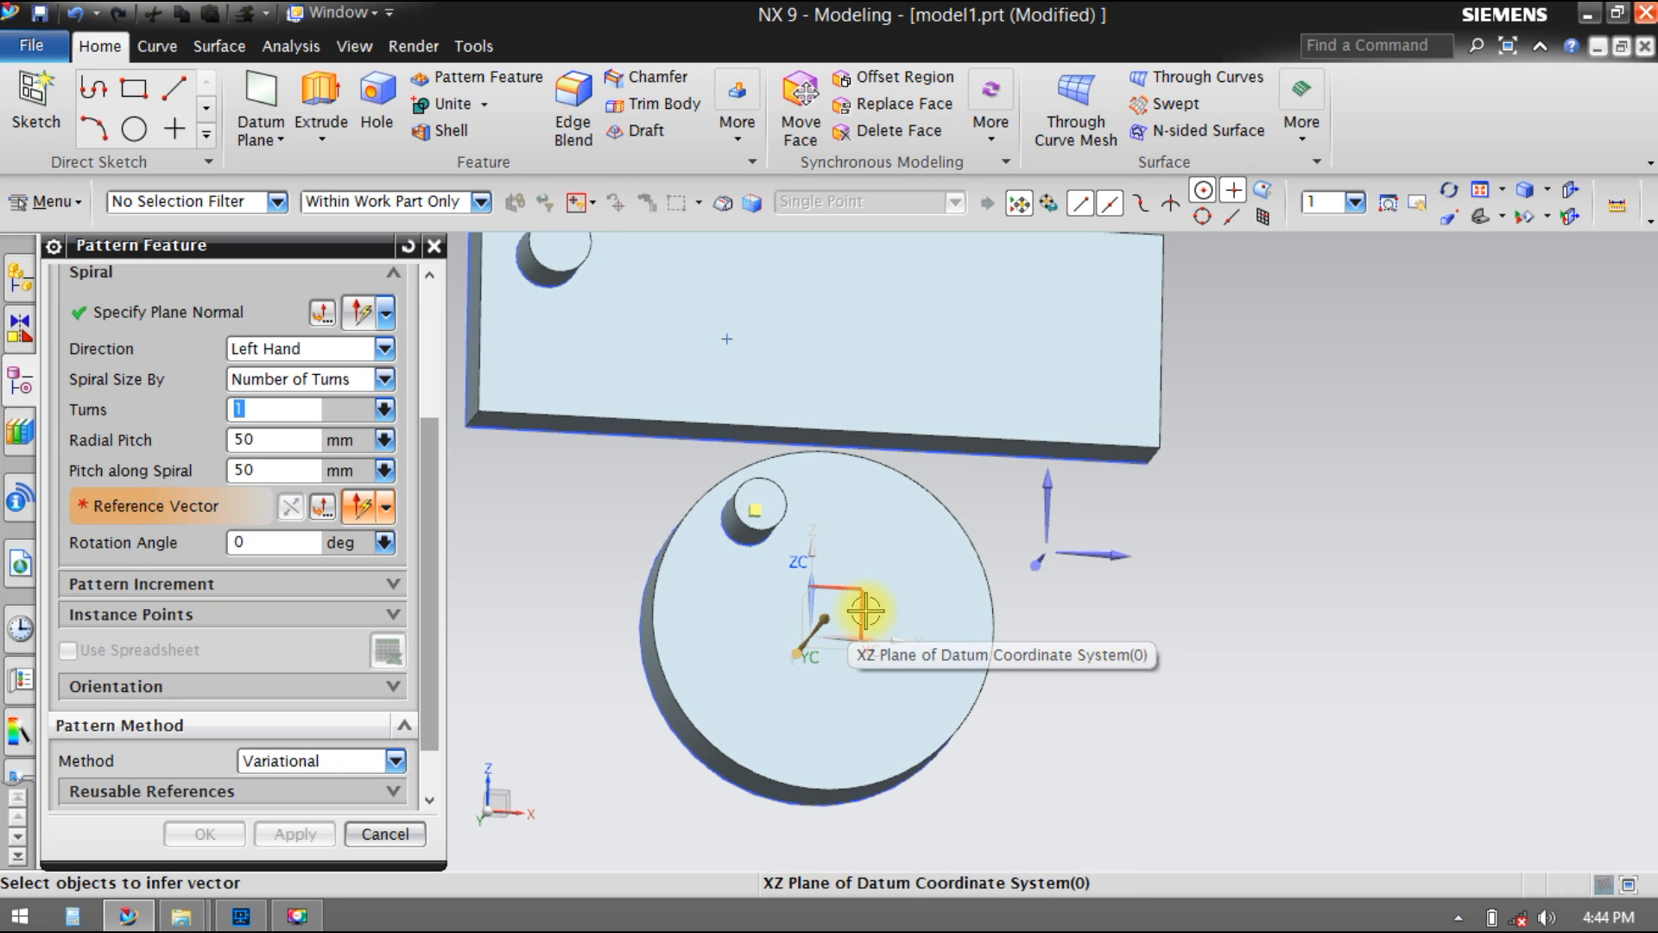
{"action": "left_click", "coordinate": [860, 611]}
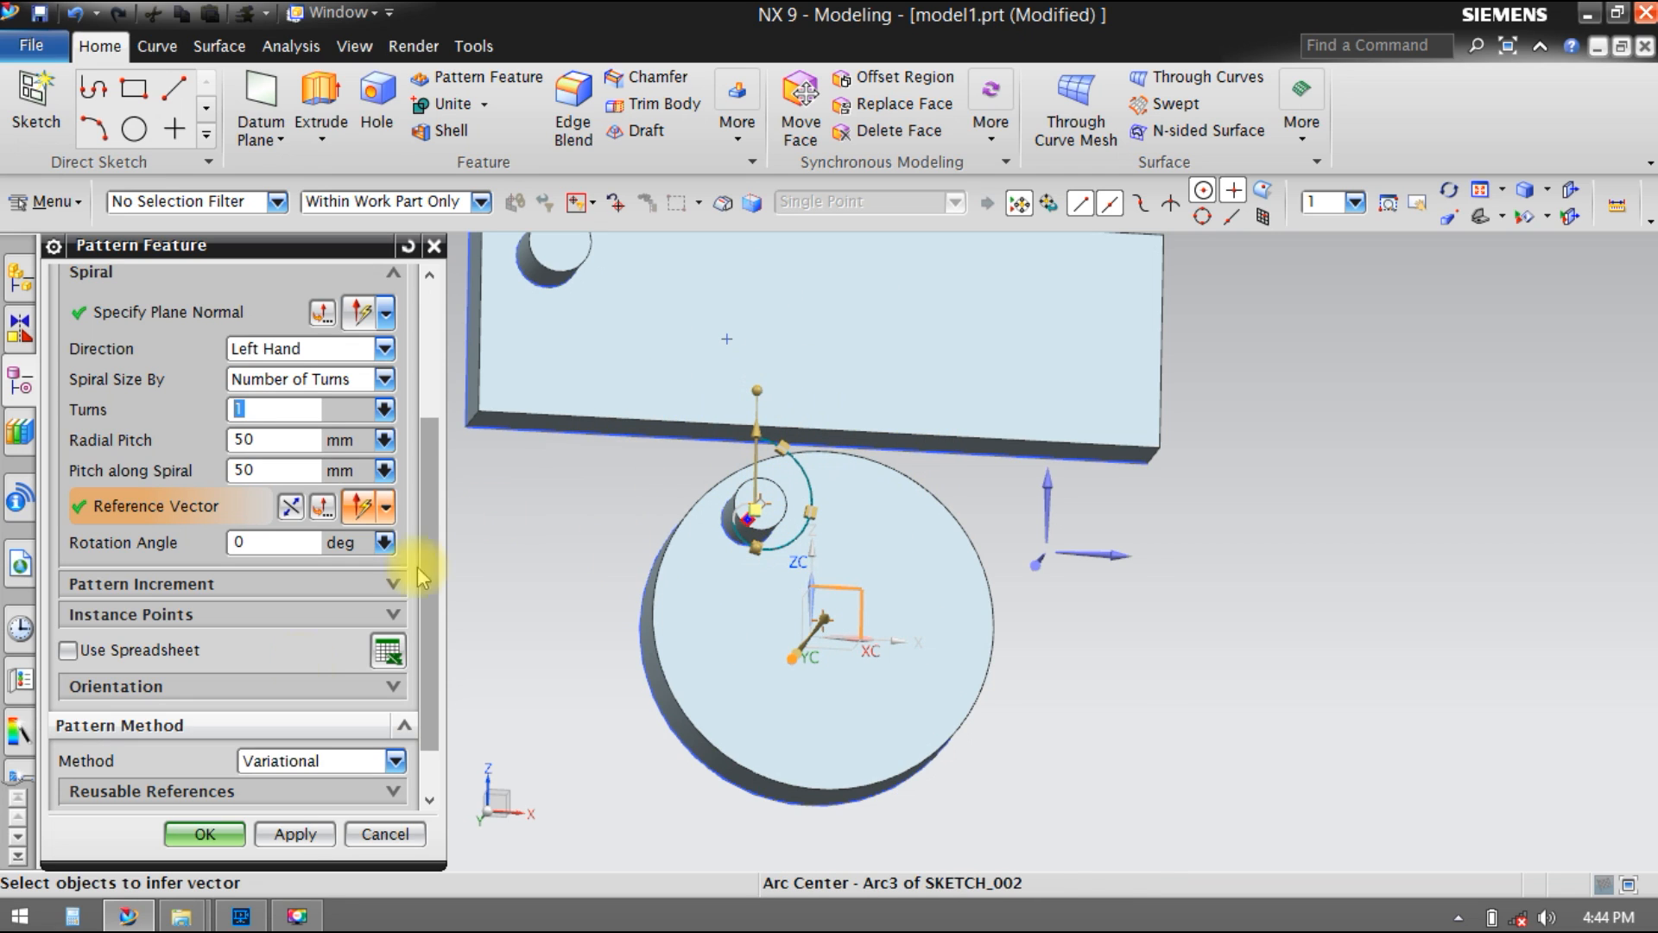
Step: Set the spiral's radial pitch to 170 mm and preview the pattern on the disc, dismissing the report window
{"action": "left_click_drag", "start_coordinate": [764, 434], "coordinate": [829, 251]}
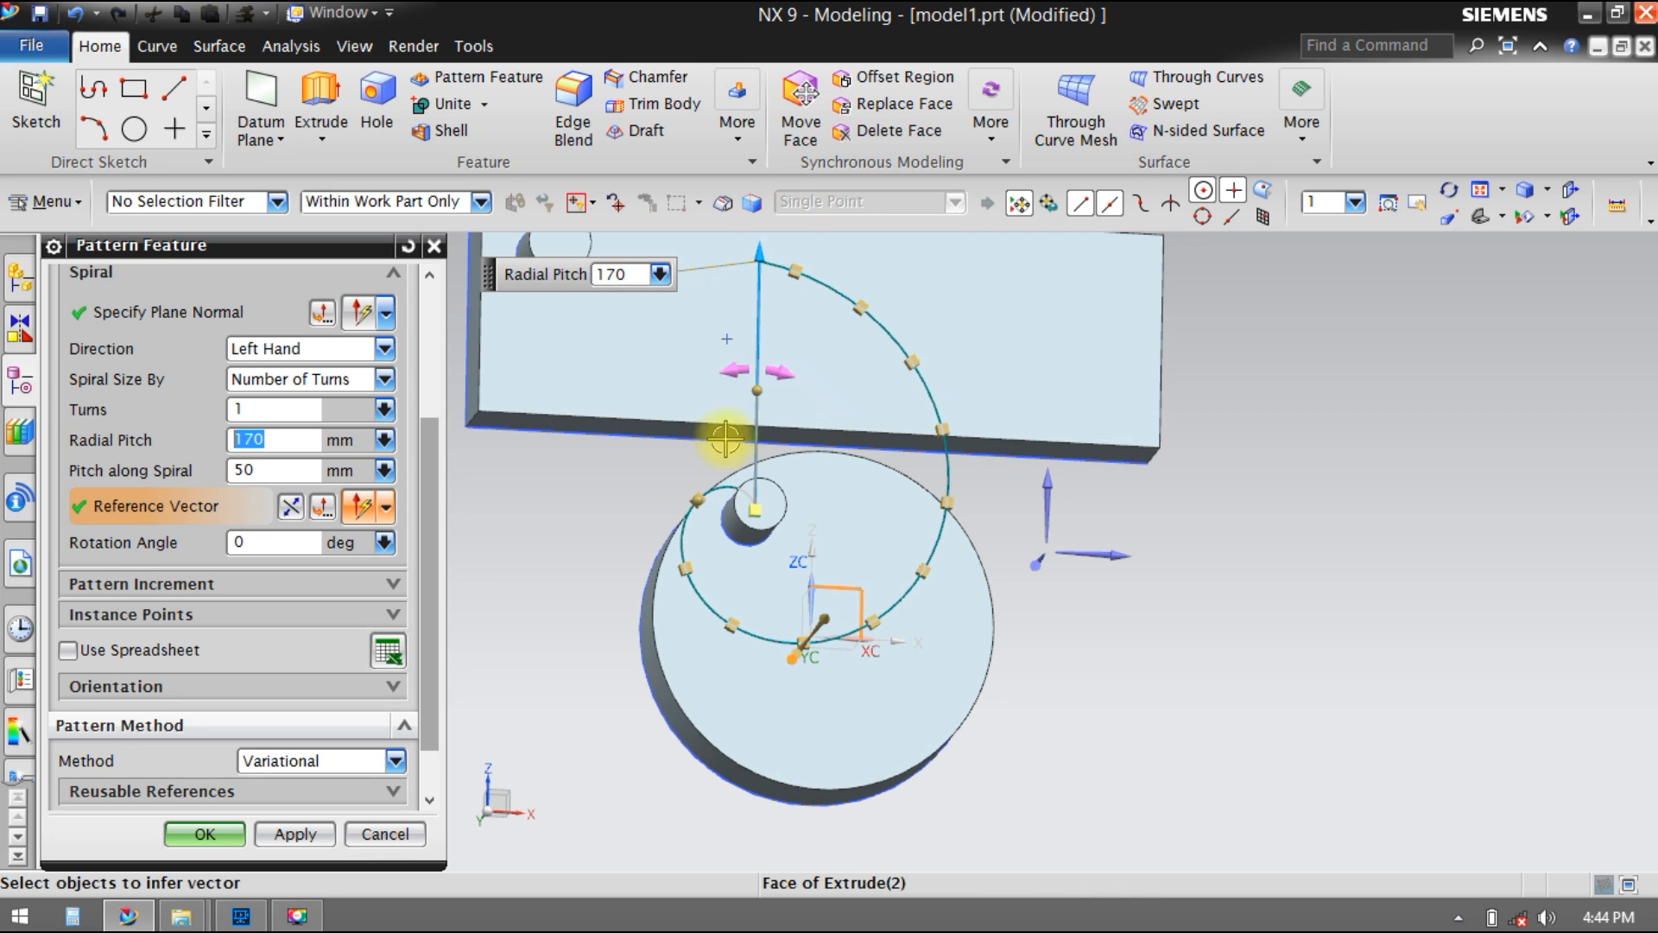
{"action": "scroll", "coordinate": [414, 753], "scroll_direction": "down", "scroll_amount": 3}
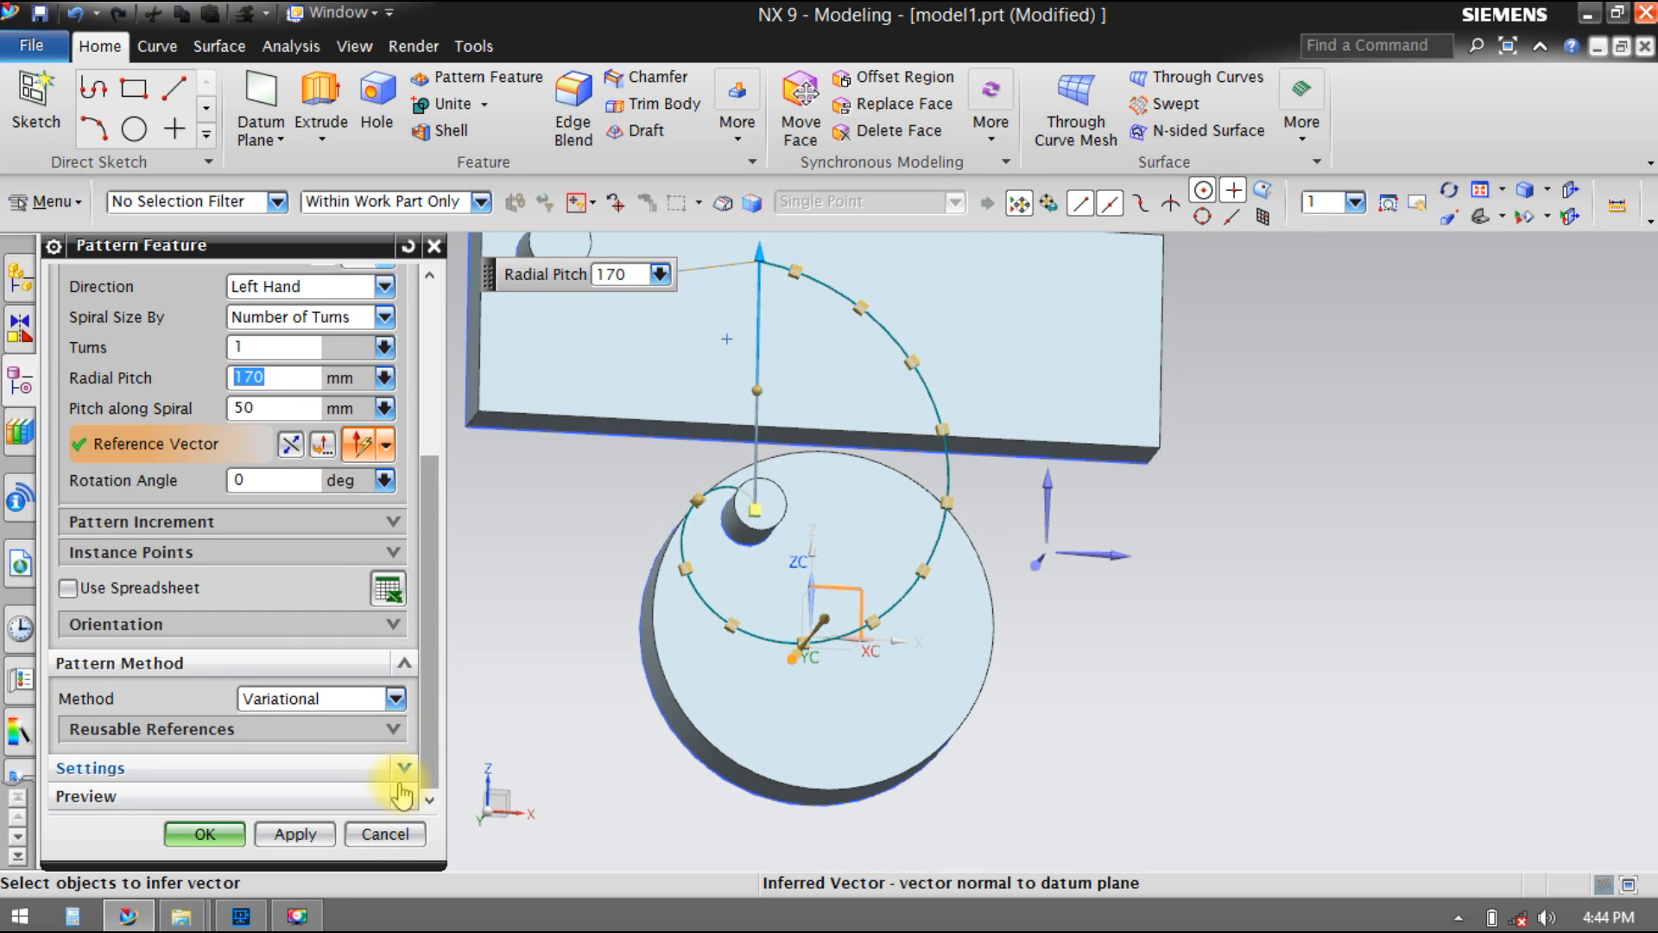
{"action": "left_click", "coordinate": [399, 786]}
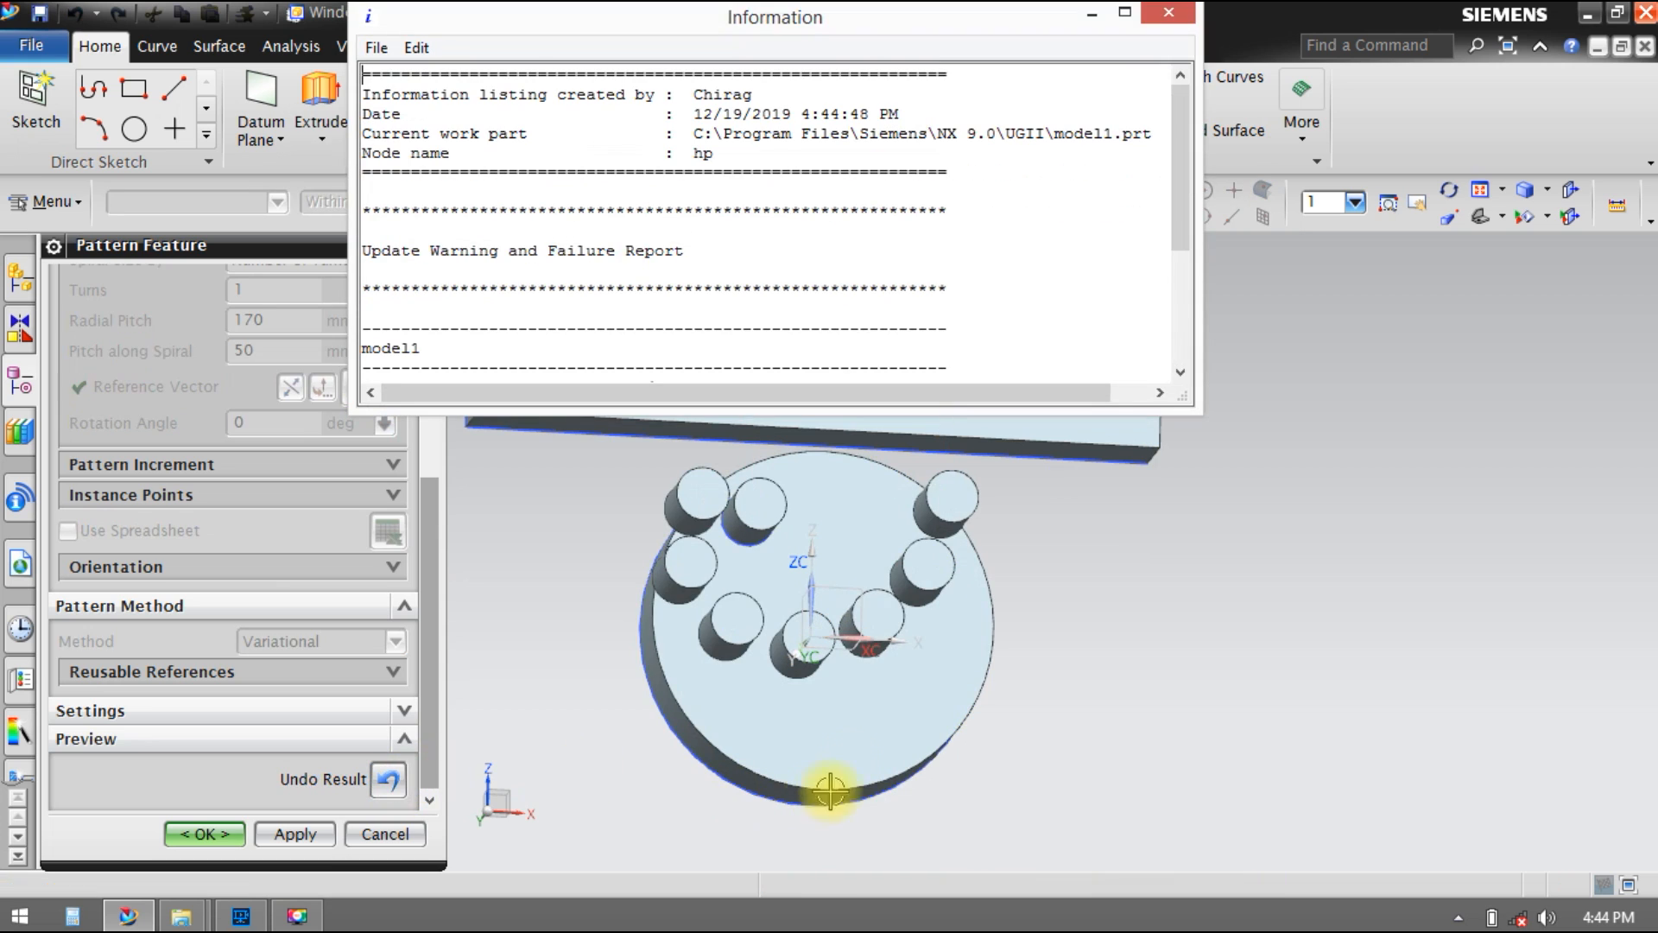
{"action": "left_click_drag", "start_coordinate": [1028, 30], "coordinate": [485, 45]}
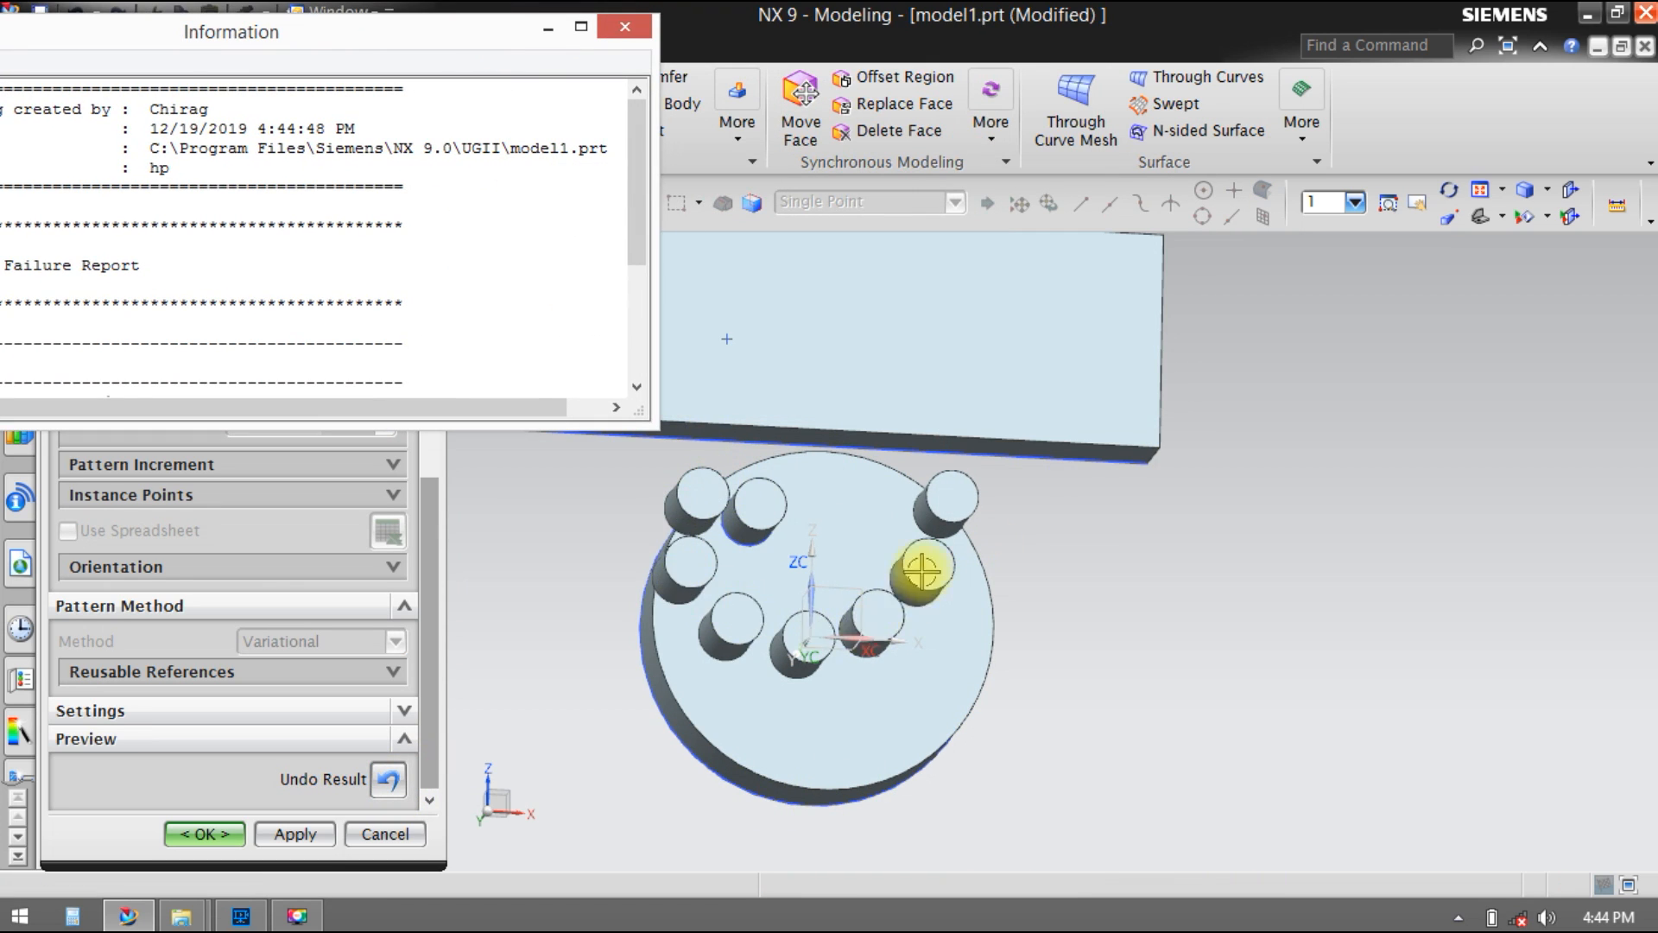
{"action": "left_click", "coordinate": [623, 30]}
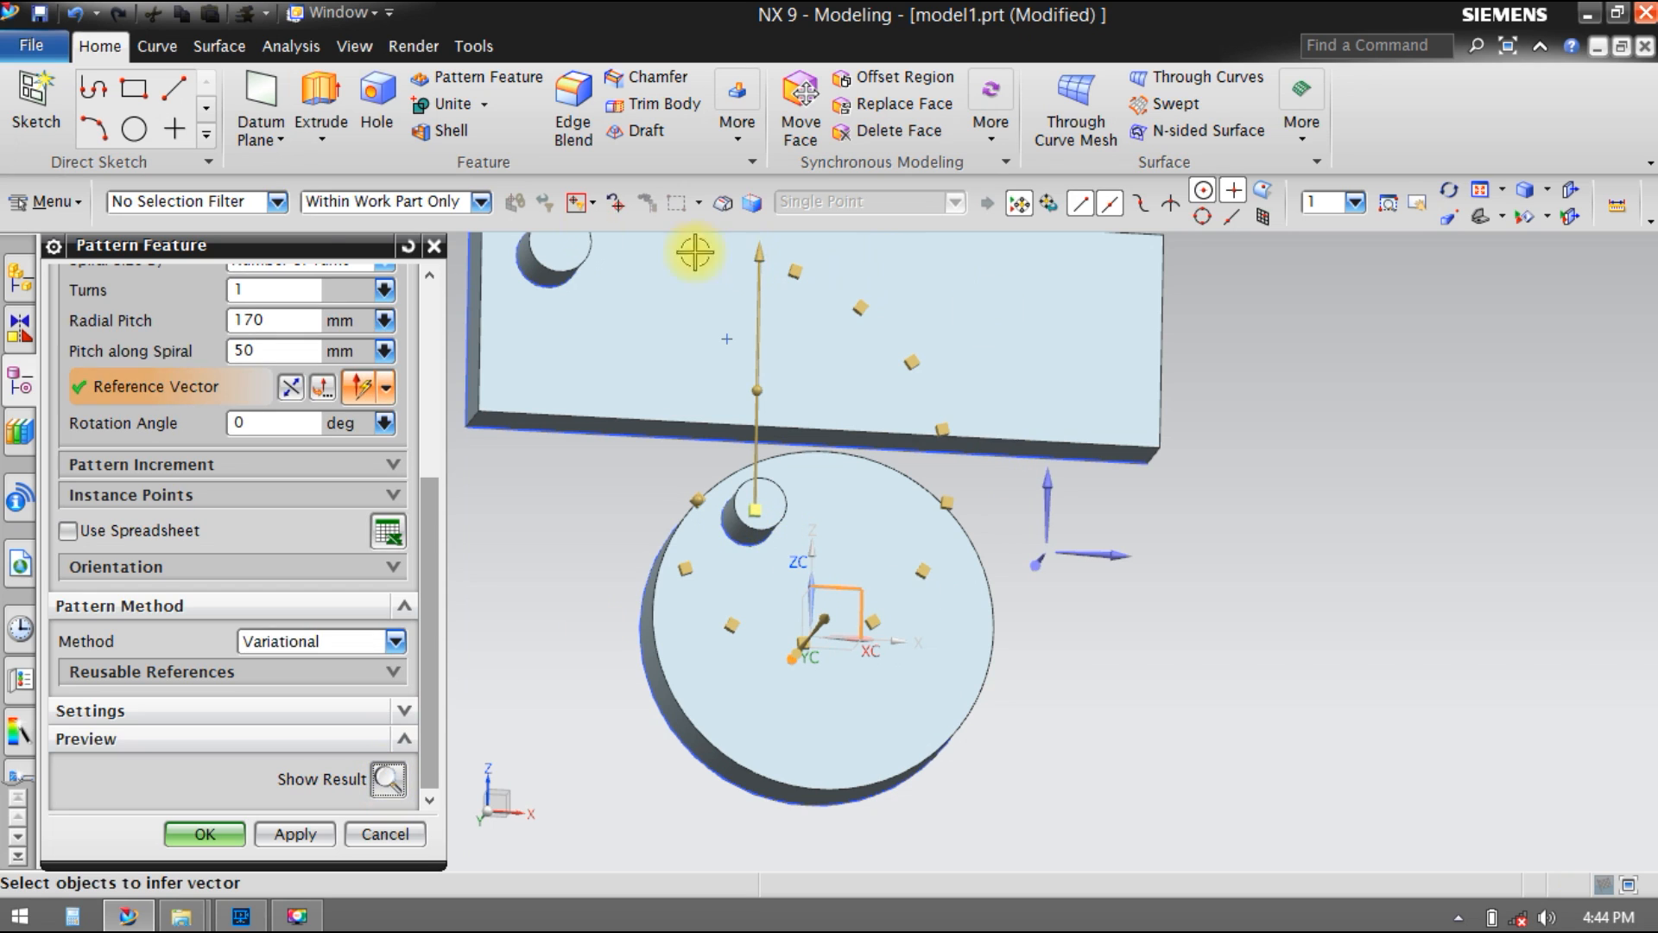
Step: Reset the pattern settings, choose the Helix layout and select the disc's small cylinder as the feature to pattern
{"action": "left_click", "coordinate": [407, 247]}
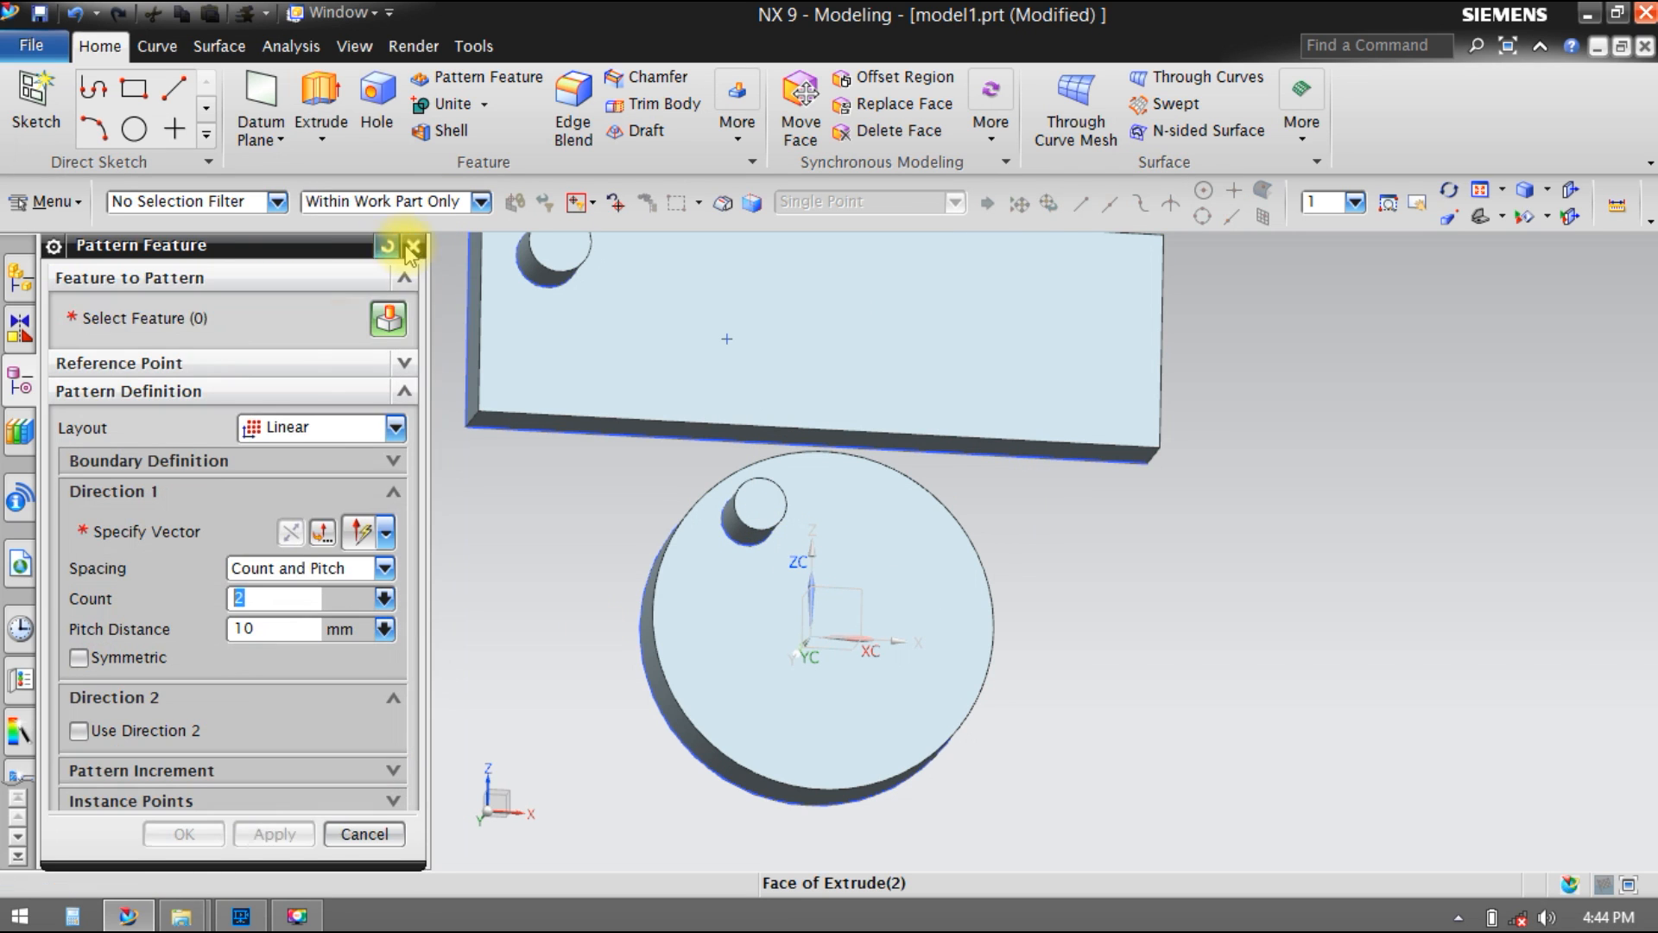
{"action": "left_click", "coordinate": [361, 427]}
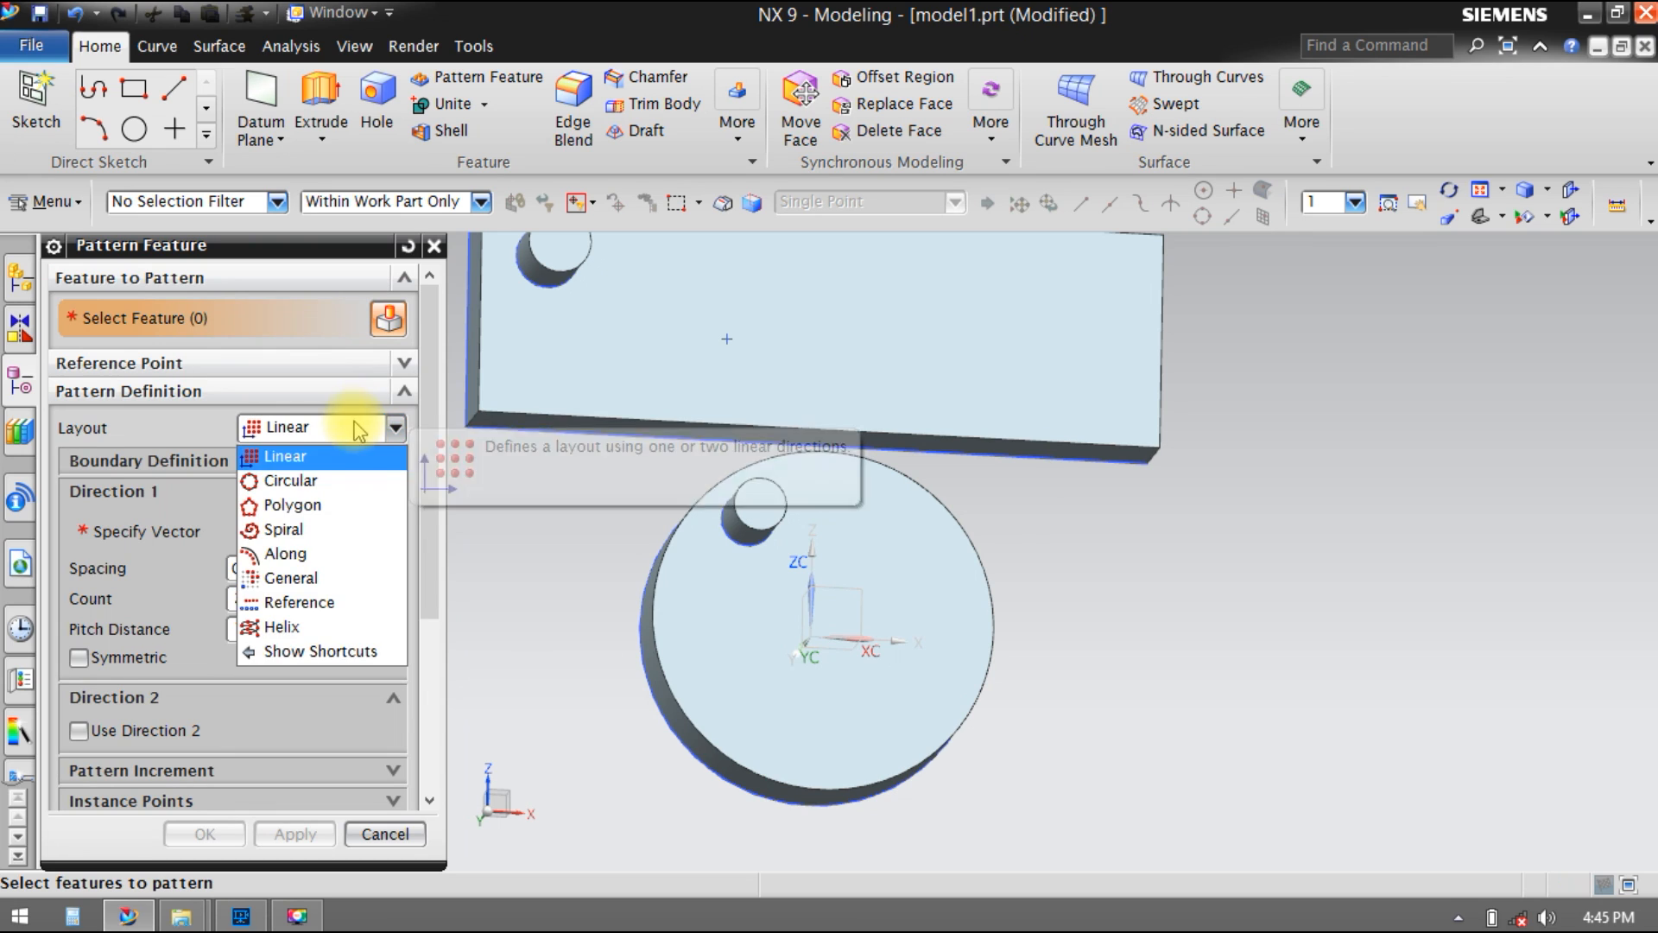
{"action": "left_click", "coordinate": [297, 629]}
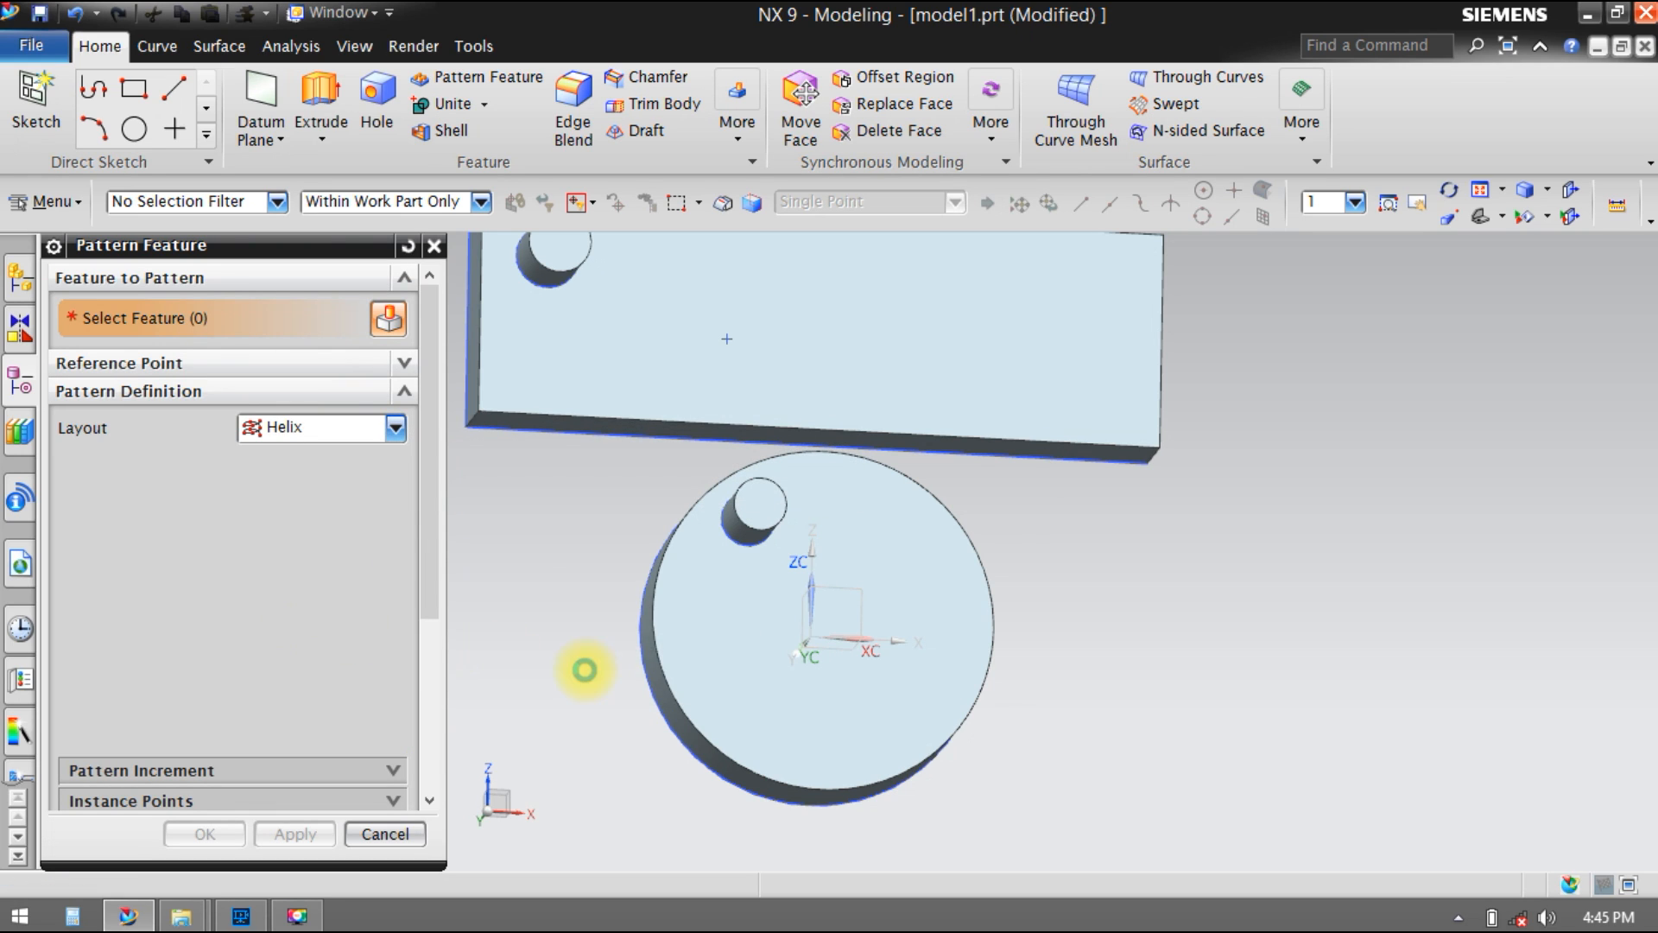
{"action": "mouse_move", "coordinate": [976, 721]}
{"action": "middle_mouse_down"}
{"action": "mouse_move", "coordinate": [989, 689]}
{"action": "mouse_move", "coordinate": [982, 708]}
{"action": "middle_mouse_up"}
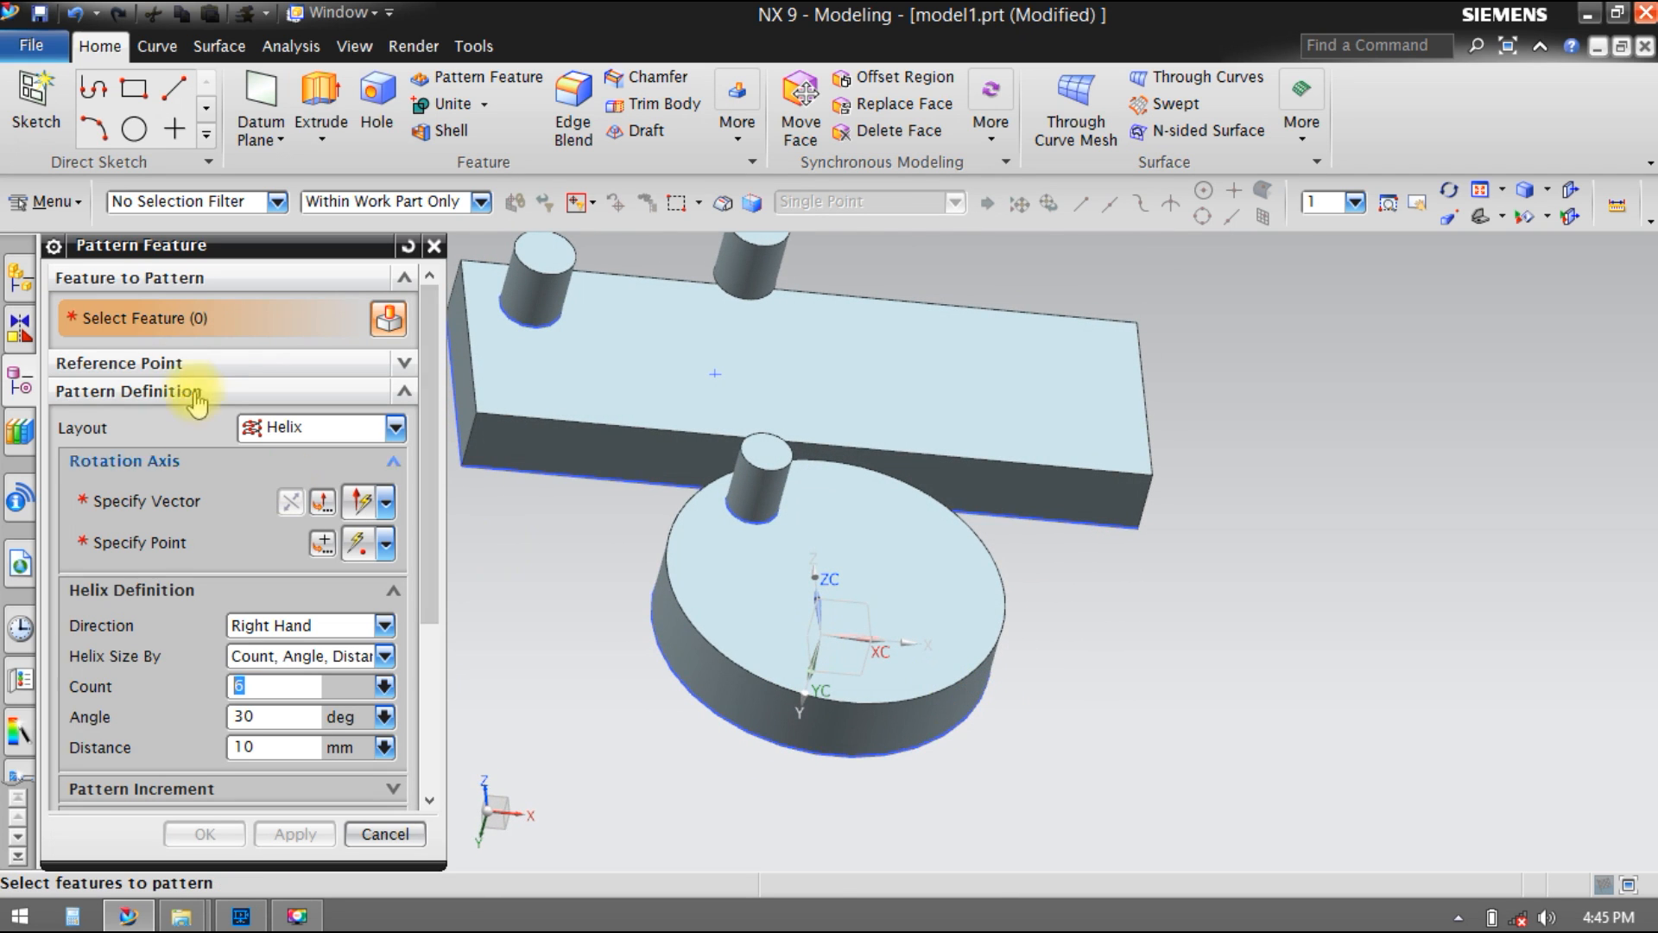
{"action": "left_click", "coordinate": [688, 452]}
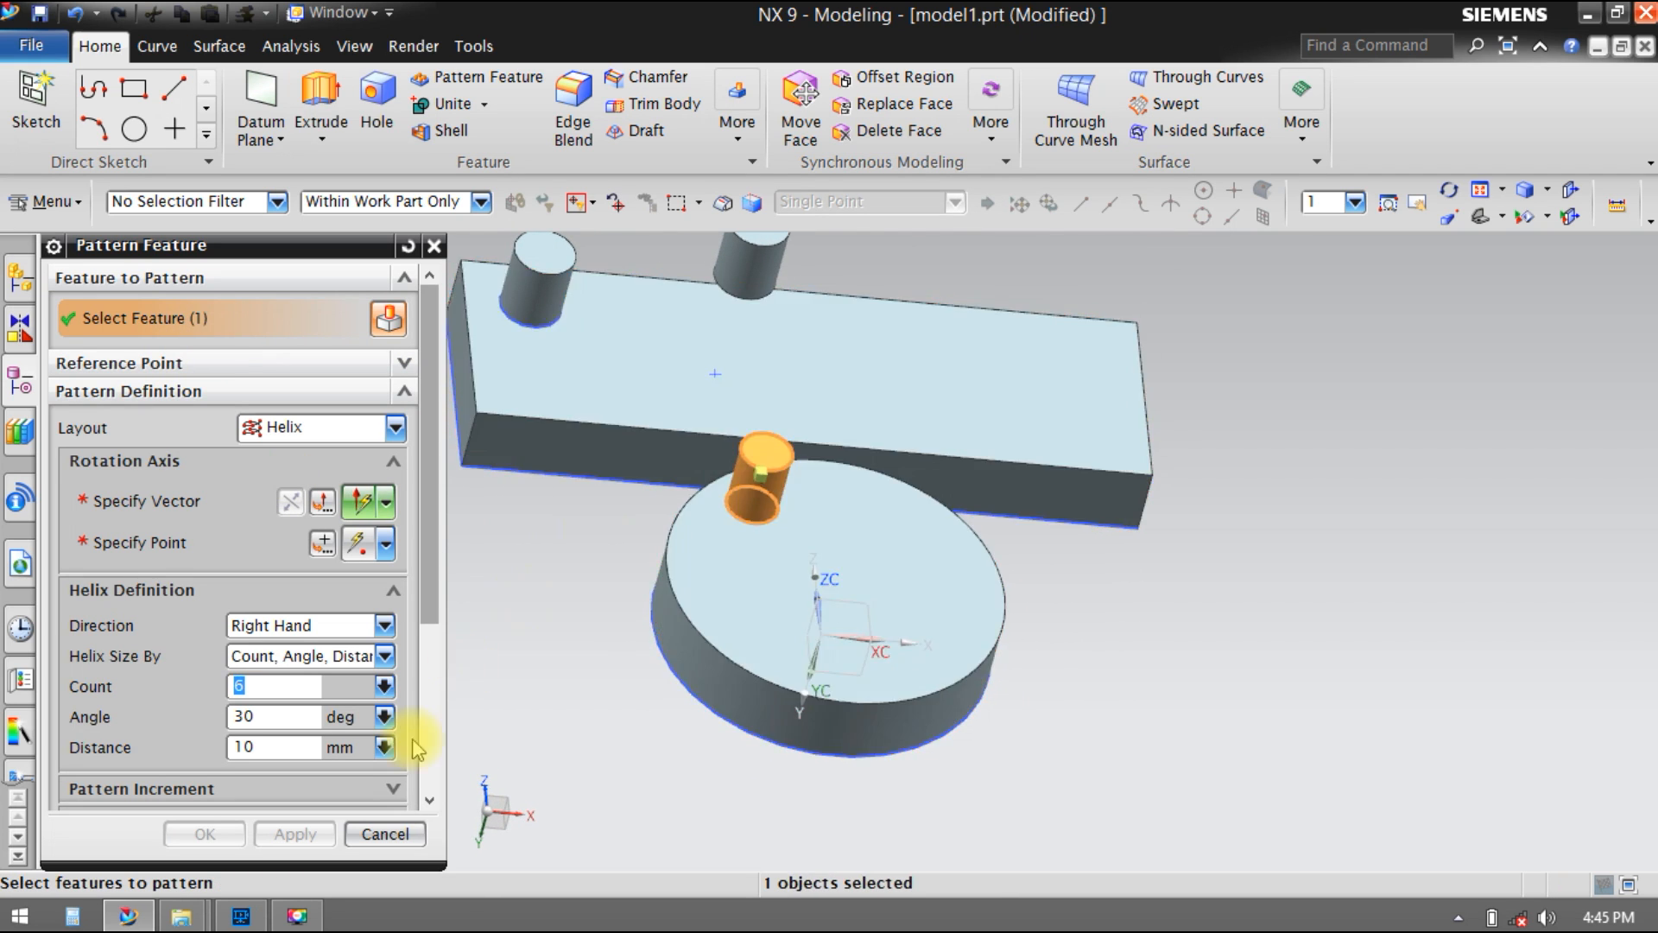
Step: Set the helix's rotation axis along the Y direction, passing through the point at X 0, Y 0, Z 0
{"action": "left_click", "coordinate": [251, 499]}
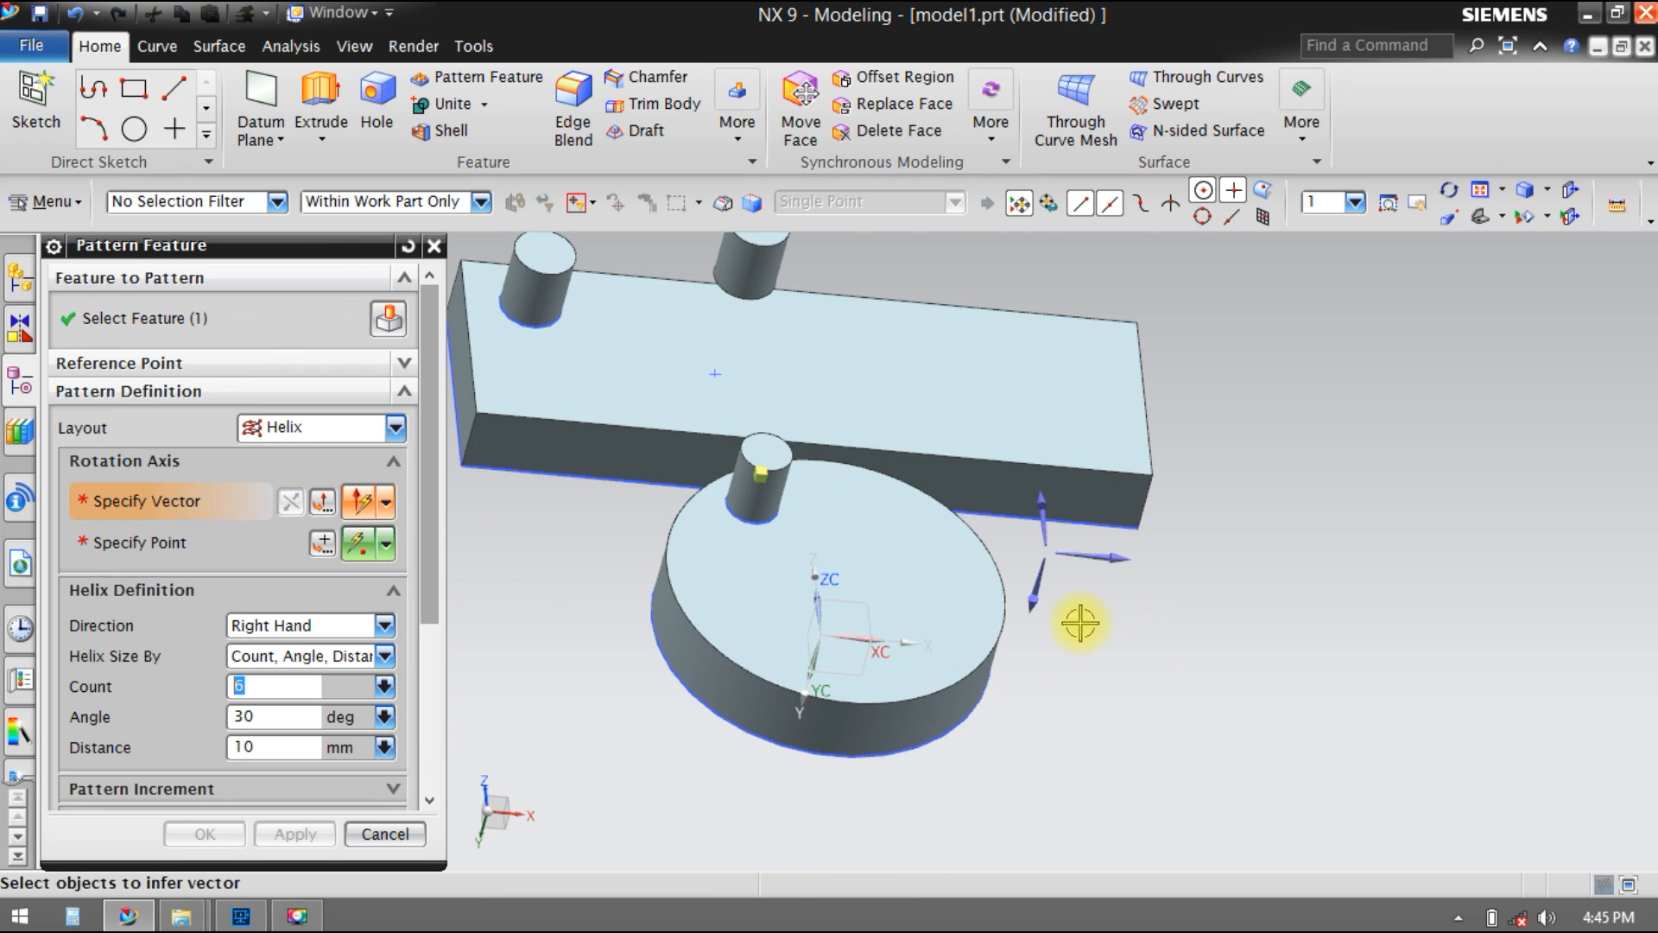
{"action": "left_click", "coordinate": [1037, 602]}
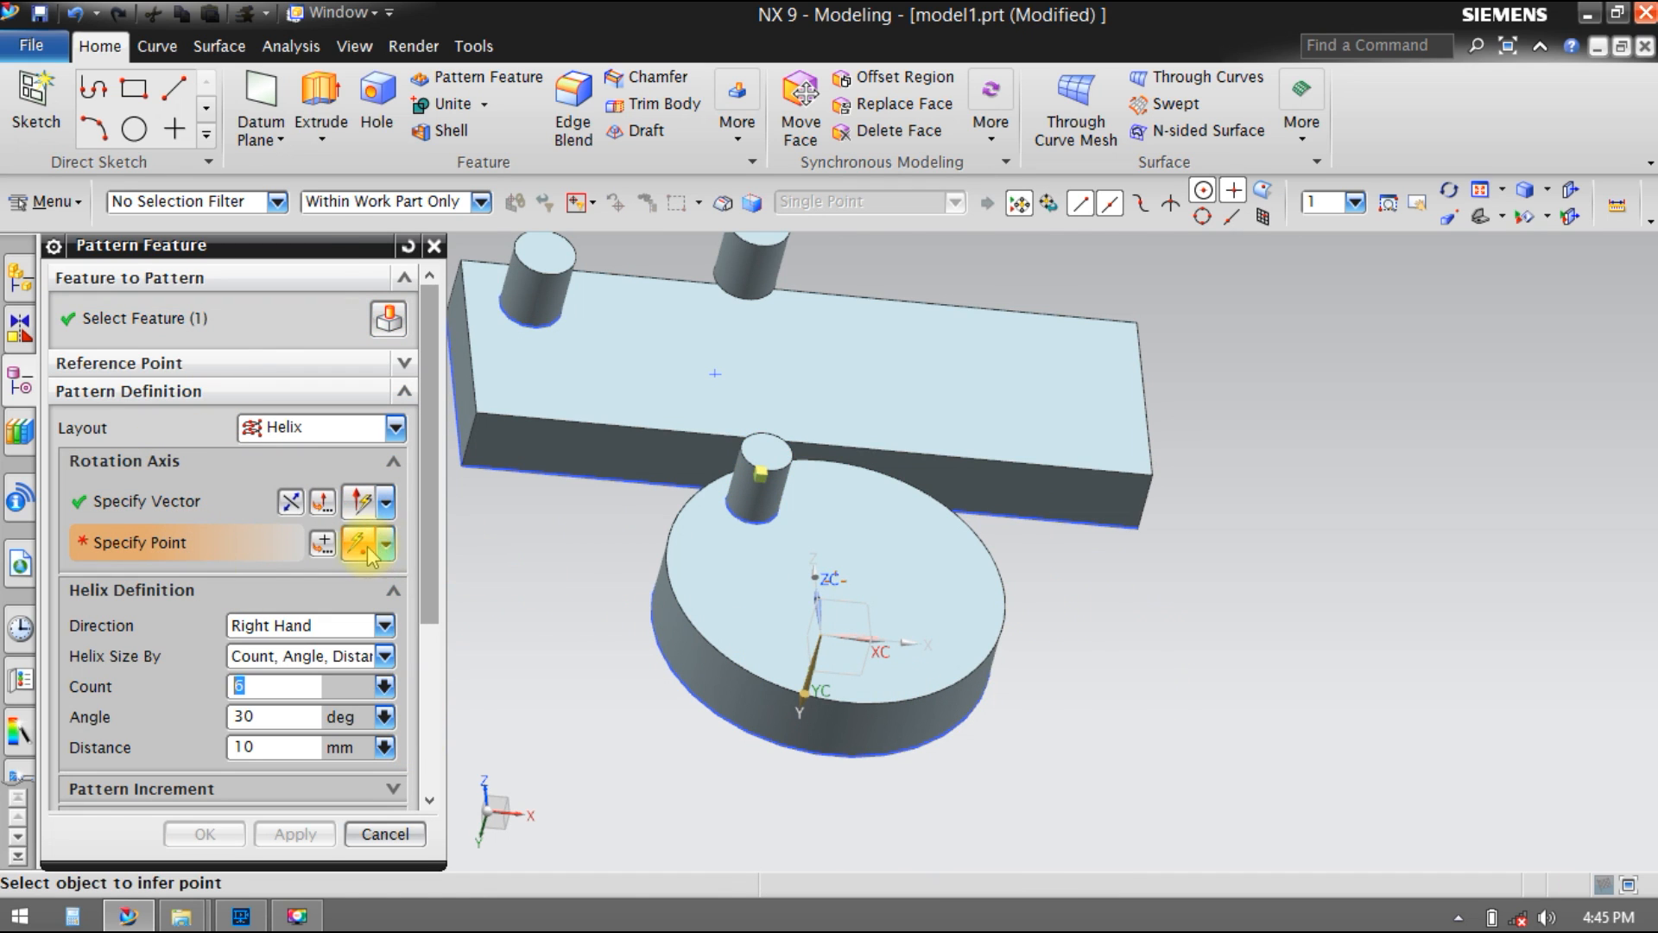
{"action": "left_click", "coordinate": [324, 542]}
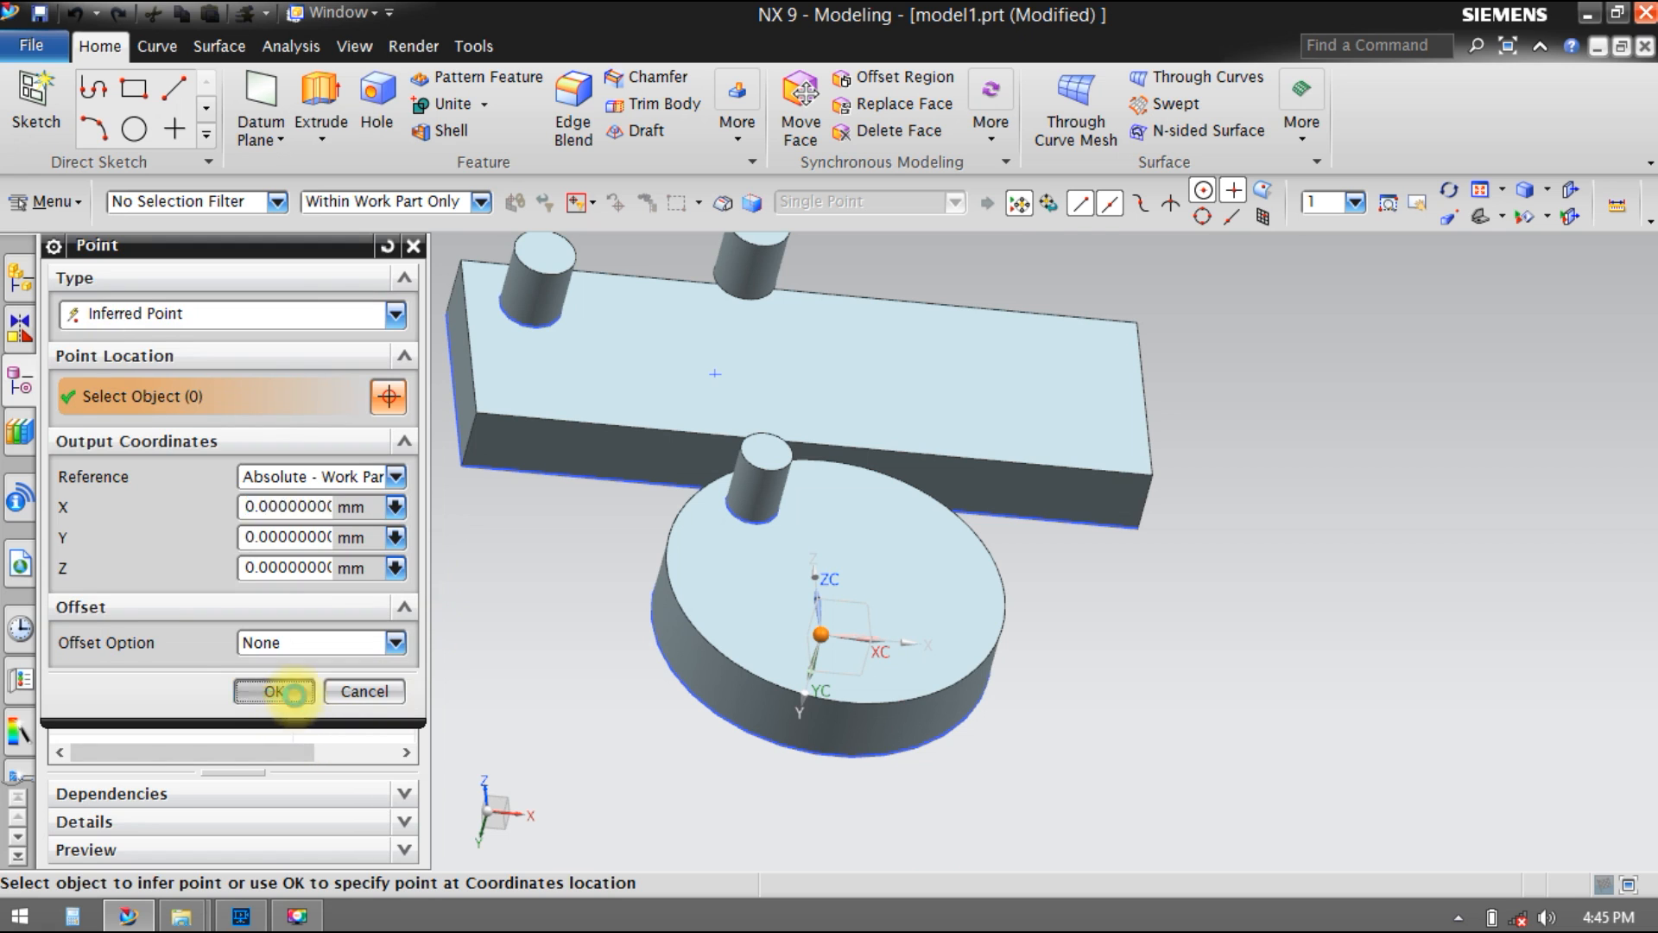
{"action": "left_click", "coordinate": [273, 691]}
{"action": "middle_click_drag", "start_coordinate": [1159, 651], "coordinate": [1027, 730]}
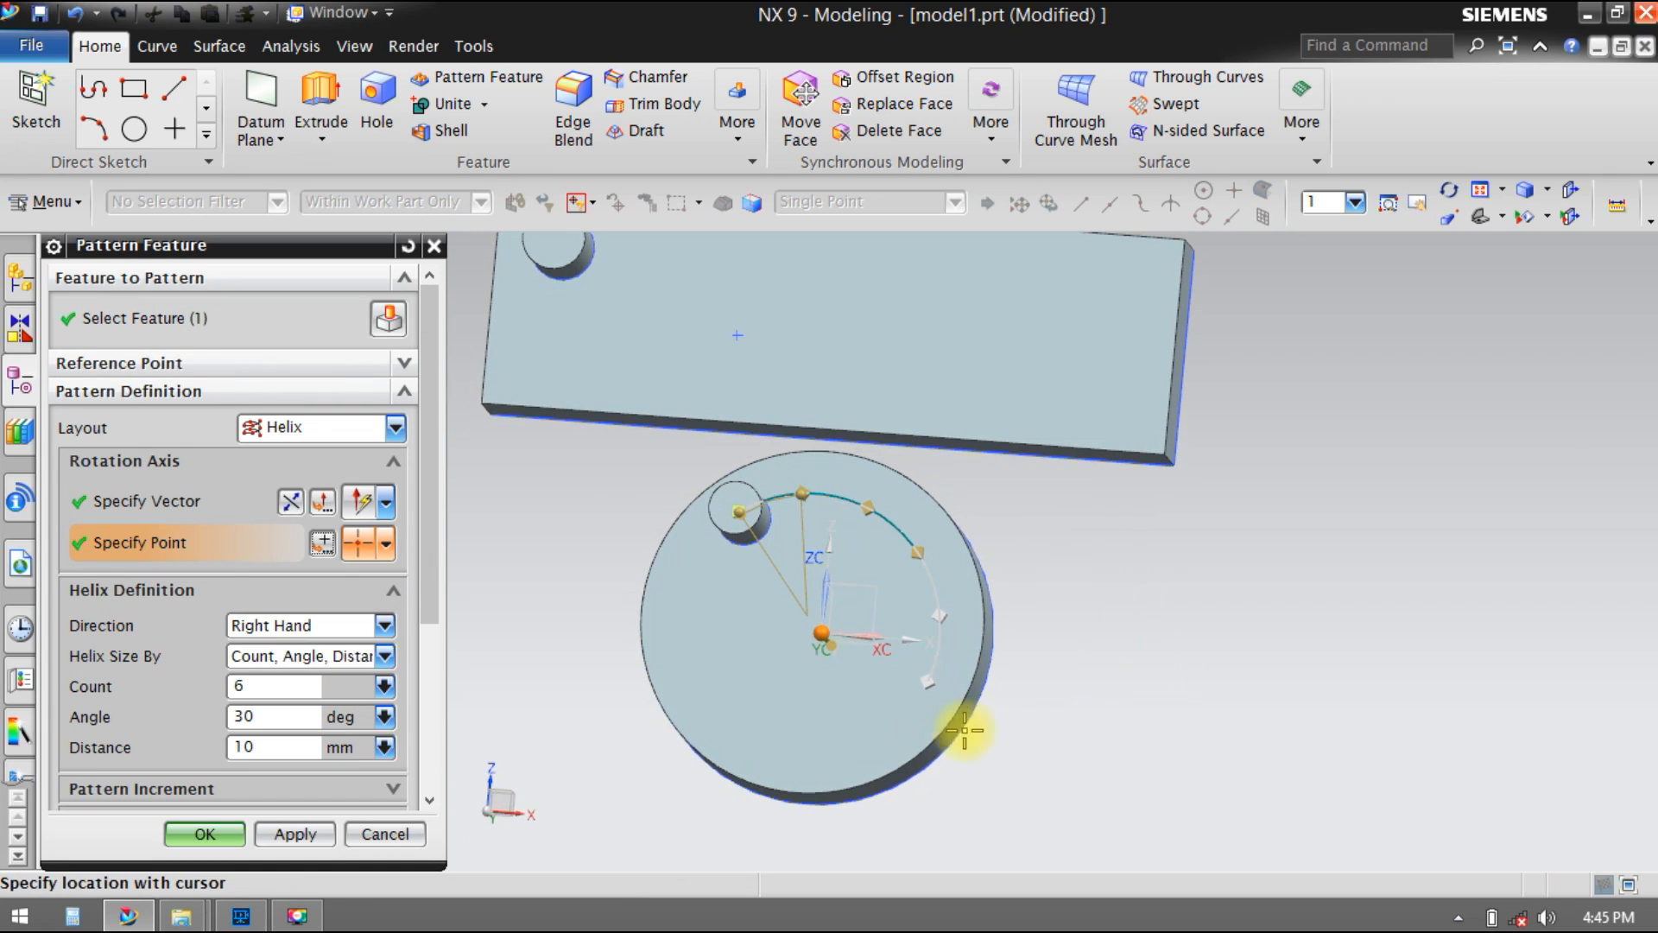
{"action": "middle_click_drag", "start_coordinate": [1130, 723], "coordinate": [1192, 666]}
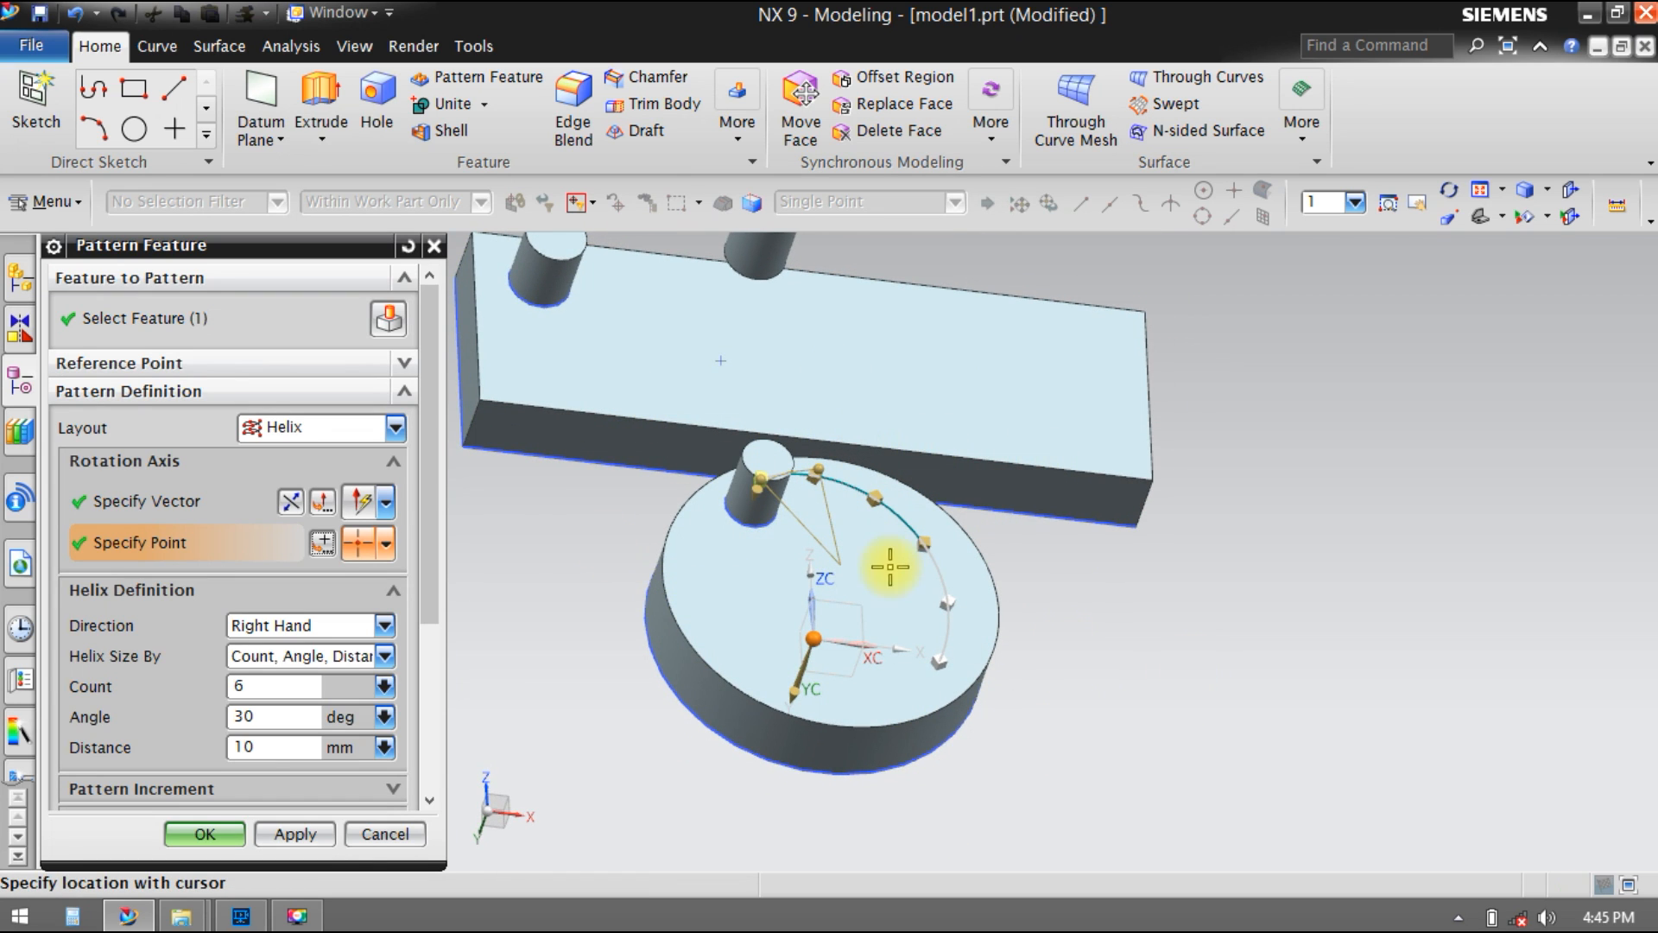
Step: Preview the helix pattern's result on the round disc, inspect it from the side and cancel the pattern
{"action": "scroll", "coordinate": [294, 639], "scroll_direction": "down", "scroll_amount": 2}
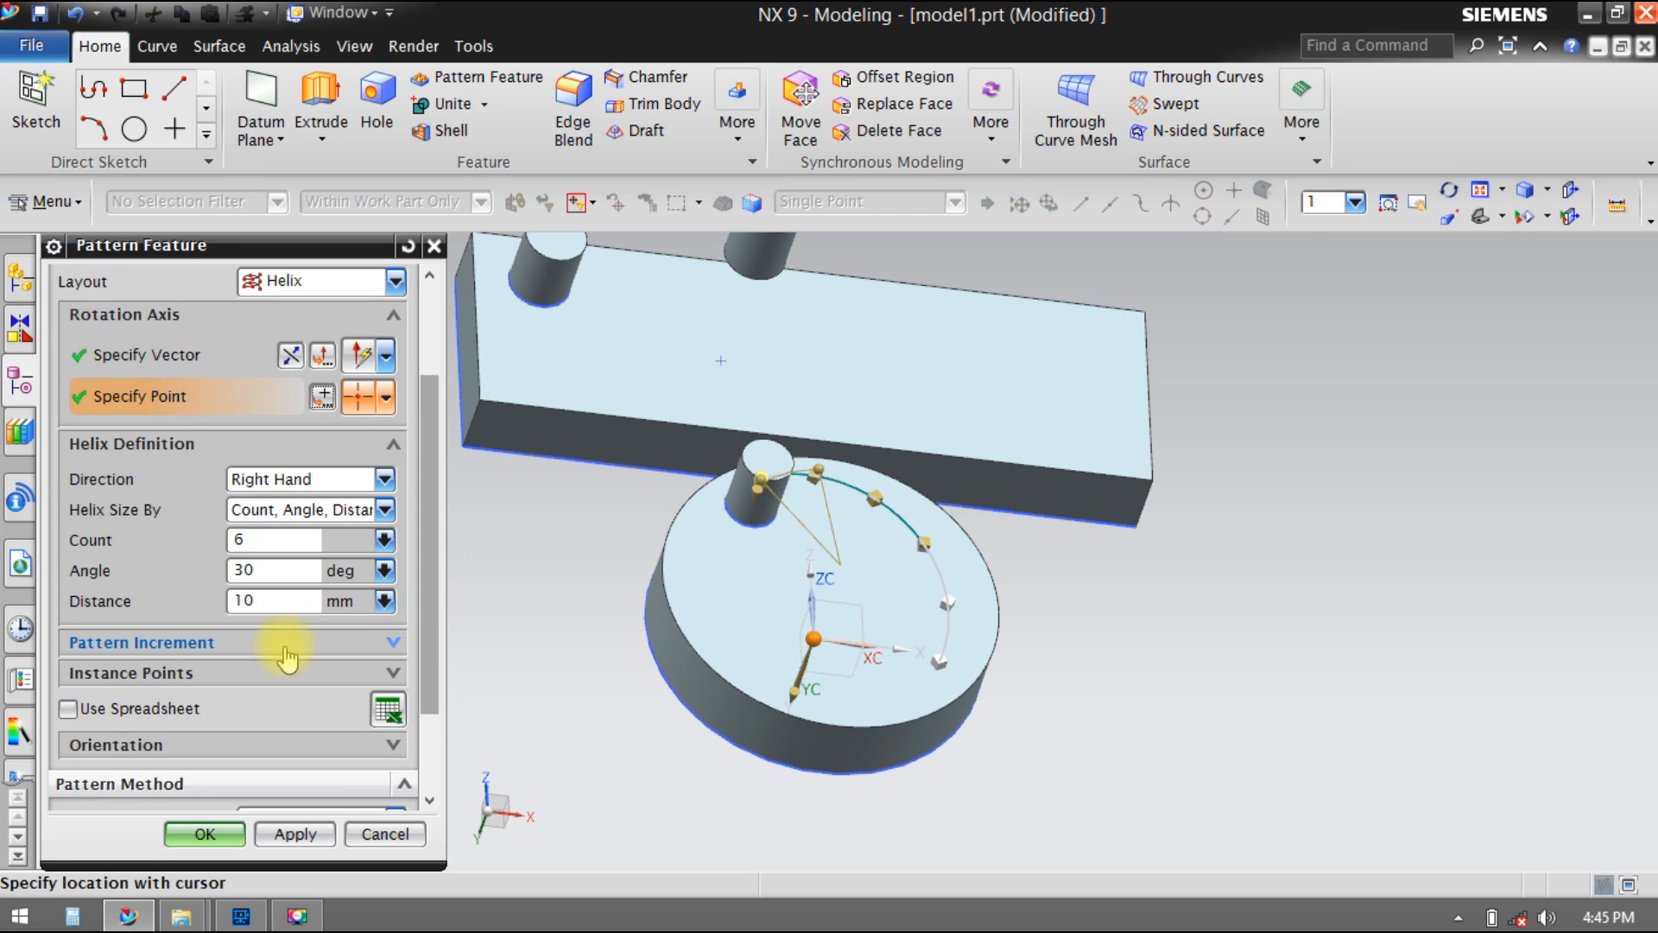
{"action": "scroll", "coordinate": [380, 773], "scroll_direction": "down", "scroll_amount": 2}
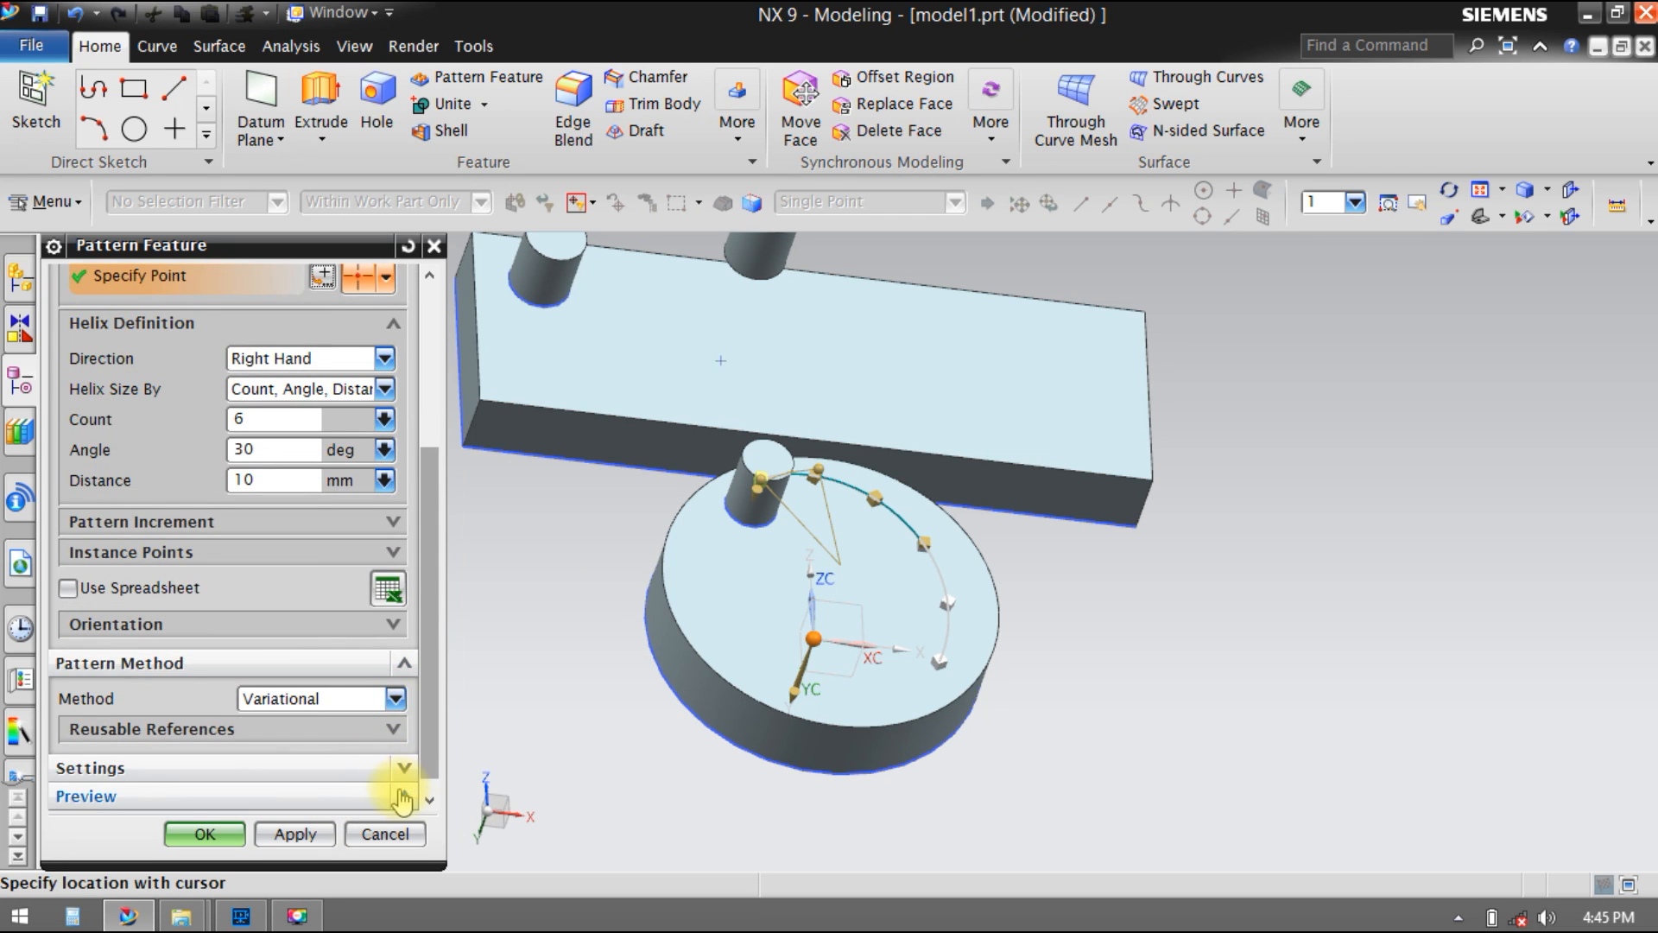
{"action": "left_click", "coordinate": [401, 799]}
{"action": "left_click", "coordinate": [390, 782]}
{"action": "middle_click_drag", "start_coordinate": [1000, 778], "coordinate": [1006, 746]}
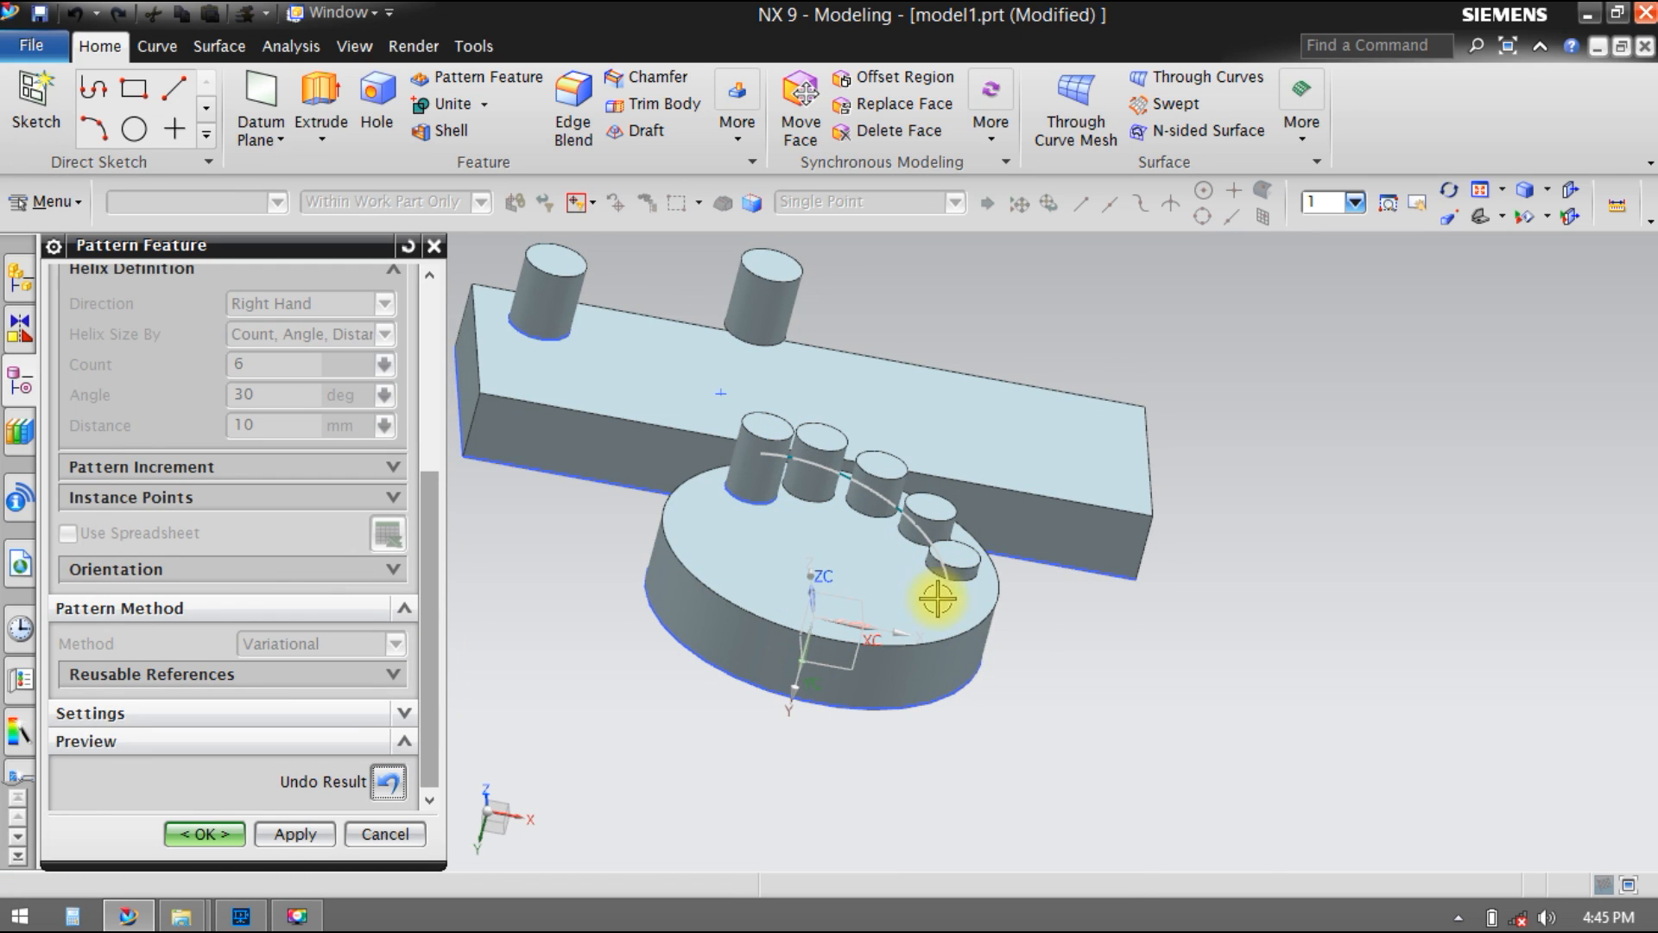
{"action": "middle_click_drag", "start_coordinate": [971, 640], "coordinate": [969, 630]}
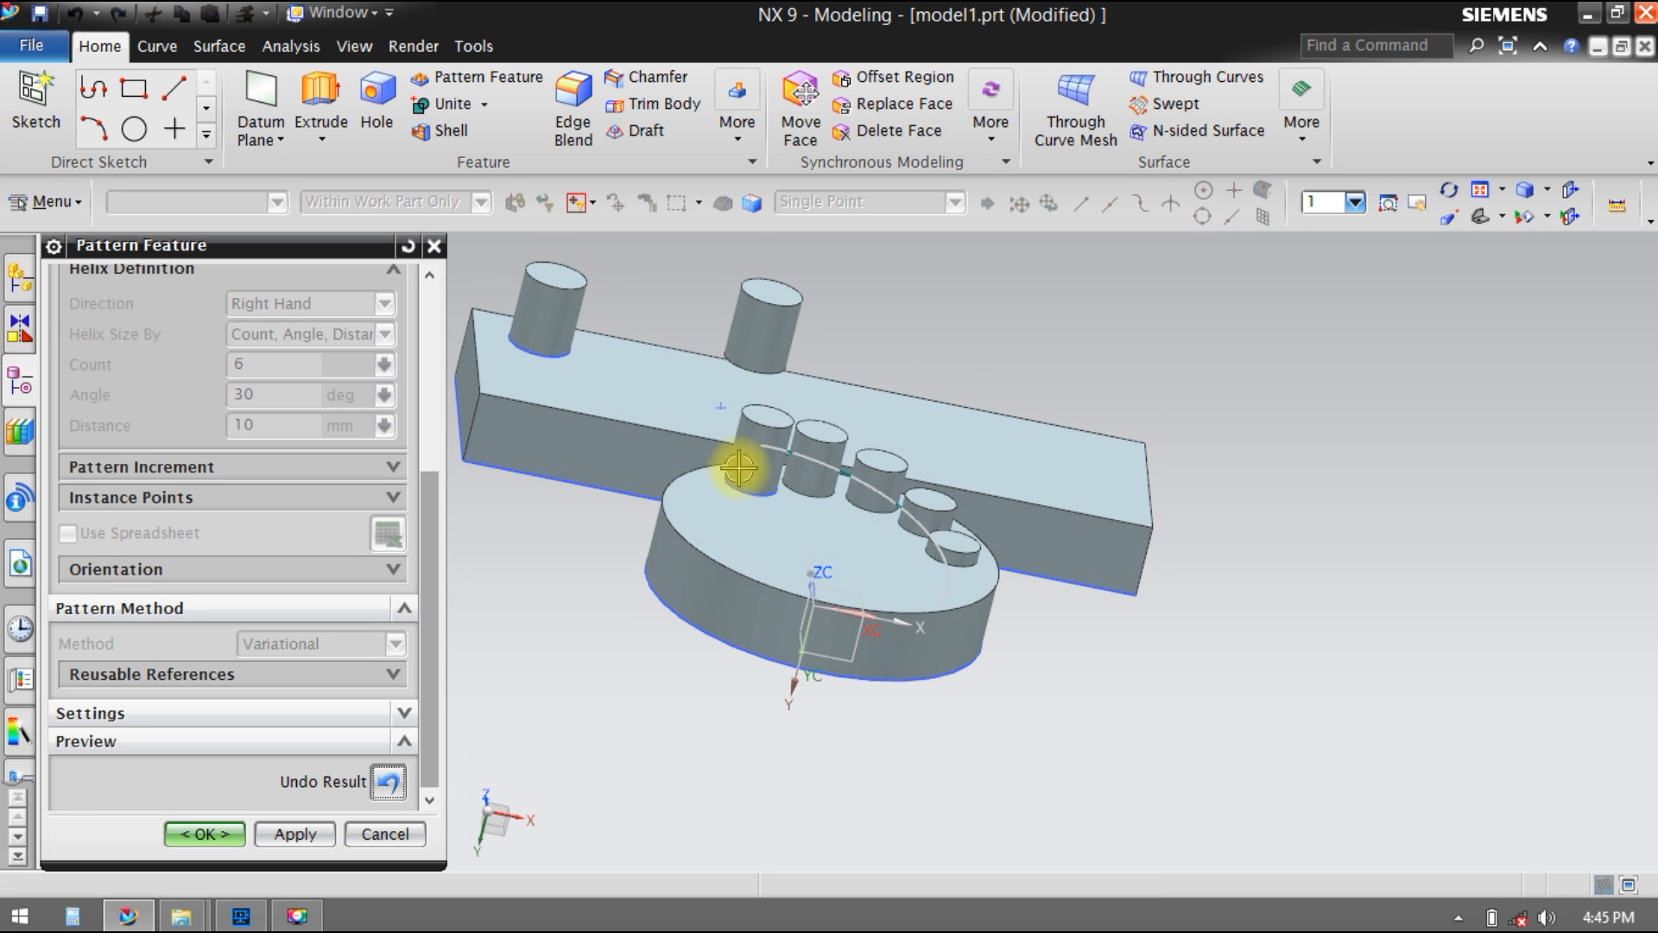
{"action": "left_click", "coordinate": [385, 834]}
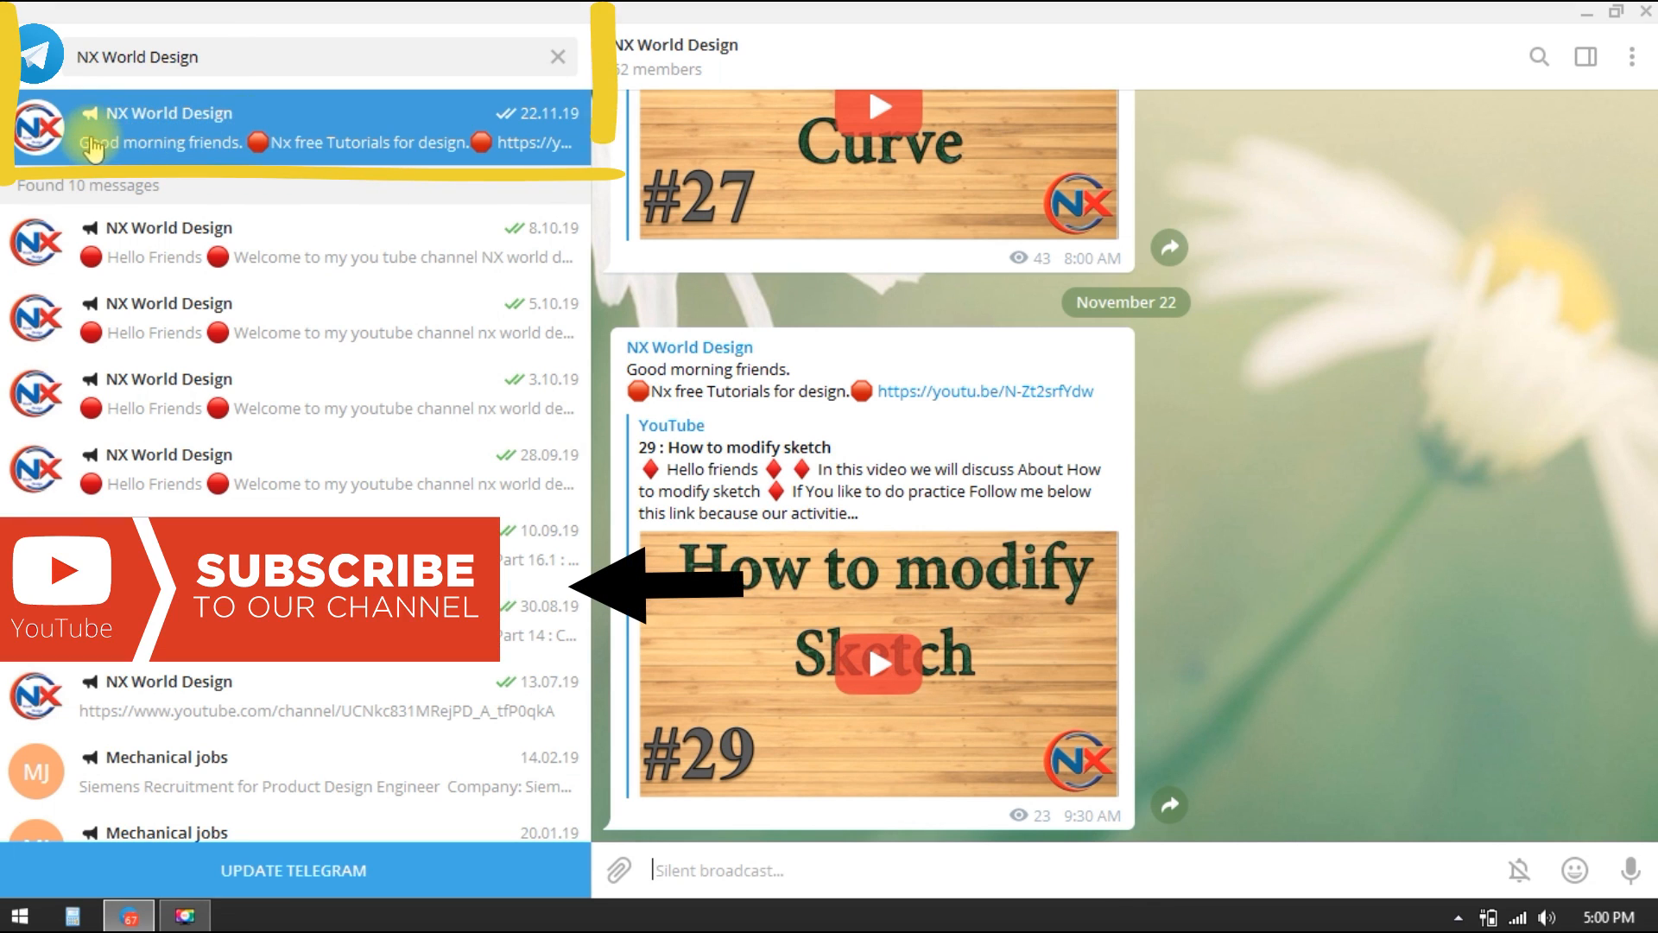
Step: Clear the NX World Design search from the Telegram chat list
{"action": "key", "text": "Escape"}
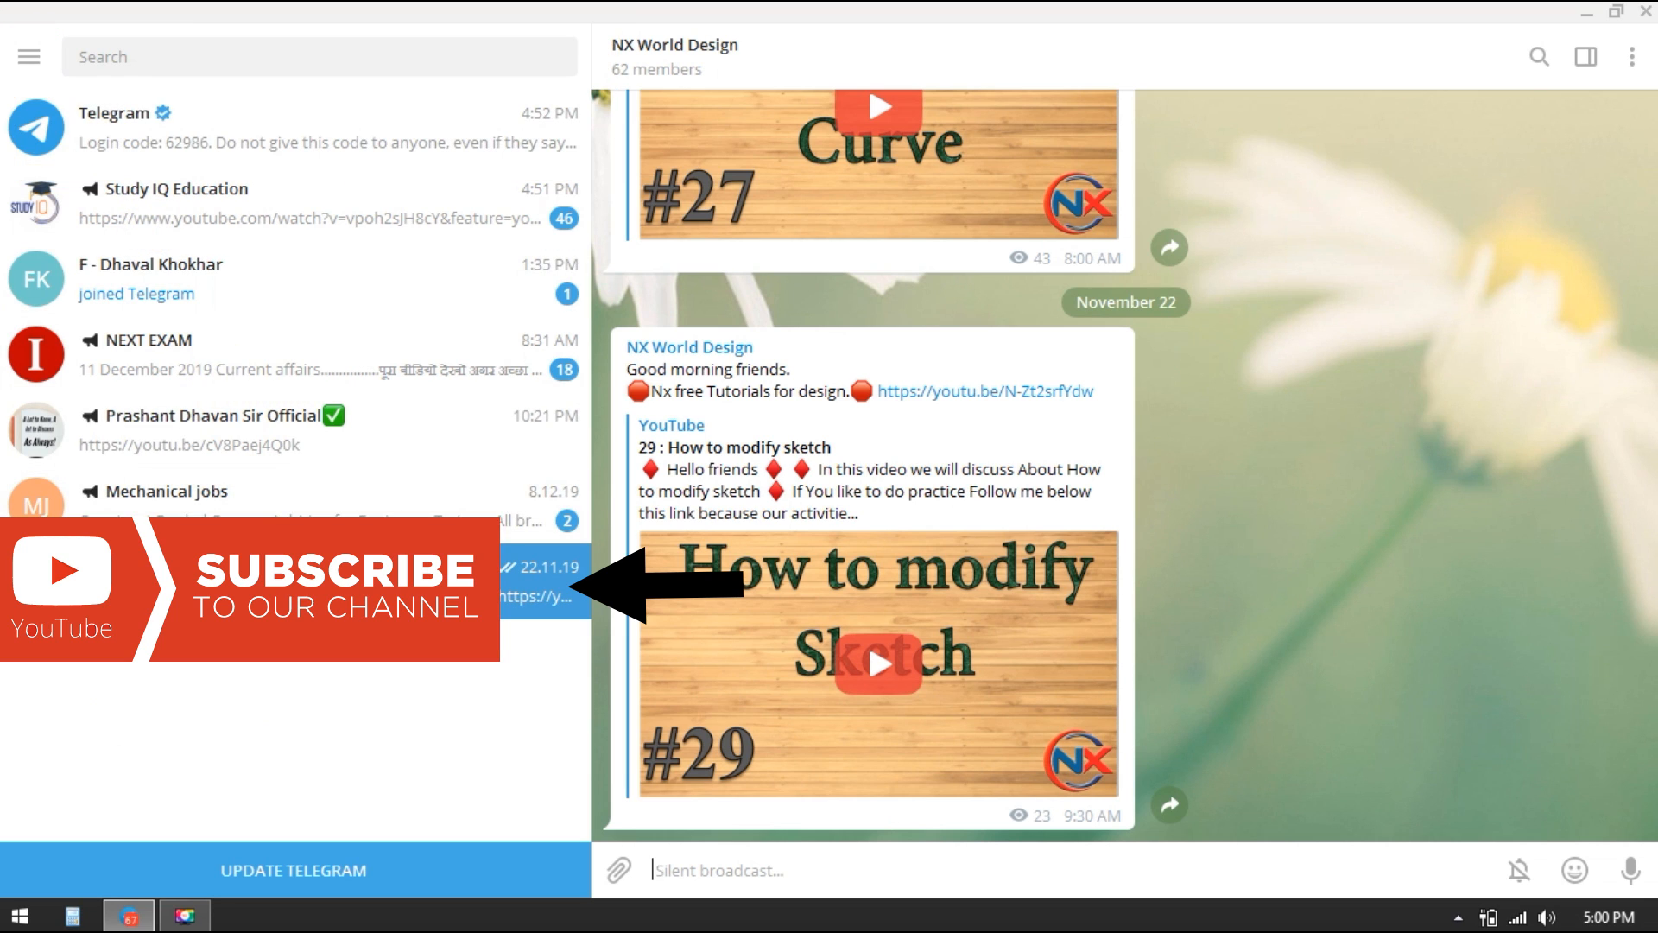